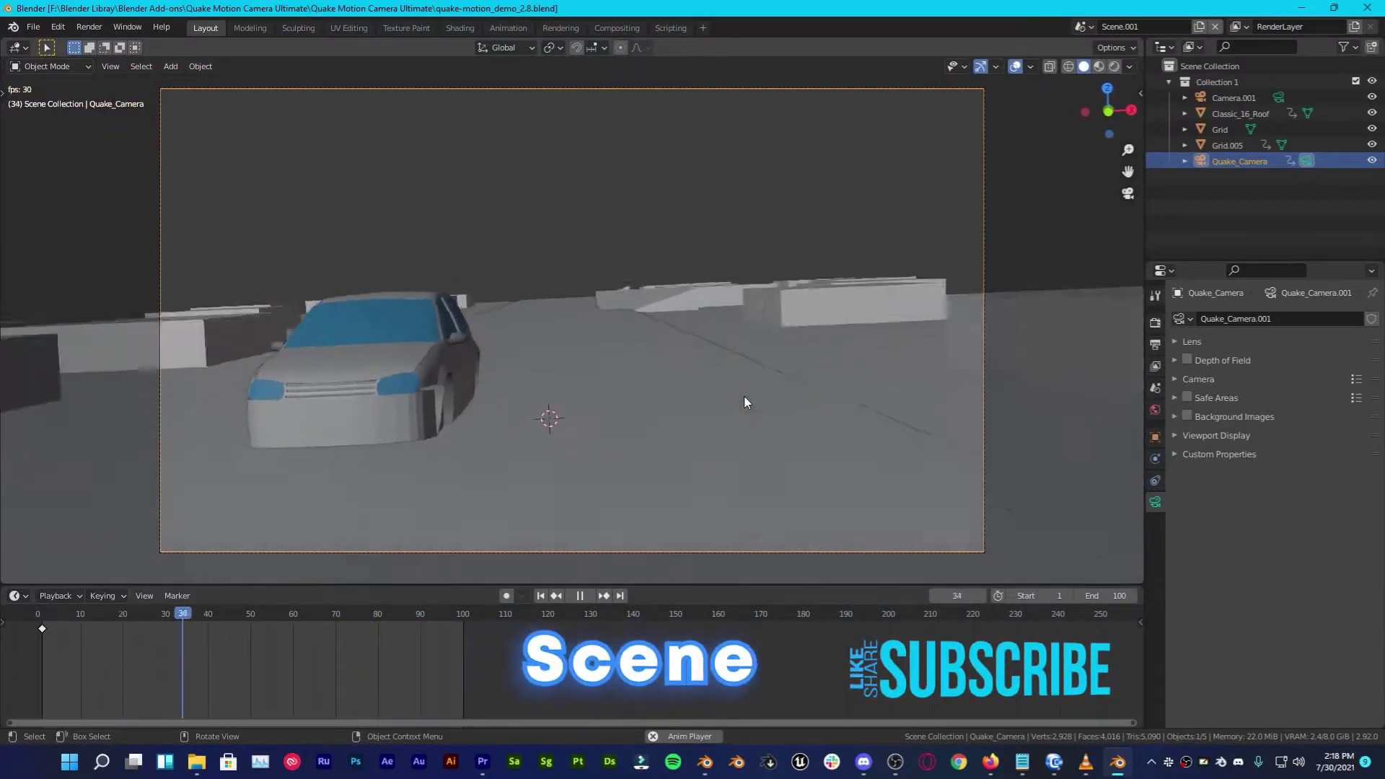
Step: Look through the scene camera and play its animation
{"action": "mouse_move", "coordinate": [905, 771]}
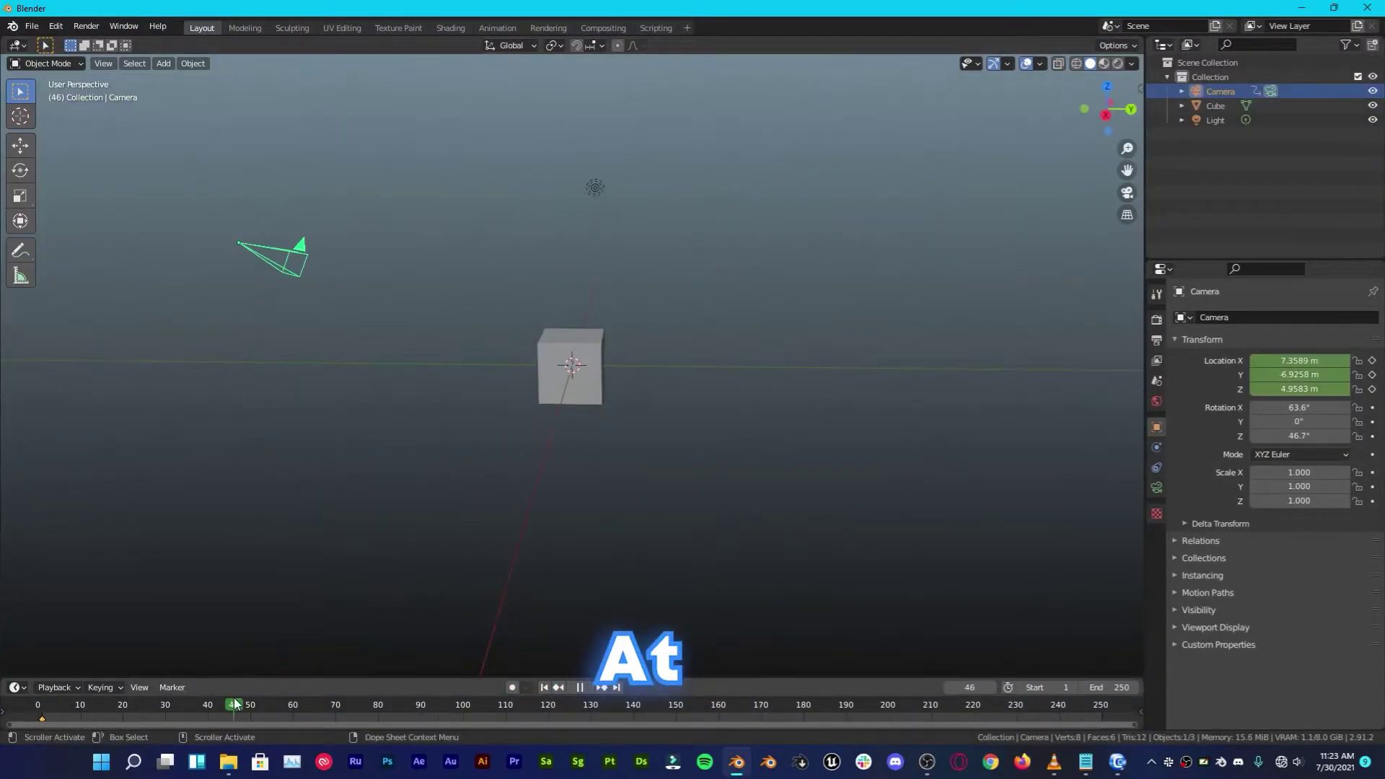
{"action": "key", "text": "KP_0"}
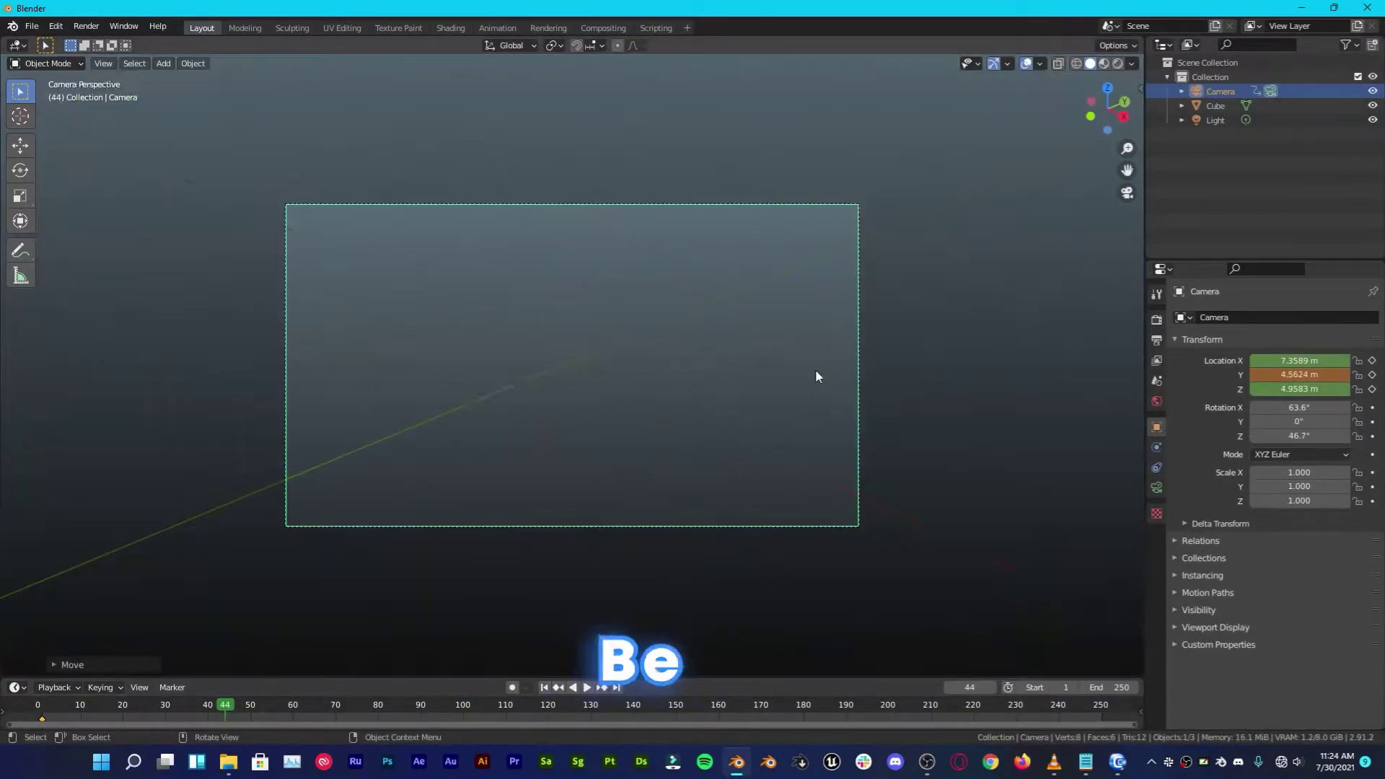
{"action": "key", "text": "space"}
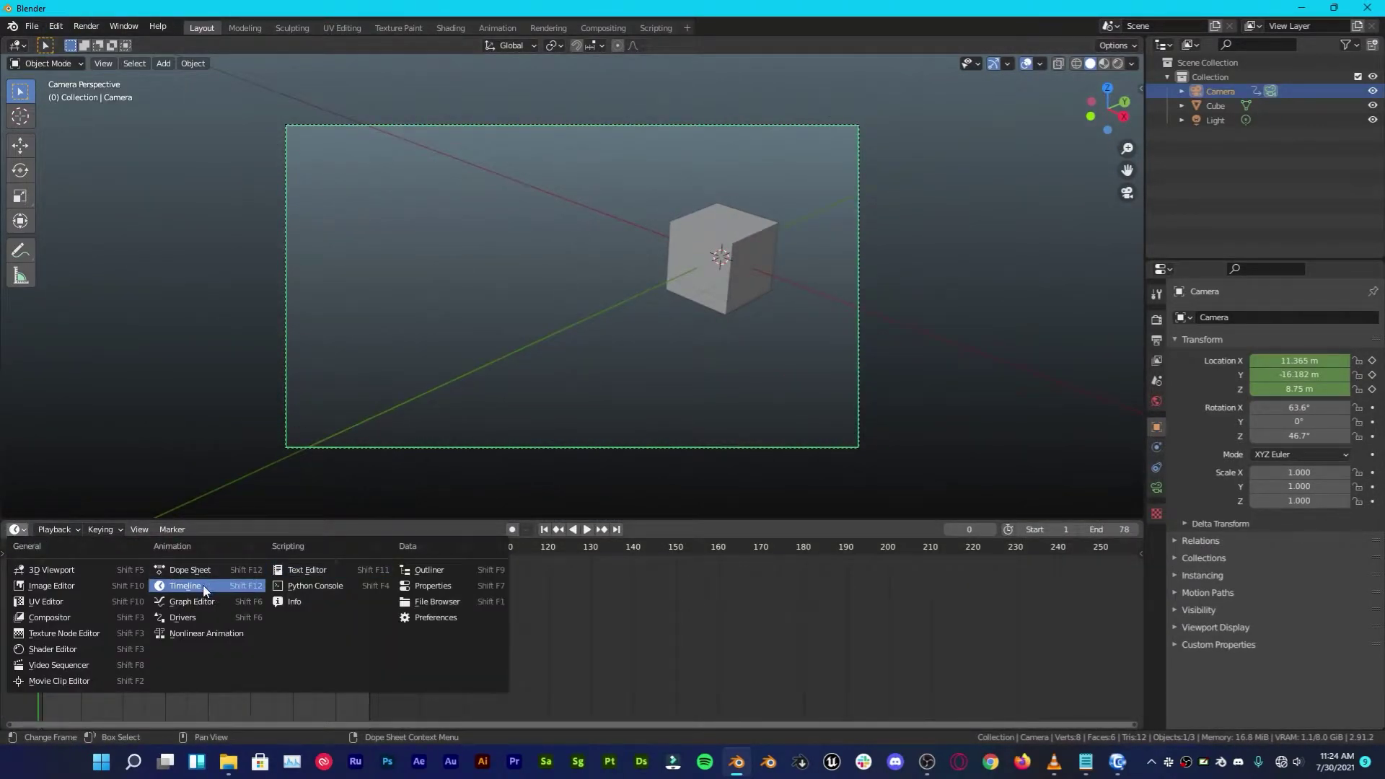
Step: Reposition the camera, insert a keyframe for it, and play the animation from another frame
{"action": "key", "text": "g"}
{"action": "left_click", "coordinate": [547, 329]}
{"action": "key", "text": "i"}
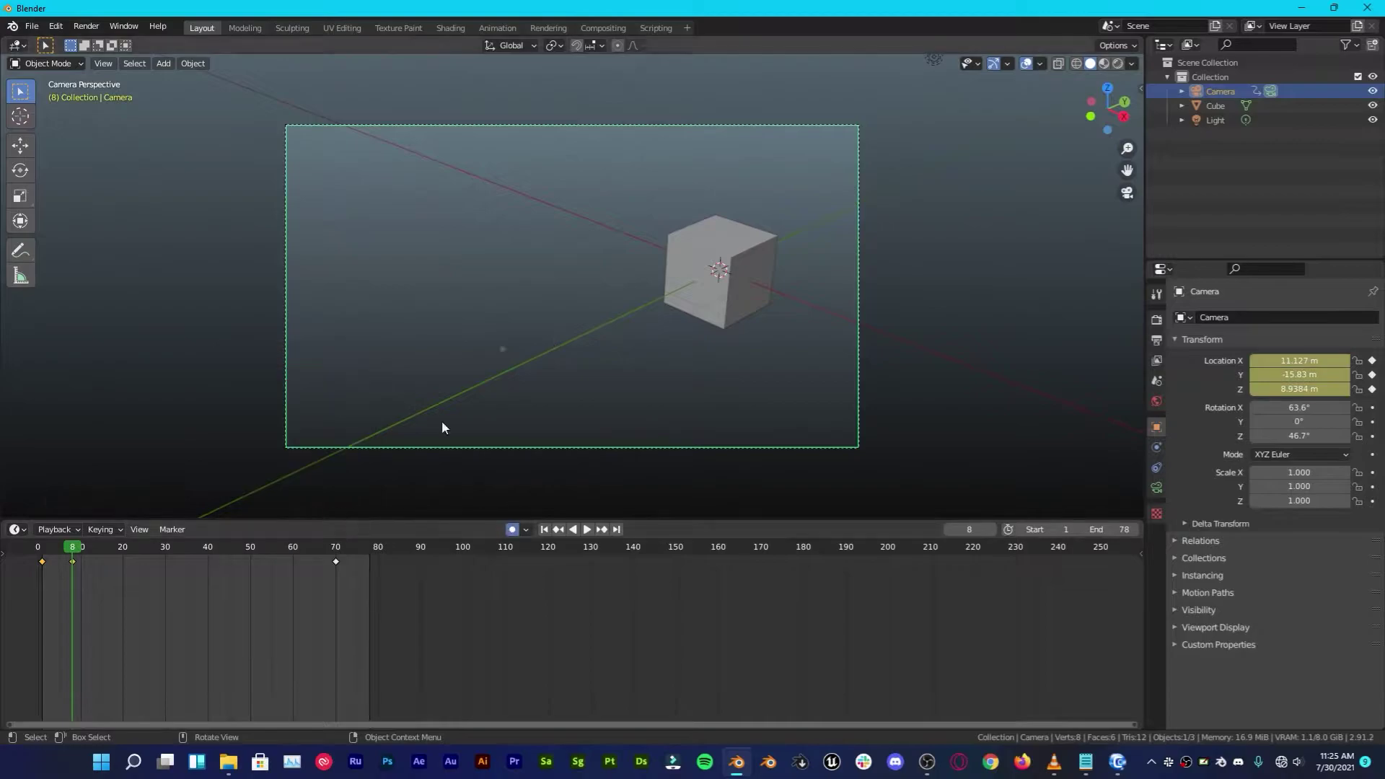
{"action": "left_click", "coordinate": [112, 552]}
{"action": "key", "text": "space"}
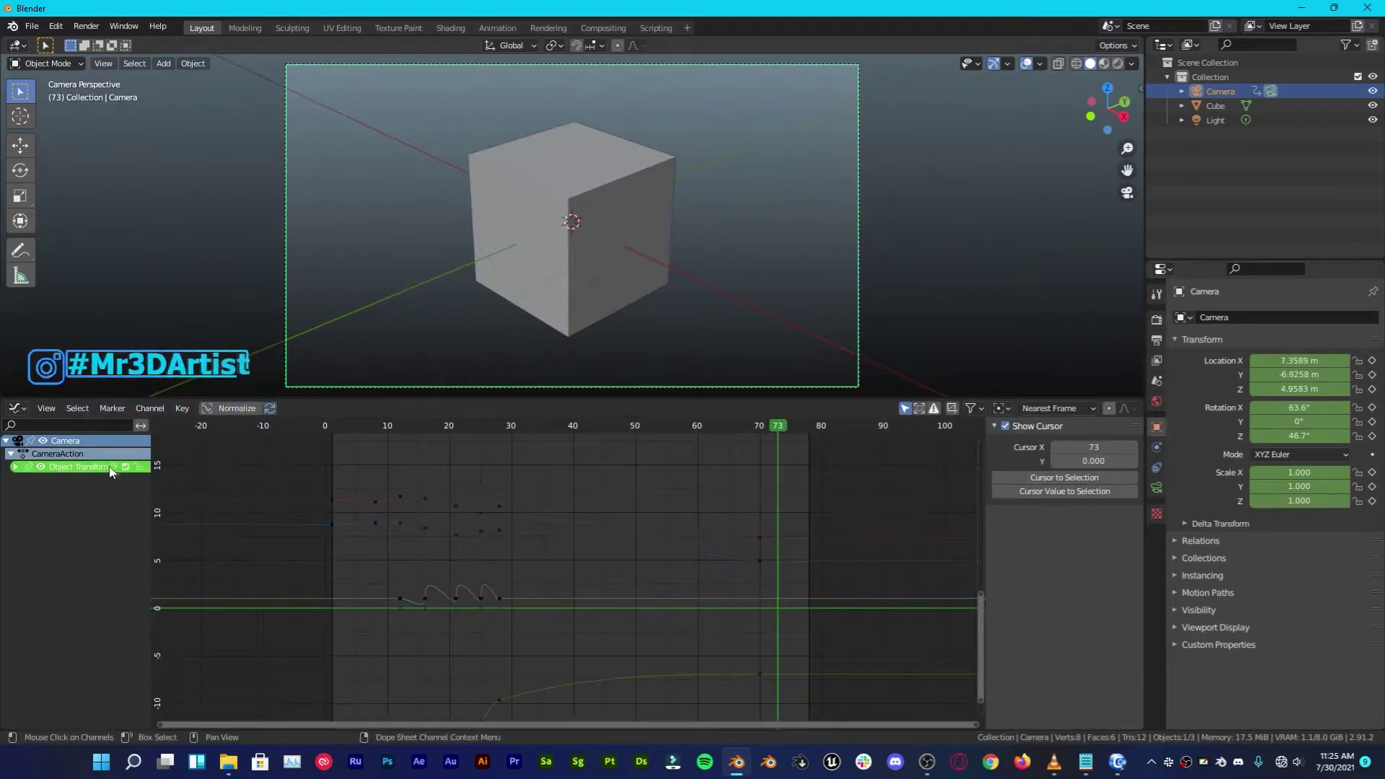
Step: Adjust the Noise modifier's blend type on the camera's Y Location curve and play back the shake
{"action": "scroll", "coordinate": [608, 541], "scroll_direction": "down", "scroll_amount": 1}
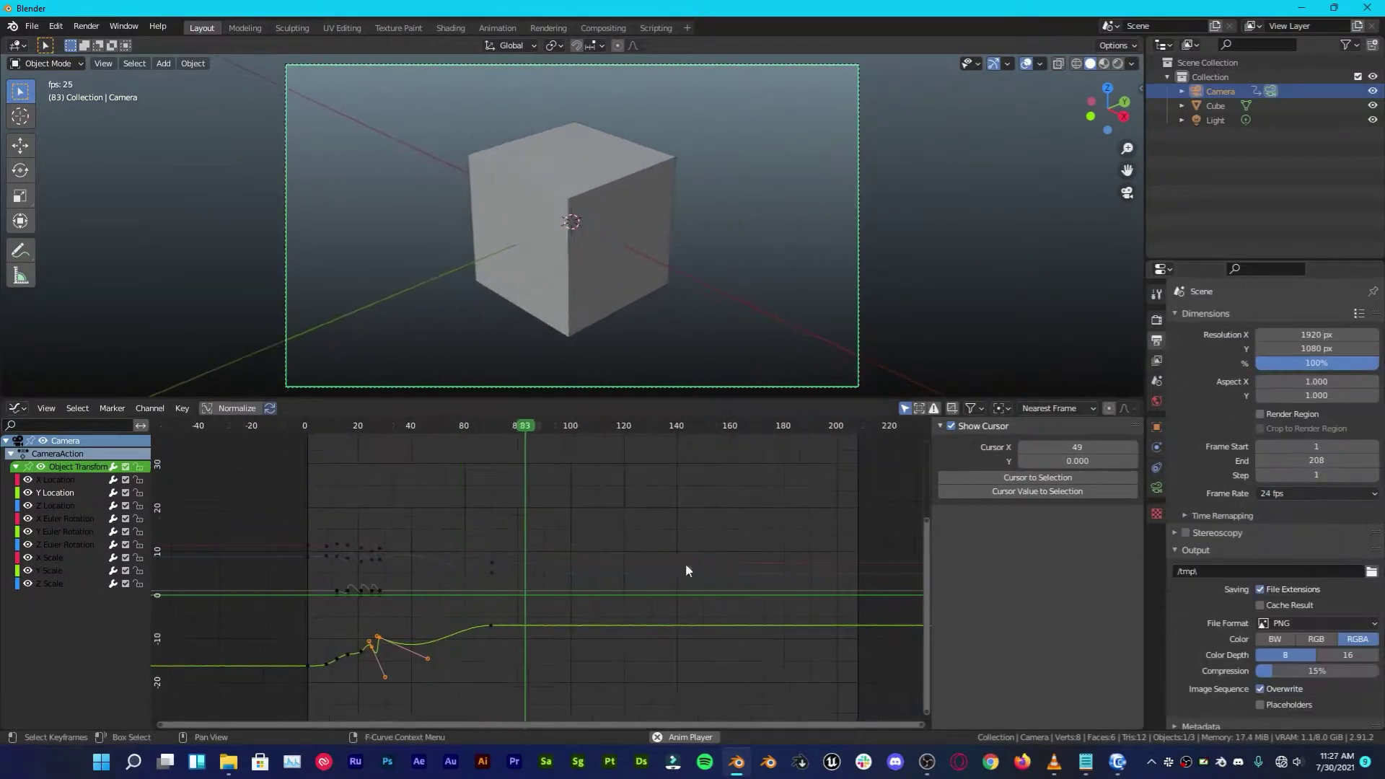
{"action": "left_click", "coordinate": [470, 618]}
{"action": "left_click", "coordinate": [505, 649]}
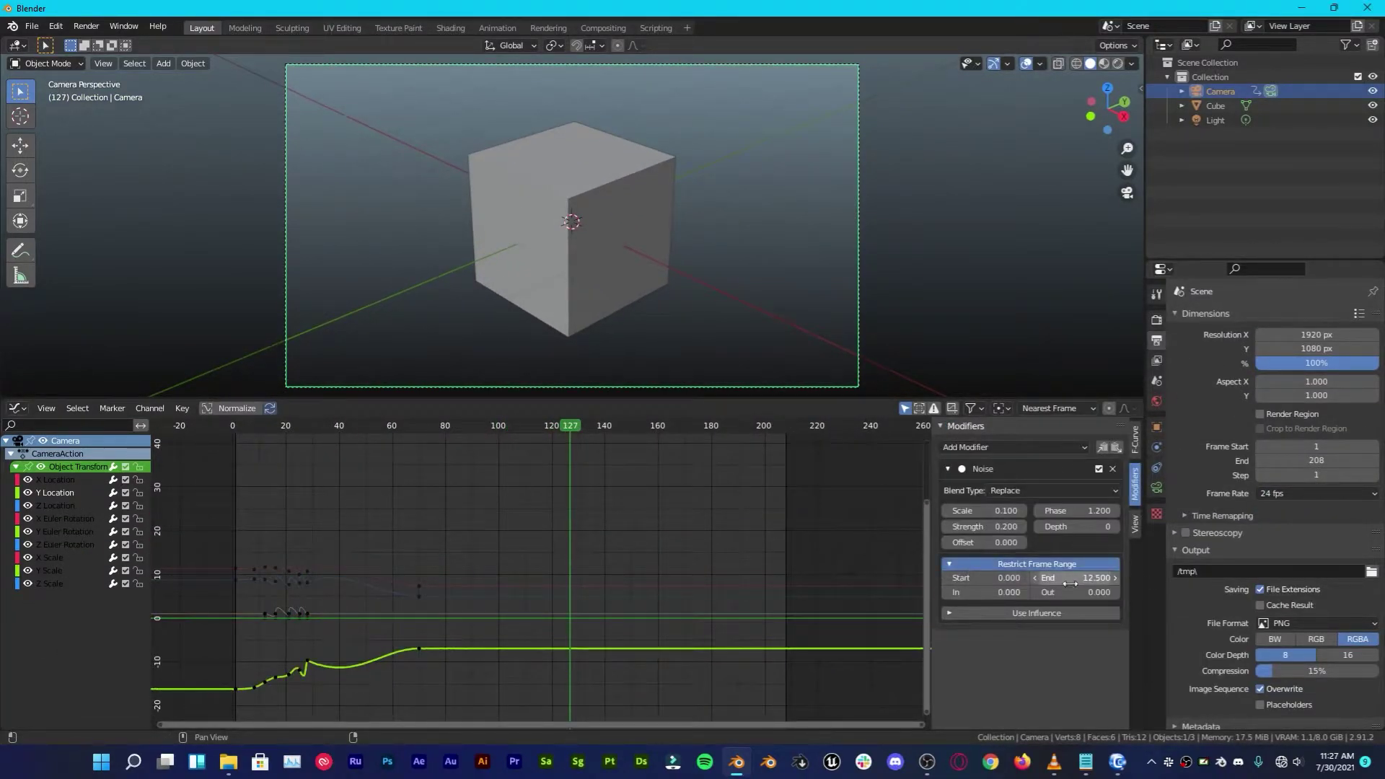
{"action": "key", "text": "space"}
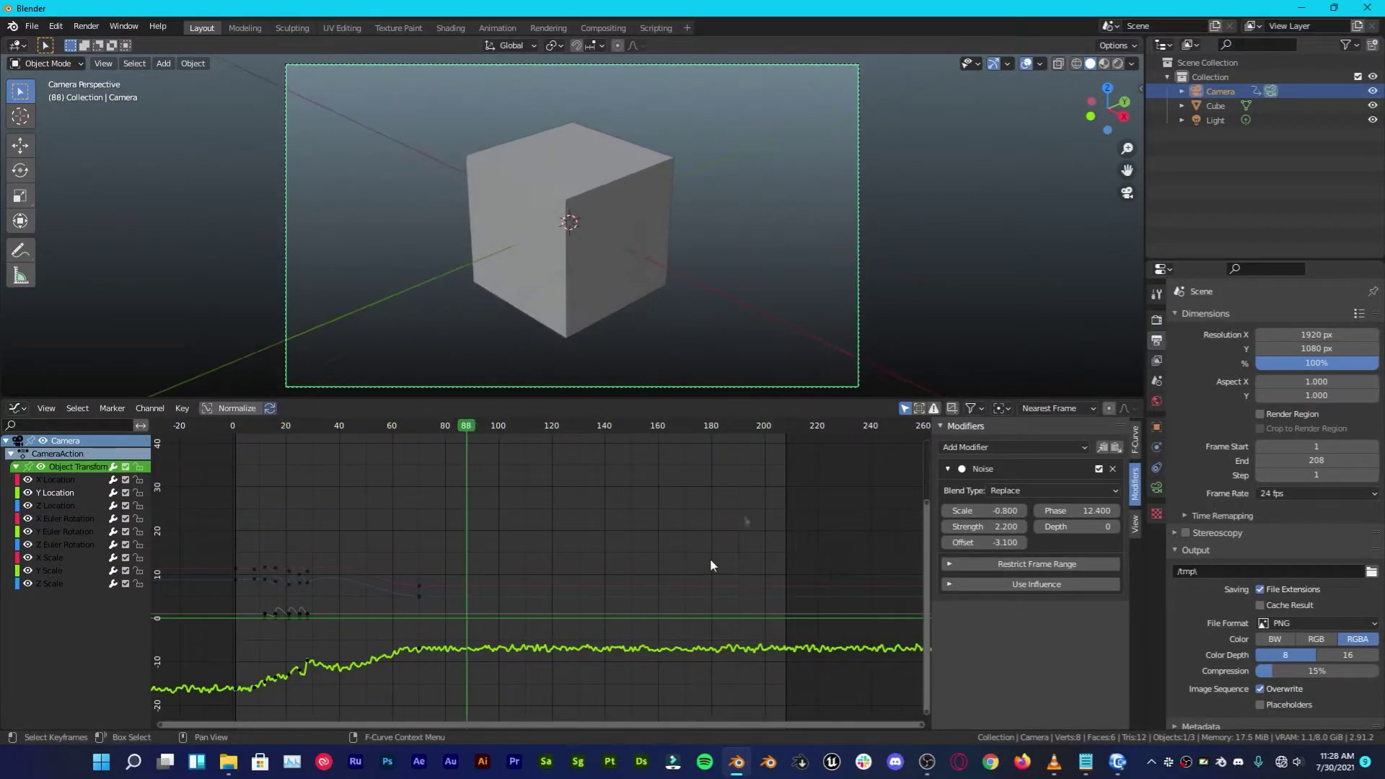
{"action": "left_click", "coordinate": [1053, 490]}
{"action": "left_click", "coordinate": [996, 534]}
{"action": "key", "text": "space"}
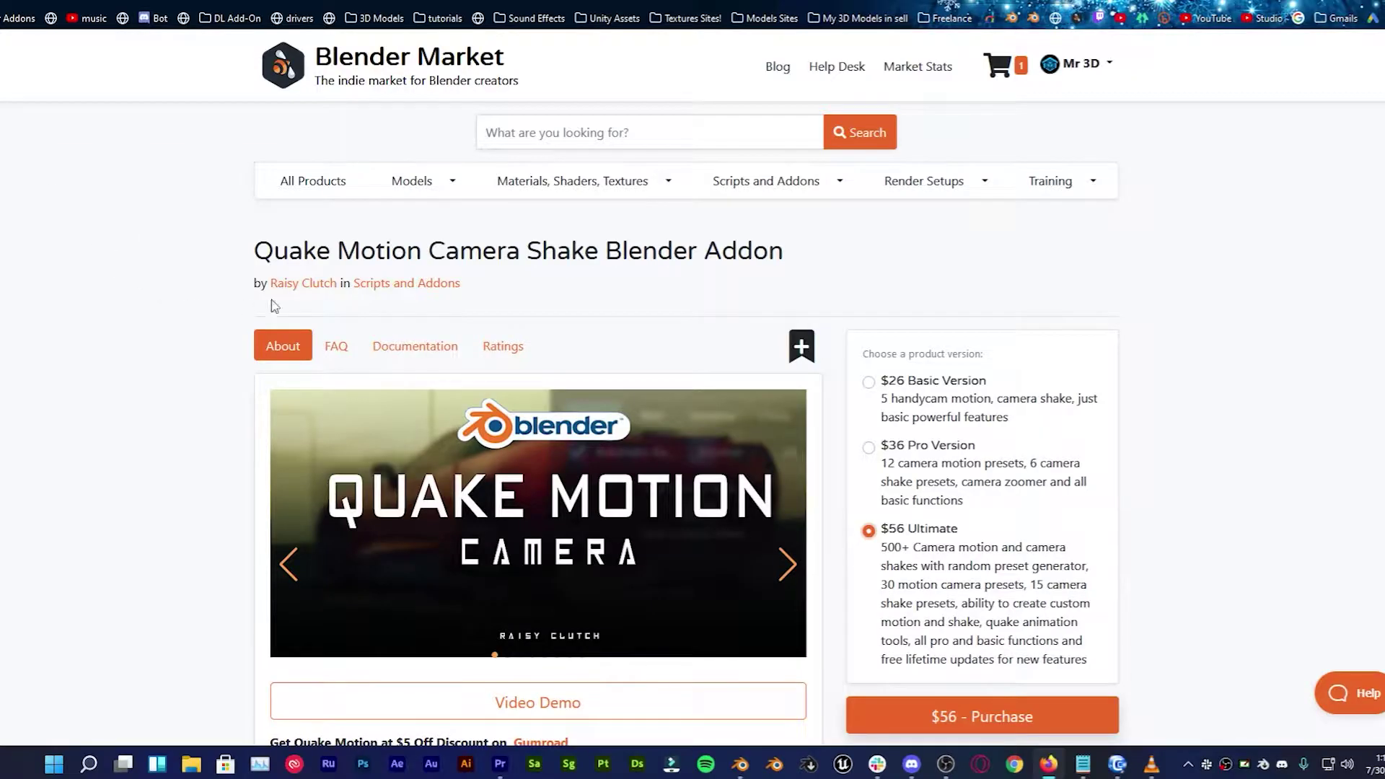
Step: Switch to the browser and review the Quake Motion Camera Shake add-on's description and product versions on its Blender Market page
{"action": "left_click_drag", "start_coordinate": [191, 248], "coordinate": [999, 248]}
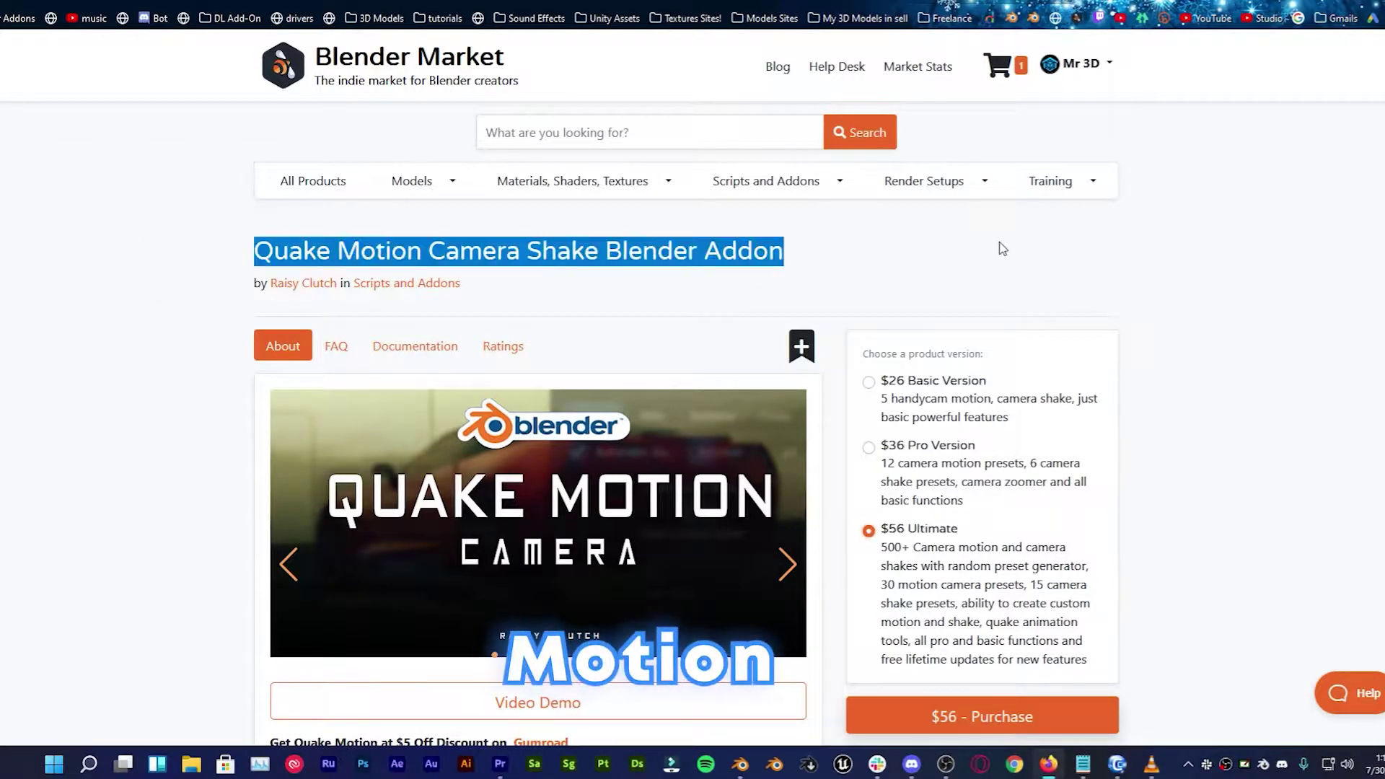
{"action": "left_click", "coordinate": [1148, 249]}
{"action": "middle_click", "coordinate": [1197, 263]}
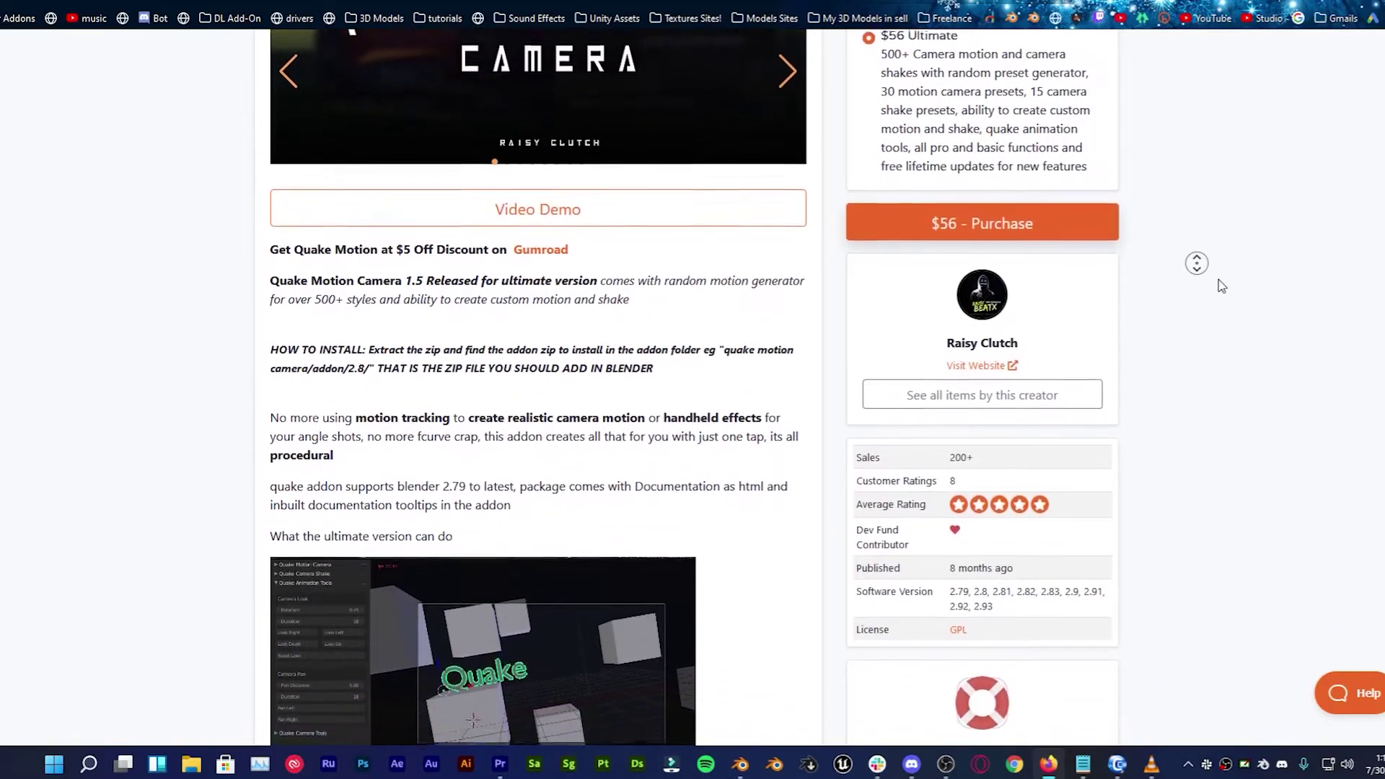
{"action": "left_click", "coordinate": [12, 262]}
{"action": "middle_click", "coordinate": [467, 277]}
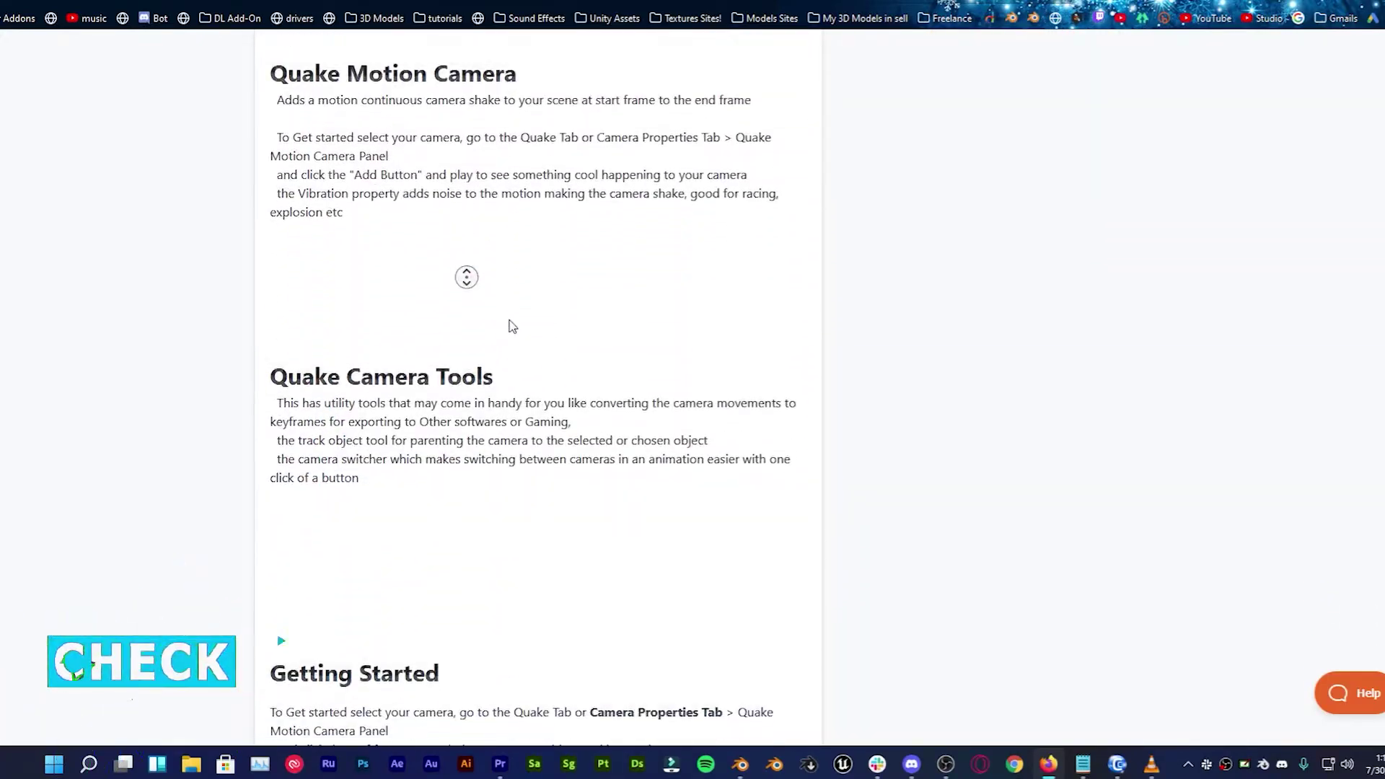
{"action": "key", "text": "Home"}
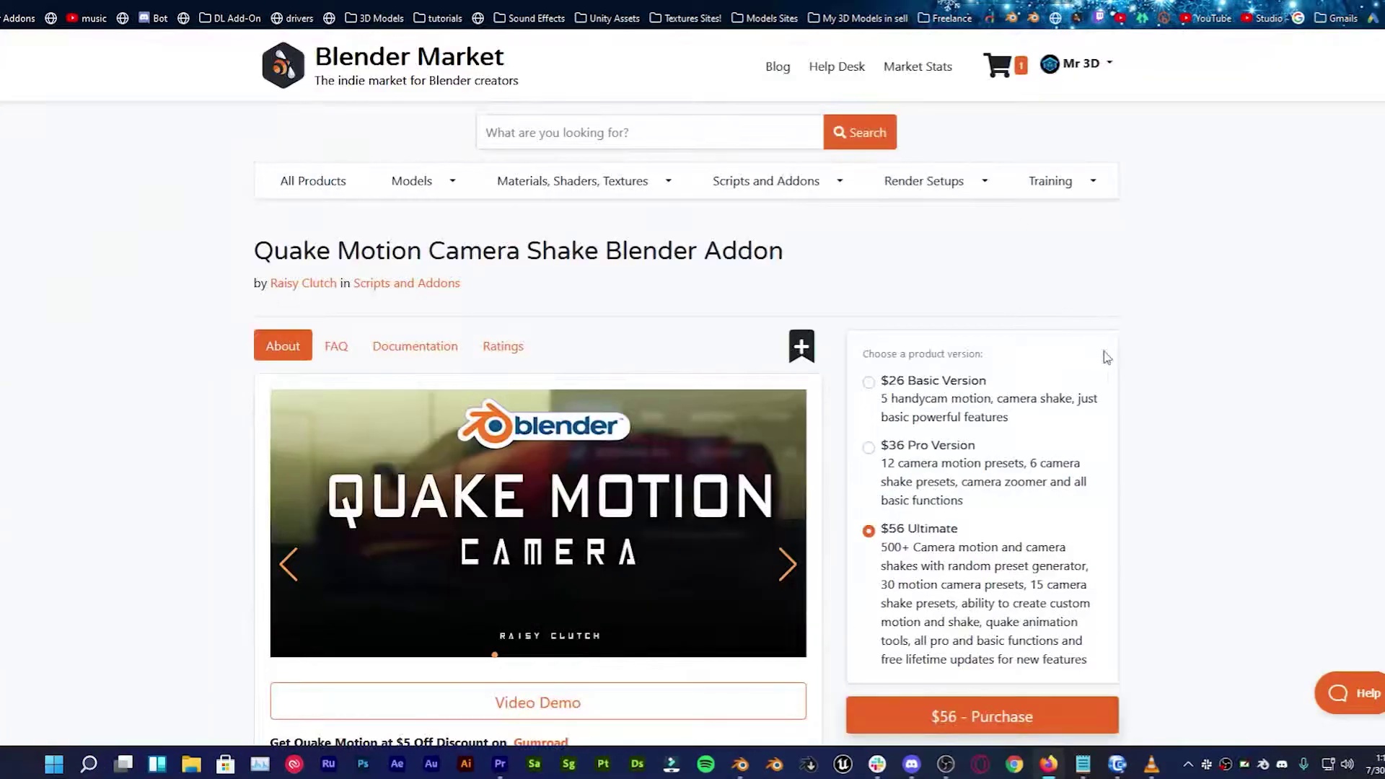
{"action": "scroll", "coordinate": [1107, 357], "scroll_direction": "down", "scroll_amount": 5}
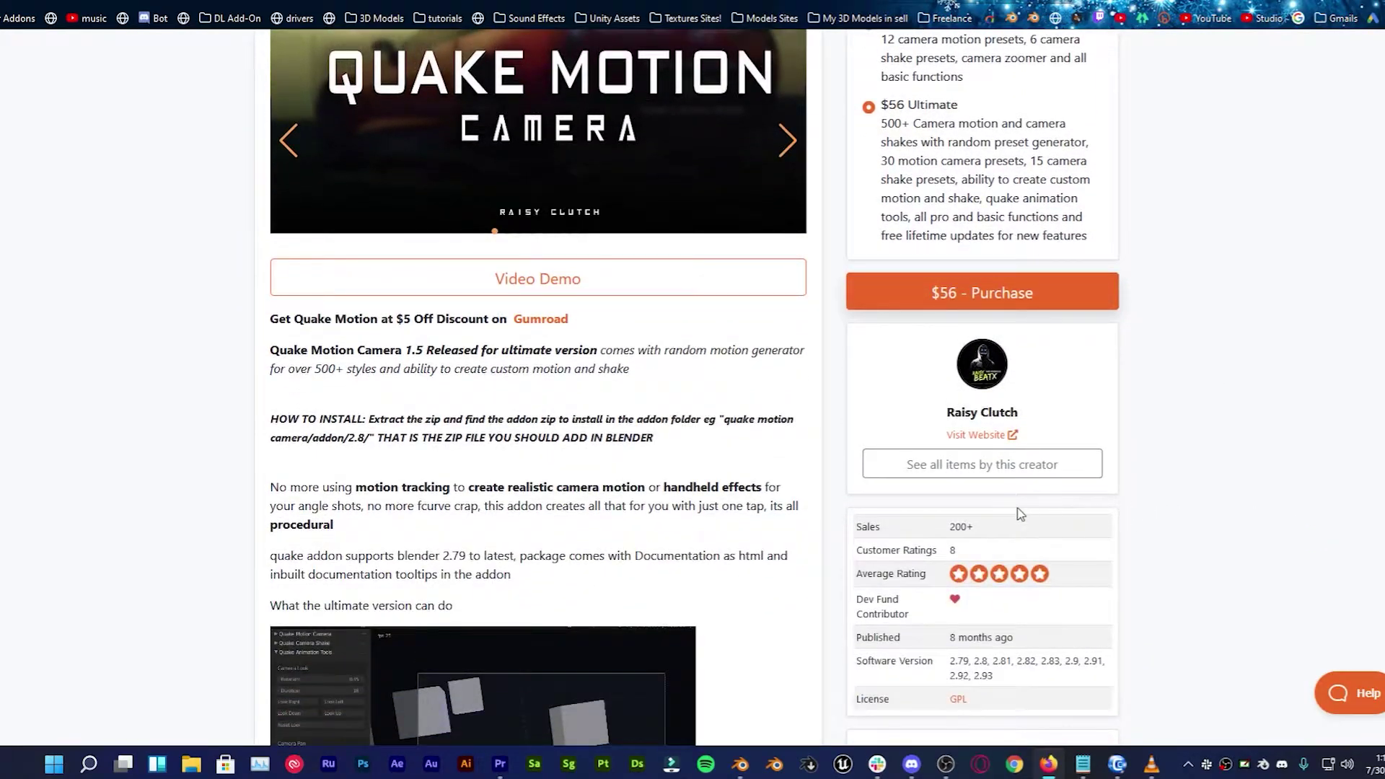
{"action": "scroll", "coordinate": [1255, 105], "scroll_direction": "up", "scroll_amount": 5}
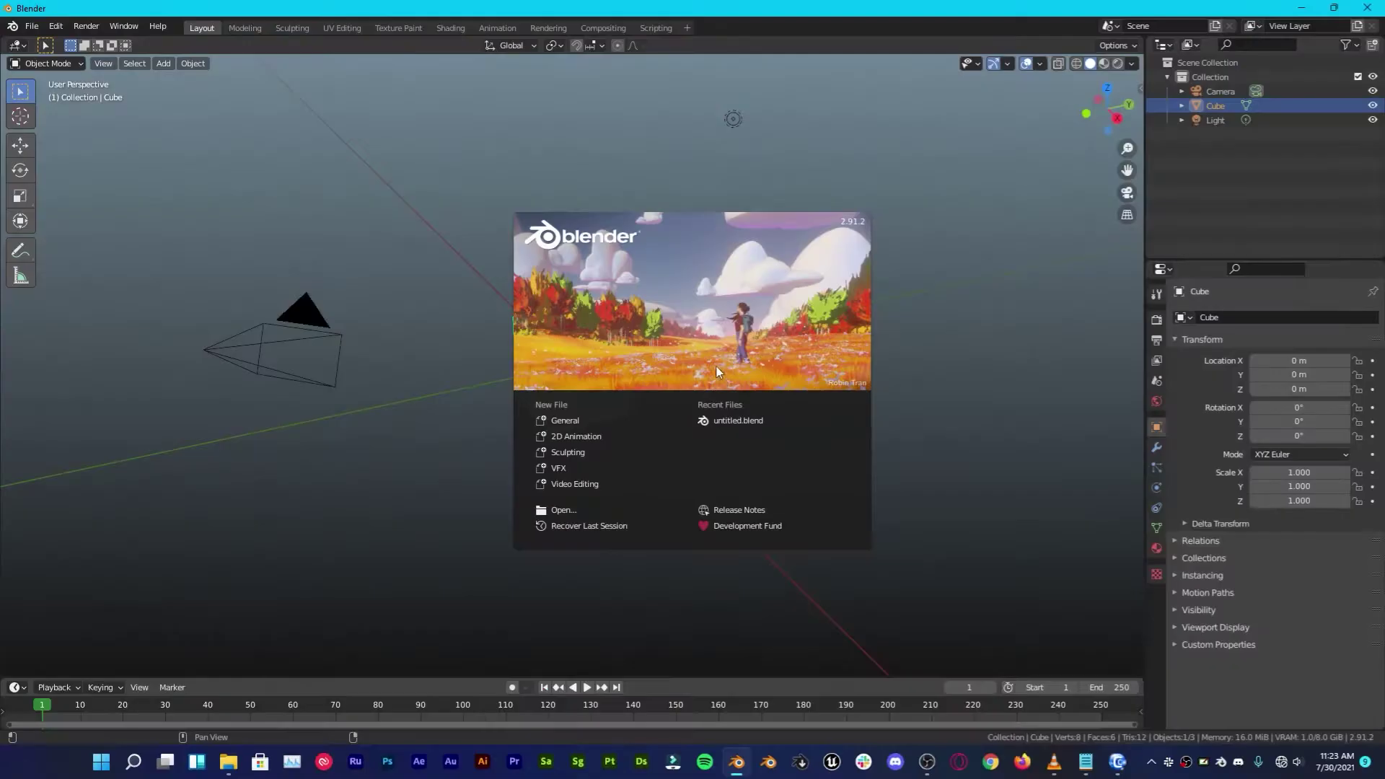
Step: Switch back to Blender, dismiss the splash screen, view the add-on list in the preferences, and close the preferences
{"action": "left_click", "coordinate": [701, 287]}
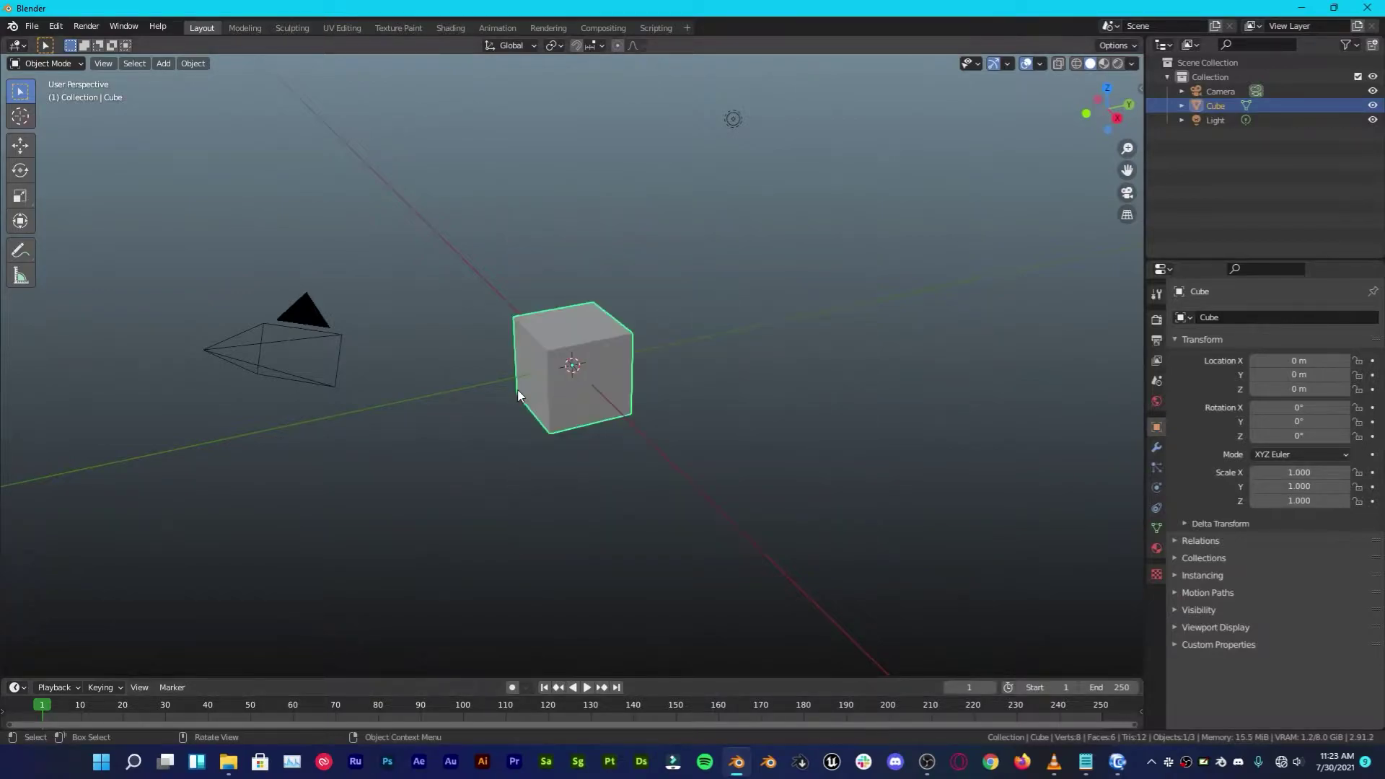
{"action": "left_click", "coordinate": [55, 26]}
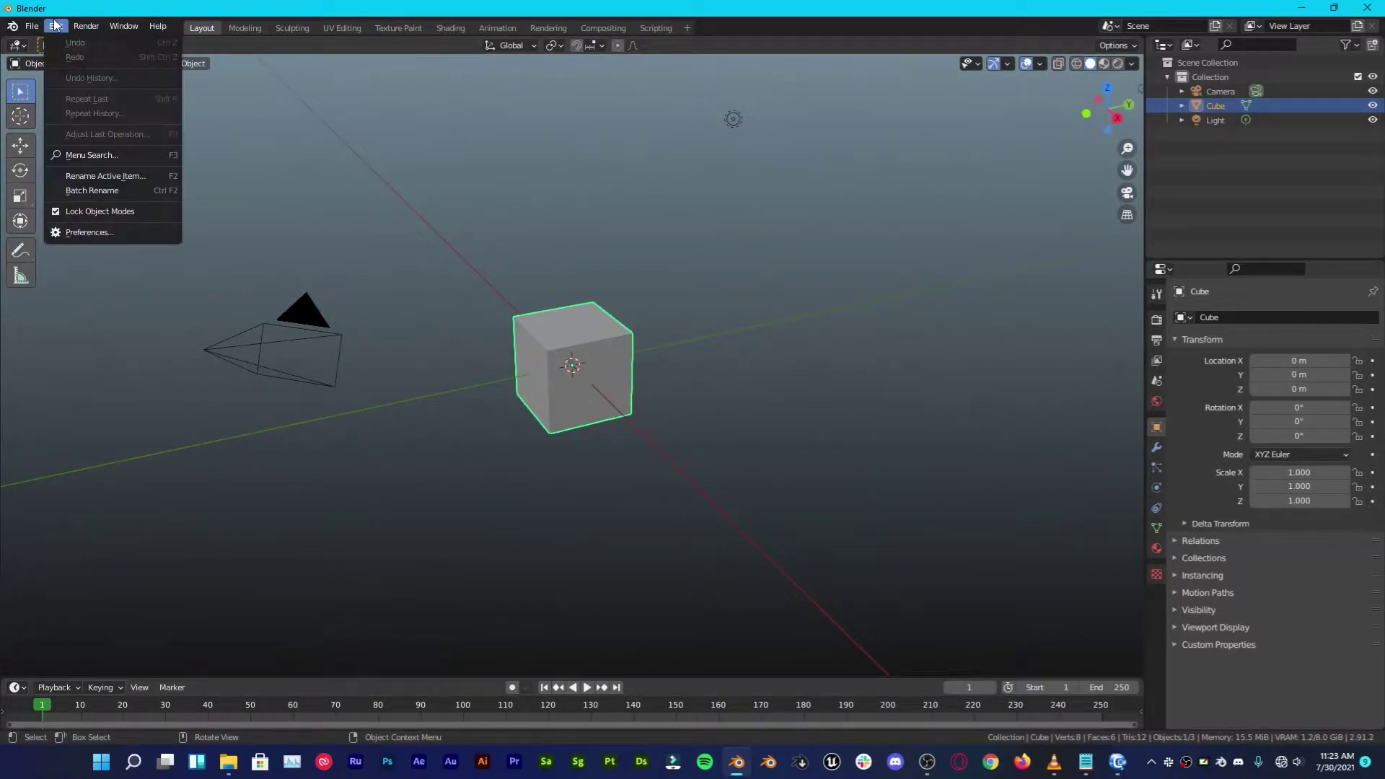
{"action": "left_click", "coordinate": [122, 232]}
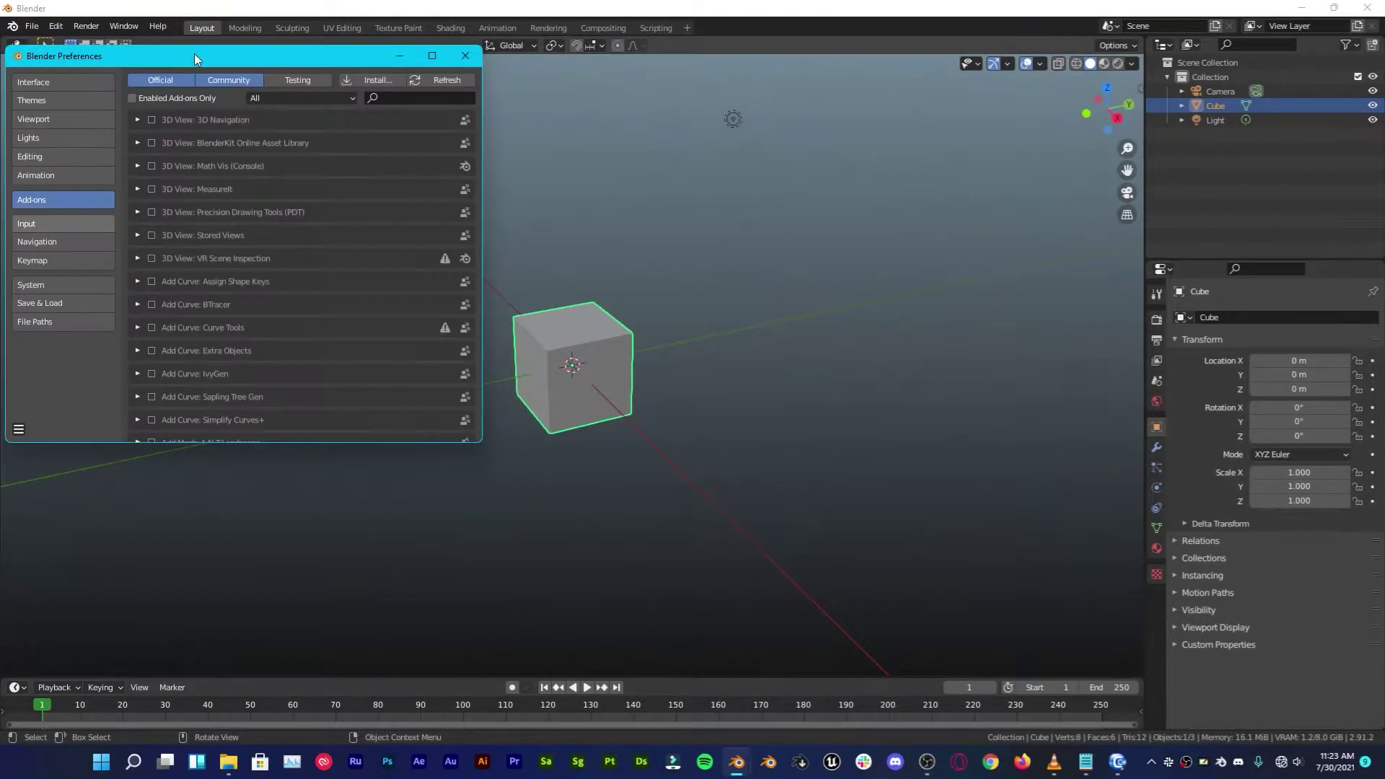
{"action": "left_click_drag", "start_coordinate": [193, 54], "coordinate": [456, 114]}
{"action": "left_click", "coordinate": [726, 109]}
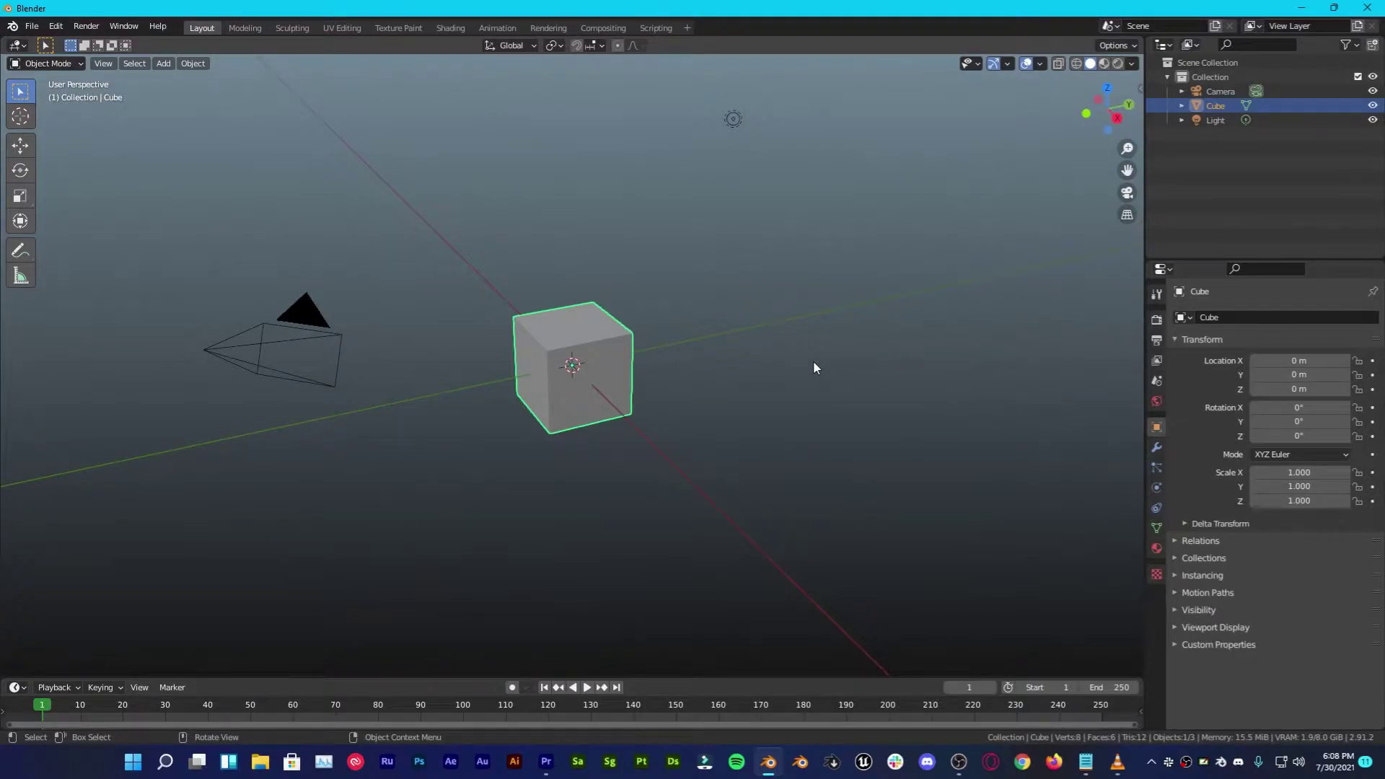
Step: Examine the Quake add-on's tools in the 3D view, collapse all four of their sections, and hide them
{"action": "key", "text": "n"}
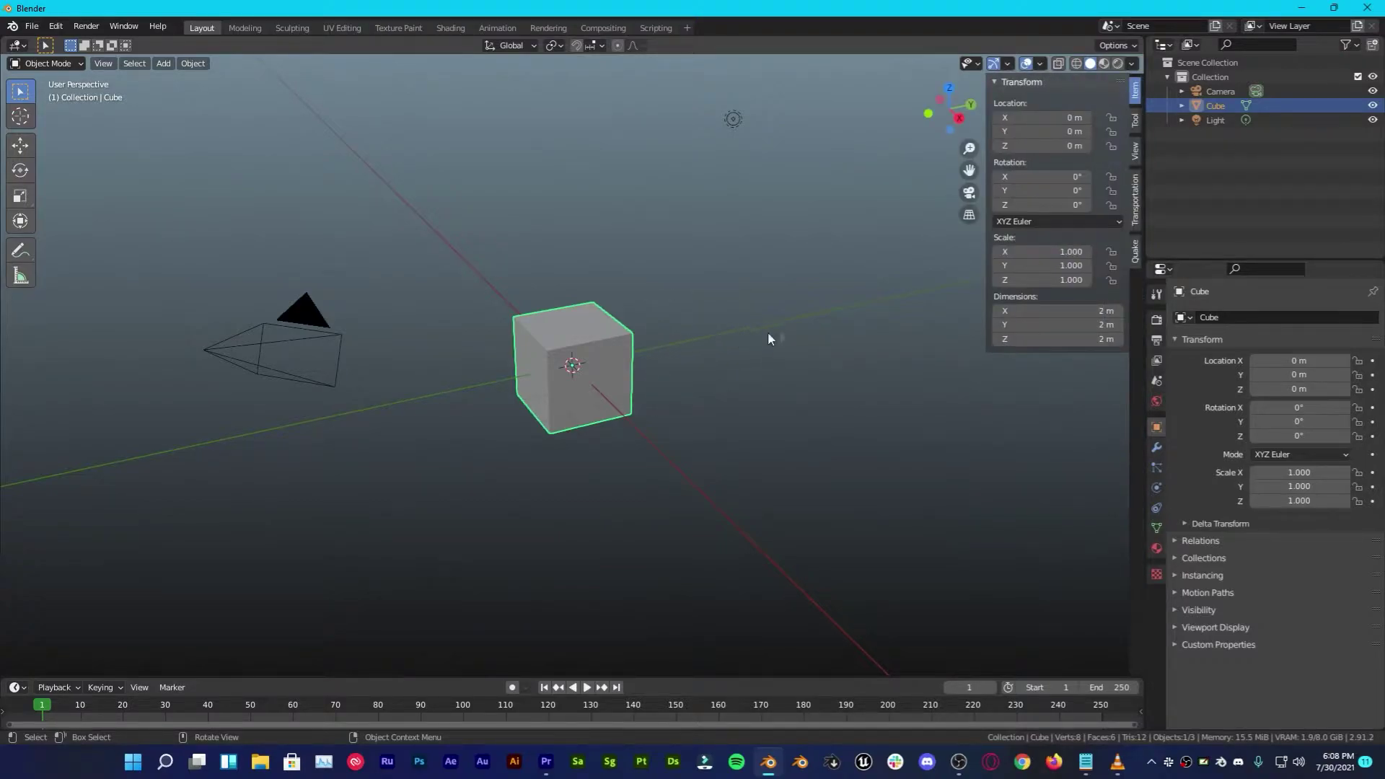
{"action": "left_click", "coordinate": [1138, 262]}
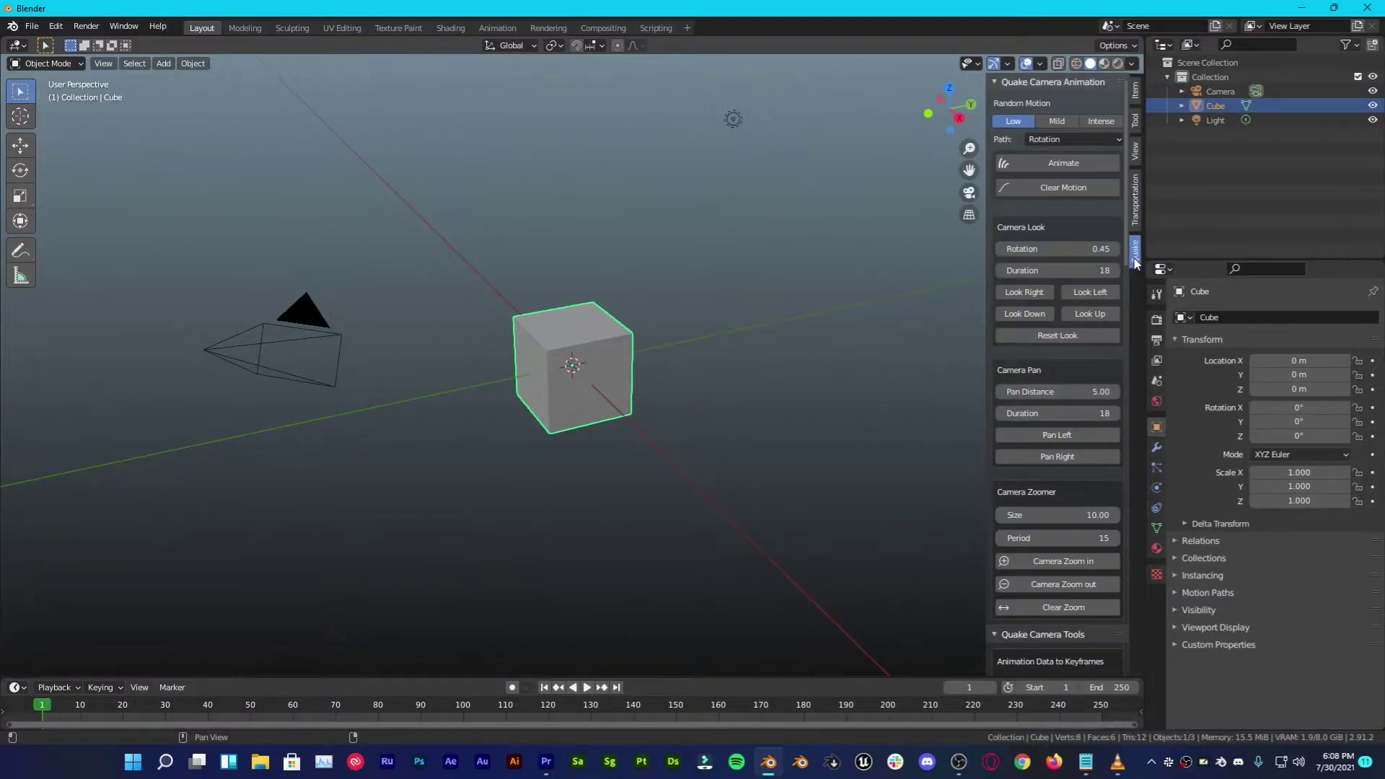
{"action": "left_click_drag", "start_coordinate": [983, 82], "coordinate": [1025, 182]}
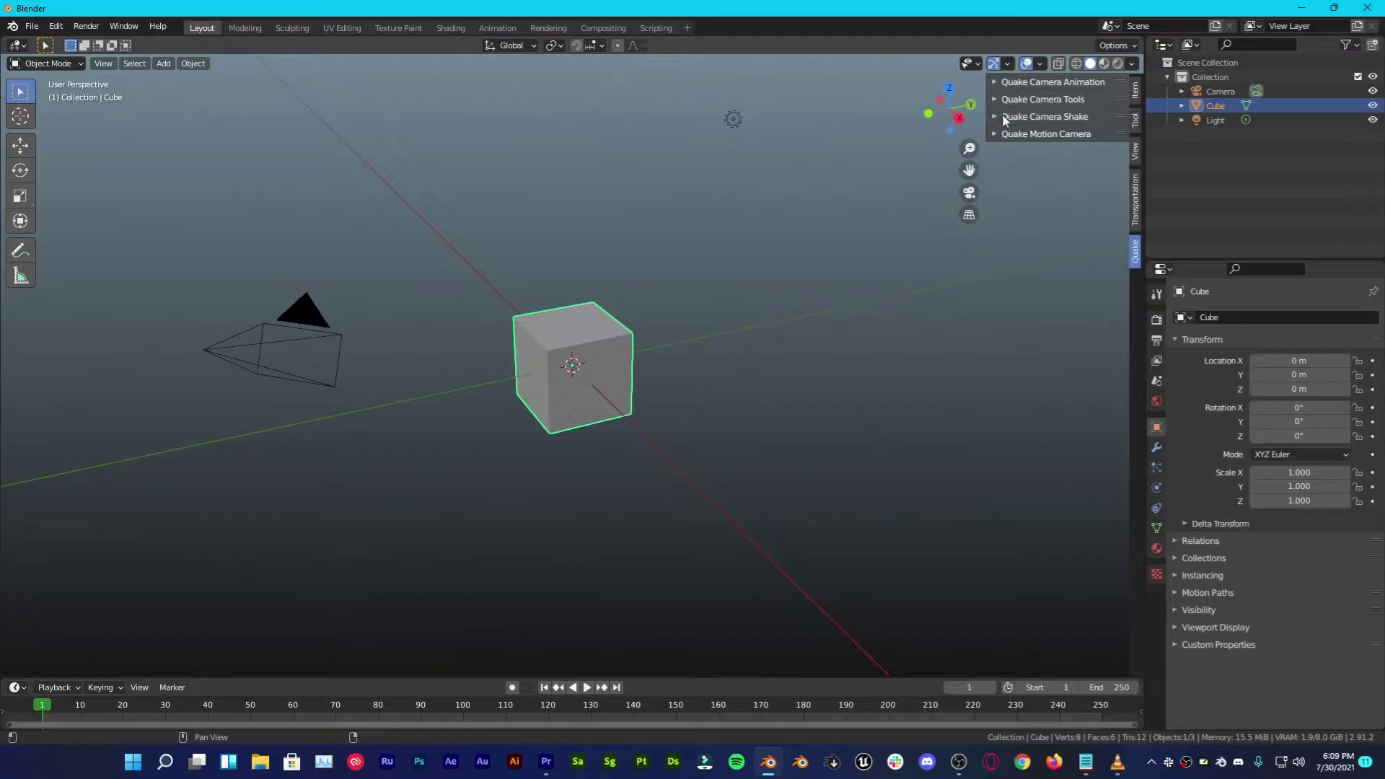
{"action": "key", "text": "n"}
Step: Add a Quake Motion Camera to the scene and watch its motion through the camera during playback
{"action": "middle_click_drag", "start_coordinate": [1005, 119], "coordinate": [440, 322]}
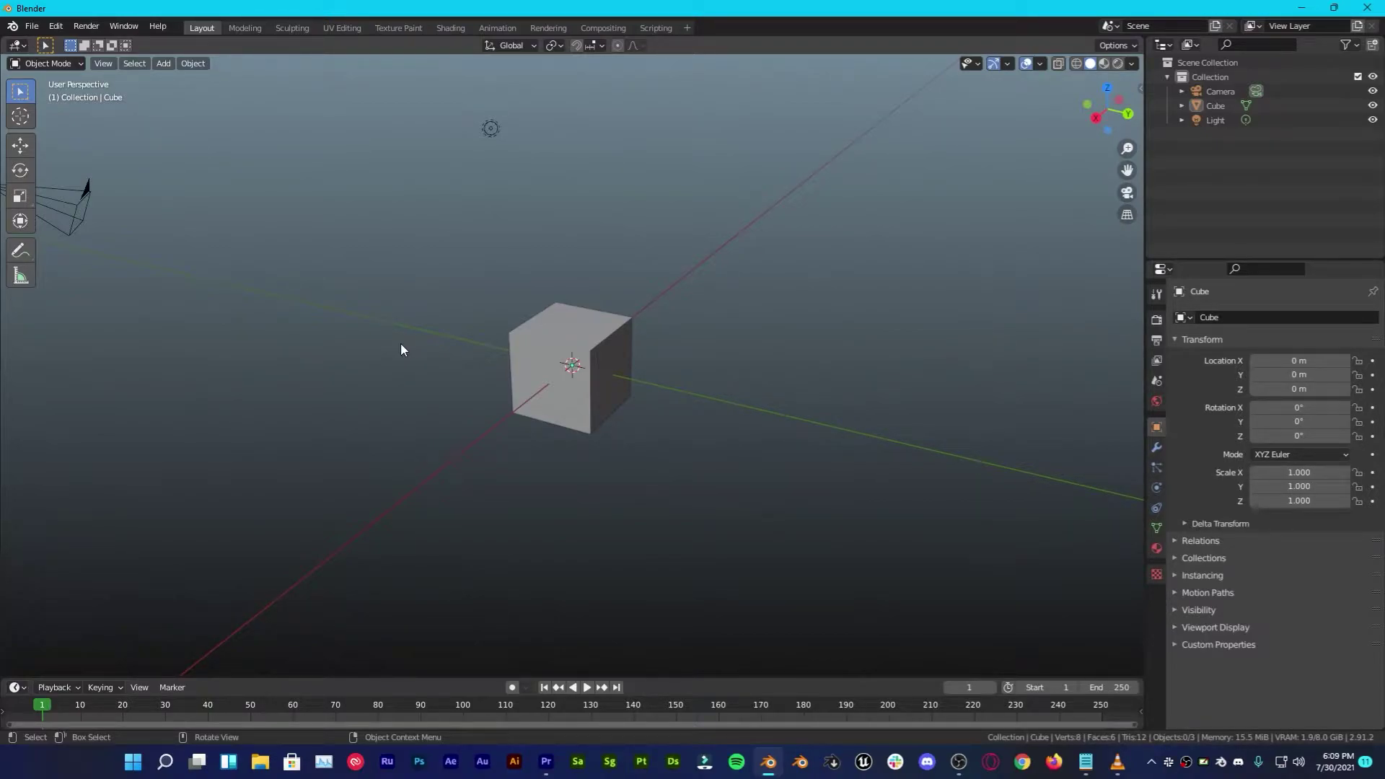
{"action": "key", "text": "shift+a"}
{"action": "mouse_move", "coordinate": [400, 565]}
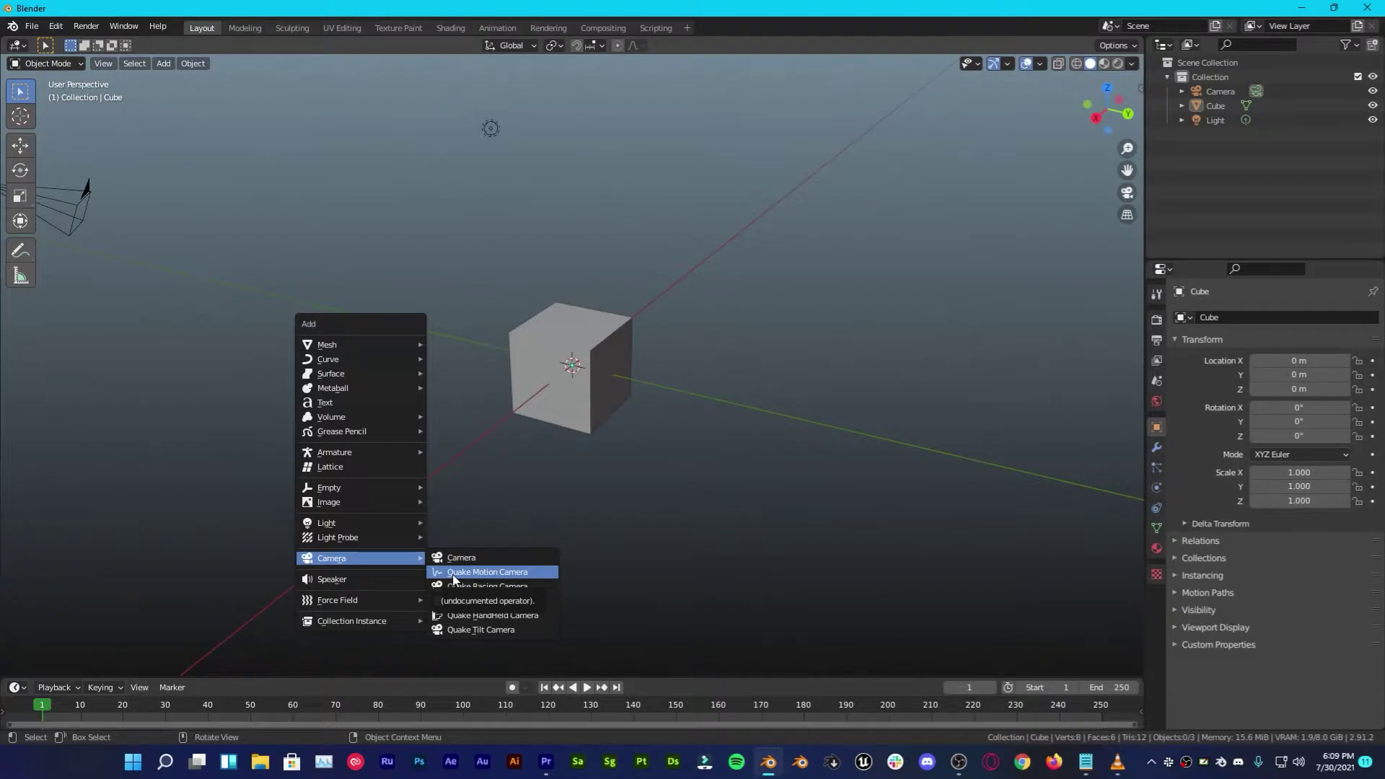
{"action": "left_click", "coordinate": [488, 573]}
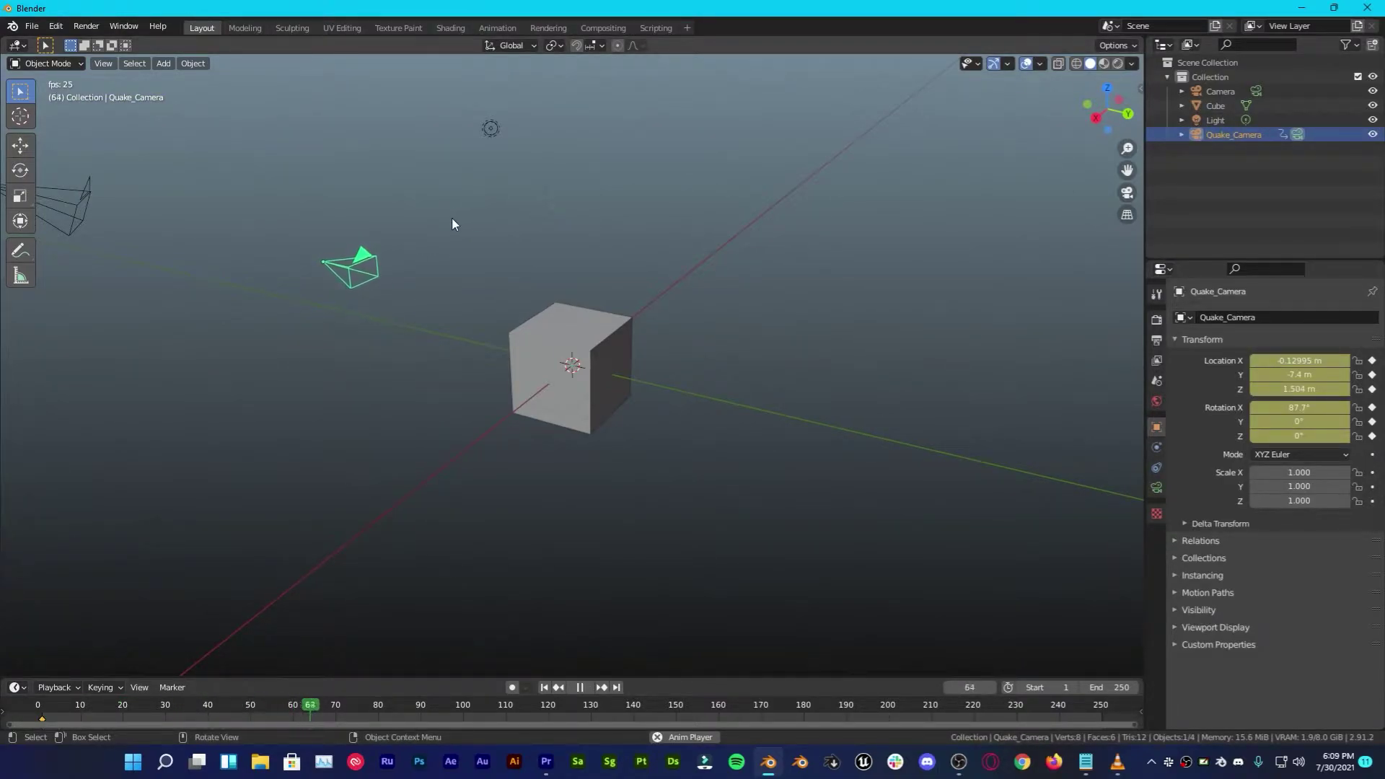
{"action": "key", "text": "KP_0"}
{"action": "scroll", "coordinate": [452, 223], "scroll_direction": "down", "scroll_amount": 1}
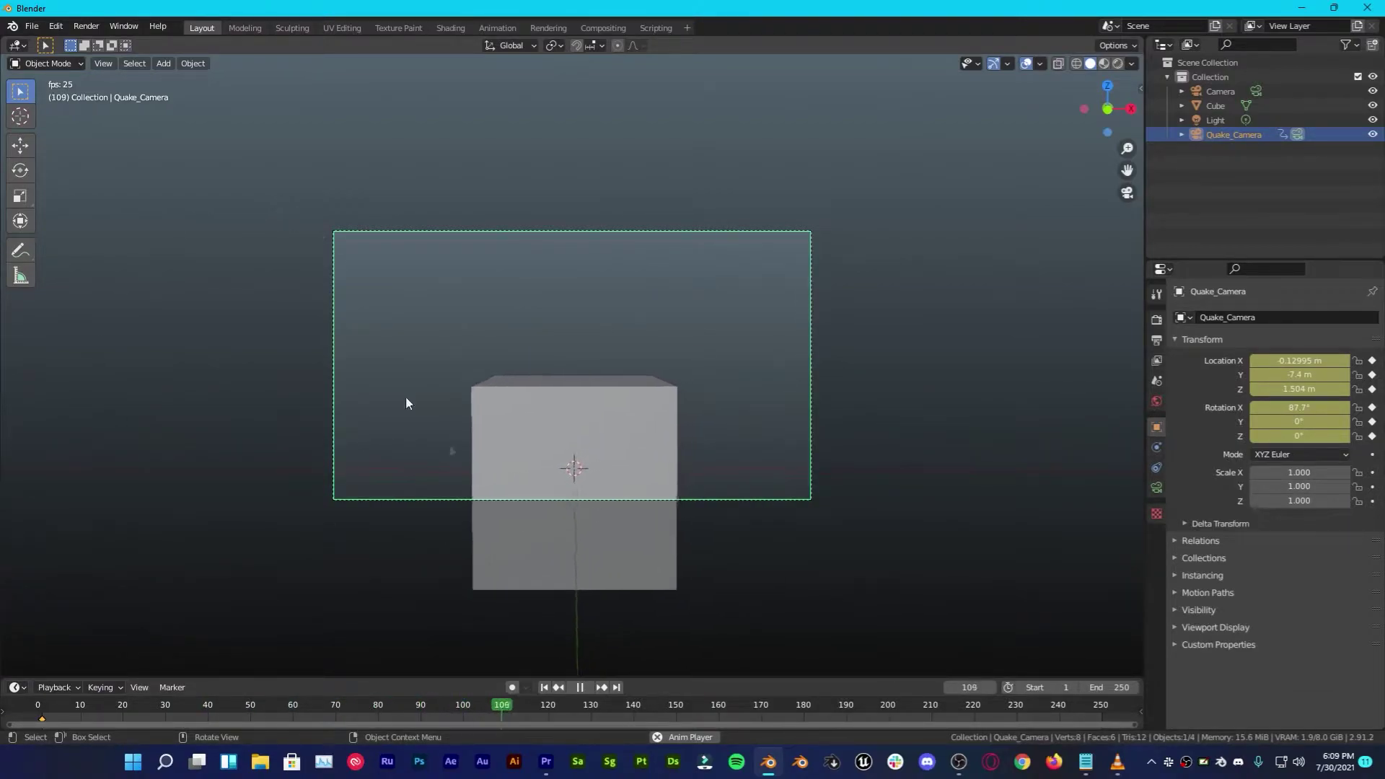
{"action": "key", "text": "space"}
Step: Replace the Quake Motion Camera with a Quake Racing Camera and watch its motion through the camera
{"action": "key", "text": "Delete"}
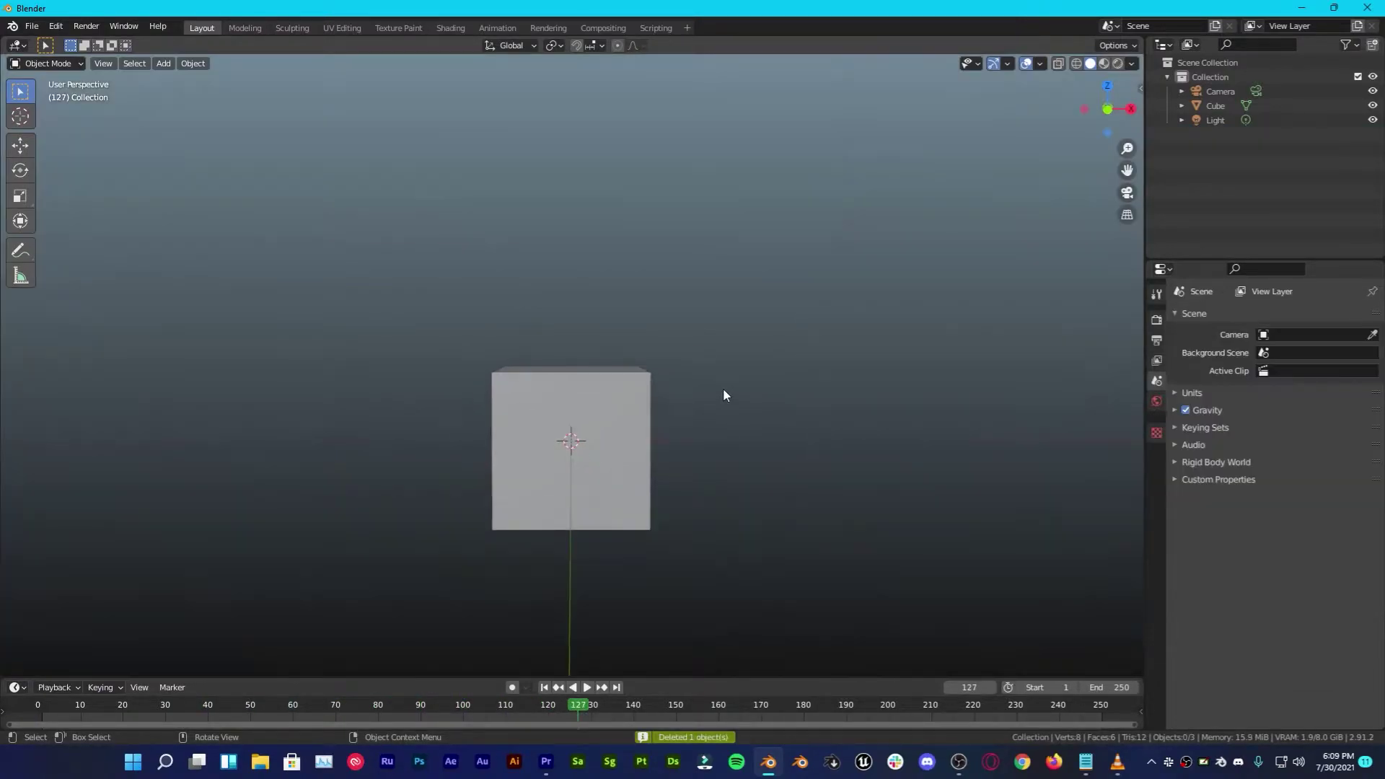
{"action": "key", "text": "shift+a"}
{"action": "mouse_move", "coordinate": [723, 389]}
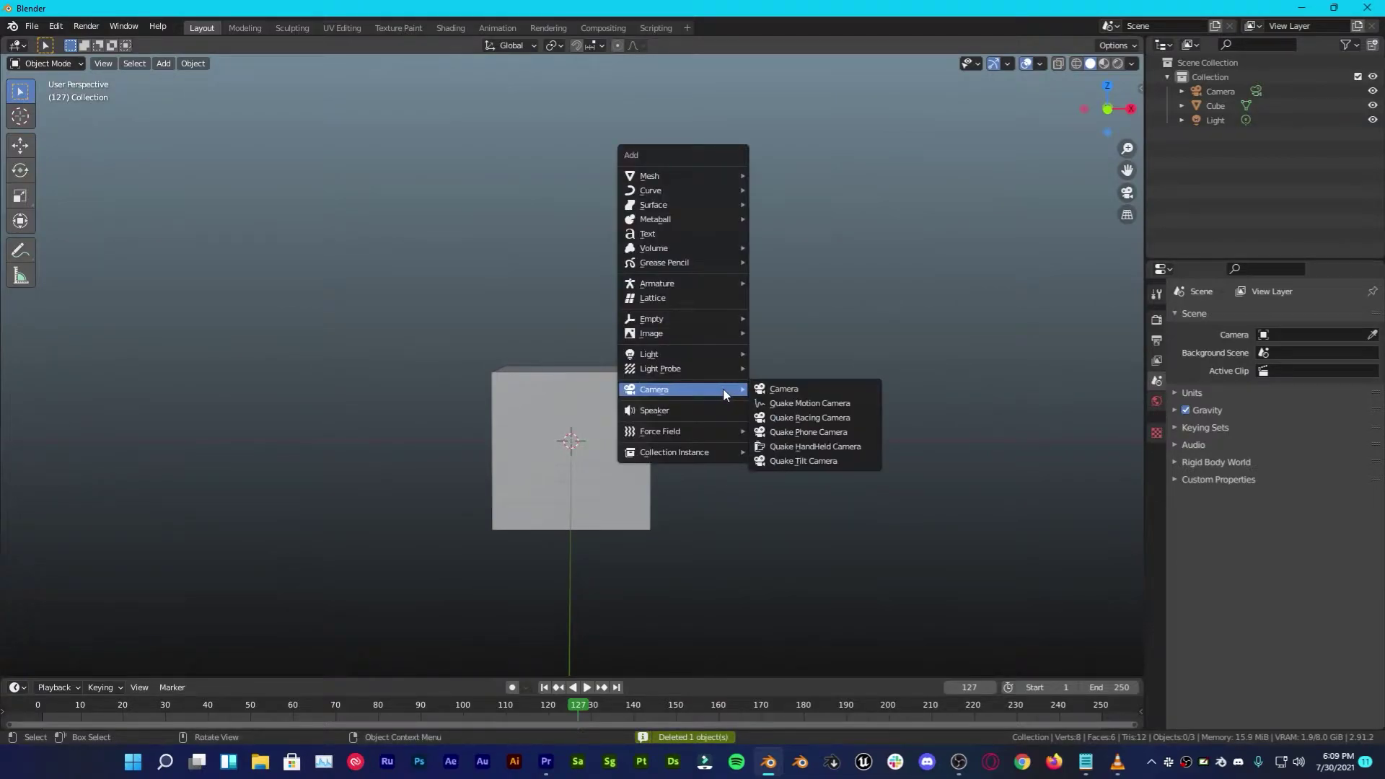
{"action": "left_click", "coordinate": [792, 418]}
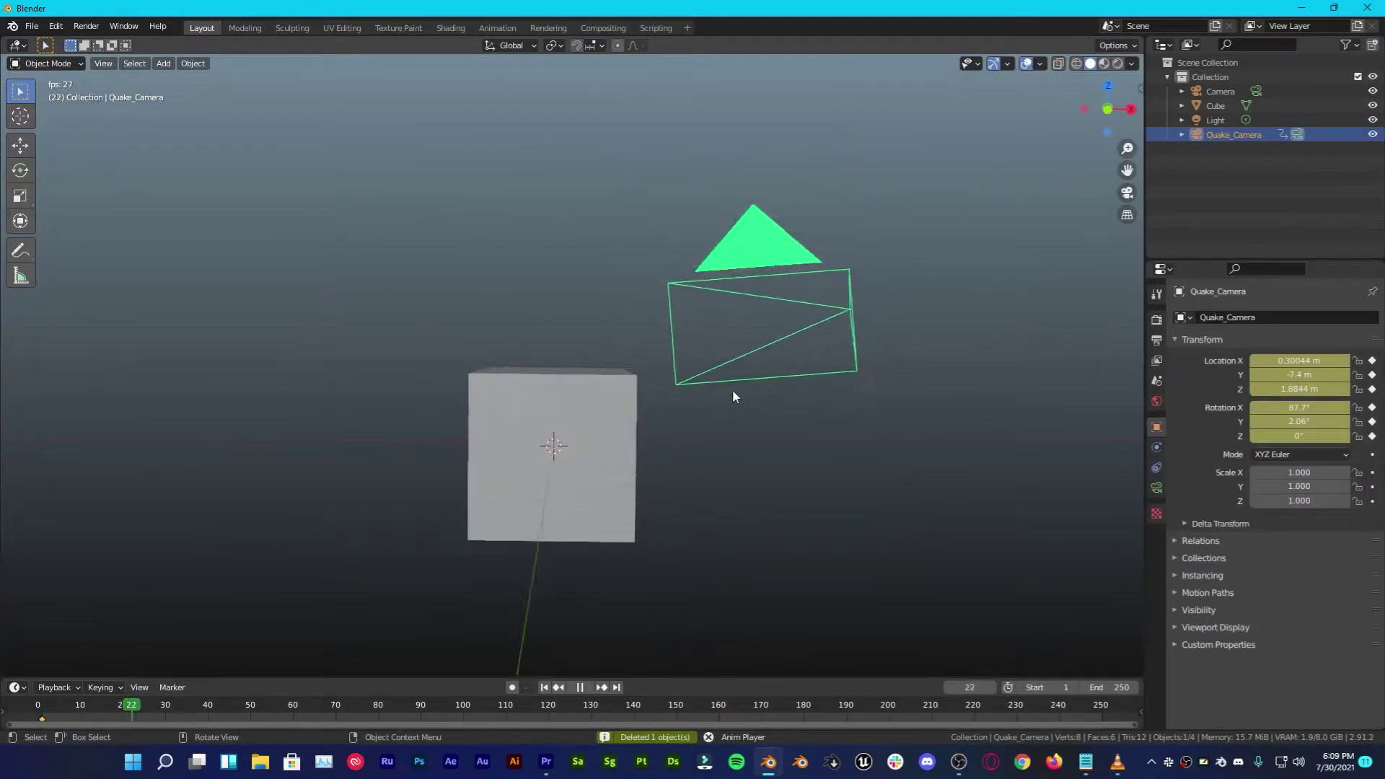
{"action": "key", "text": "KP_0"}
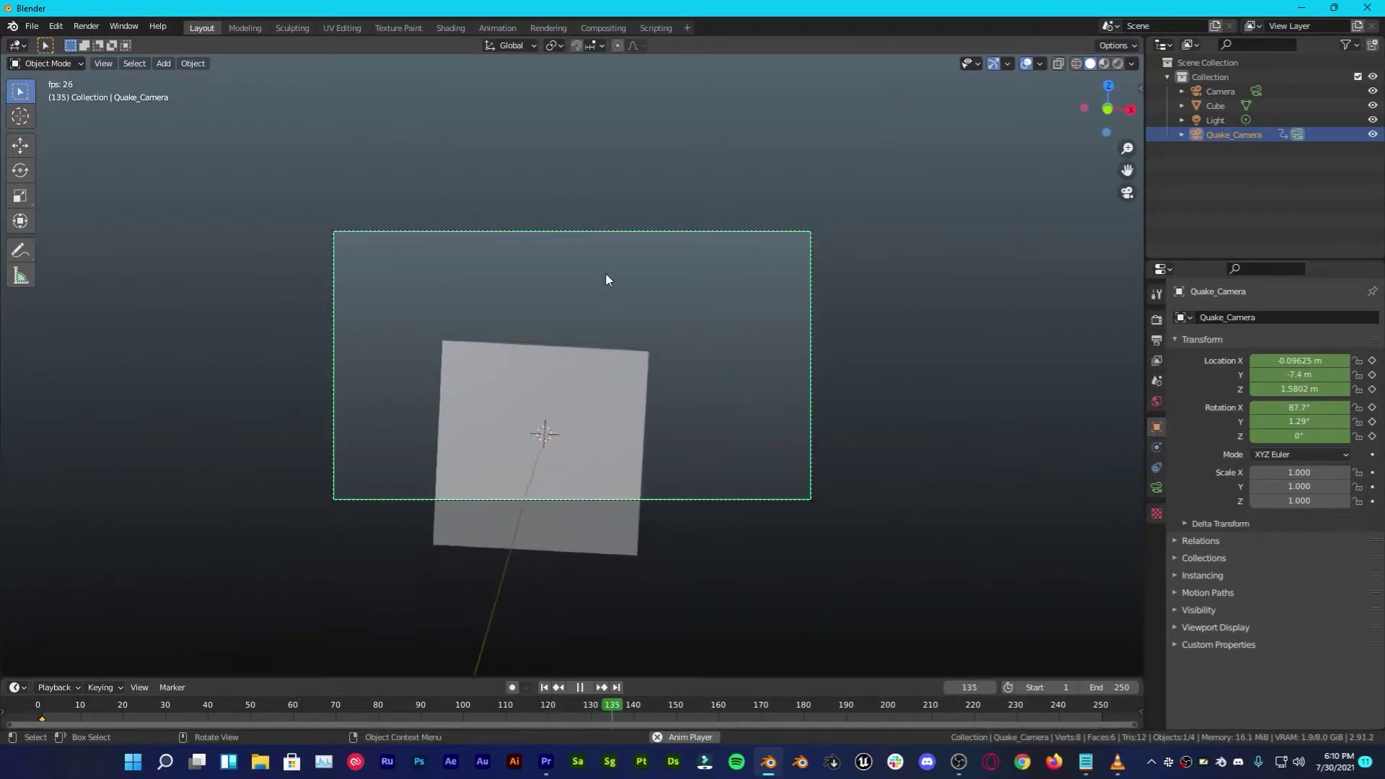
Step: Replace the Quake Racing Camera with a Quake Phone Camera and play its motion in camera view
{"action": "key", "text": "Delete"}
{"action": "key", "text": "shift+a"}
{"action": "mouse_move", "coordinate": [607, 274]}
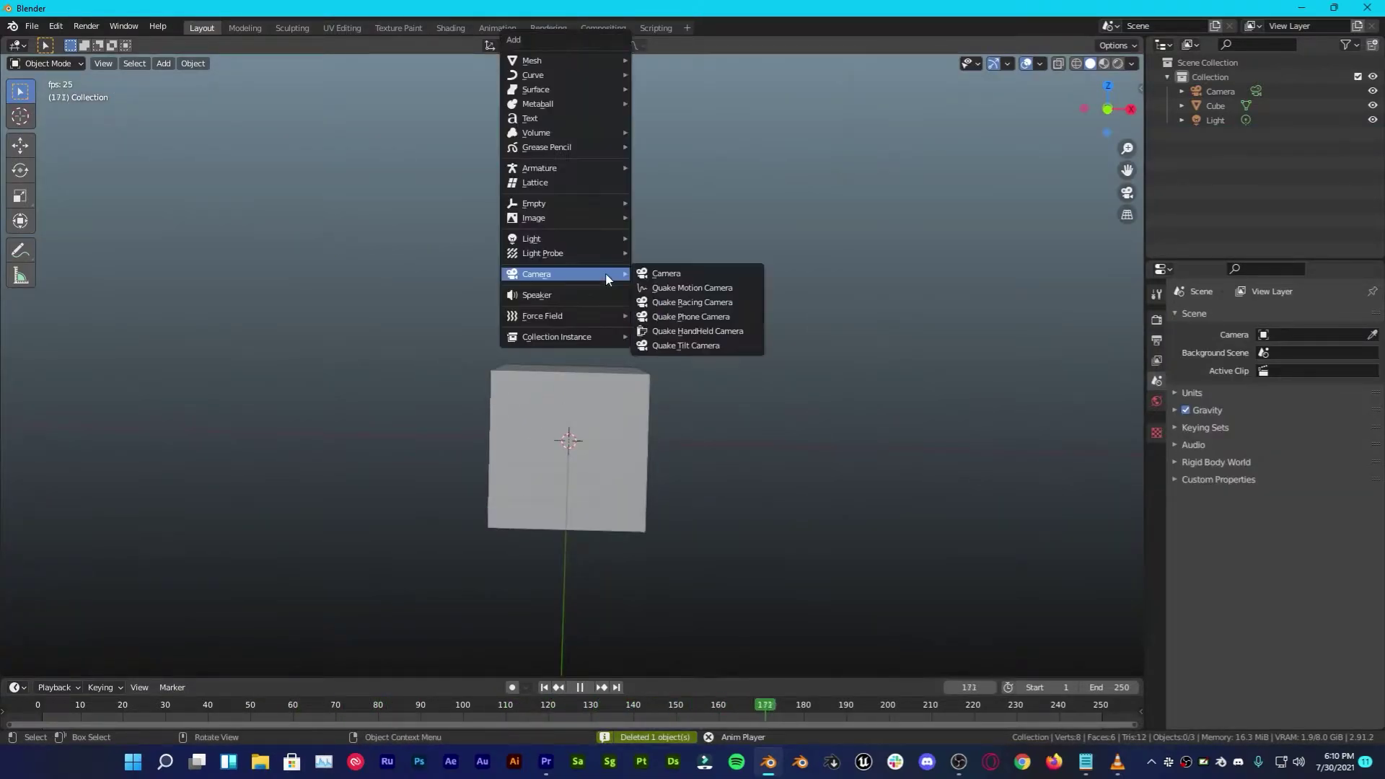
{"action": "left_click", "coordinate": [671, 318]}
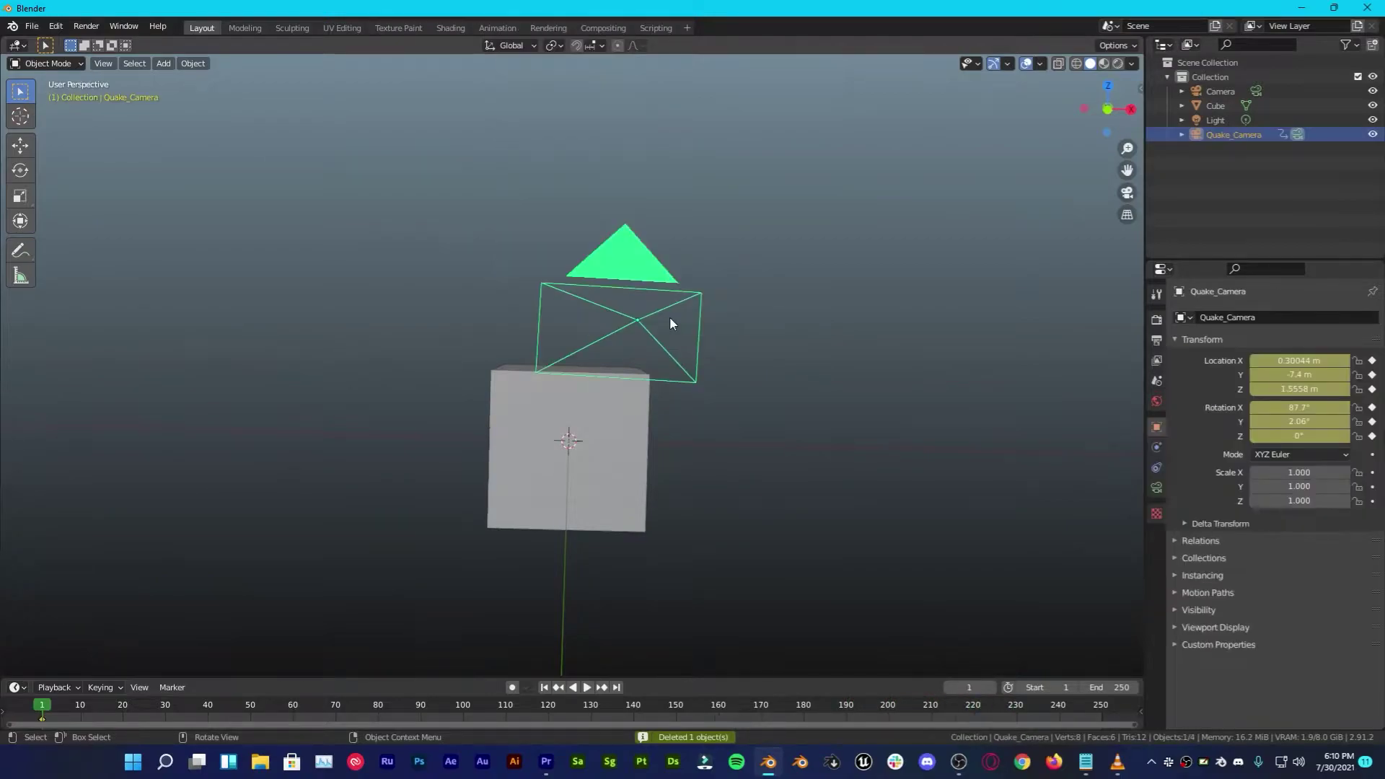
{"action": "key", "text": "KP_0"}
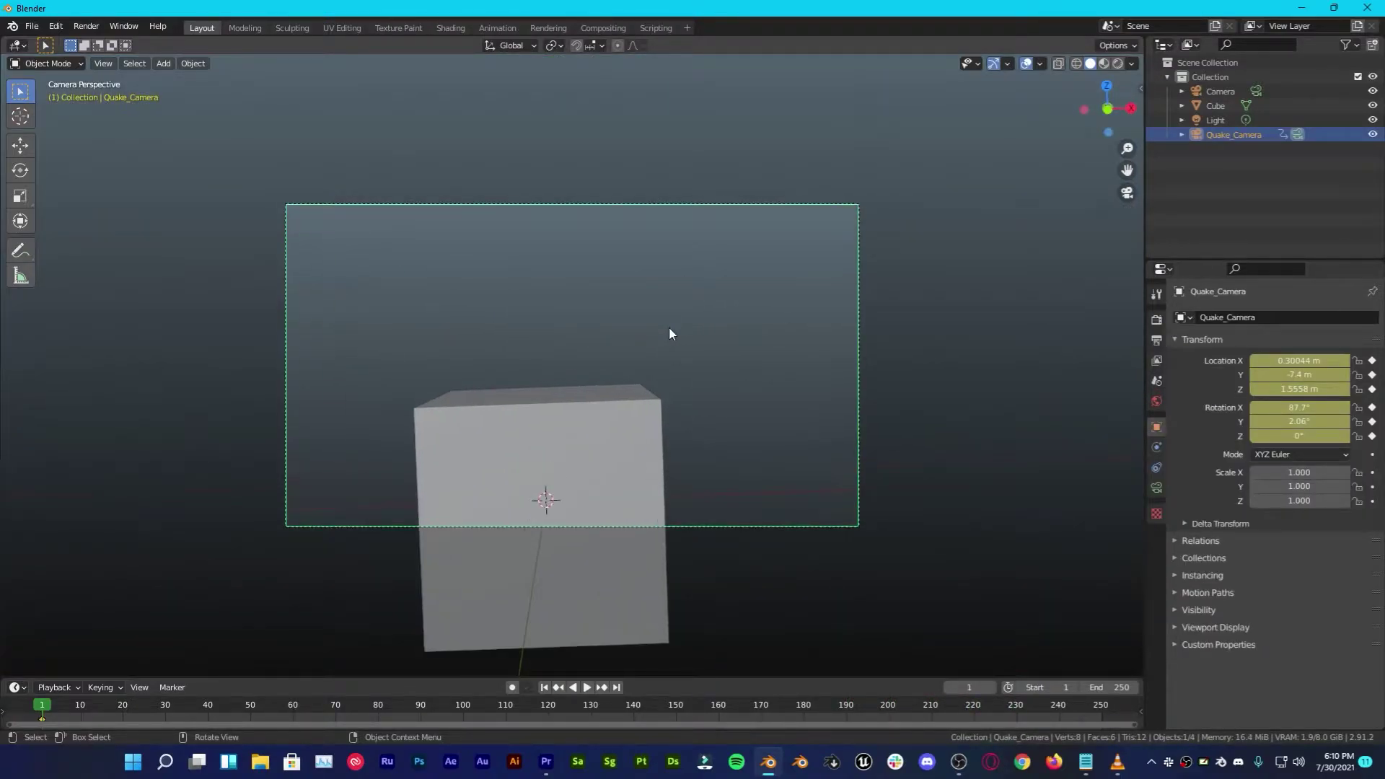
{"action": "key", "text": "space"}
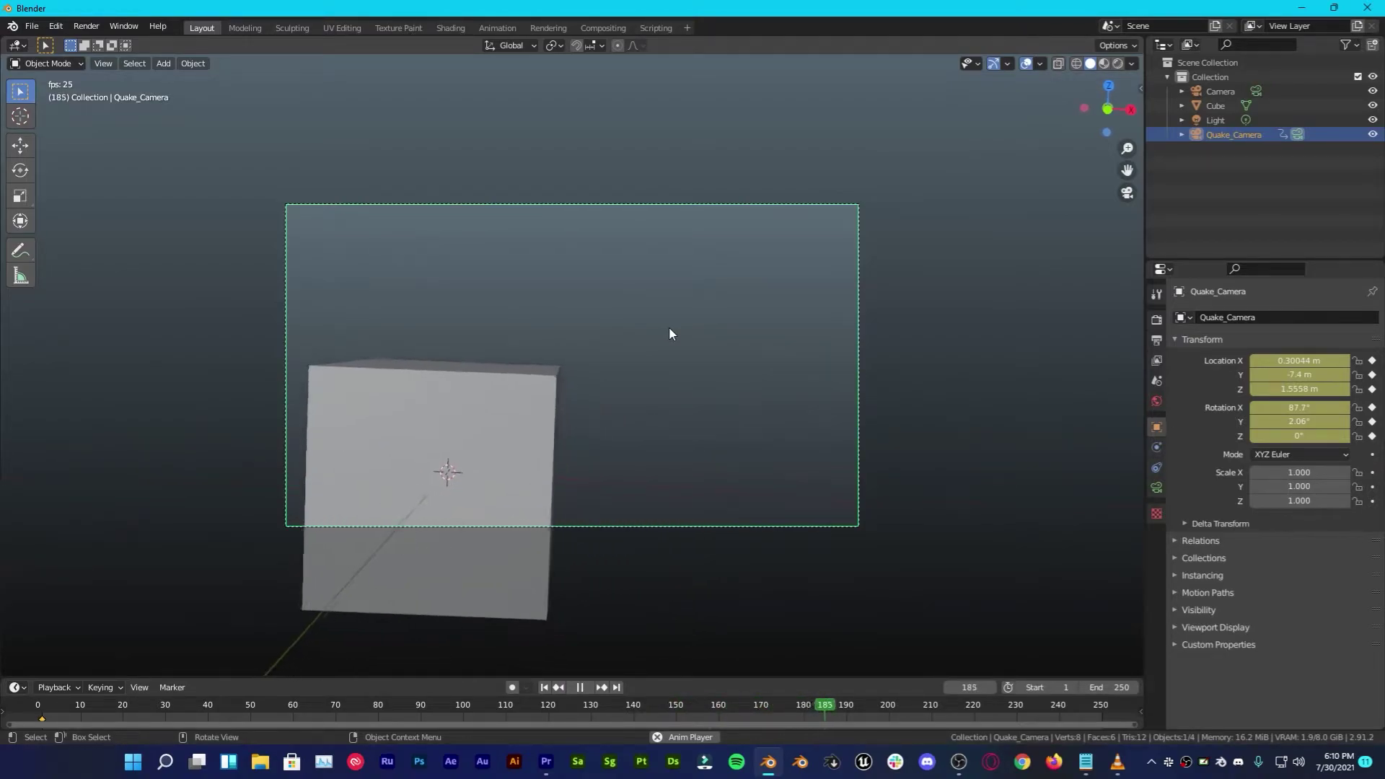
Step: Replace the Quake Phone Camera with a Quake HandHeld Camera and watch its motion through the camera
{"action": "key", "text": "space"}
{"action": "key", "text": "Delete"}
{"action": "key", "text": "shift+a"}
{"action": "mouse_move", "coordinate": [669, 329]}
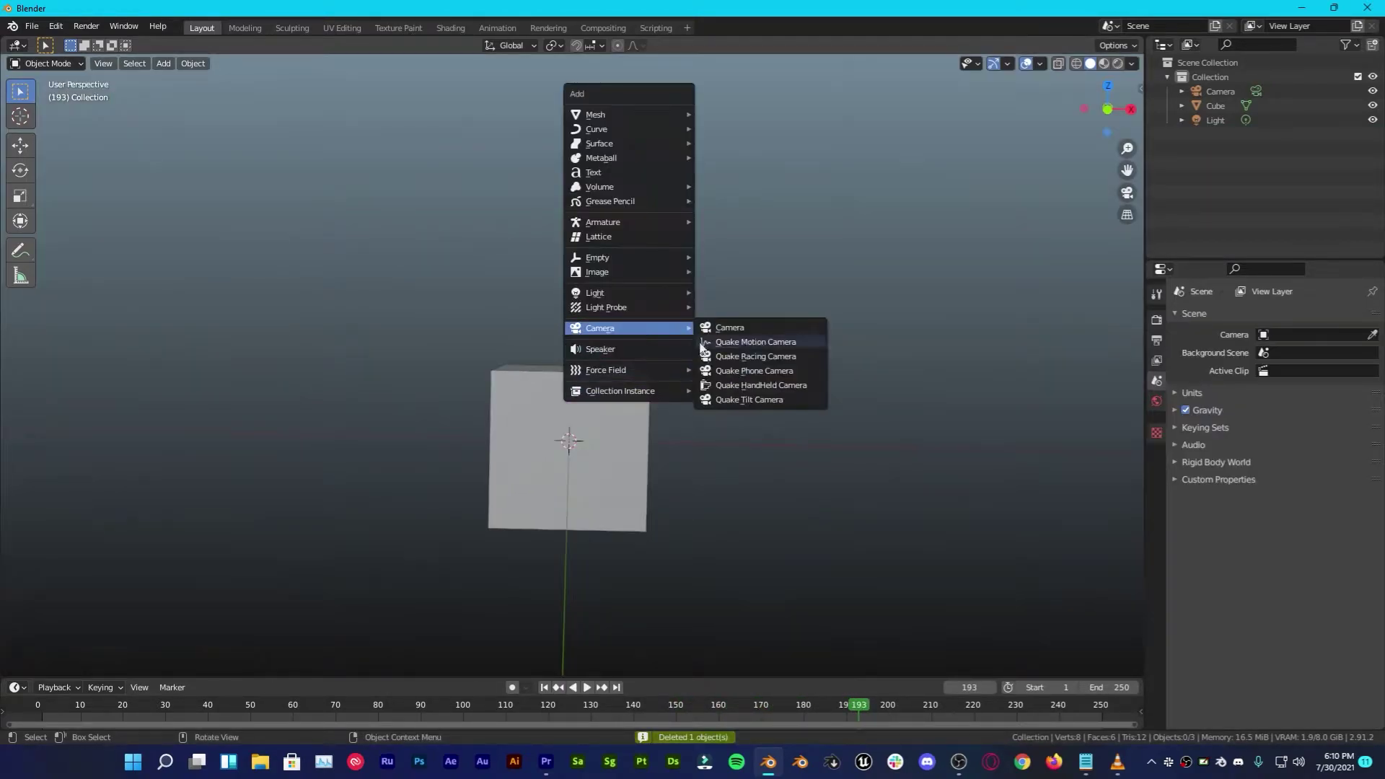
{"action": "left_click", "coordinate": [726, 384]}
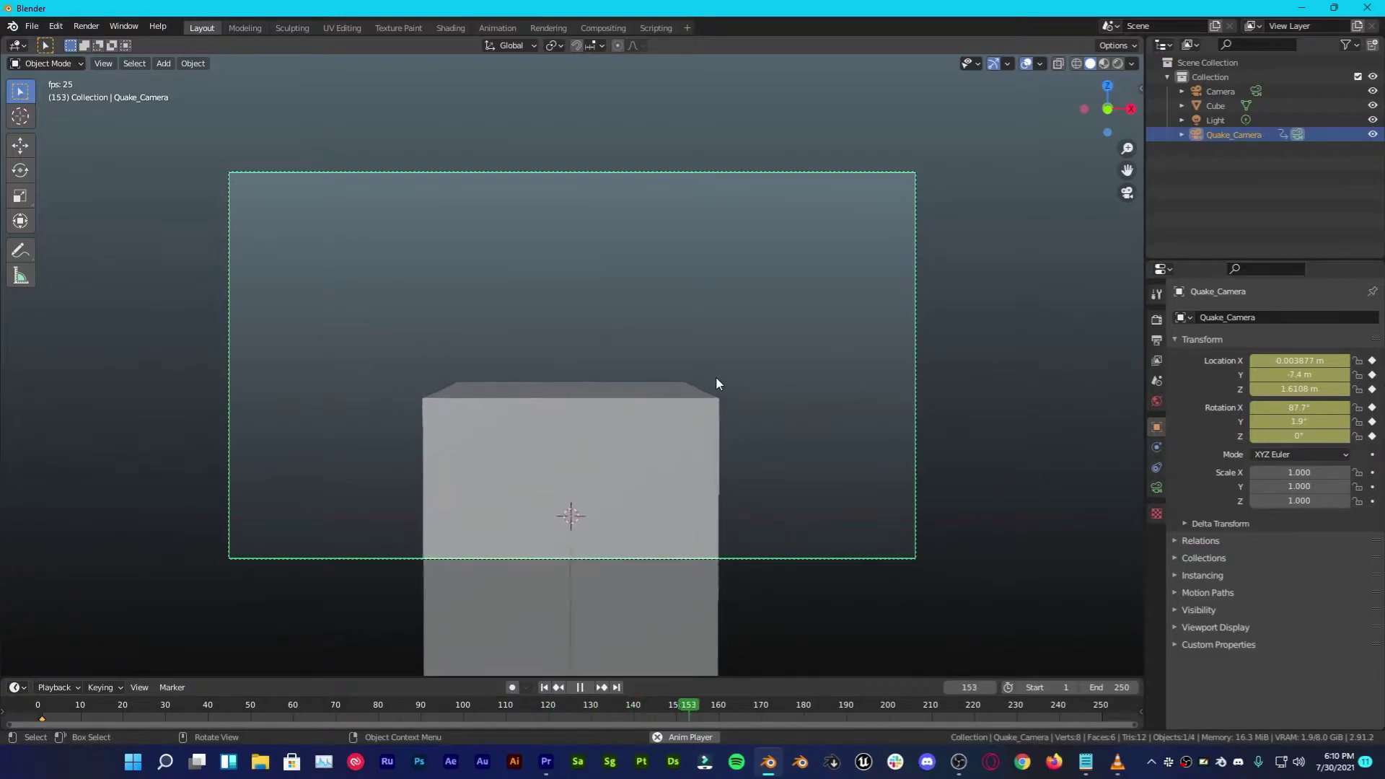
Step: Replace the Quake HandHeld Camera with a Quake Tilt Camera and watch its motion in camera view
{"action": "key", "text": "Delete"}
{"action": "key", "text": "shift+a"}
{"action": "mouse_move", "coordinate": [716, 376]}
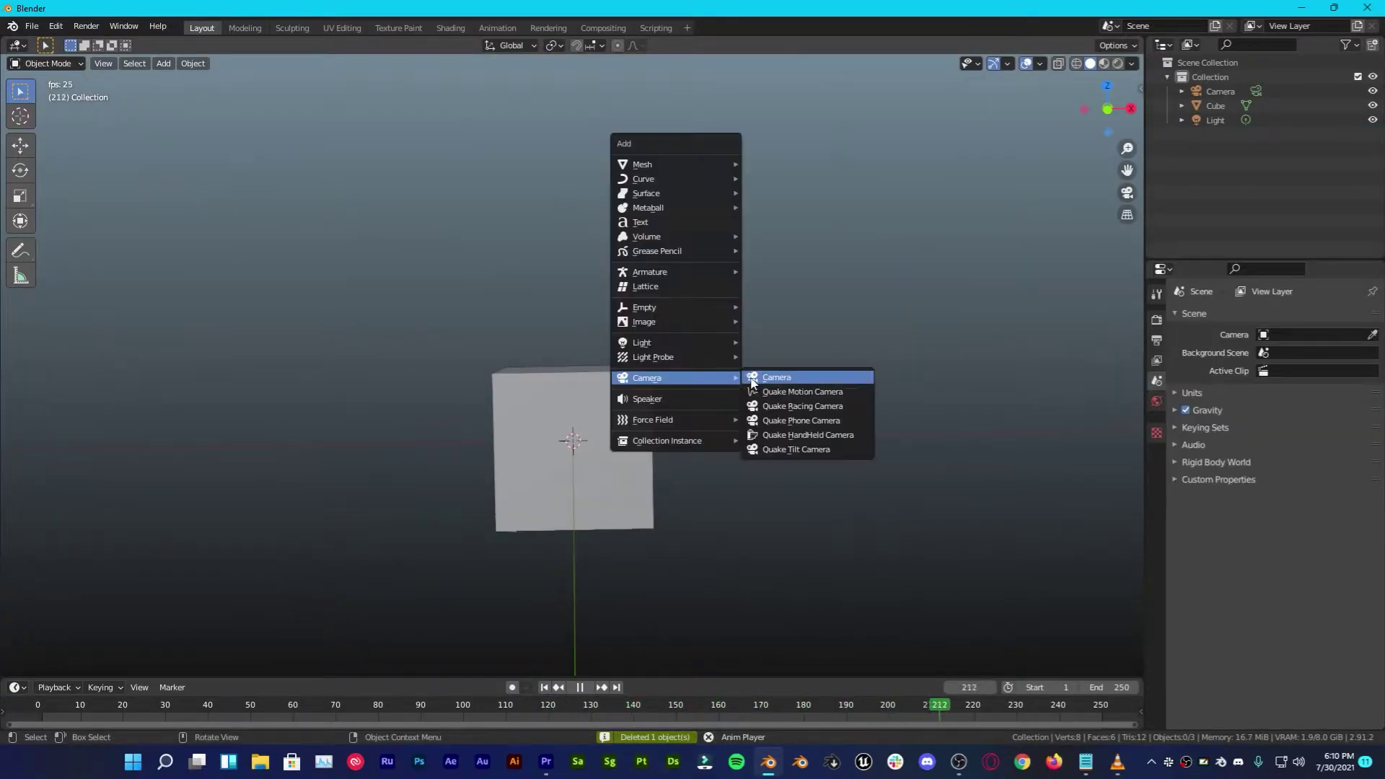
{"action": "left_click", "coordinate": [764, 453]}
{"action": "key", "text": "KP_0"}
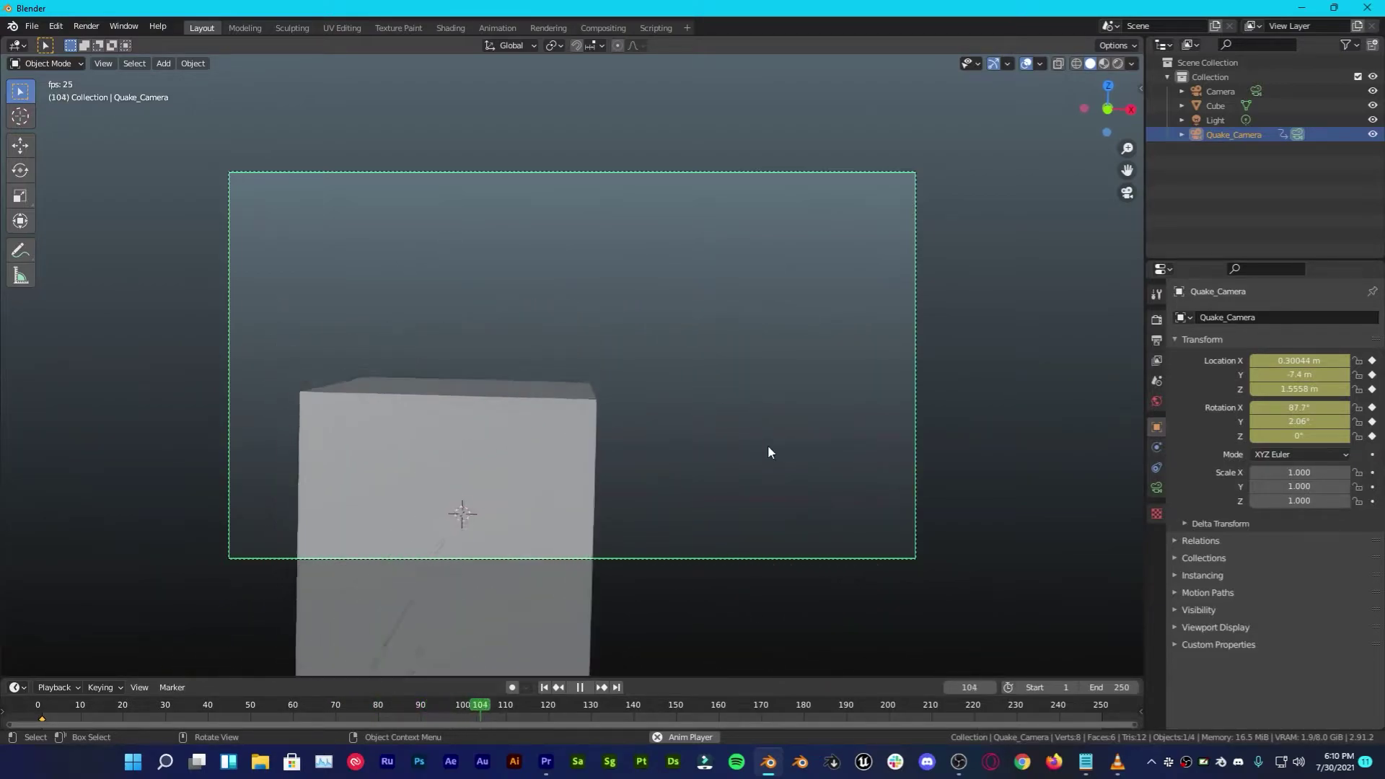
Step: Add a plane at the cube's position and scale it up to about 9.5 as a ground surface
{"action": "key", "text": "shift+a"}
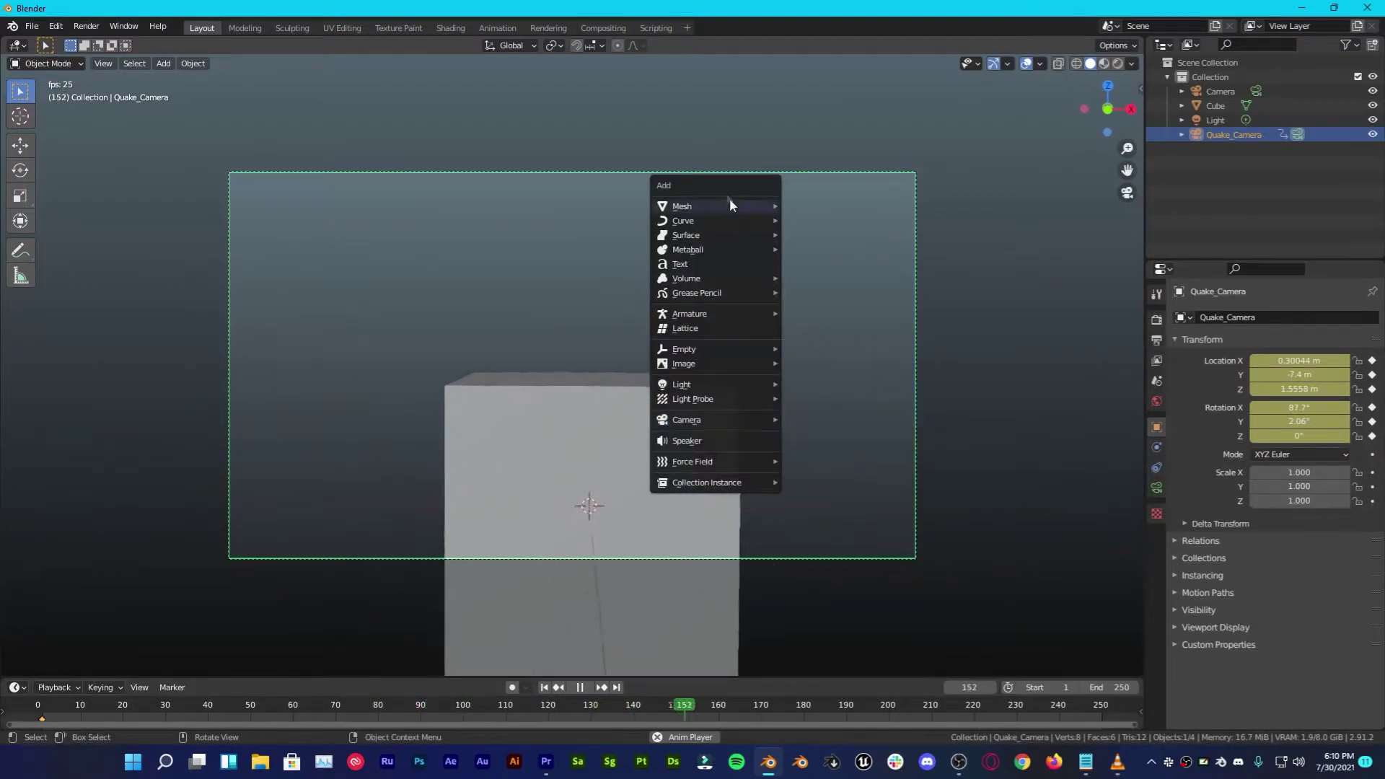
{"action": "mouse_move", "coordinate": [731, 204]}
{"action": "left_click", "coordinate": [823, 204]}
{"action": "key", "text": "s"}
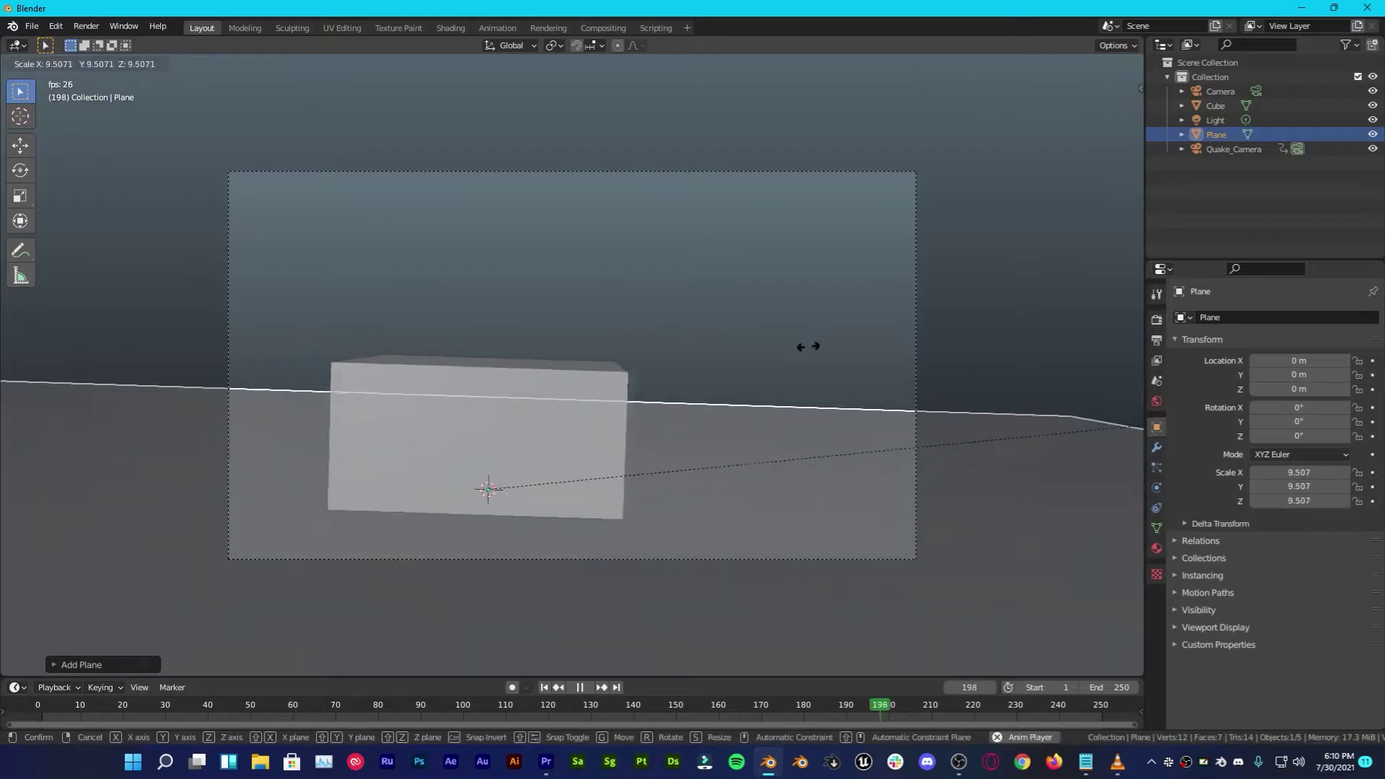
{"action": "left_click", "coordinate": [808, 347]}
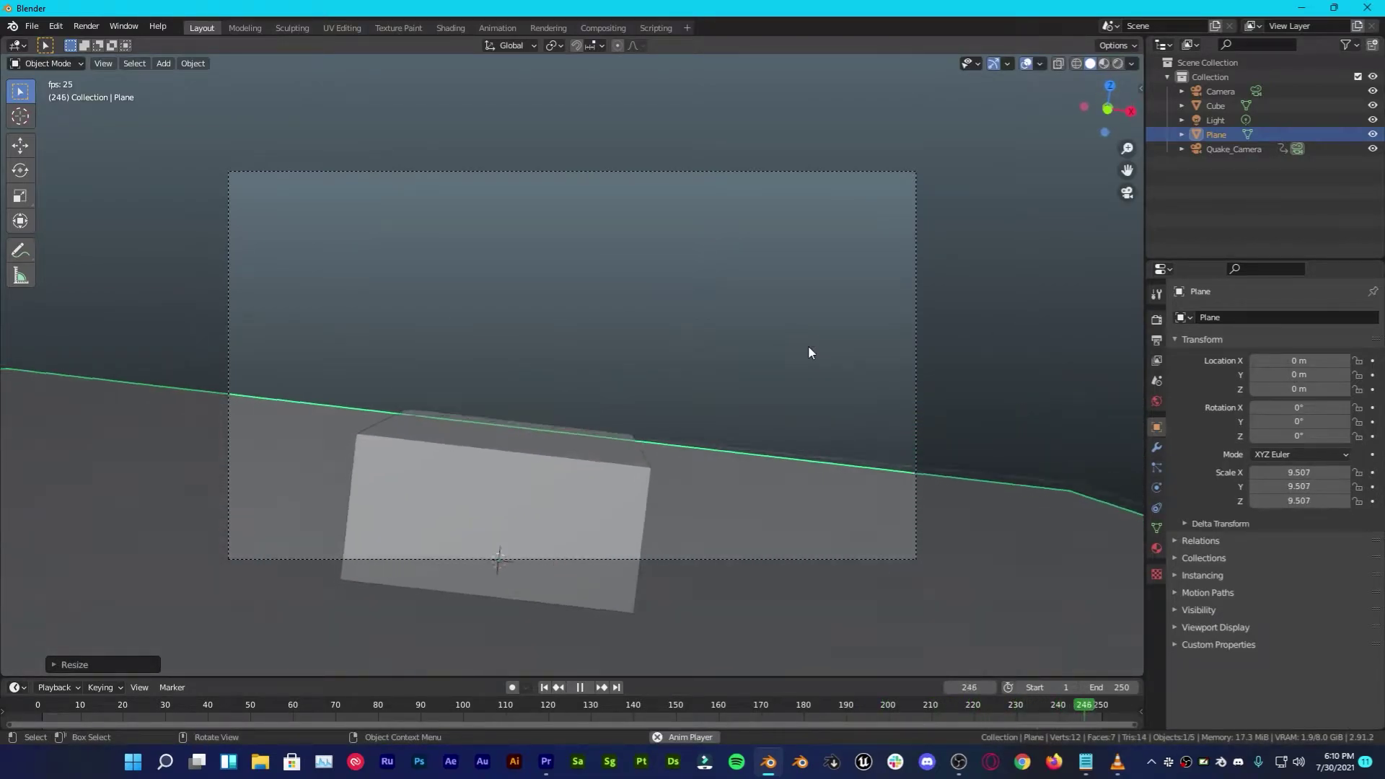
Step: Stop playback and look over the scene from outside the camera, selecting the cube and the Quake camera in turn
{"action": "key", "text": "space"}
{"action": "middle_click_drag", "start_coordinate": [606, 455], "coordinate": [463, 355]}
{"action": "scroll", "coordinate": [717, 467], "scroll_direction": "down", "scroll_amount": 5}
{"action": "left_click", "coordinate": [712, 414]}
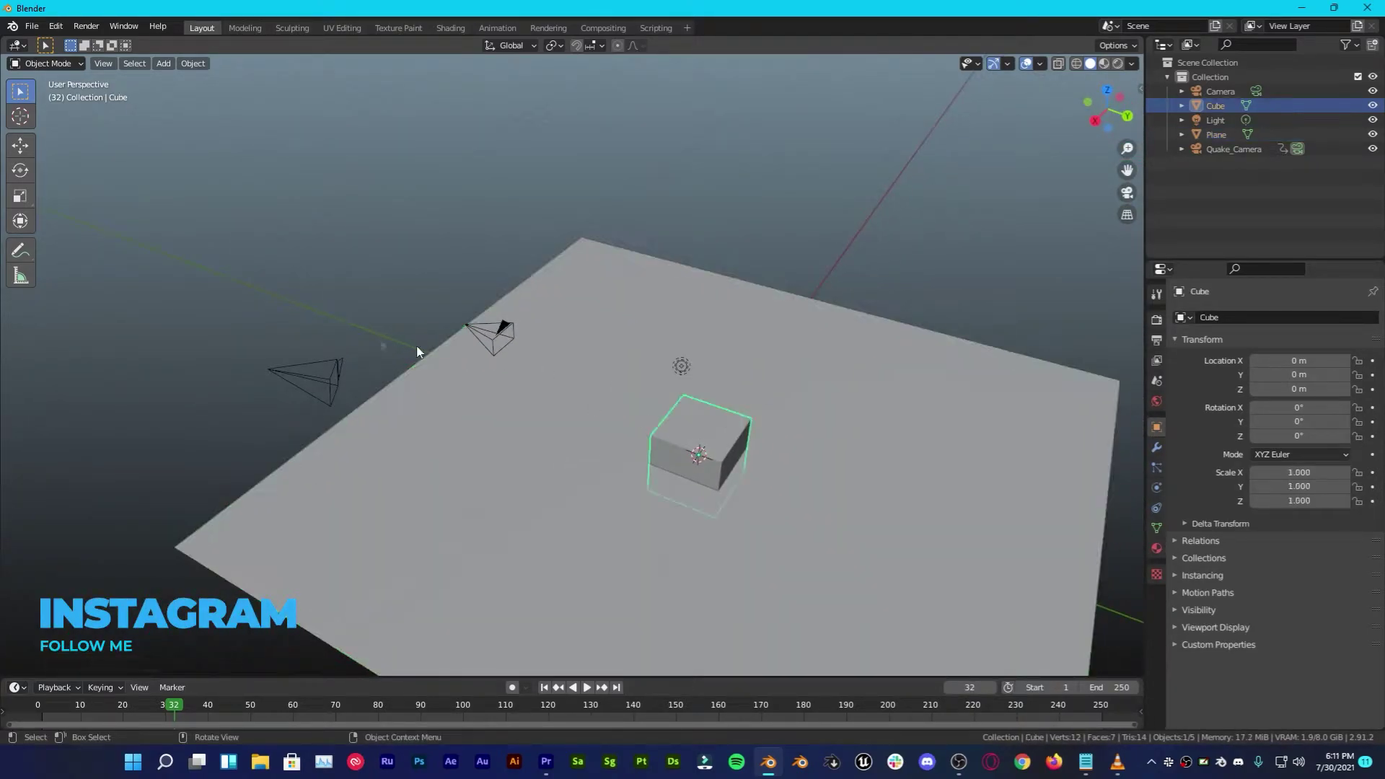
{"action": "left_click", "coordinate": [473, 331]}
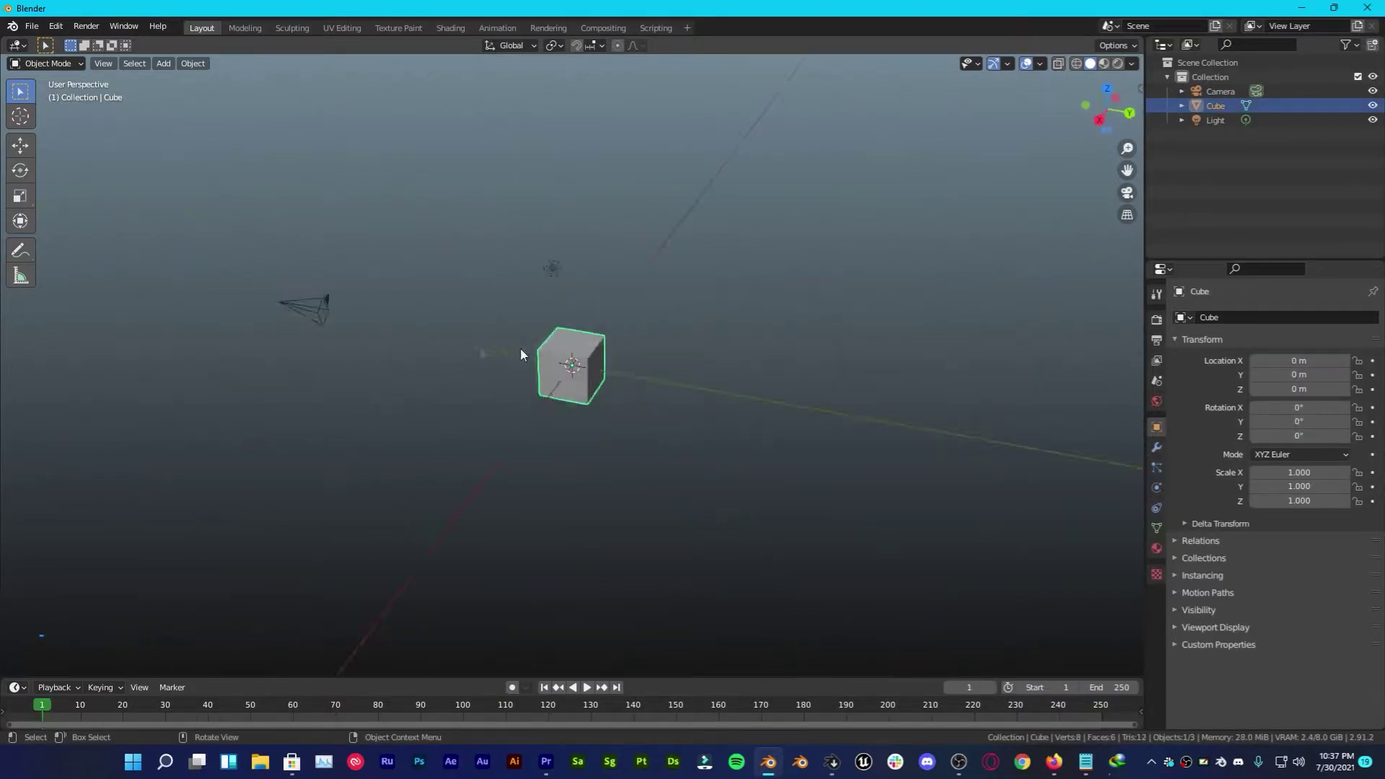
Step: Select the default camera, enlarge the timeline, and go to frame 1 in camera view
{"action": "left_click", "coordinate": [314, 315]}
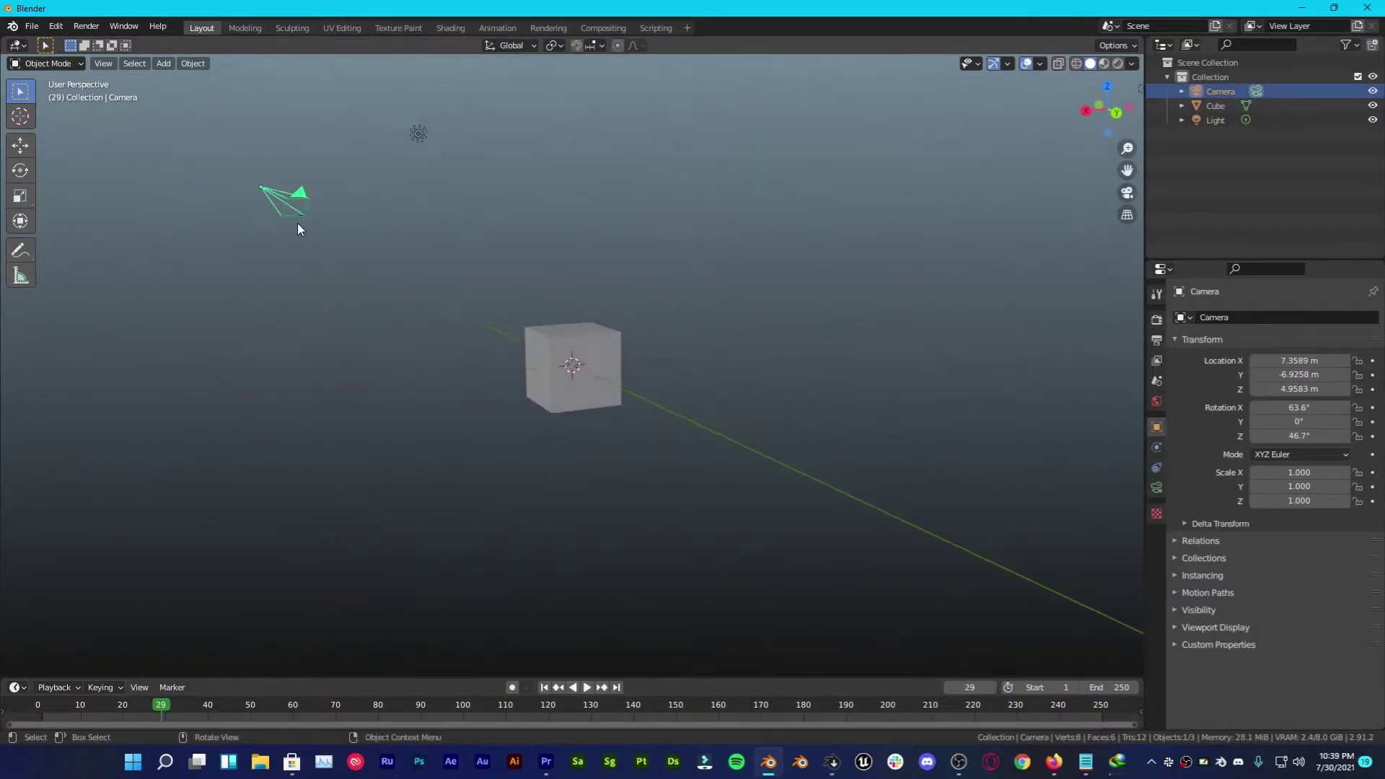
{"action": "middle_click_drag", "start_coordinate": [297, 223], "coordinate": [452, 307]}
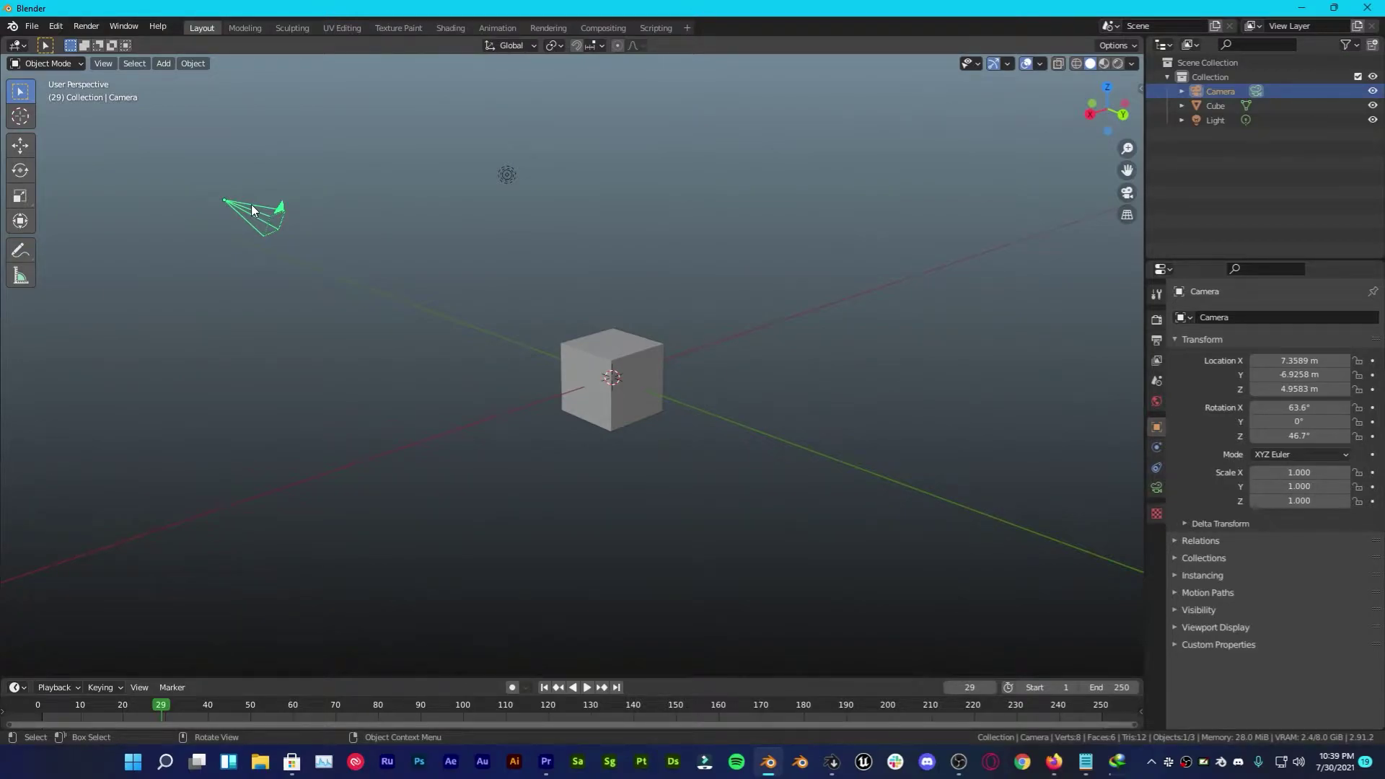
{"action": "left_click_drag", "start_coordinate": [173, 680], "coordinate": [166, 631]}
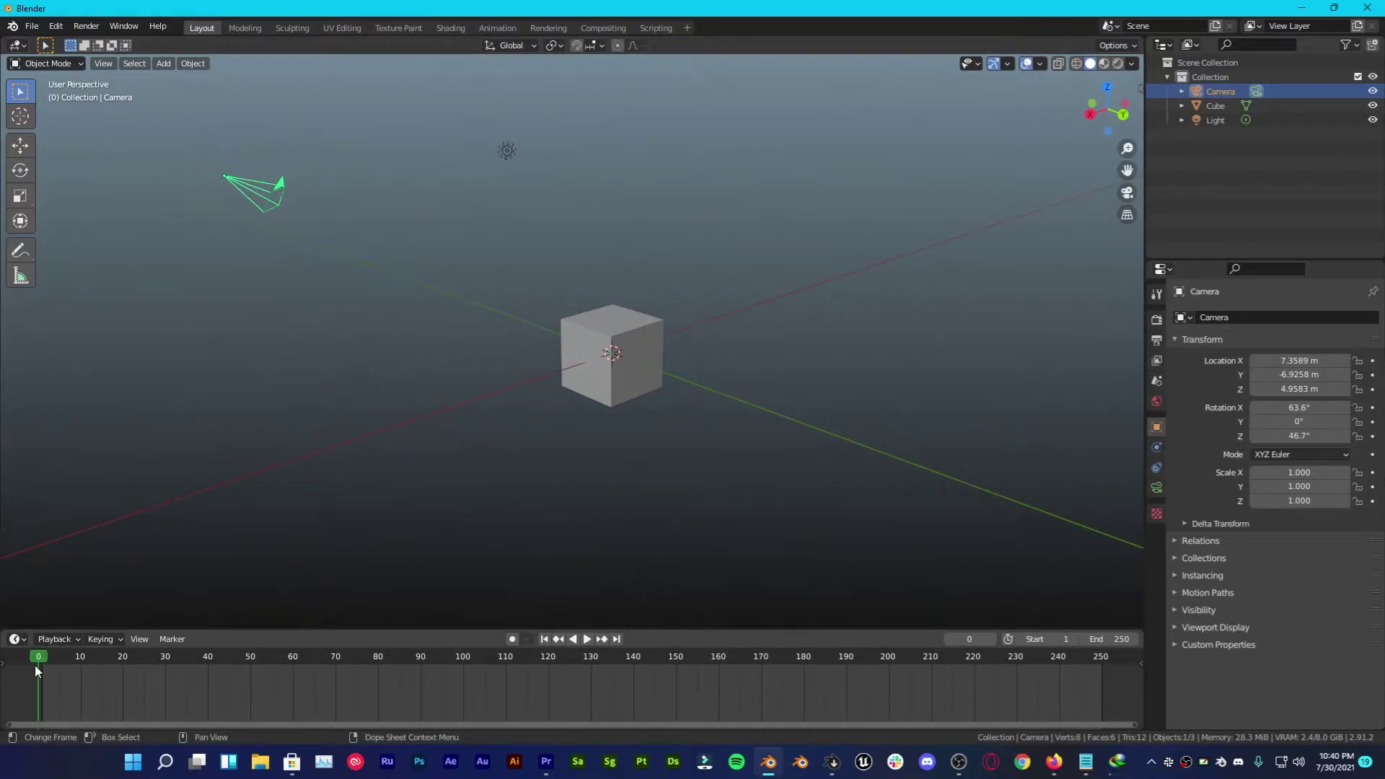
{"action": "left_click_drag", "start_coordinate": [36, 664], "coordinate": [42, 631]}
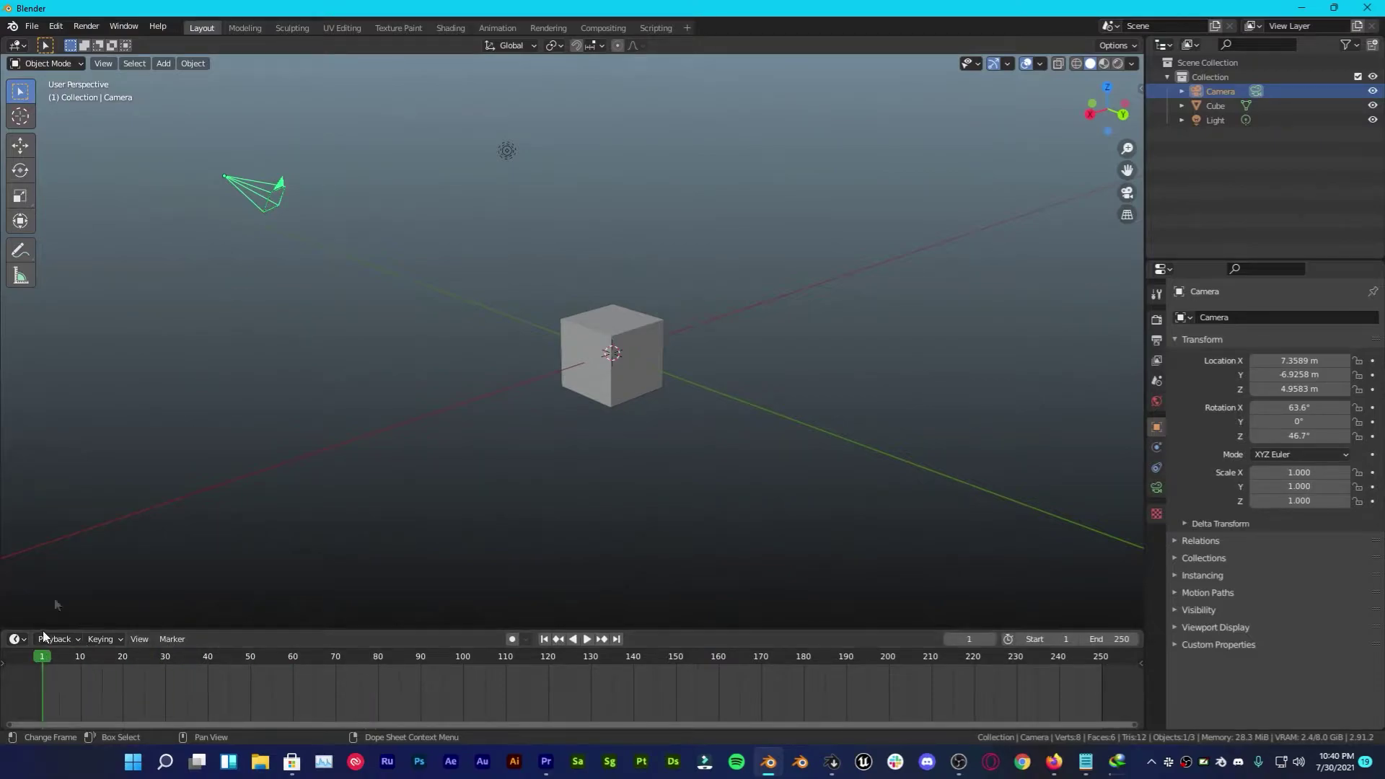
{"action": "middle_click_drag", "start_coordinate": [418, 372], "coordinate": [443, 375]}
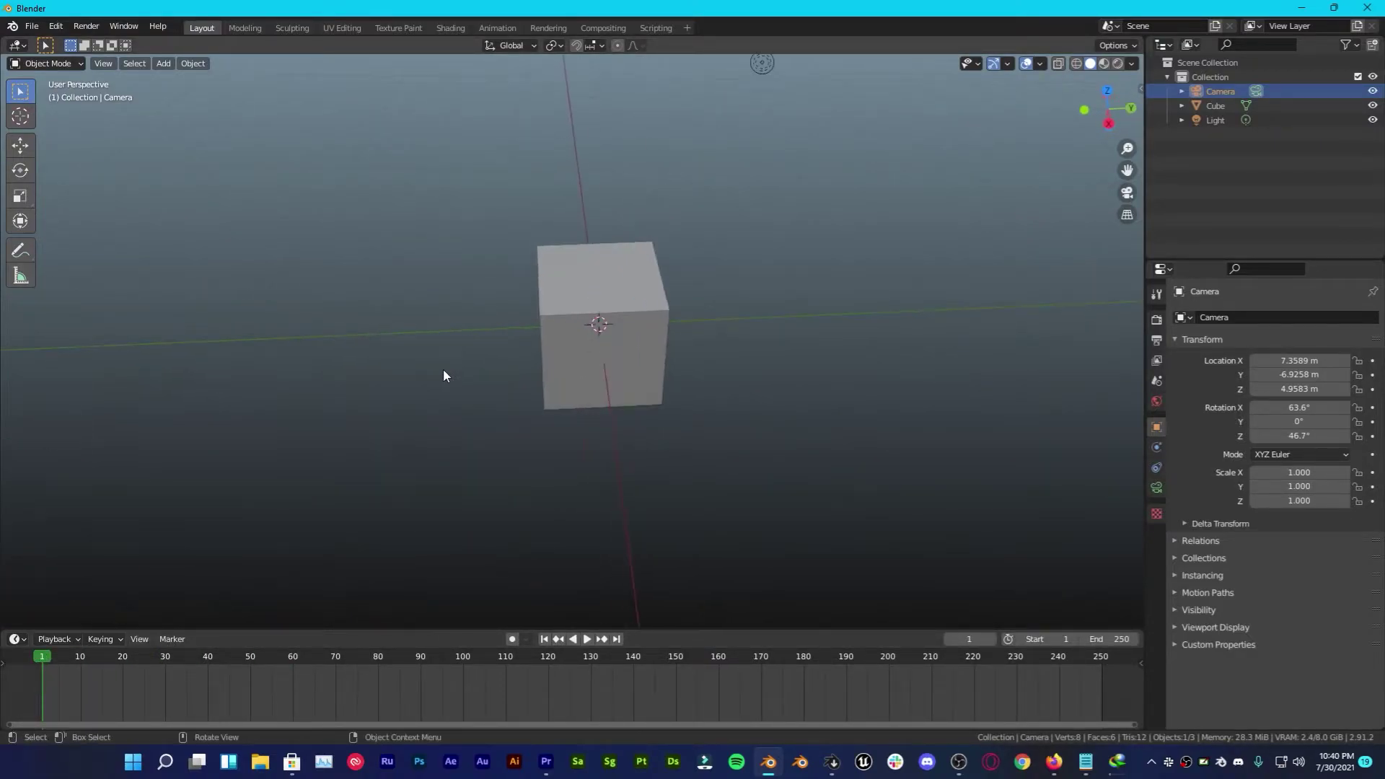
{"action": "key", "text": "KP_0"}
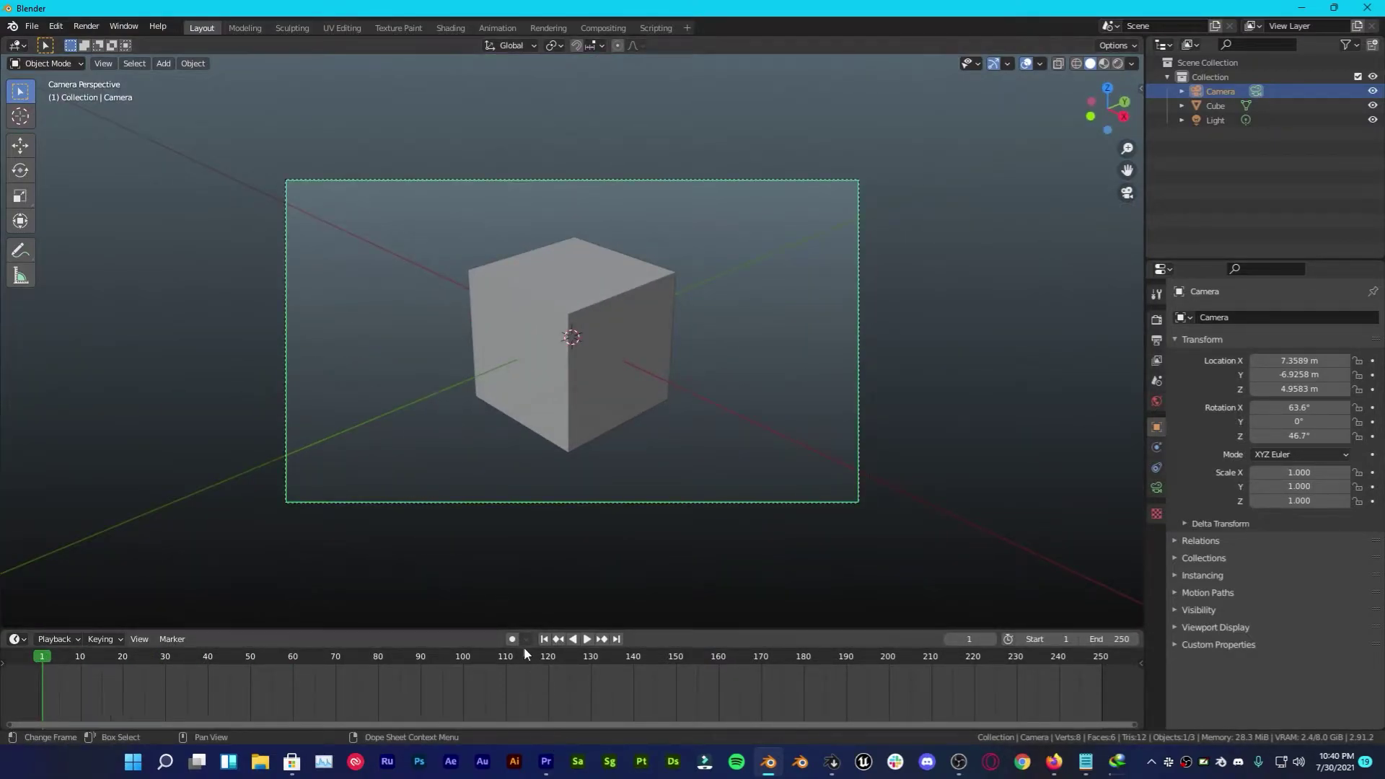
Step: Enable auto keying and animate the camera's movement with keyframes at frames 1, 74 and 129
{"action": "left_click", "coordinate": [515, 642]}
{"action": "key", "text": "i"}
{"action": "left_click", "coordinate": [352, 685]}
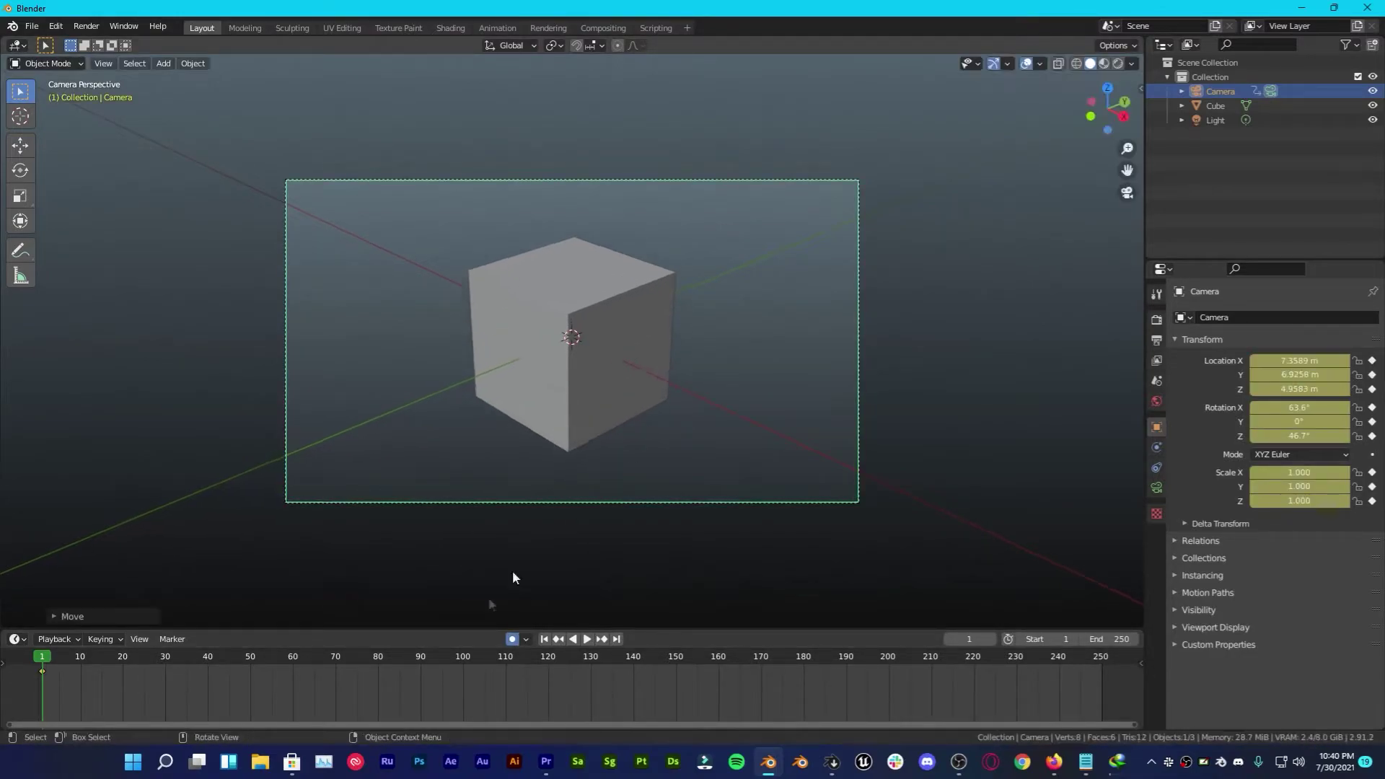
{"action": "key", "text": "g"}
{"action": "left_click", "coordinate": [586, 342]}
{"action": "left_click_drag", "start_coordinate": [505, 686], "coordinate": [38, 665]}
{"action": "key", "text": "g"}
{"action": "left_click", "coordinate": [671, 139]}
Step: Leave camera view and examine the Quake Camera Shake tools and their list of shake presets
{"action": "key", "text": "KP_0"}
{"action": "scroll", "coordinate": [375, 309], "scroll_direction": "down", "scroll_amount": 2}
{"action": "middle_click_drag", "start_coordinate": [457, 349], "coordinate": [426, 341]}
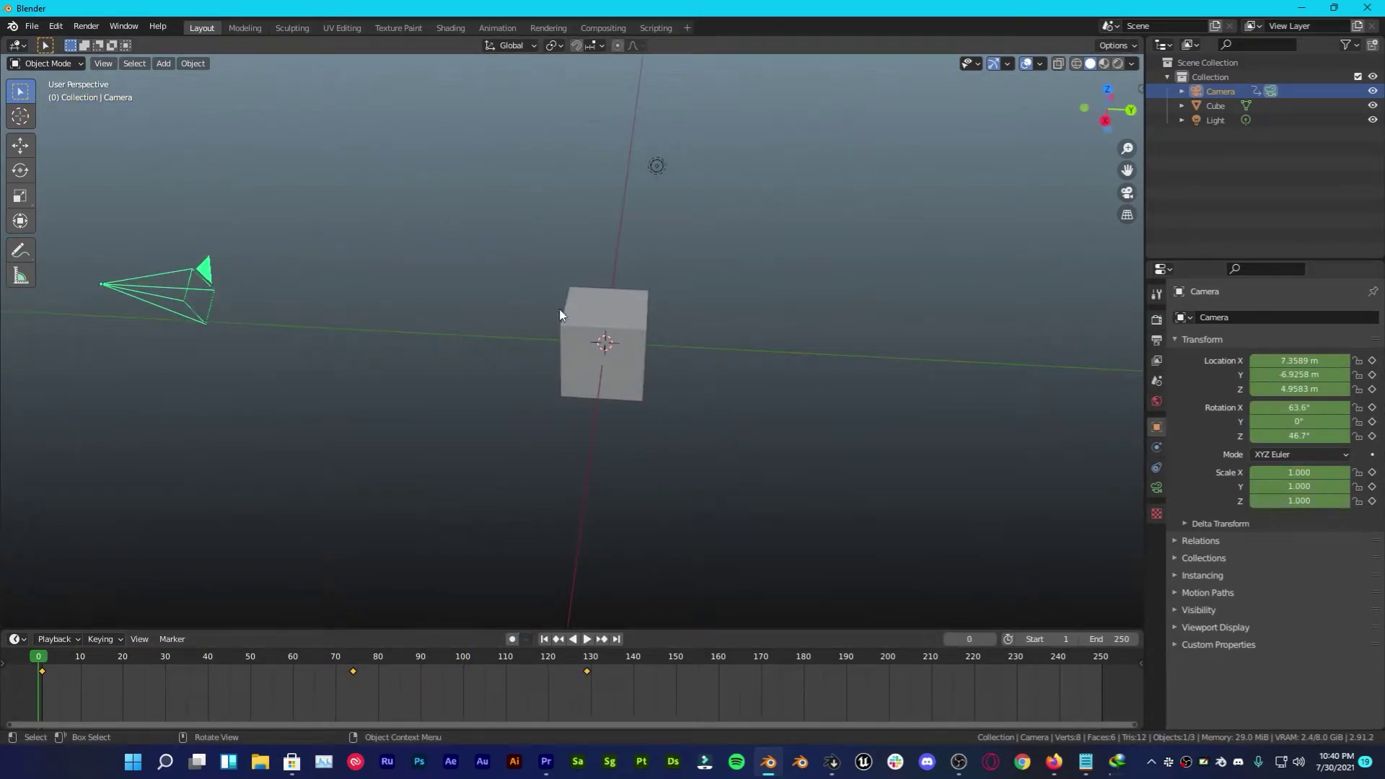
{"action": "key", "text": "n"}
{"action": "left_click", "coordinate": [1135, 249]}
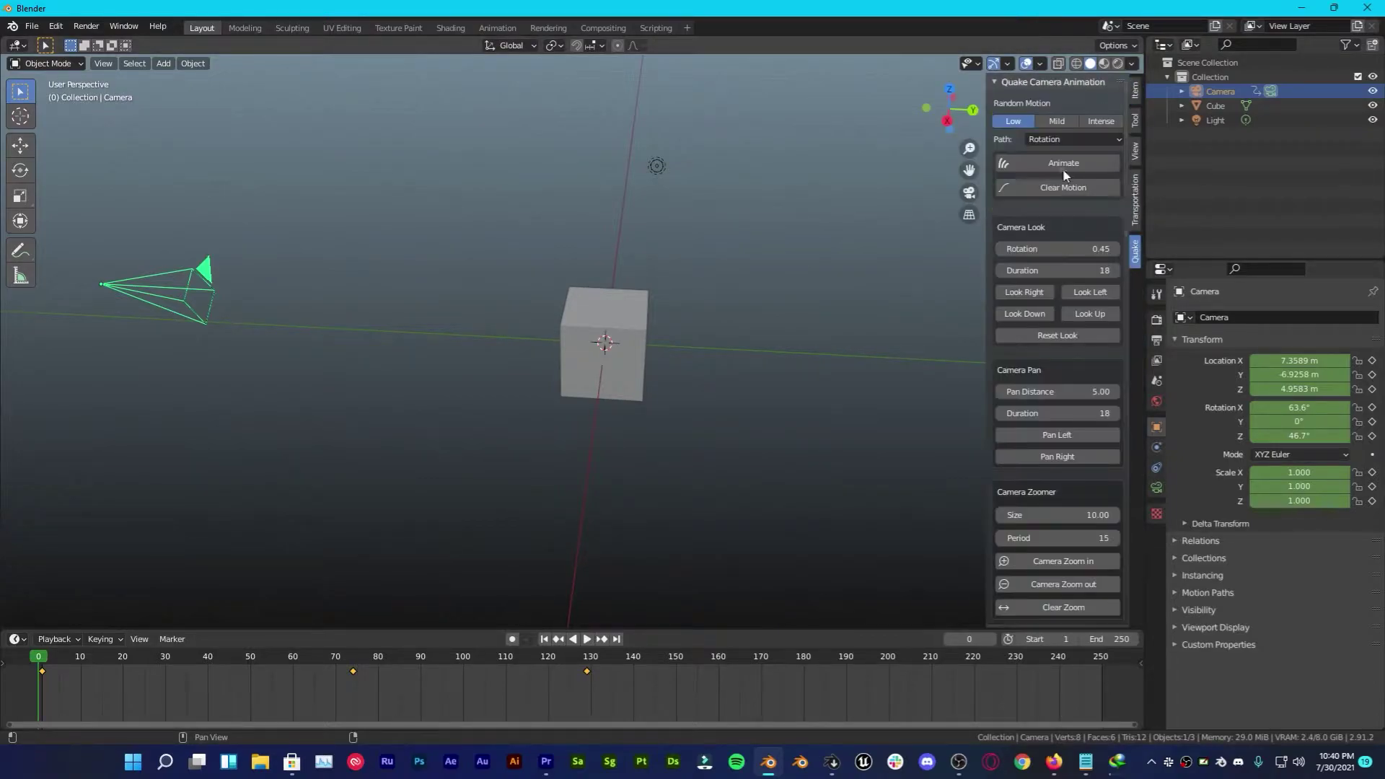
{"action": "left_click", "coordinate": [1000, 82]}
{"action": "left_click", "coordinate": [1010, 118]}
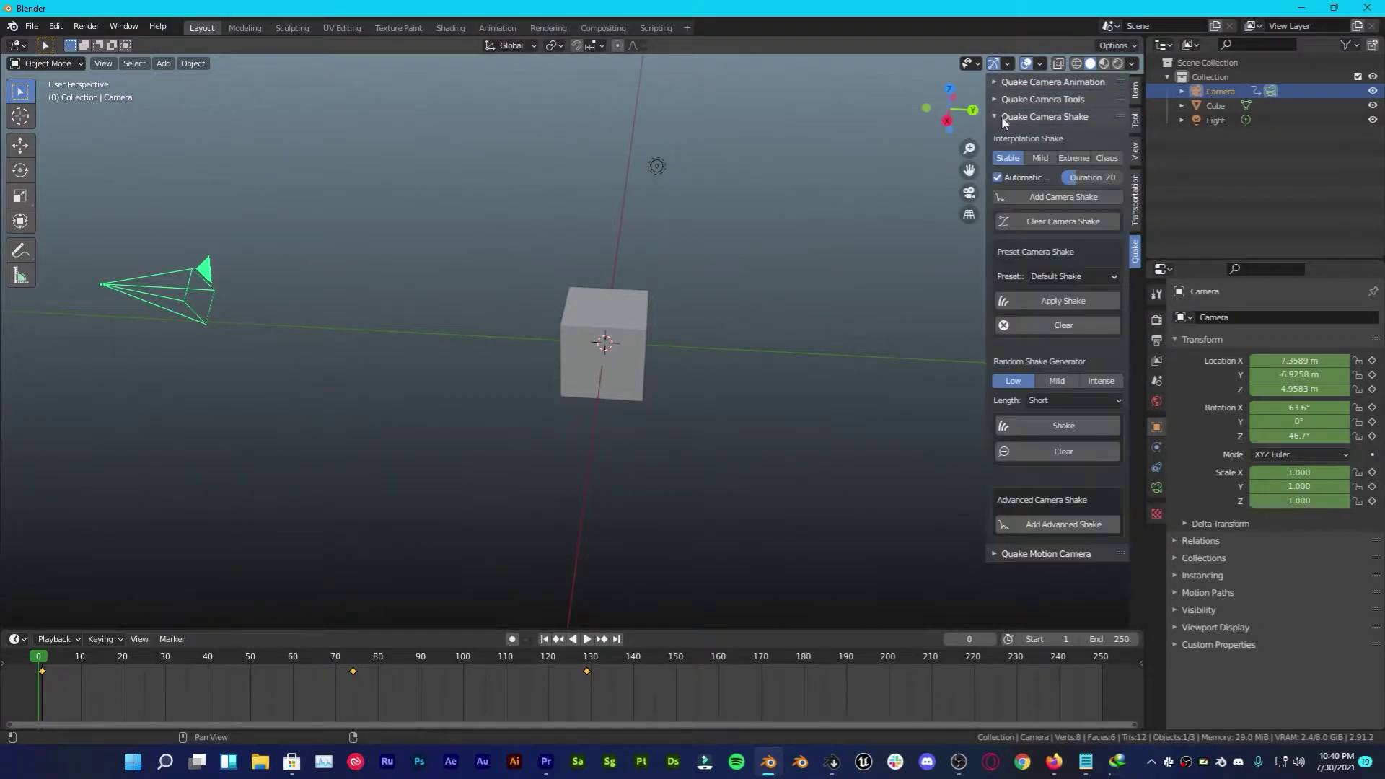
{"action": "left_click", "coordinate": [1072, 276]}
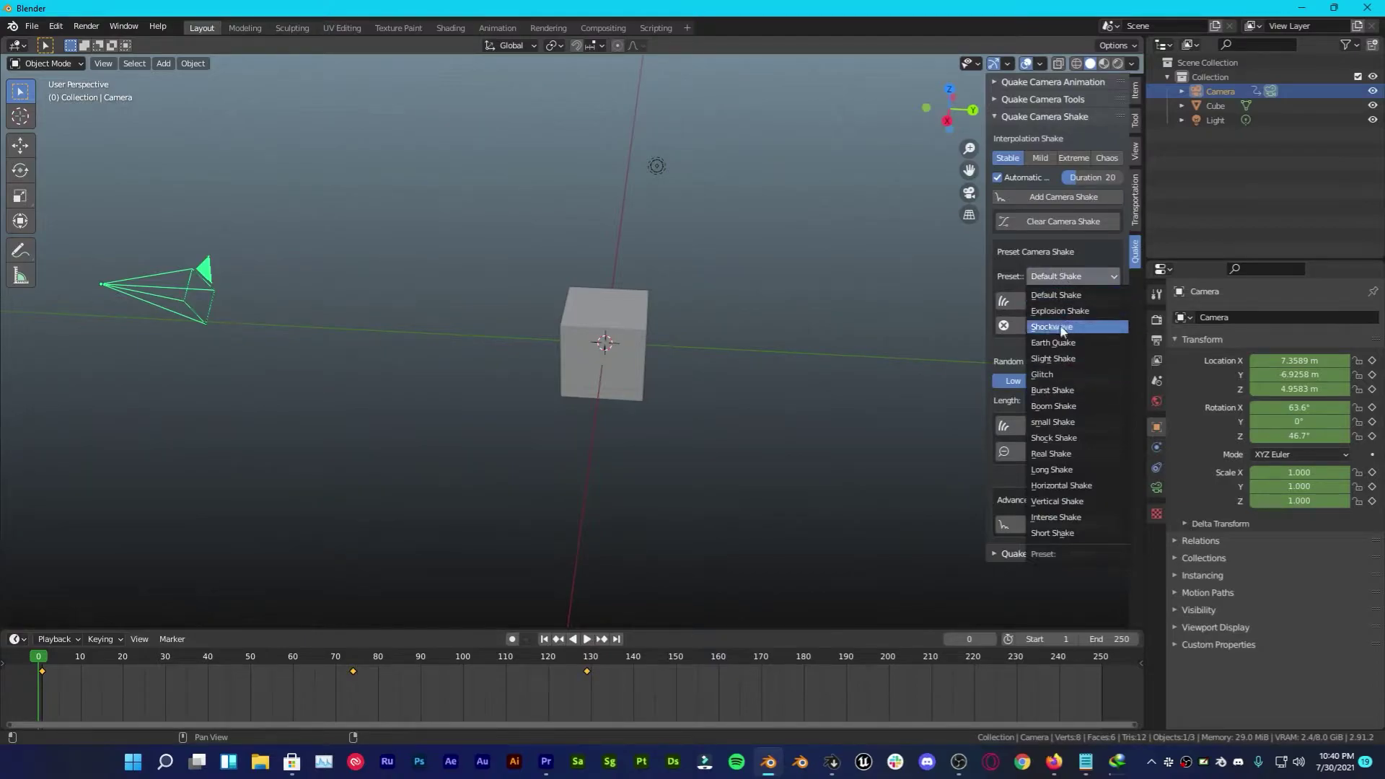
{"action": "key", "text": "n"}
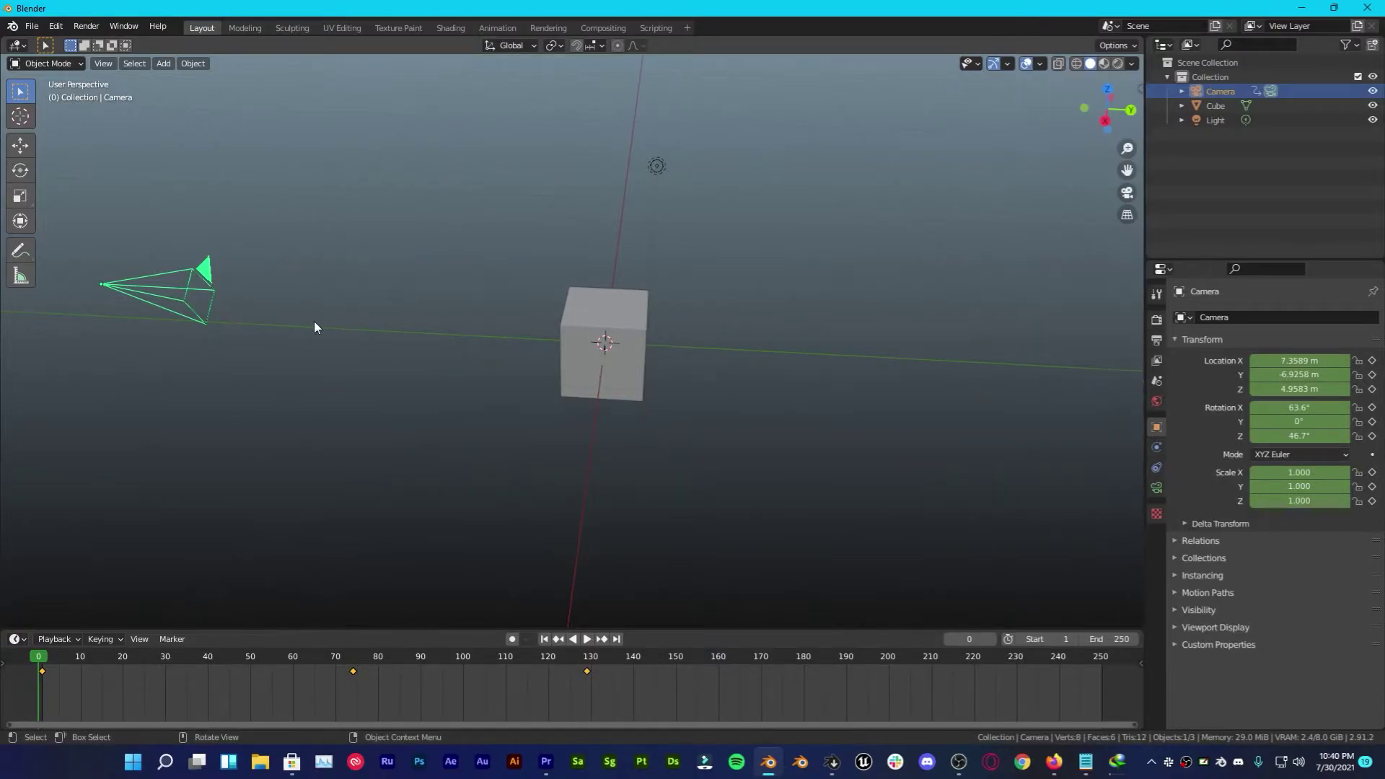
Step: Apply Quake Add Shake to the camera at frame 0 and play the animation through the camera
{"action": "right_click", "coordinate": [355, 236]}
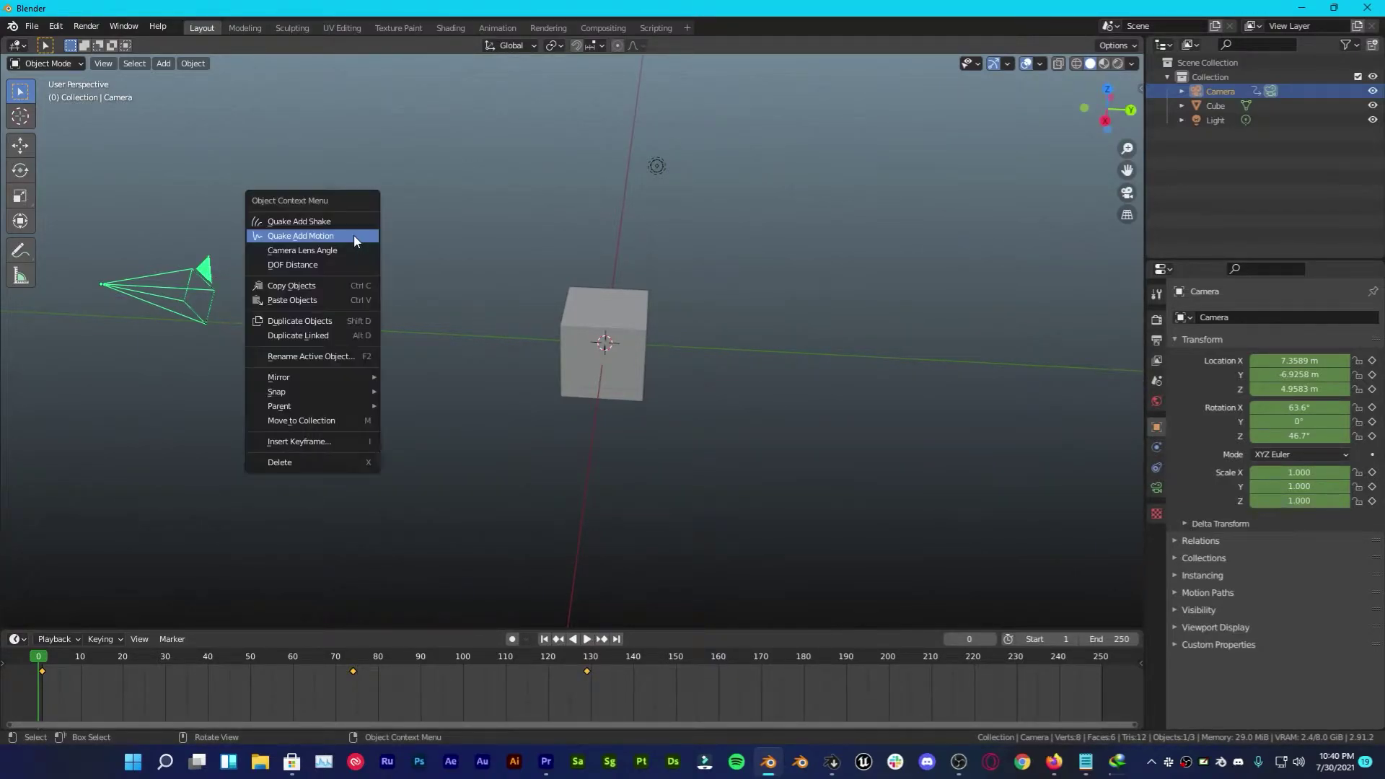
{"action": "left_click", "coordinate": [282, 226]}
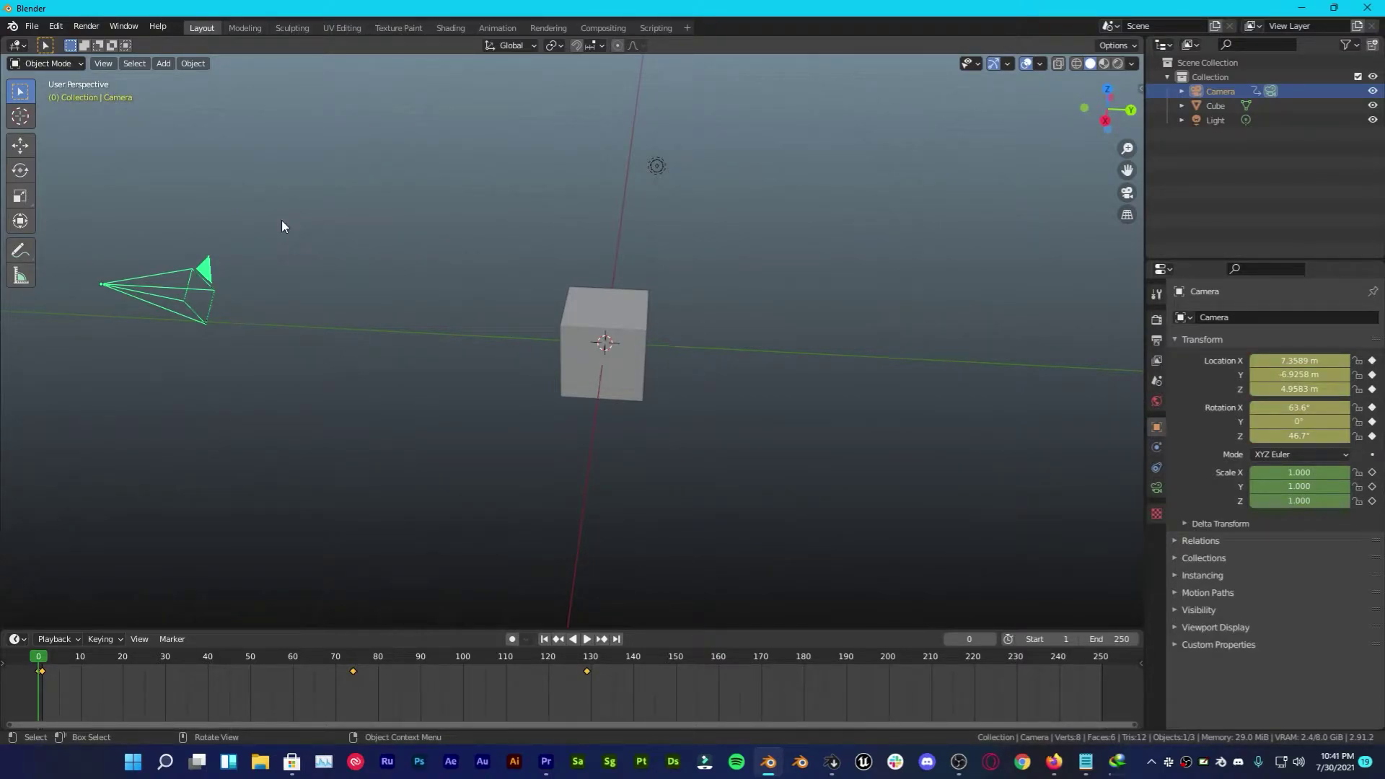
{"action": "key", "text": "KP_0"}
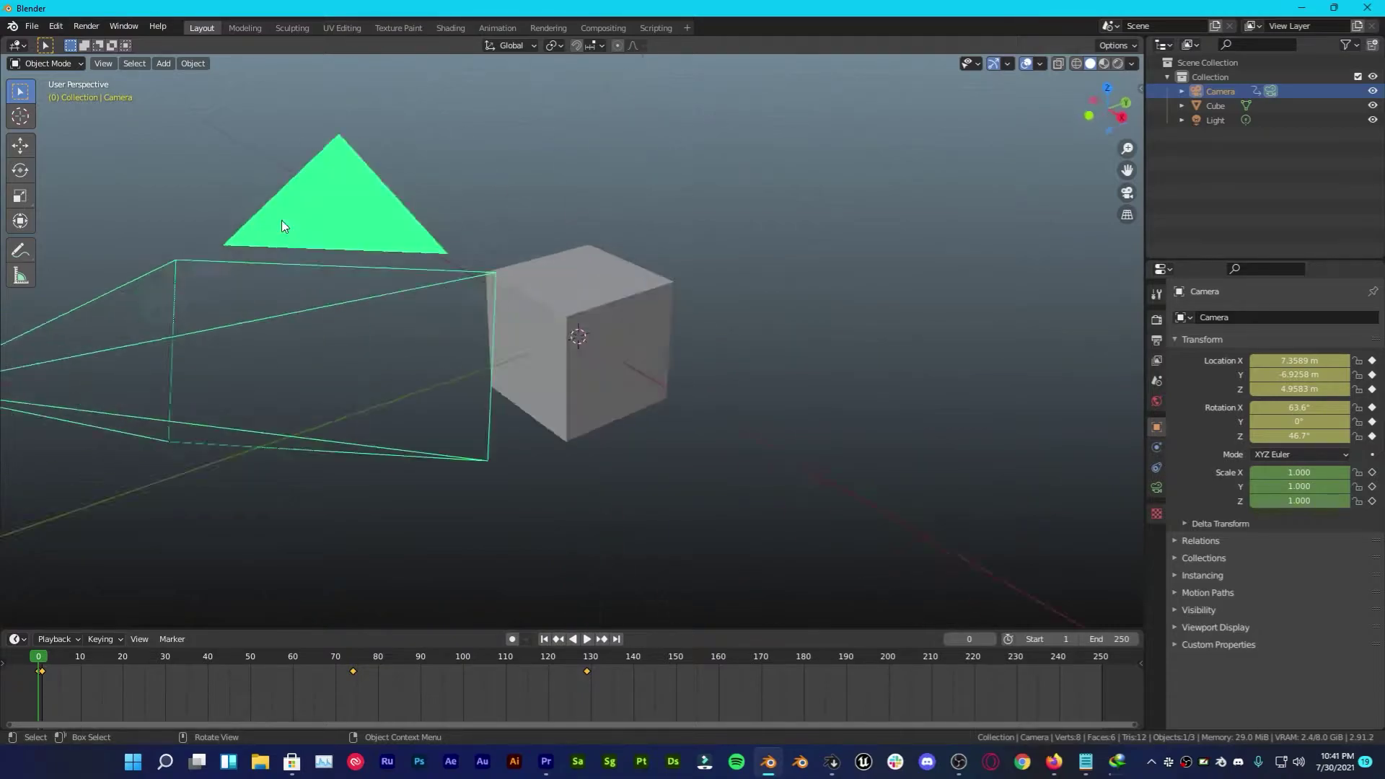
{"action": "key", "text": "space"}
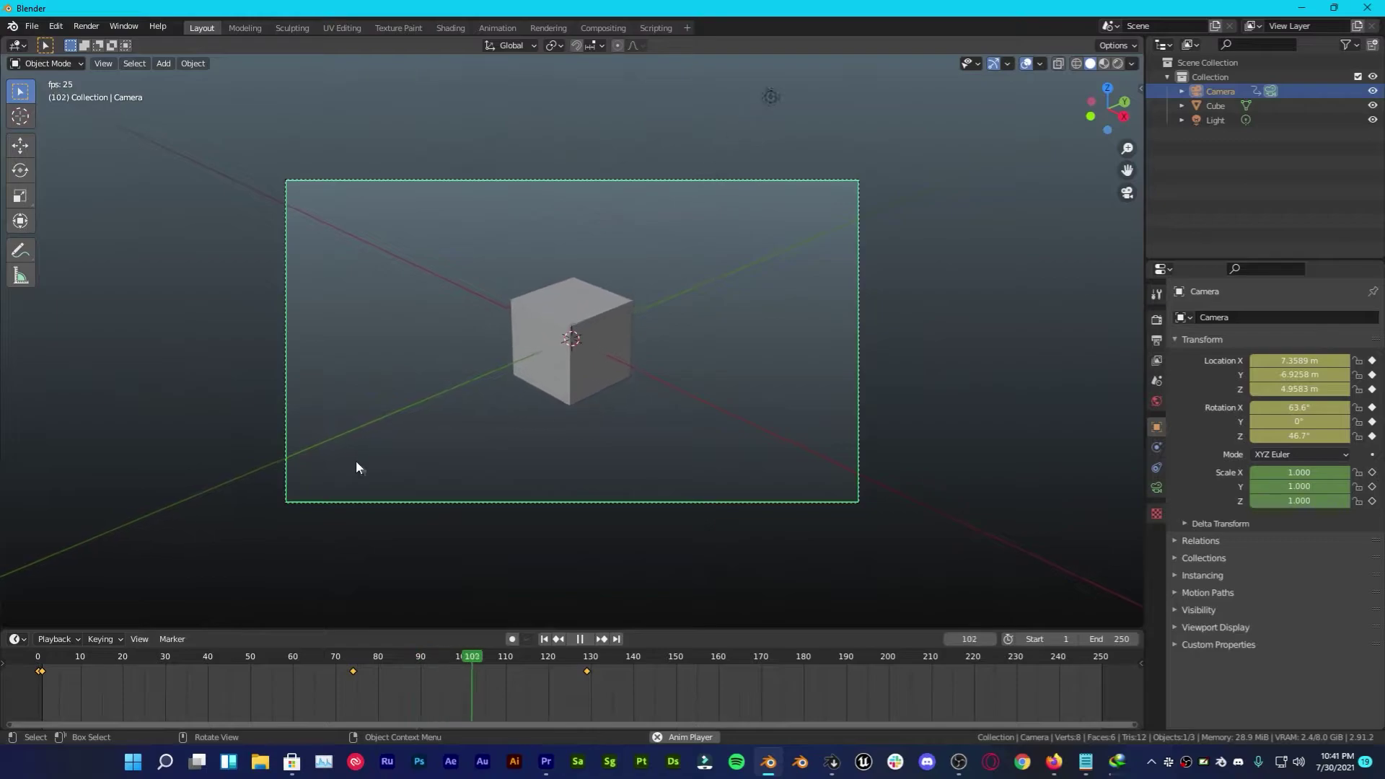
{"action": "key", "text": "space"}
{"action": "left_click_drag", "start_coordinate": [502, 658], "coordinate": [34, 660]}
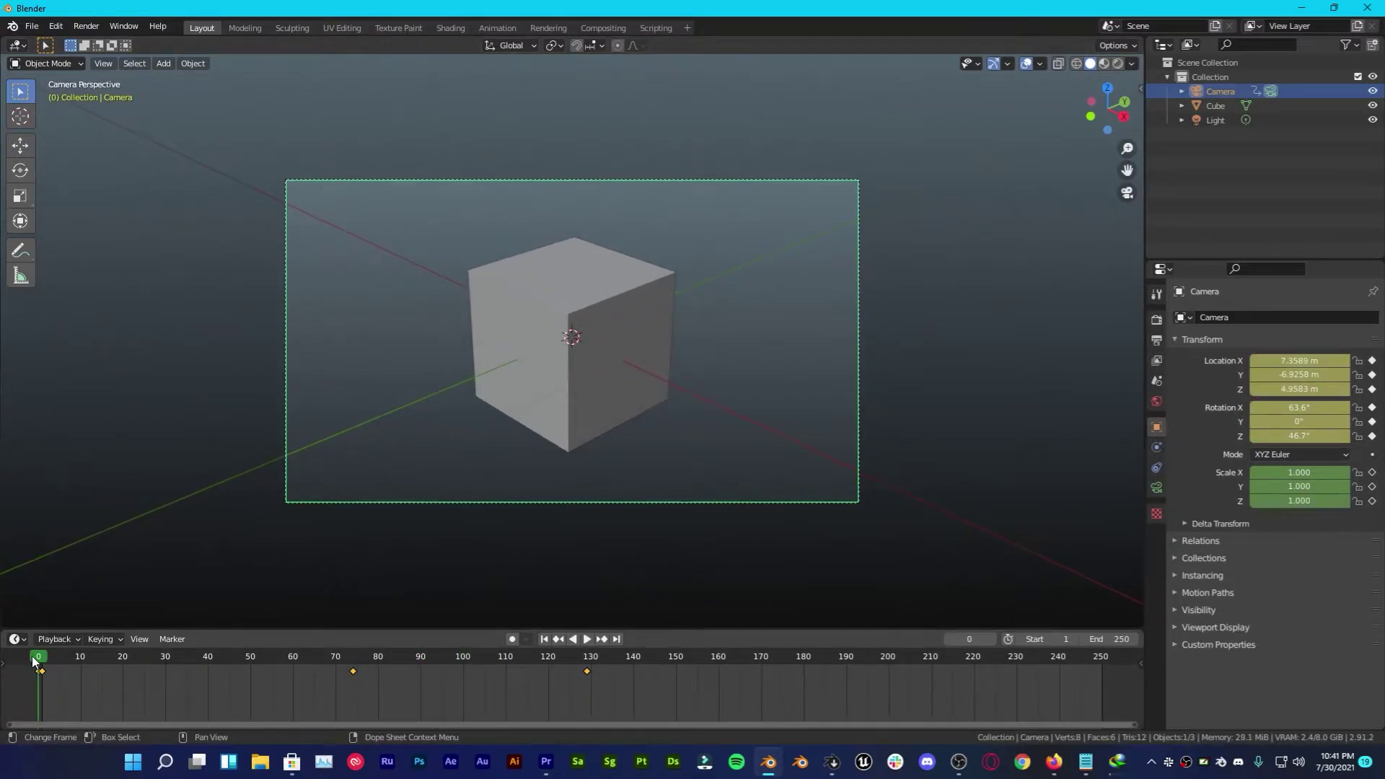
{"action": "key", "text": "space"}
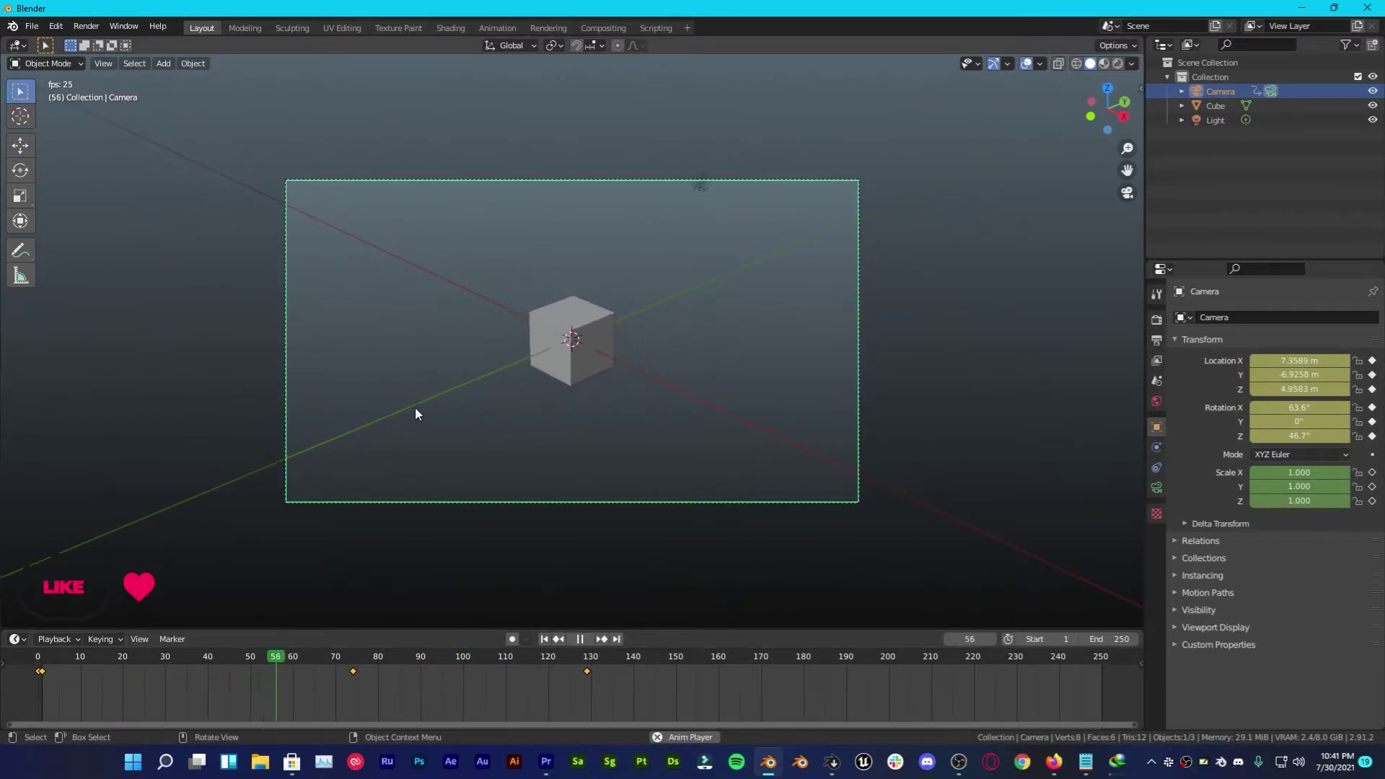
{"action": "key", "text": "space"}
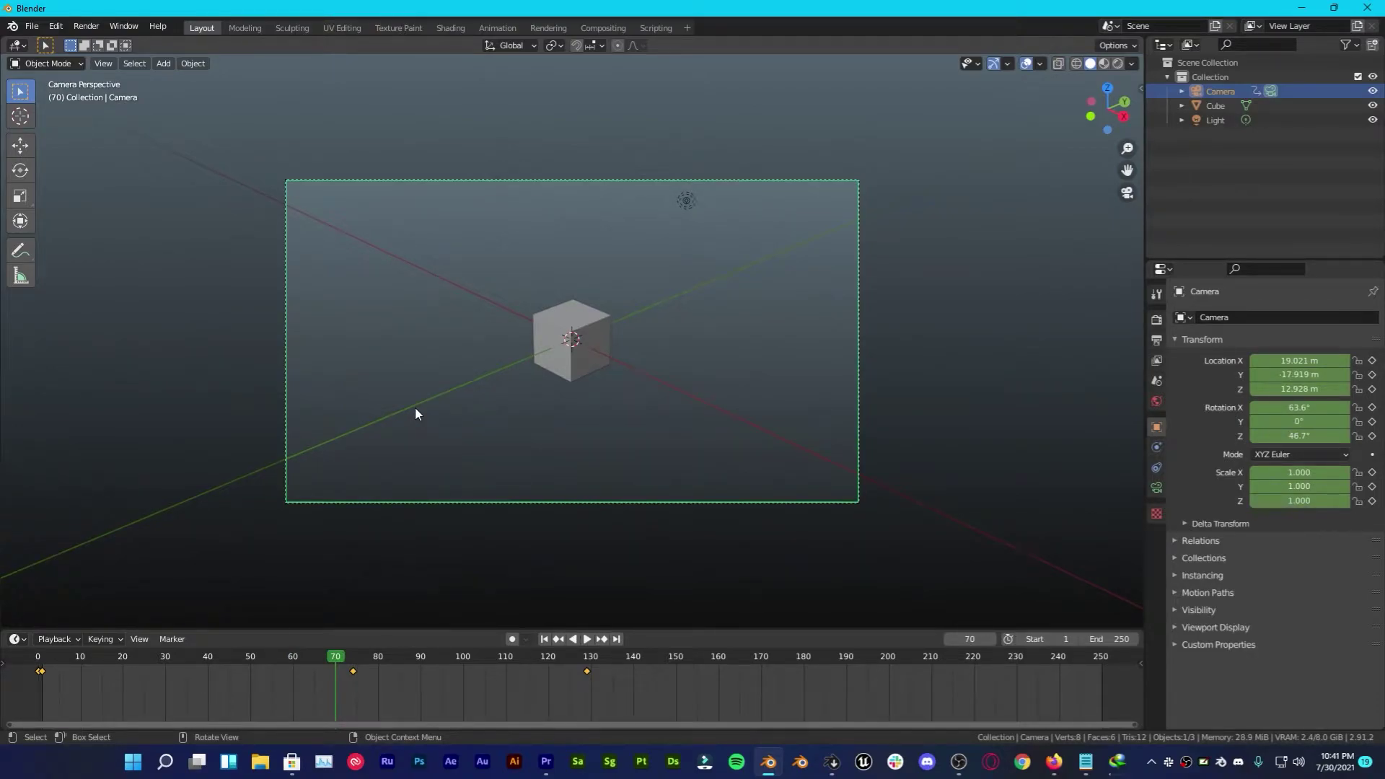
{"action": "key", "text": "space"}
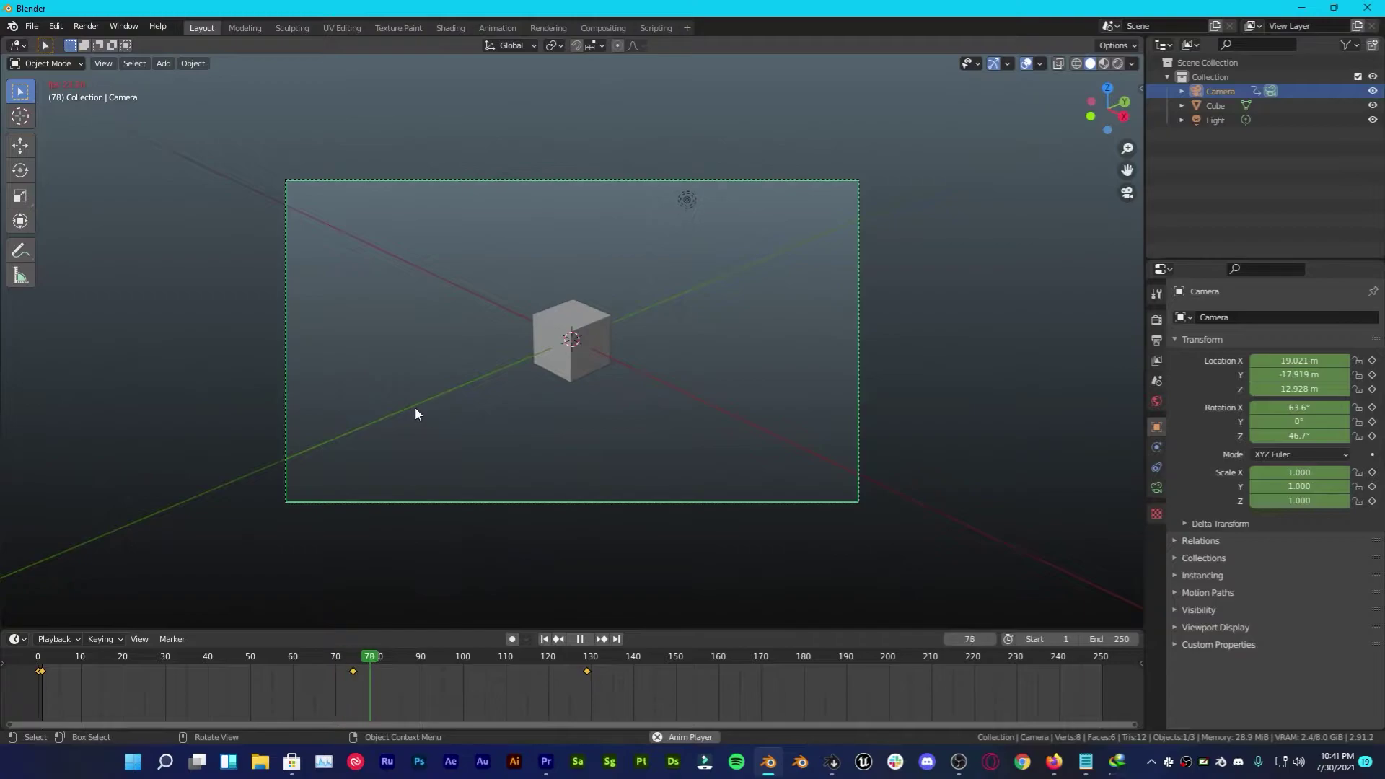
{"action": "key", "text": "Escape"}
Step: Apply Quake Add Motion to the camera at frame 0 and play back the result in camera view
{"action": "right_click", "coordinate": [323, 291]}
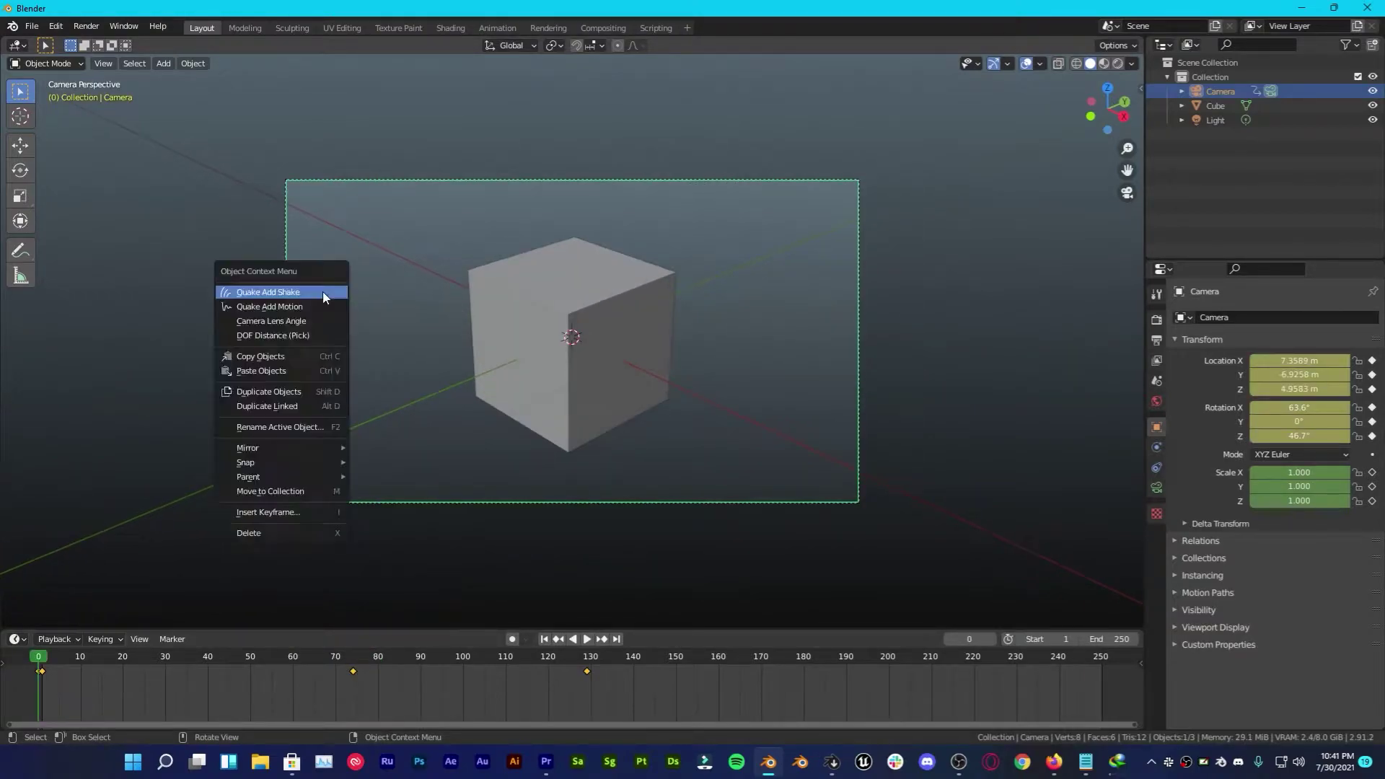
{"action": "left_click", "coordinate": [275, 309]}
{"action": "key", "text": "space"}
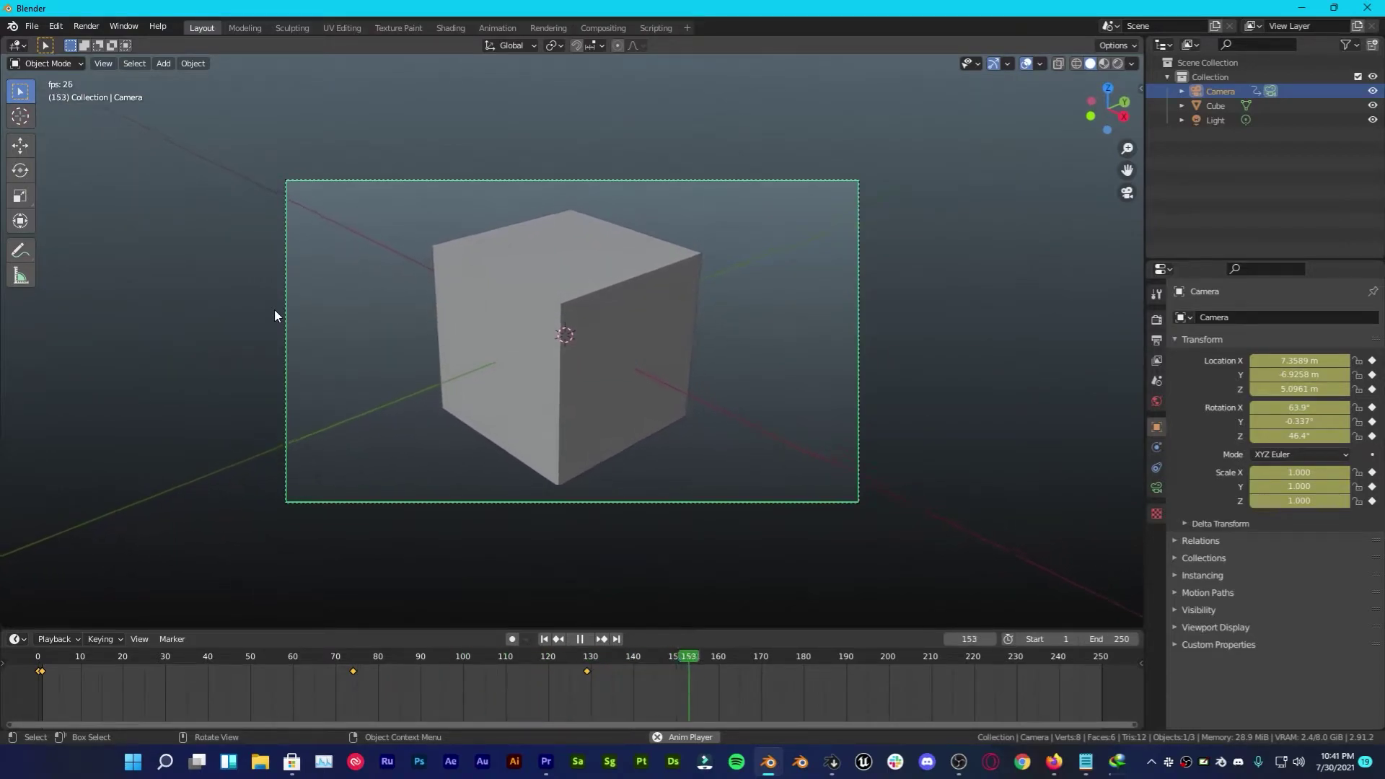
{"action": "key", "text": "space"}
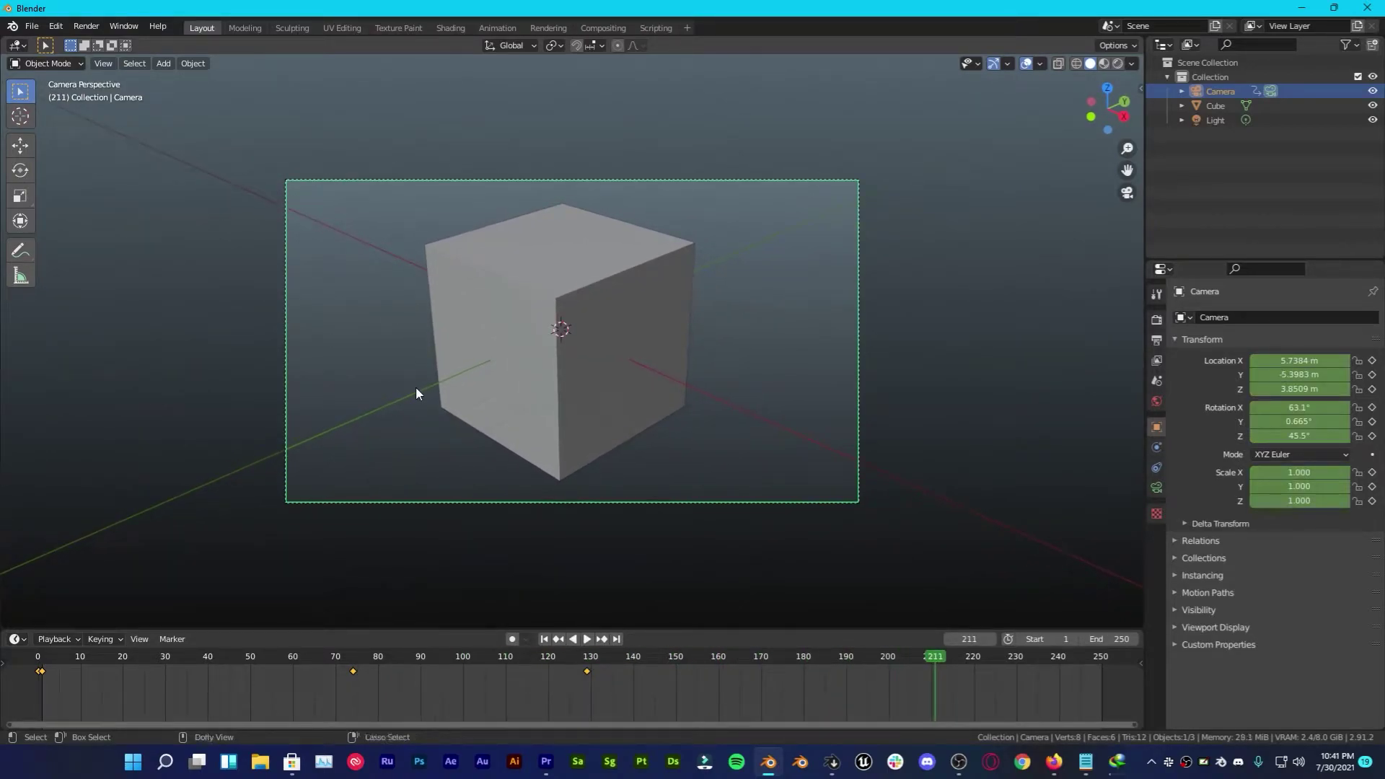
{"action": "key", "text": "space"}
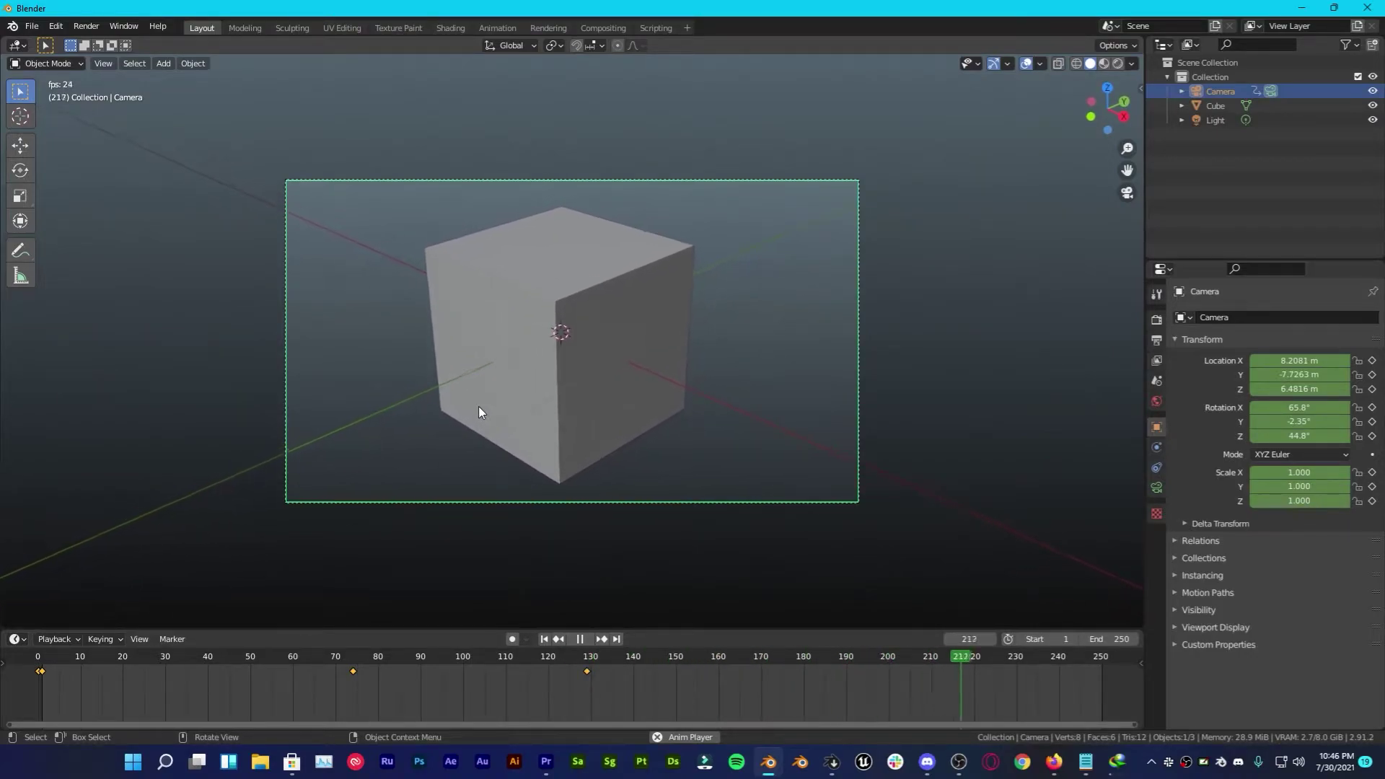
Step: Show the Quake tools again, stop playback, and collapse the Quake Camera Shake section
{"action": "key", "text": "n"}
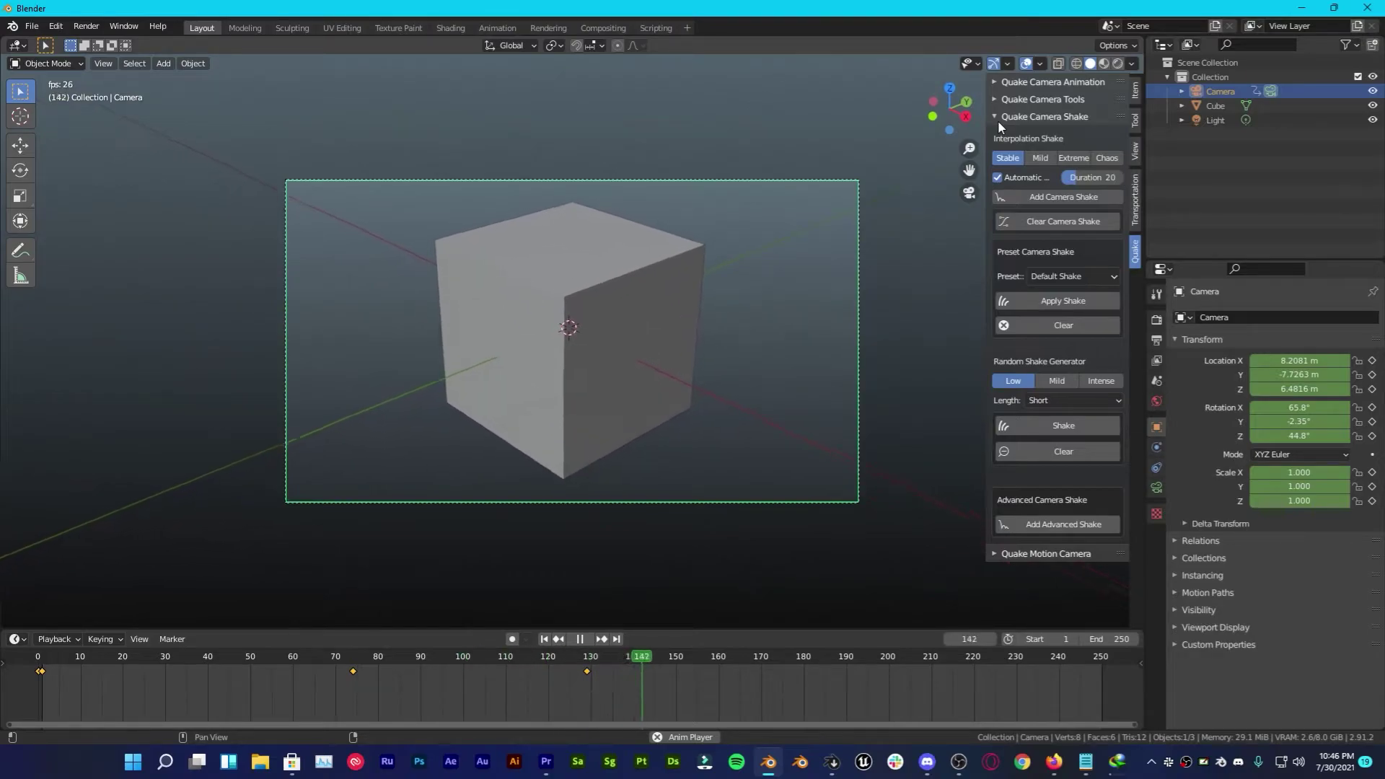
{"action": "key", "text": "space"}
{"action": "left_click", "coordinate": [1033, 118]}
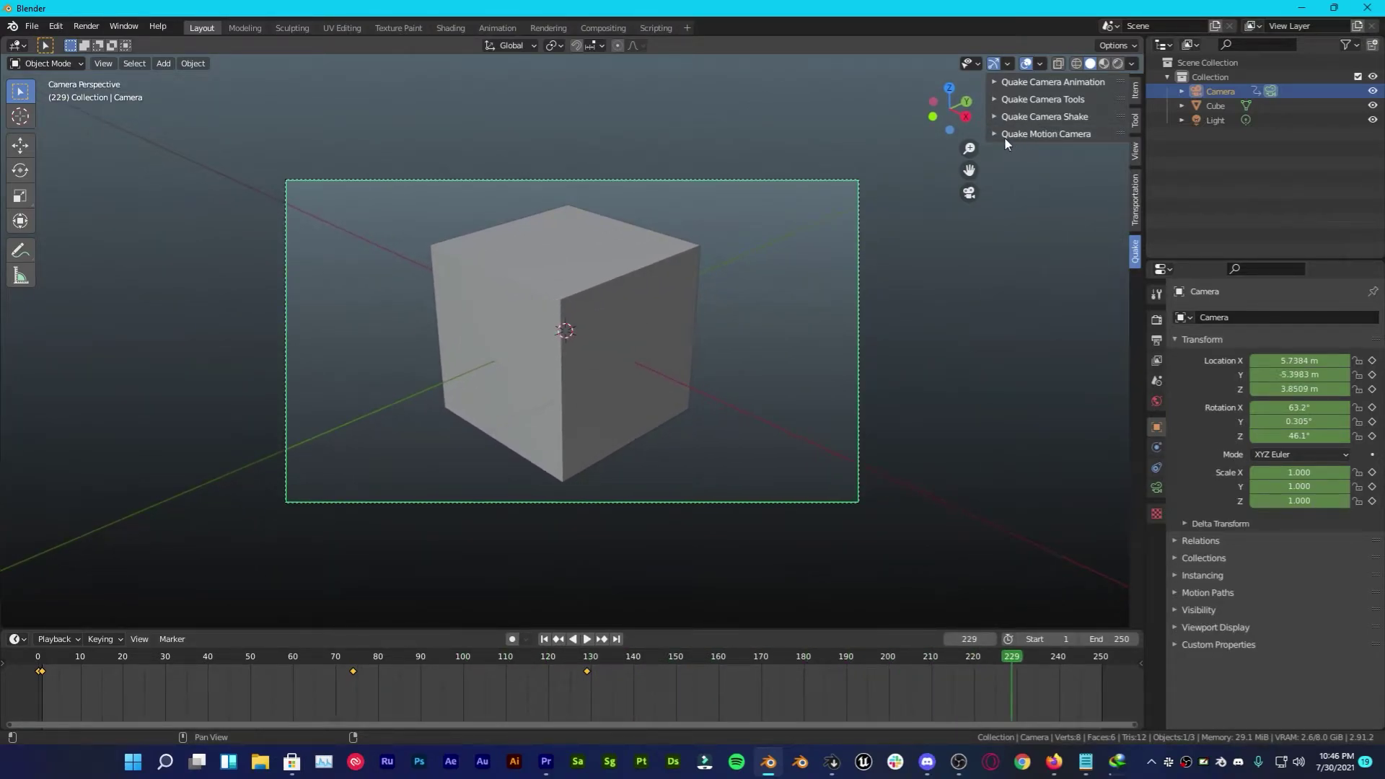
Step: Show the Quake Motion Camera settings and play the existing camera animation from an earlier frame
{"action": "left_click", "coordinate": [1008, 135]}
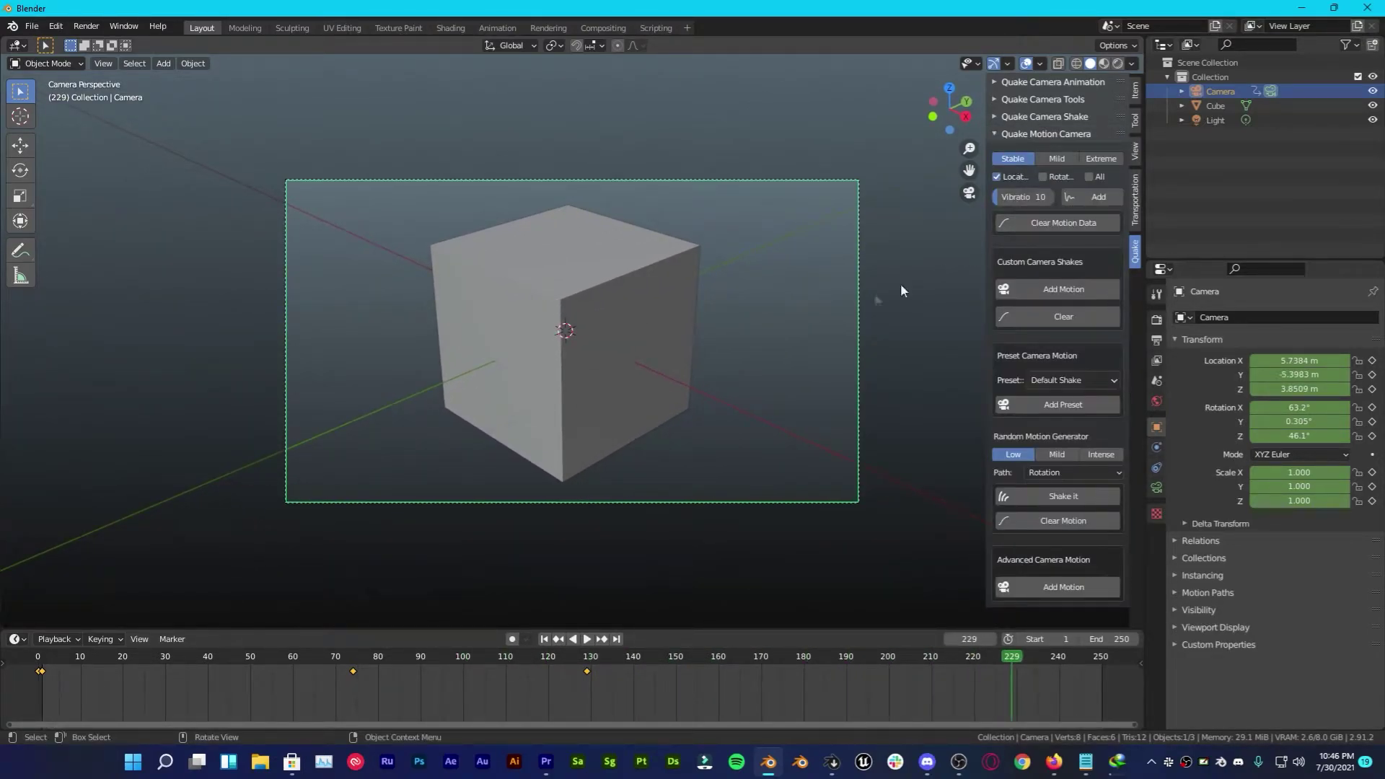
{"action": "left_click_drag", "start_coordinate": [880, 654], "coordinate": [242, 677]}
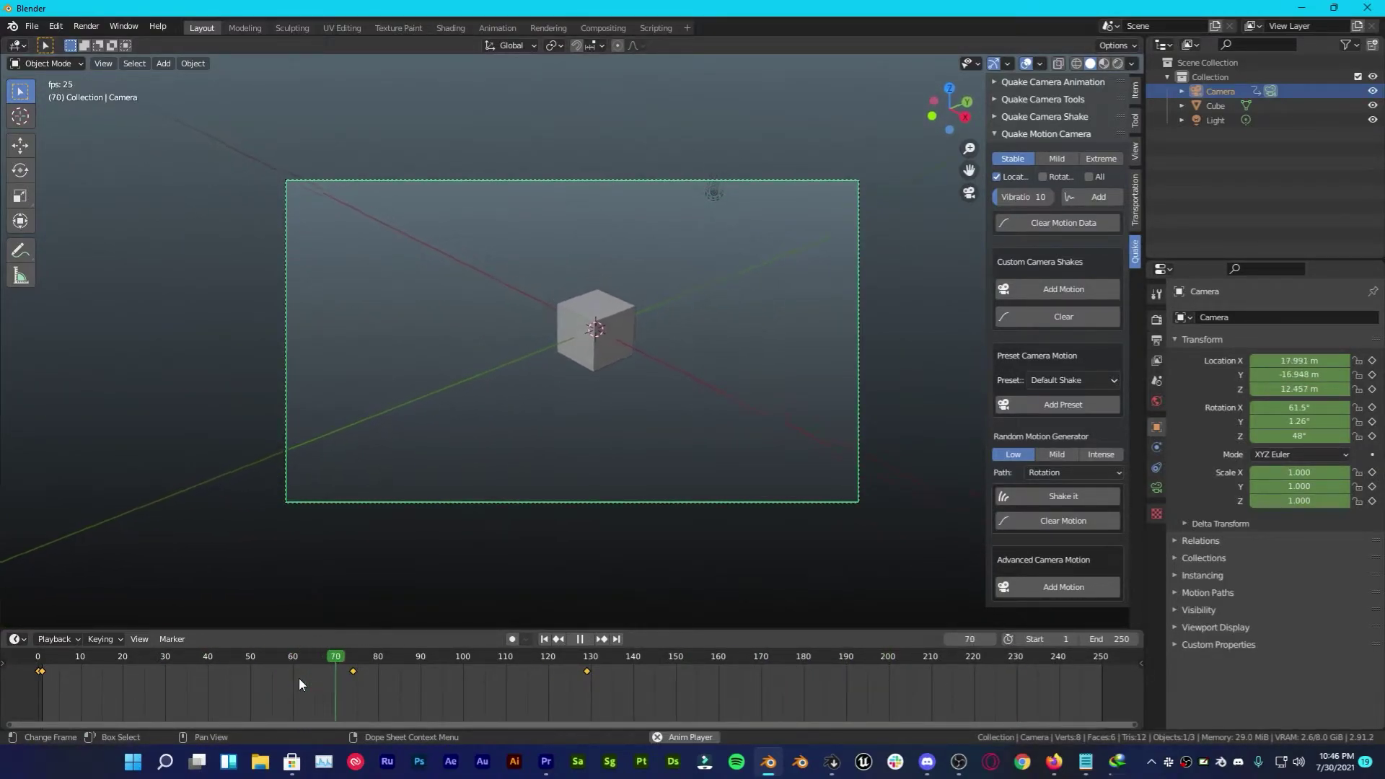
{"action": "key", "text": "space"}
Step: Add Stable location and rotation motion with 4 vibrations to the camera at frame 78 and play it back
{"action": "left_click_drag", "start_coordinate": [1027, 200], "coordinate": [896, 202]}
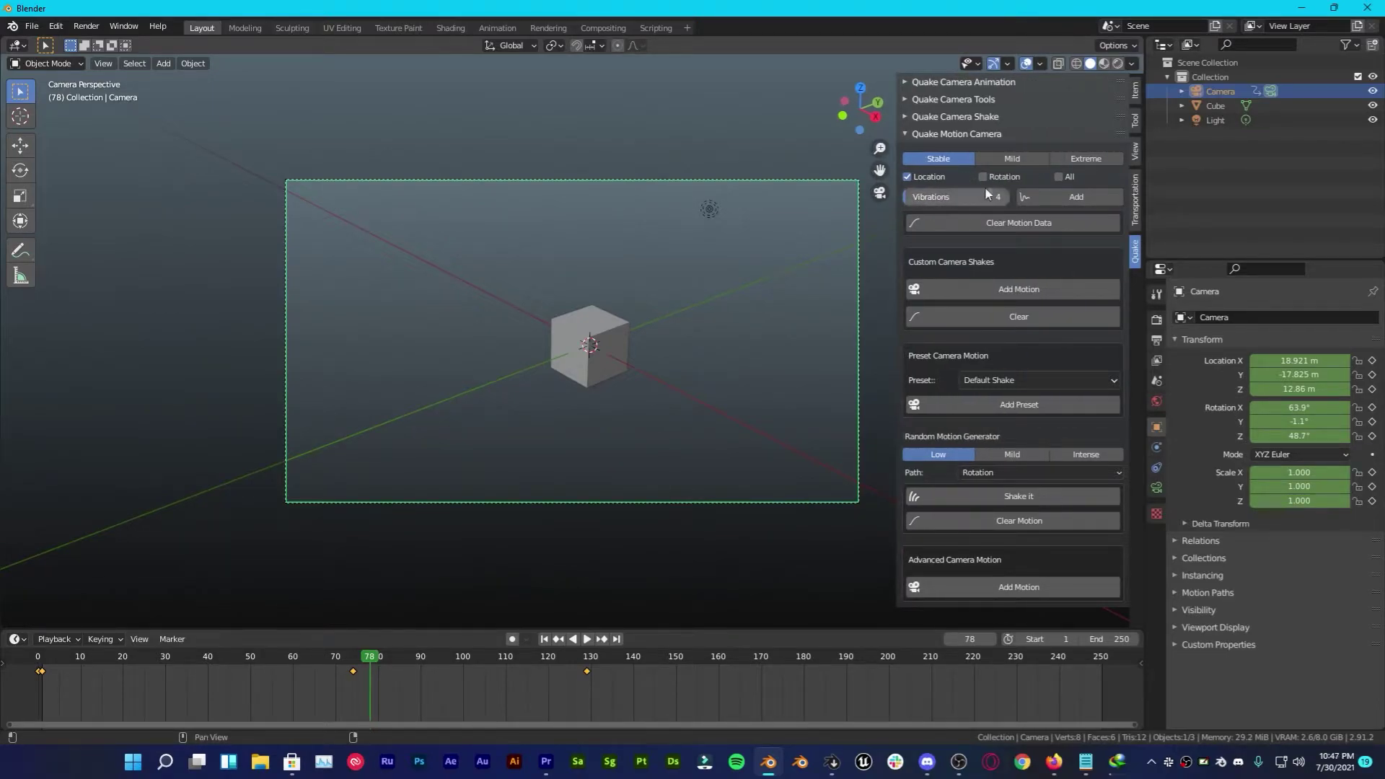
{"action": "left_click", "coordinate": [1063, 201]}
{"action": "key", "text": "space"}
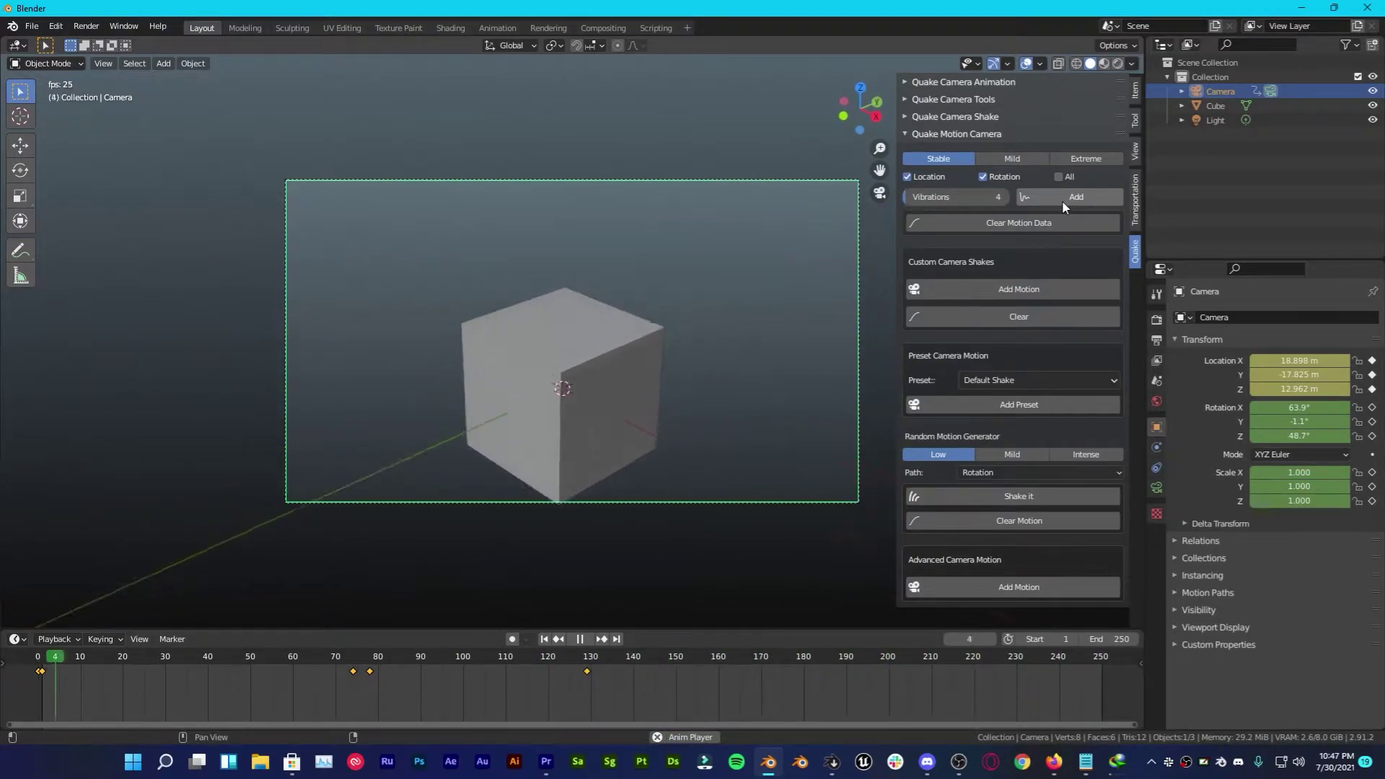
{"action": "key", "text": "space"}
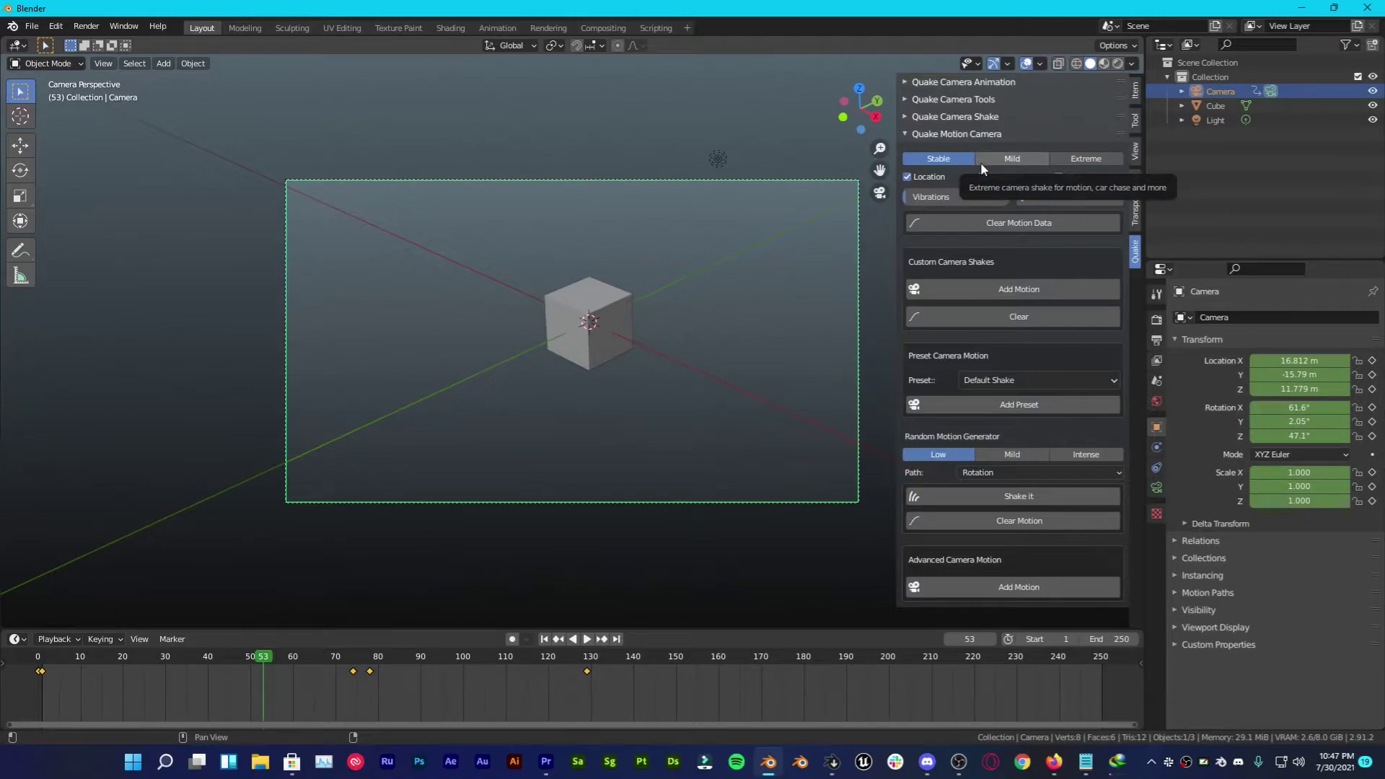
Step: Add Mild location and rotation motion with 69 vibrations to the camera at frame 53 and play it back
{"action": "left_click", "coordinate": [981, 164]}
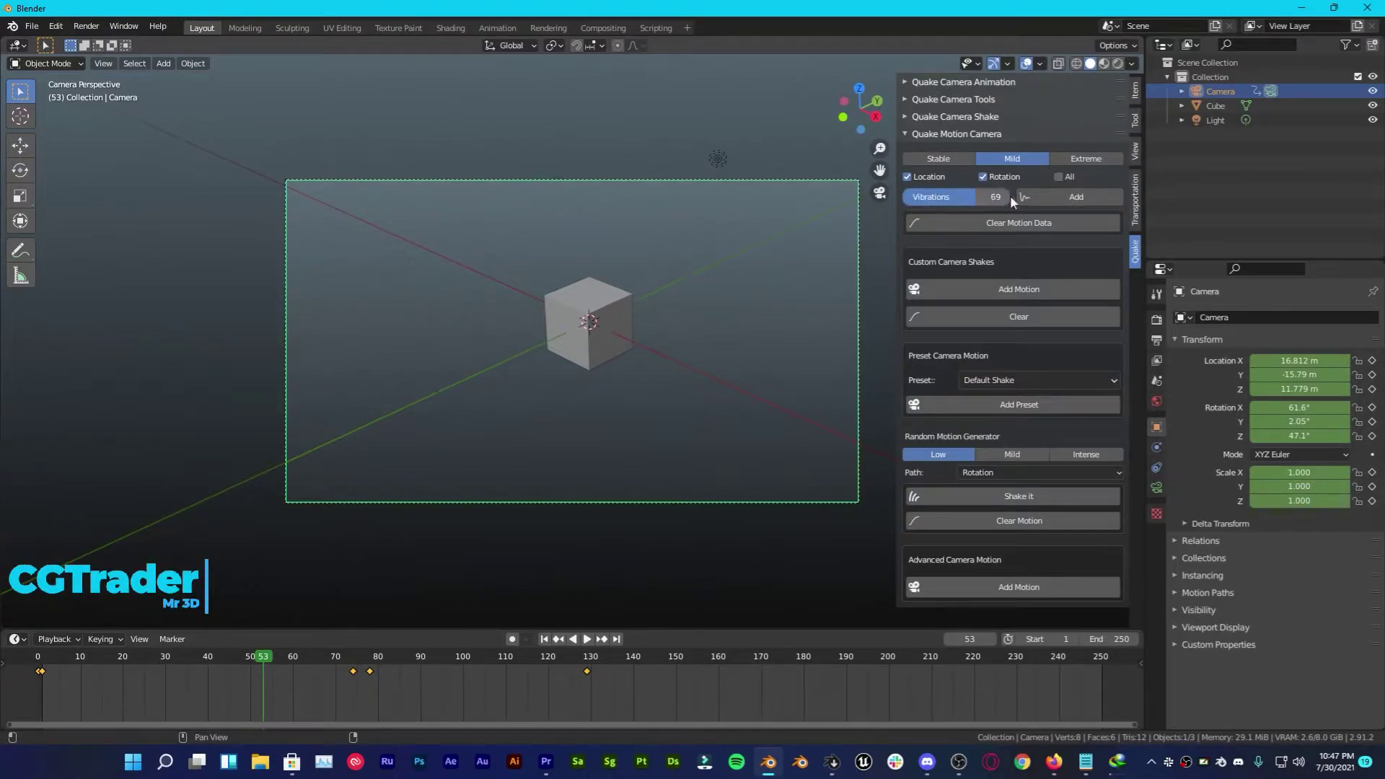
{"action": "left_click", "coordinate": [1025, 201]}
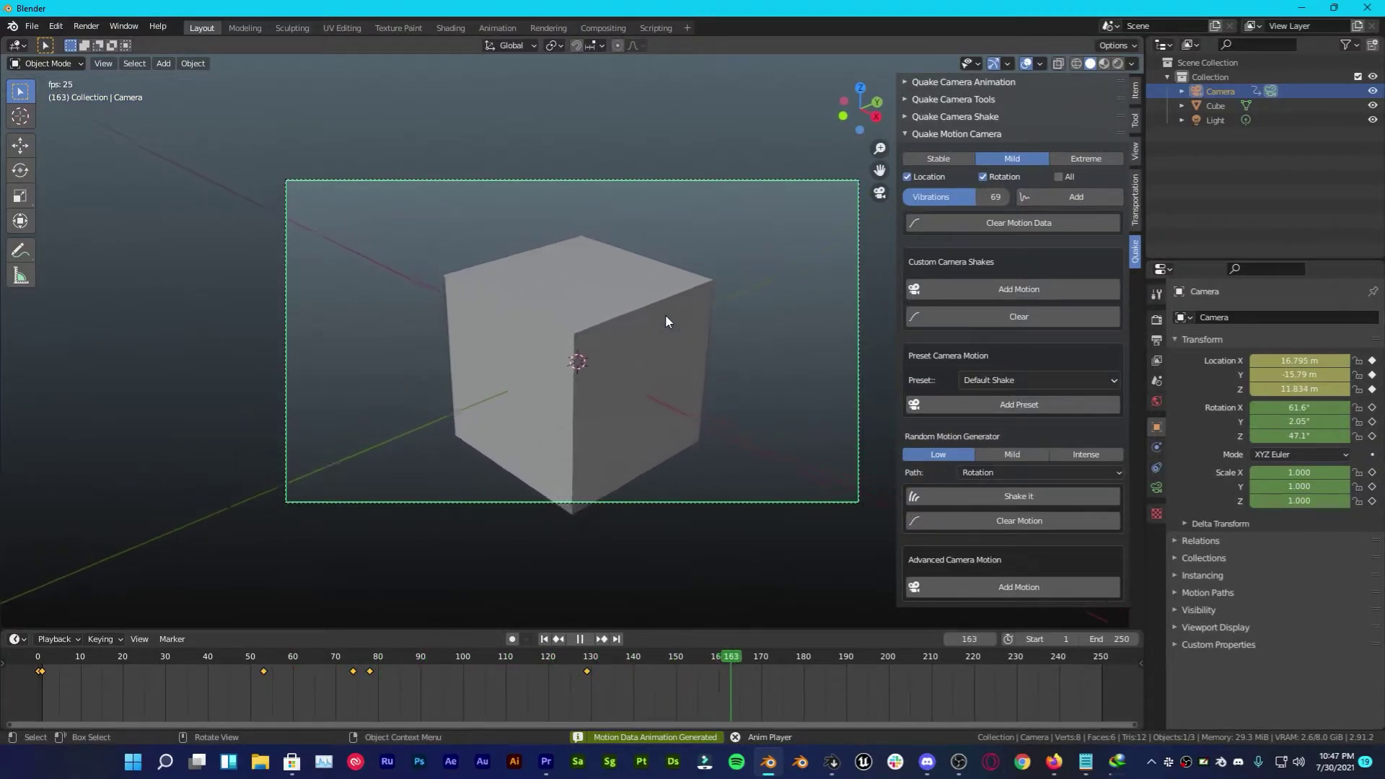
{"action": "key", "text": "space"}
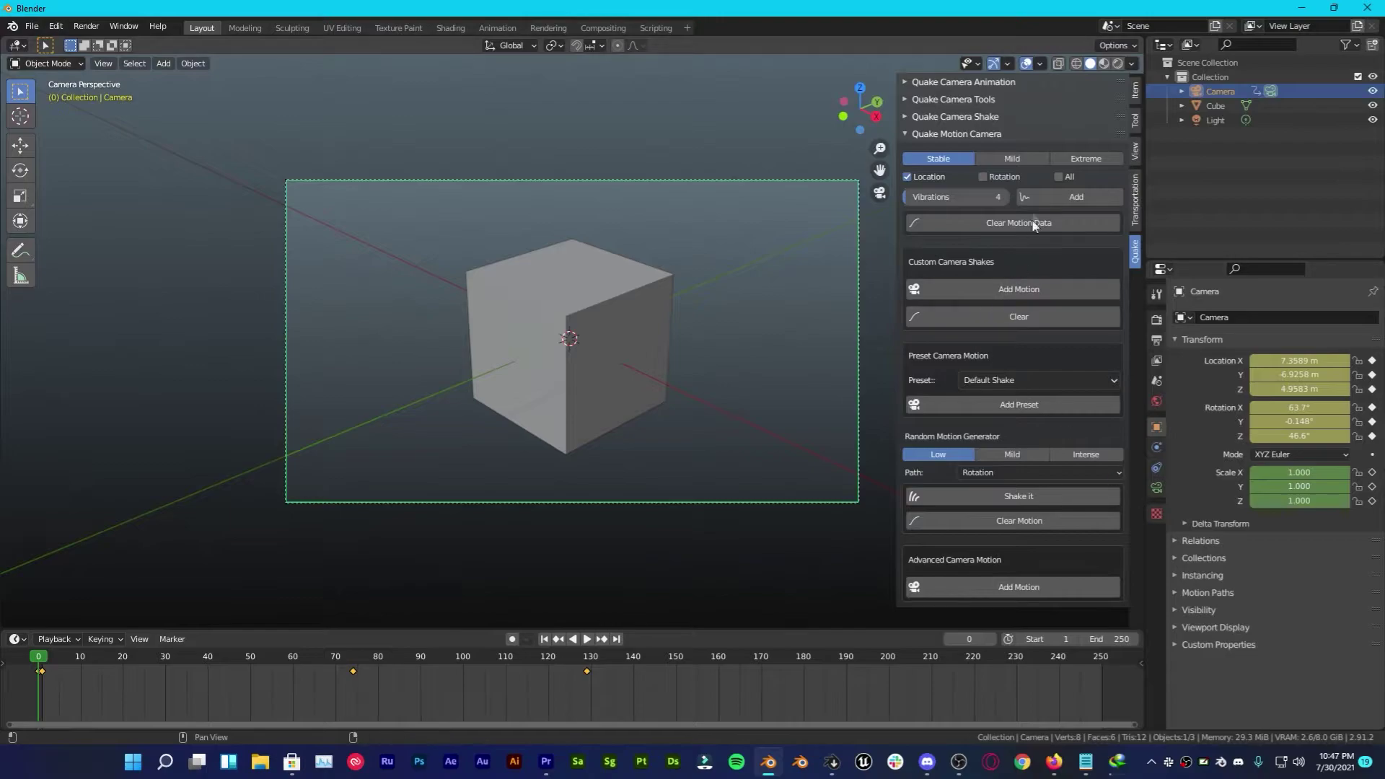
Step: Add Extreme location and rotation motion with 100 vibrations to the camera at frame 0 and play it back
{"action": "left_click", "coordinate": [1063, 158]}
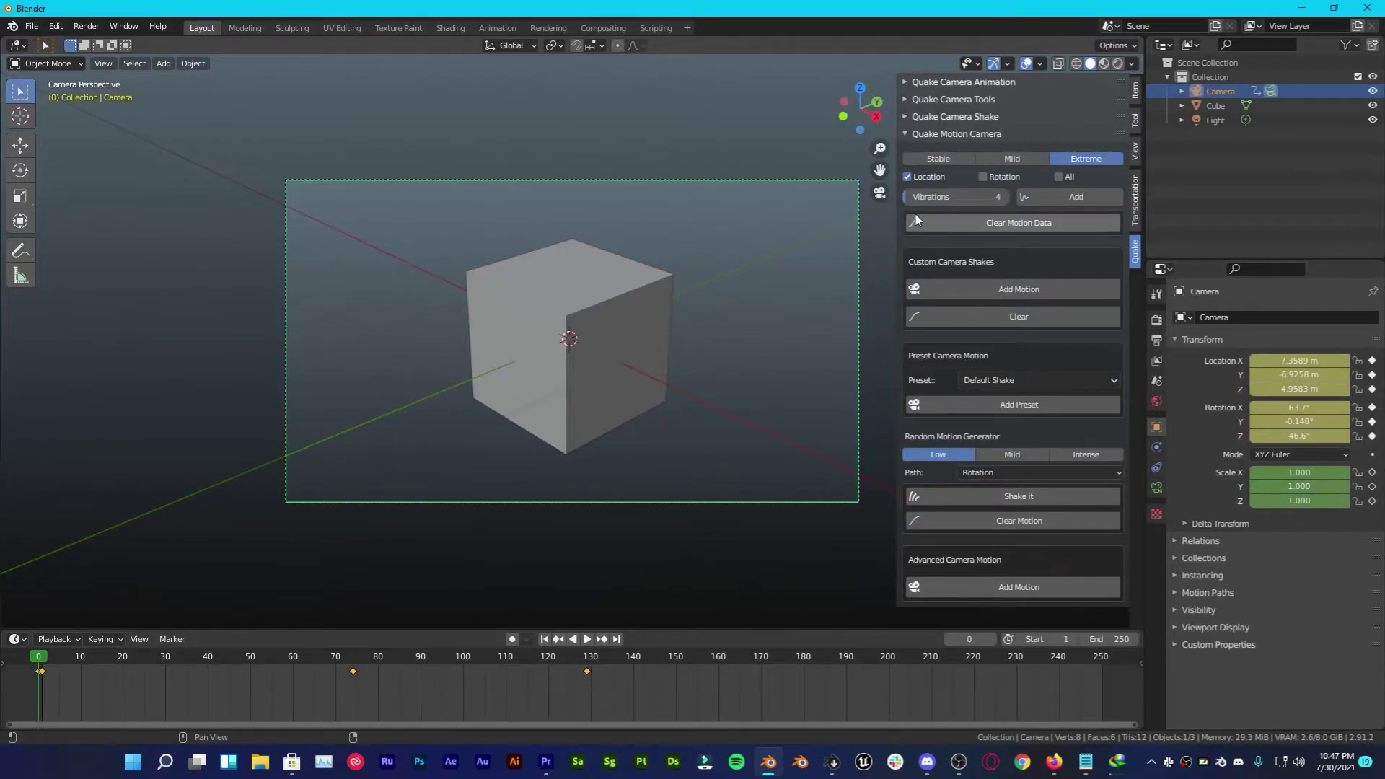
{"action": "left_click_drag", "start_coordinate": [925, 200], "coordinate": [953, 200]}
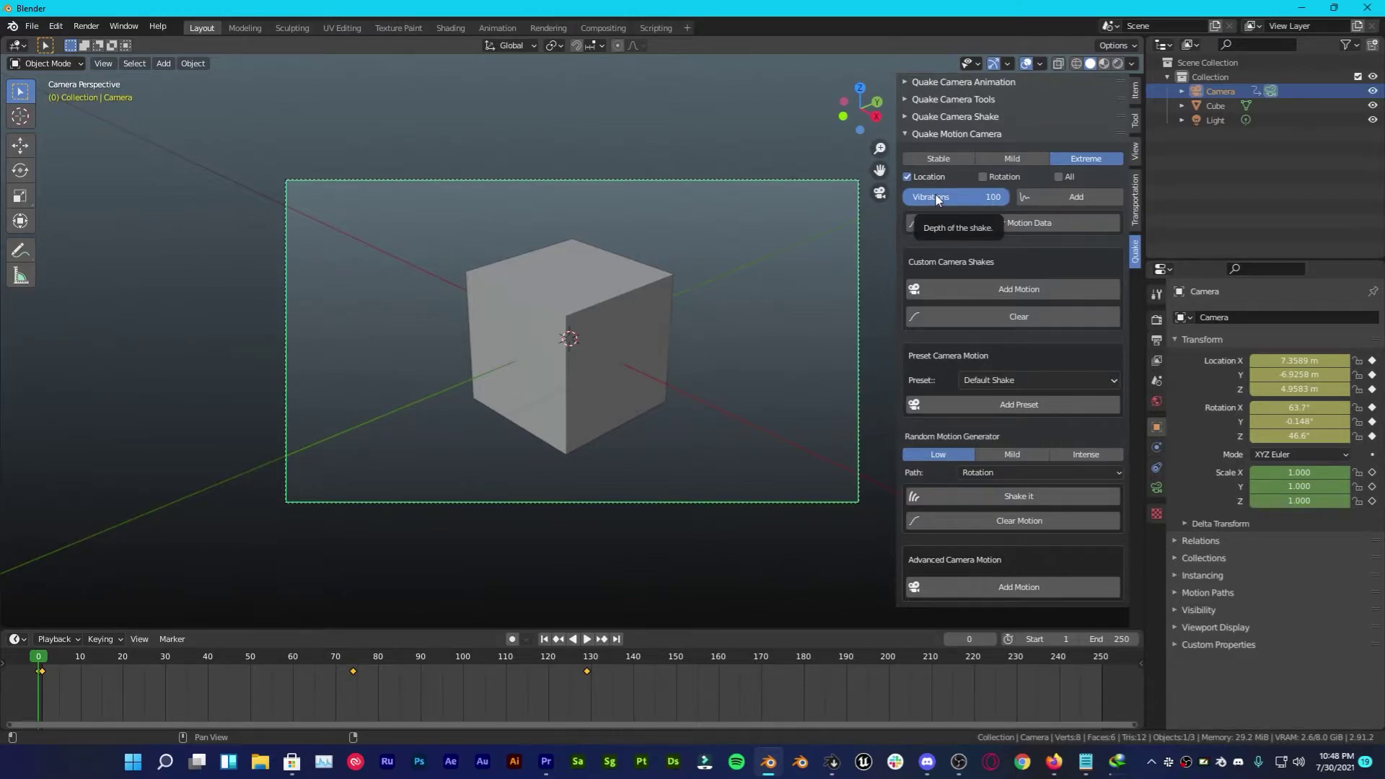
{"action": "left_click", "coordinate": [1026, 199]}
{"action": "key", "text": "space"}
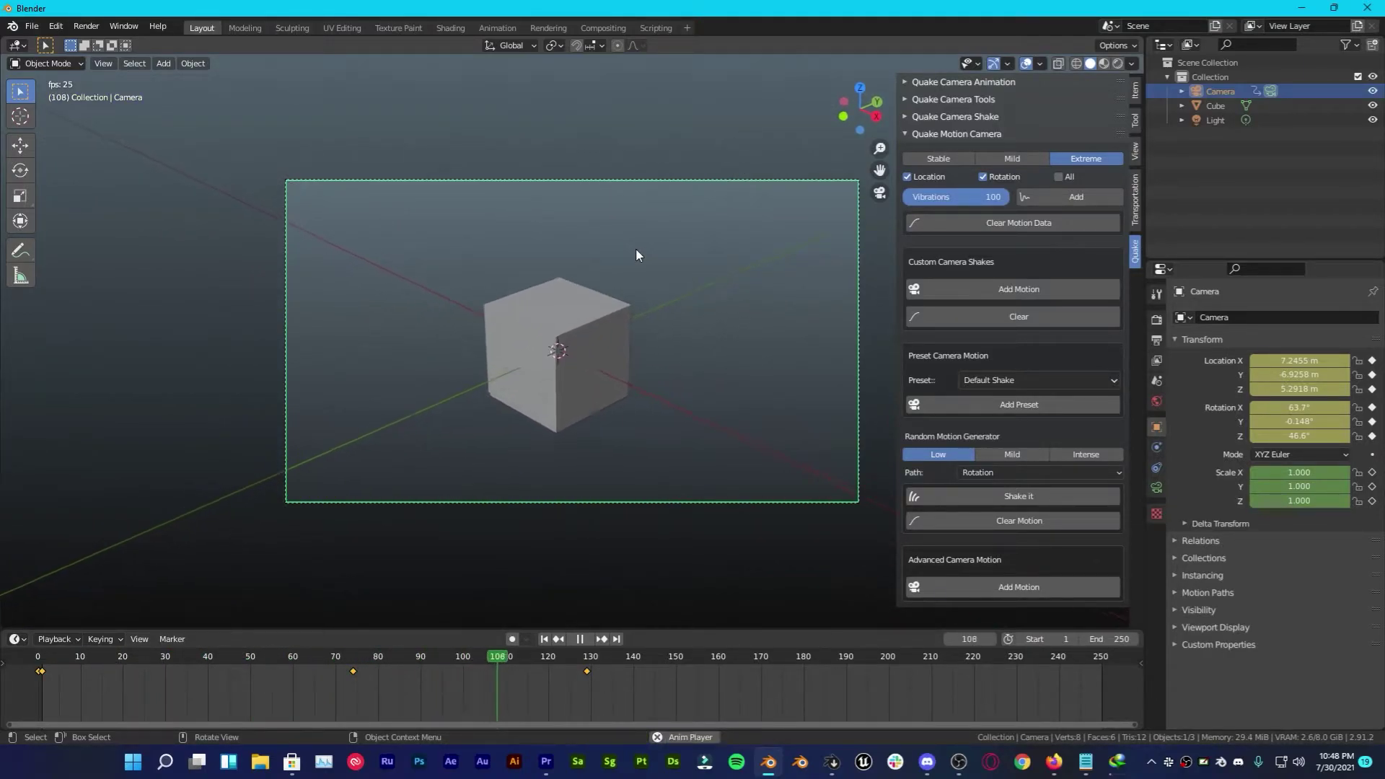
{"action": "key", "text": "space"}
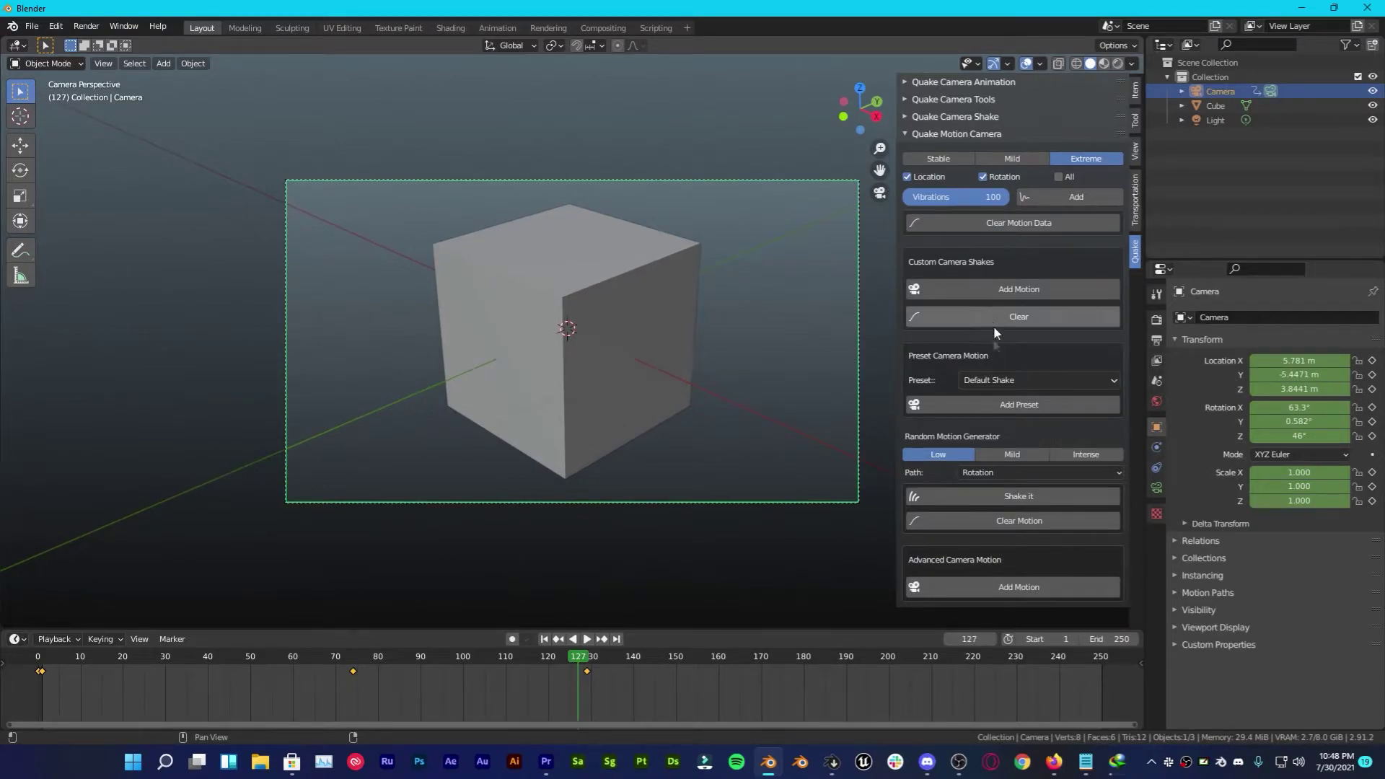
Step: Browse the preset camera motions and choose Fast Car Chase
{"action": "left_click", "coordinate": [1009, 381]}
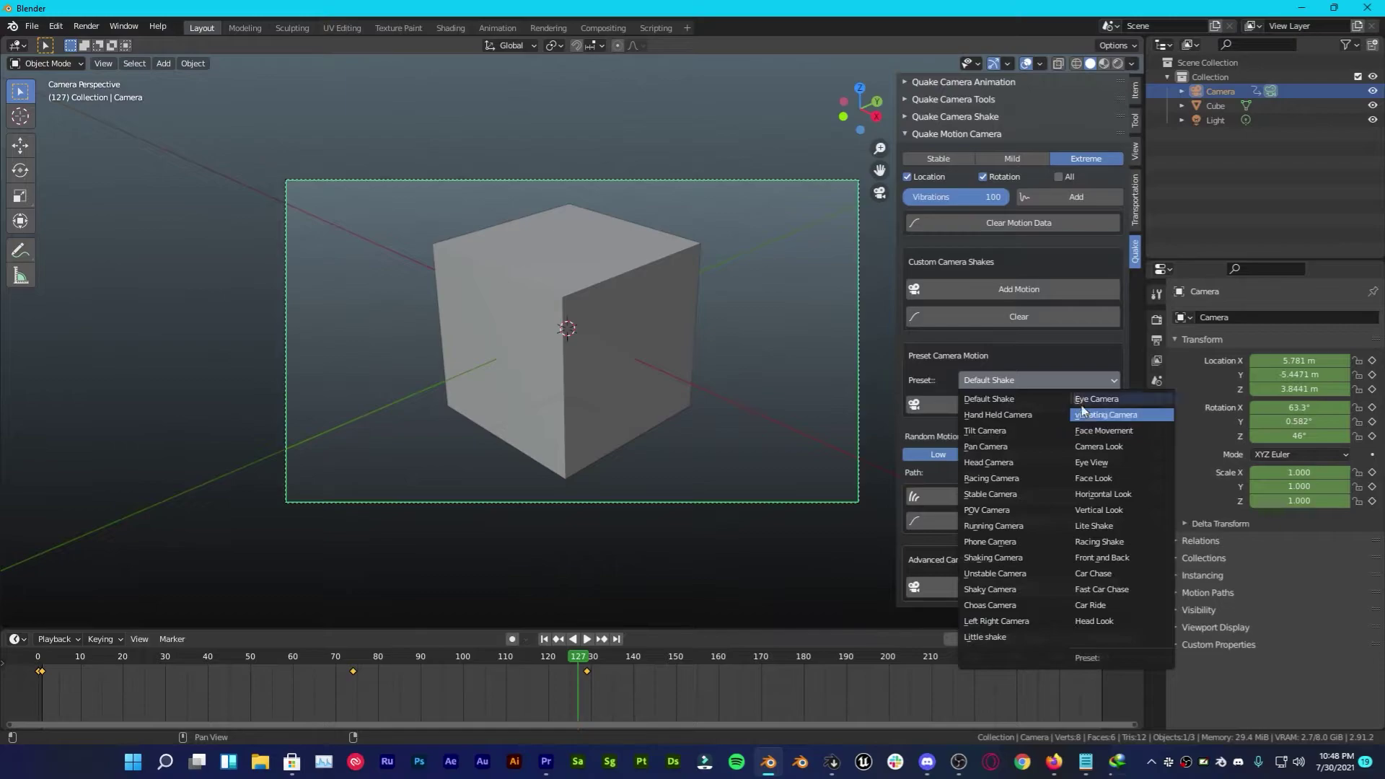
{"action": "left_click", "coordinate": [985, 399]}
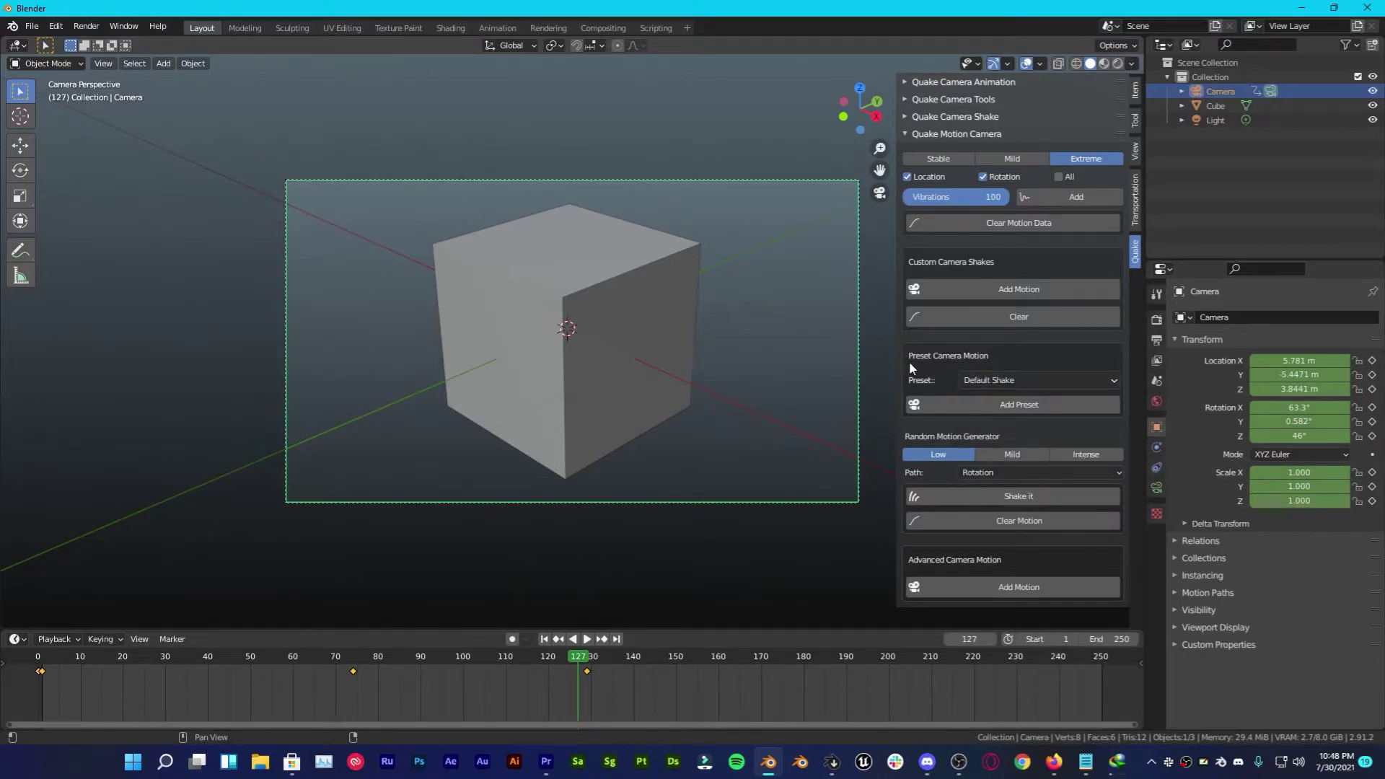
{"action": "left_click", "coordinate": [980, 383]}
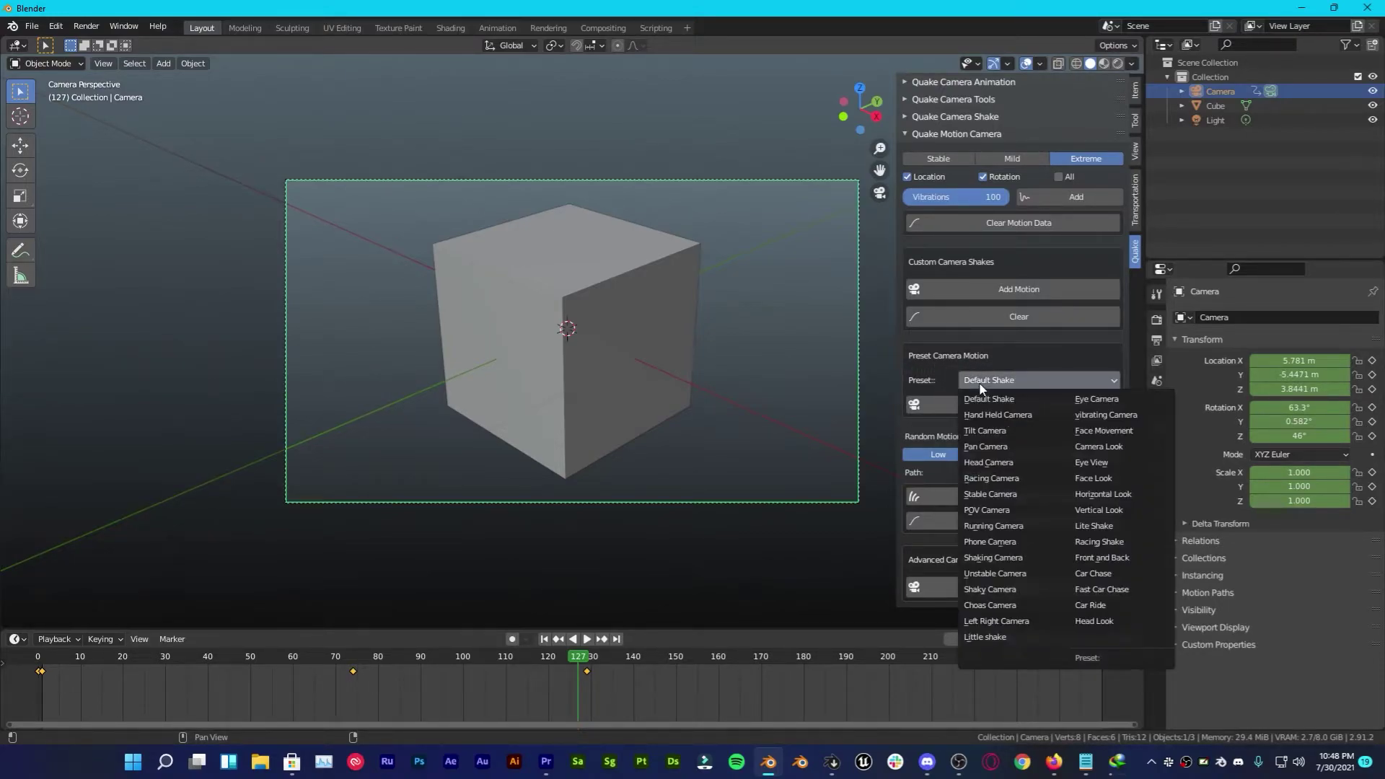
{"action": "left_click", "coordinate": [971, 384]}
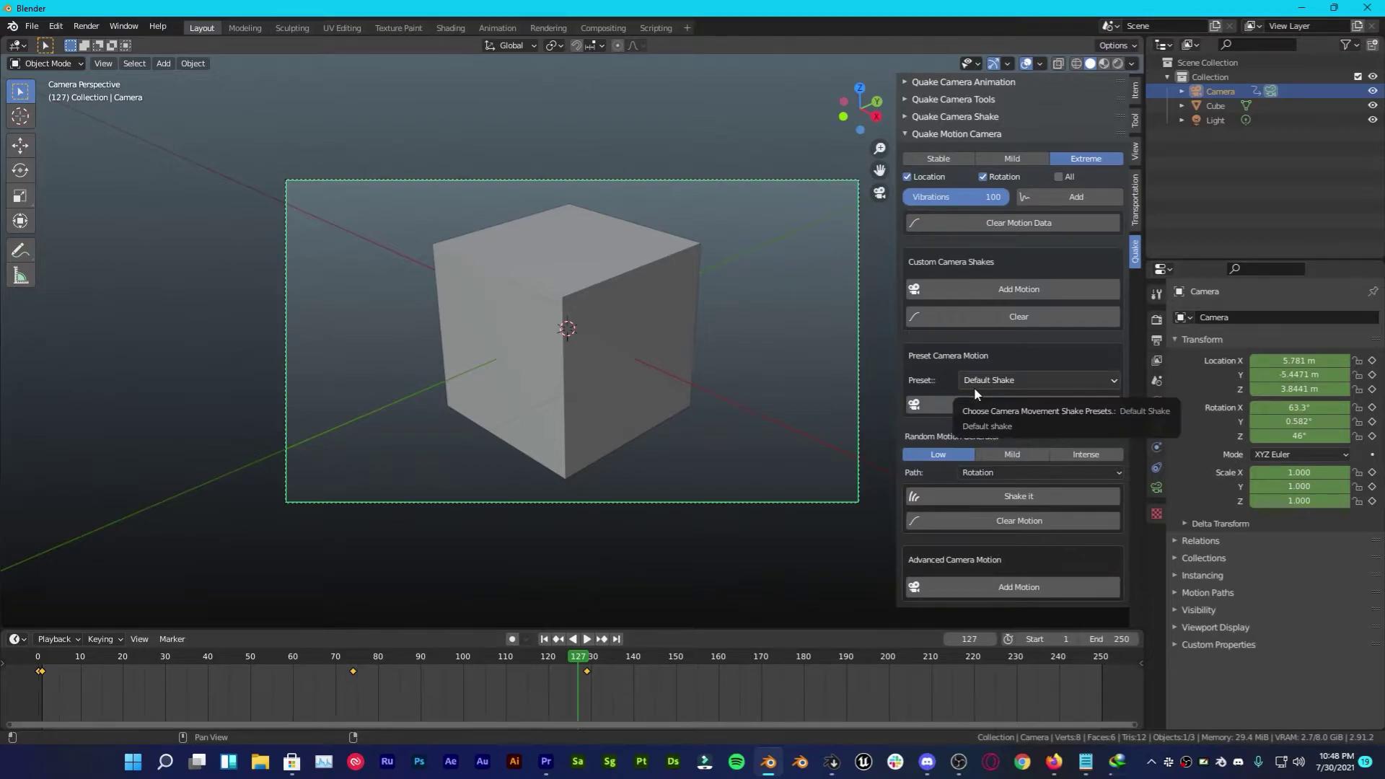
{"action": "left_click", "coordinate": [974, 386]}
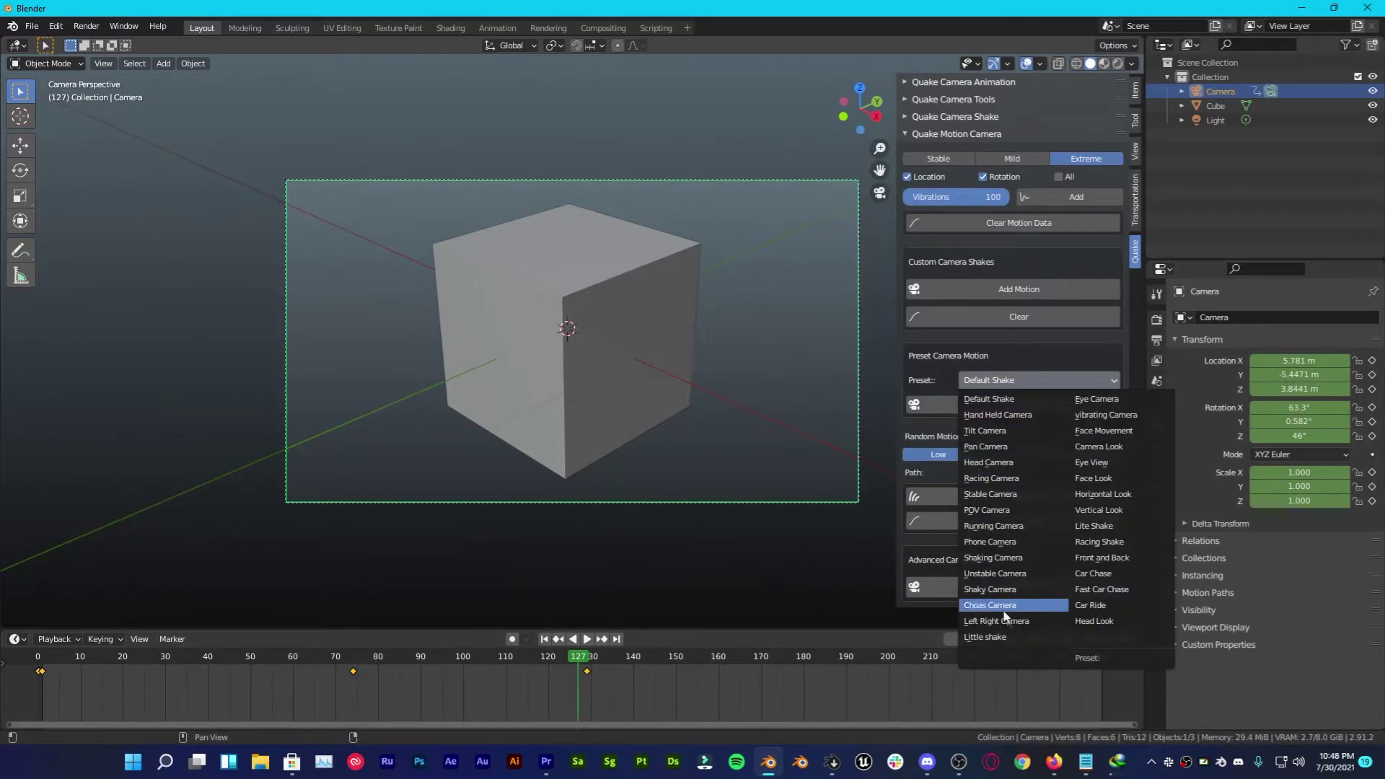
{"action": "left_click", "coordinate": [1082, 590]}
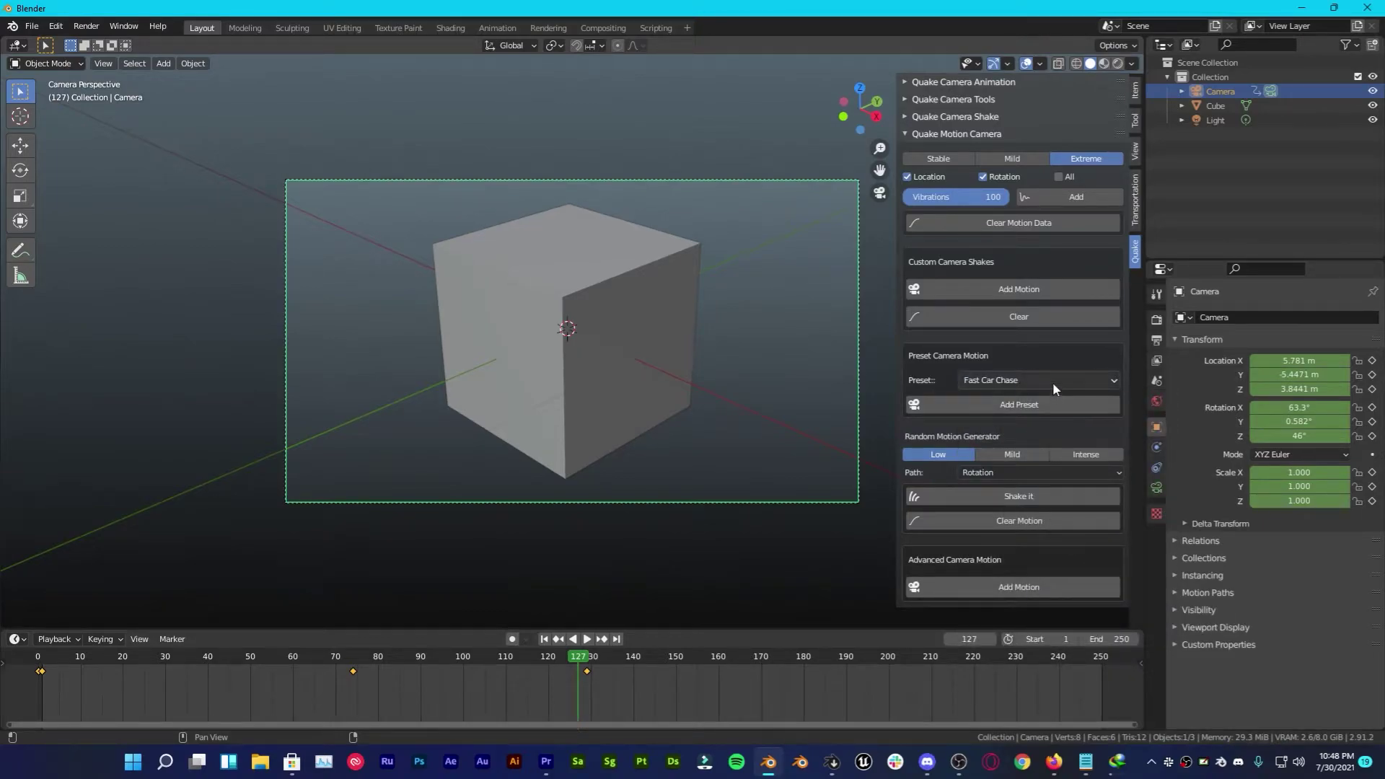
{"action": "left_click", "coordinate": [1054, 383]}
{"action": "left_click", "coordinate": [1102, 590]}
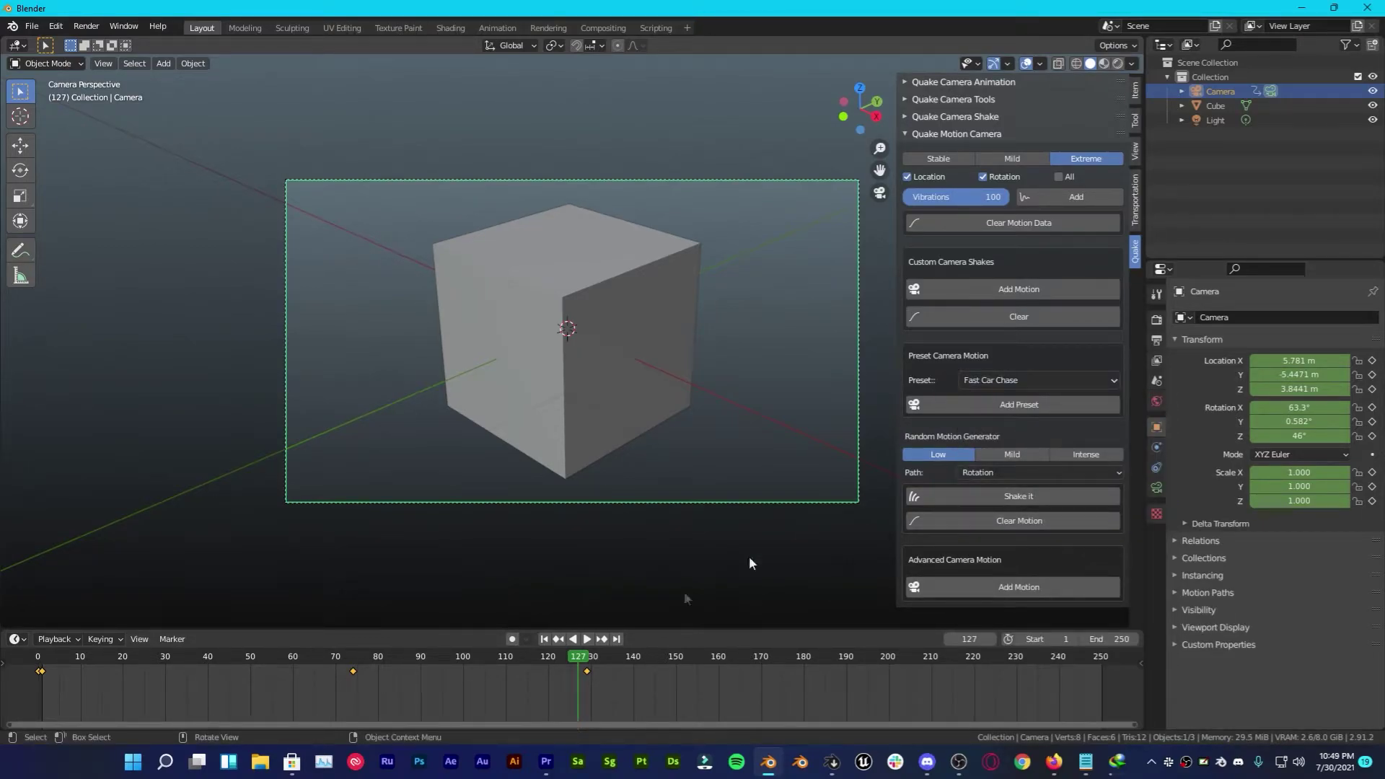
Step: Apply the Fast Car Chase preset to the camera at frame 0 and preview the animation
{"action": "left_click_drag", "start_coordinate": [546, 657], "coordinate": [39, 657]}
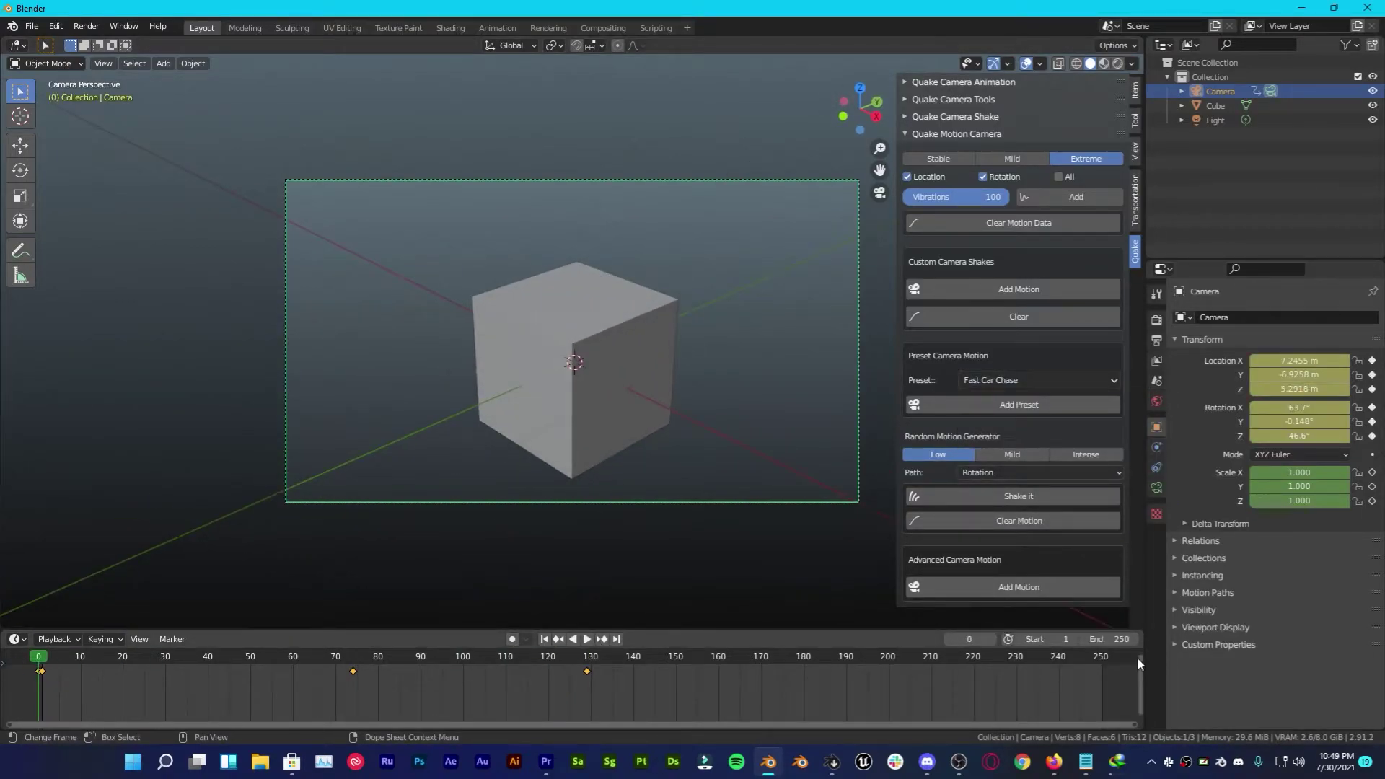
{"action": "left_click", "coordinate": [1061, 402]}
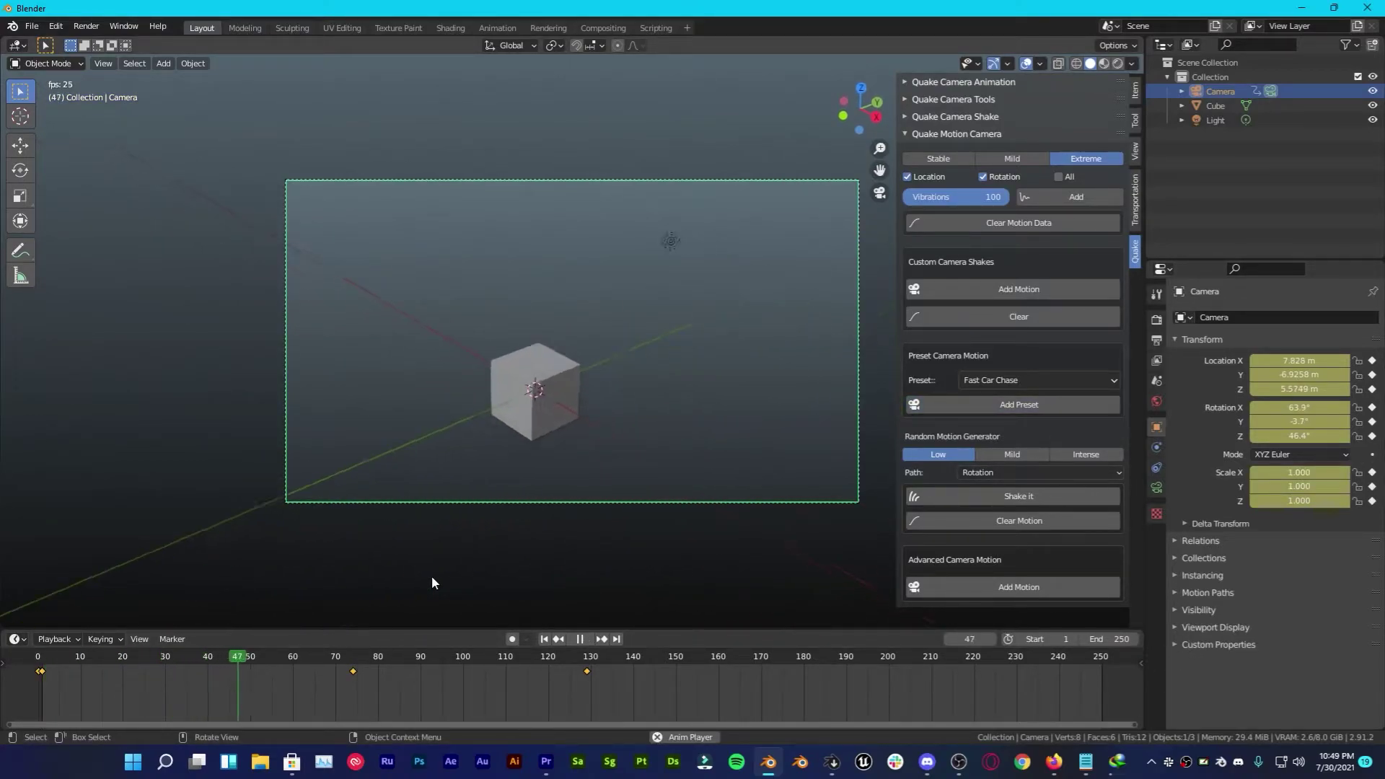
{"action": "key", "text": "space"}
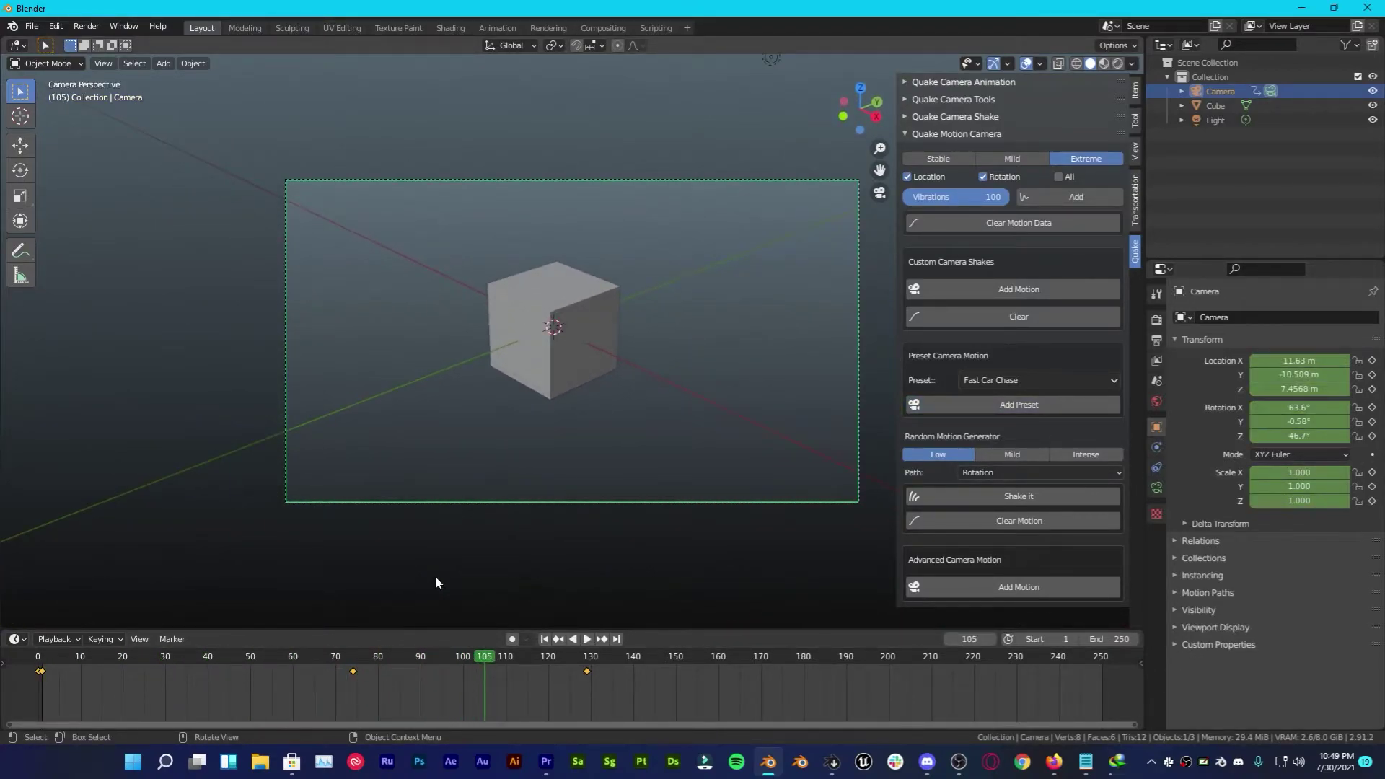
Step: Add Stable location motion with 15 vibrations to the camera at frame 105 and preview it
{"action": "left_click", "coordinate": [943, 158]}
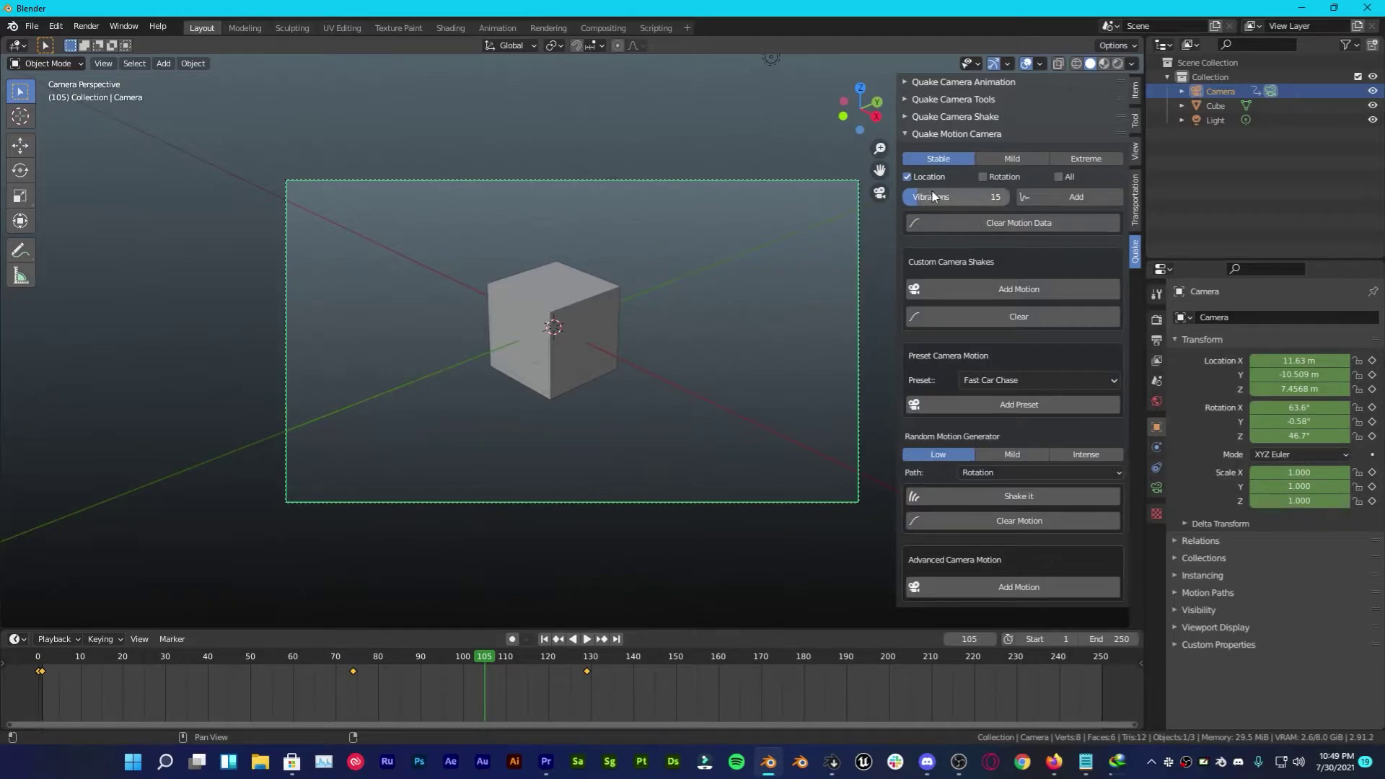
{"action": "left_click", "coordinate": [1037, 202]}
{"action": "key", "text": "space"}
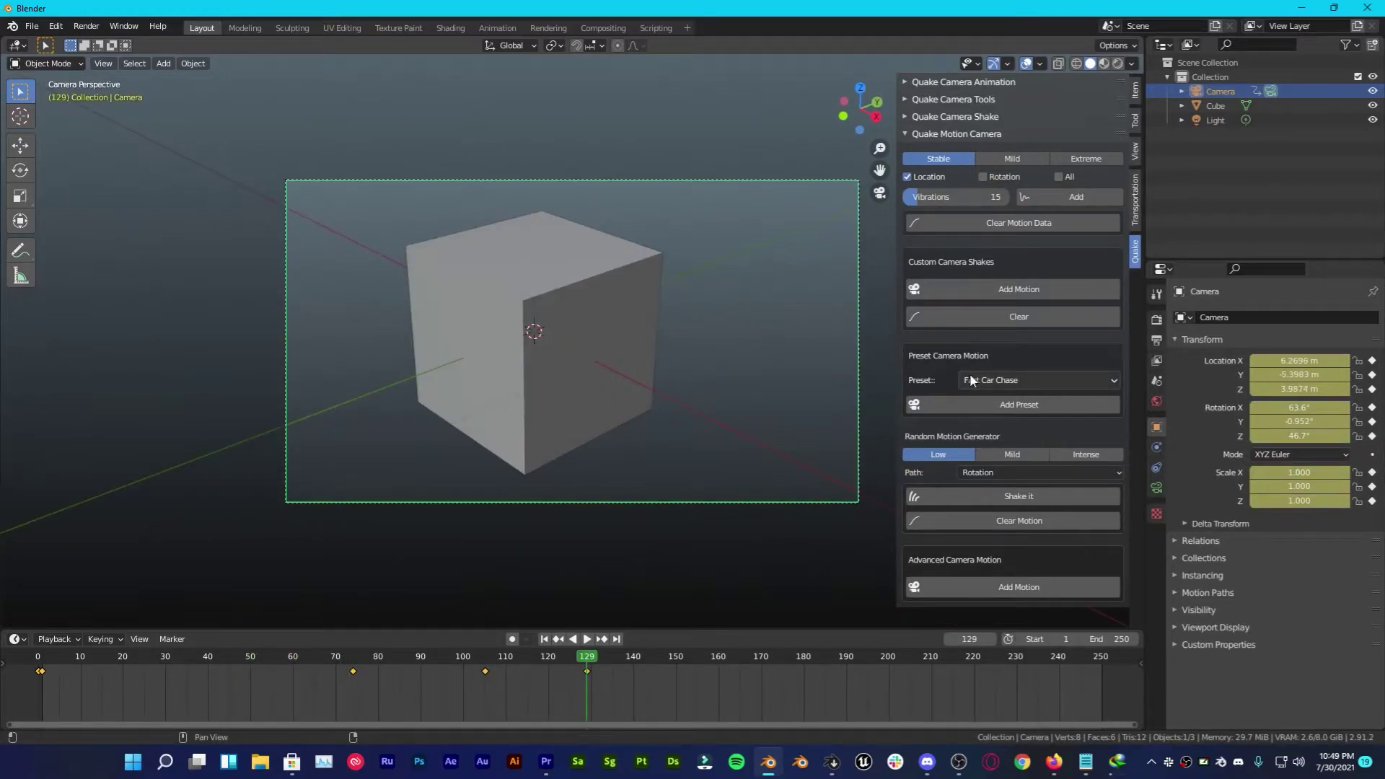
Step: Try the Phone Camera option among the preset camera motions and play the animation
{"action": "left_click", "coordinate": [971, 380]}
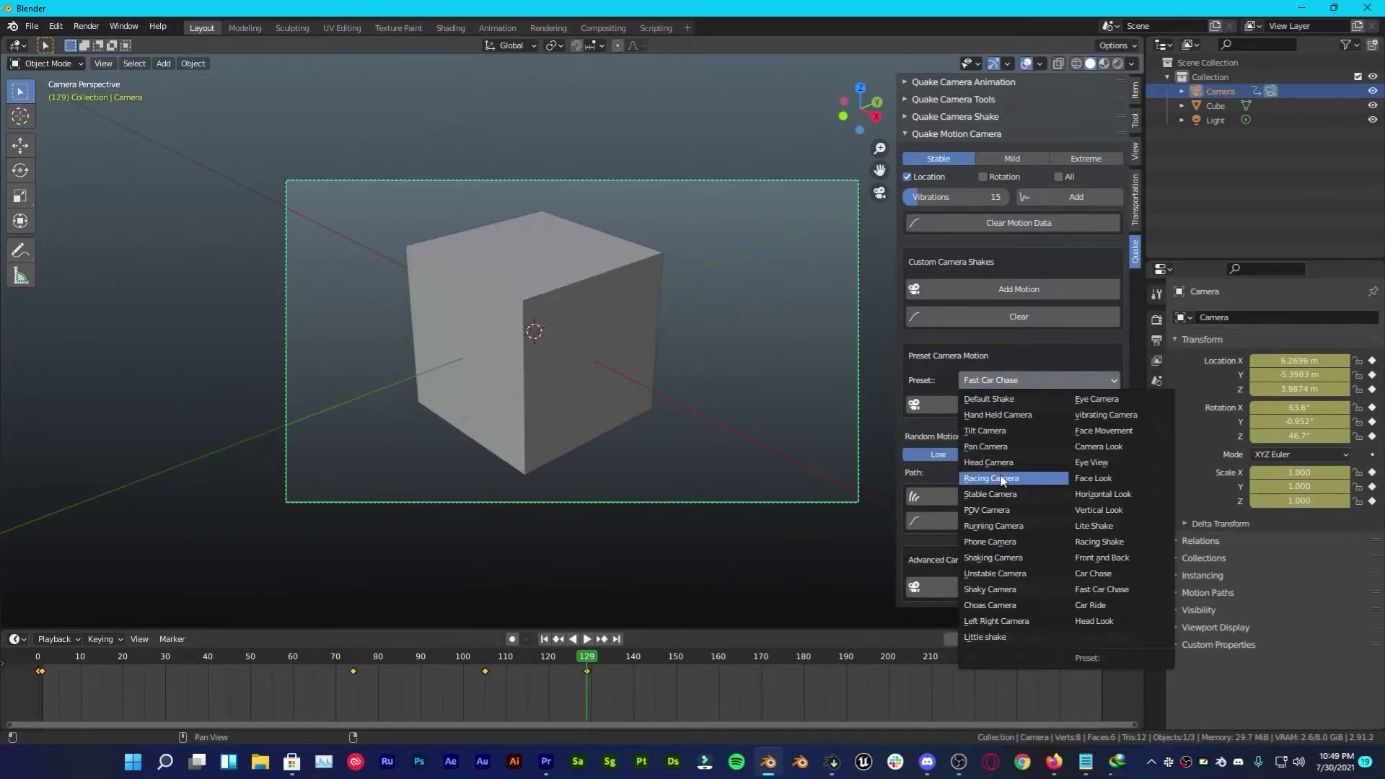
{"action": "left_click", "coordinate": [990, 542]}
{"action": "key", "text": "space"}
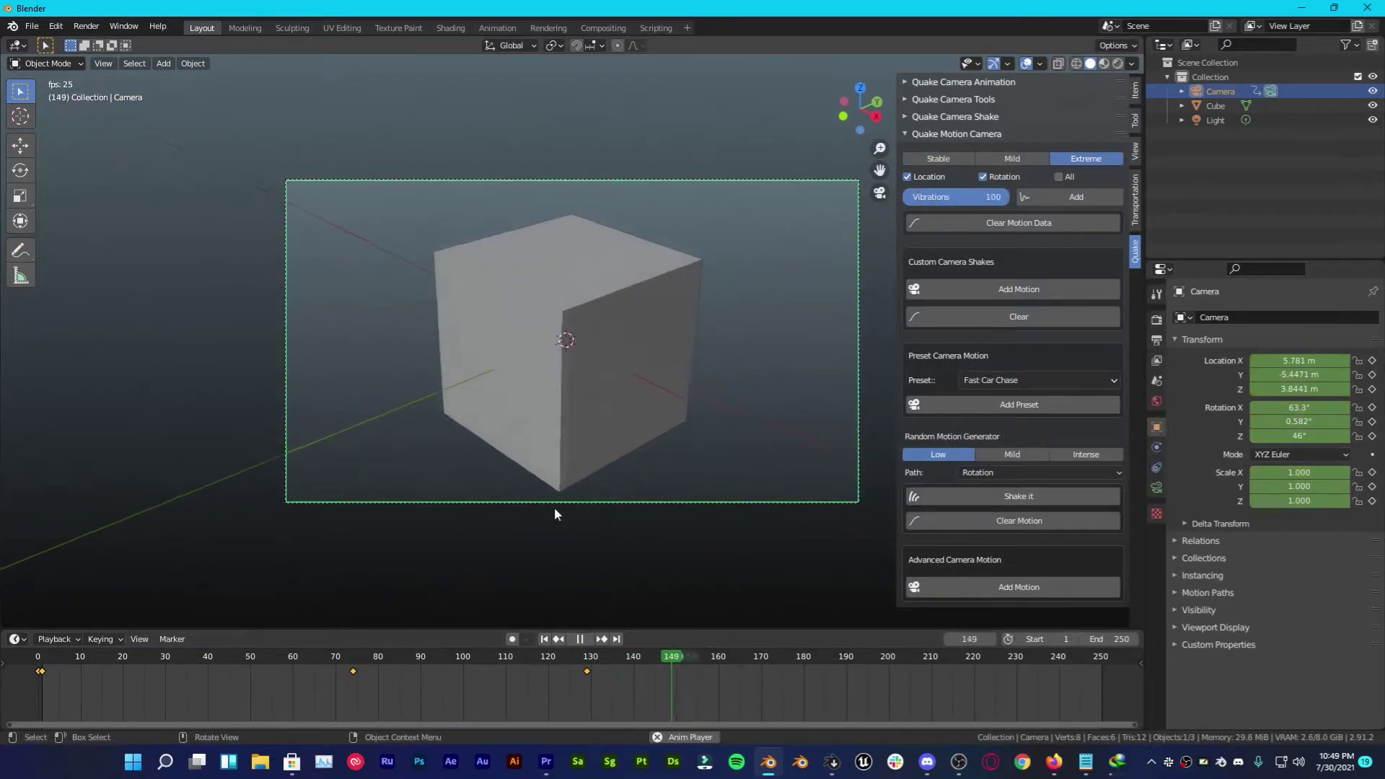
{"action": "key", "text": "space"}
Step: Apply the Racing Camera motion preset to the camera and play back the result
{"action": "left_click", "coordinate": [993, 383]}
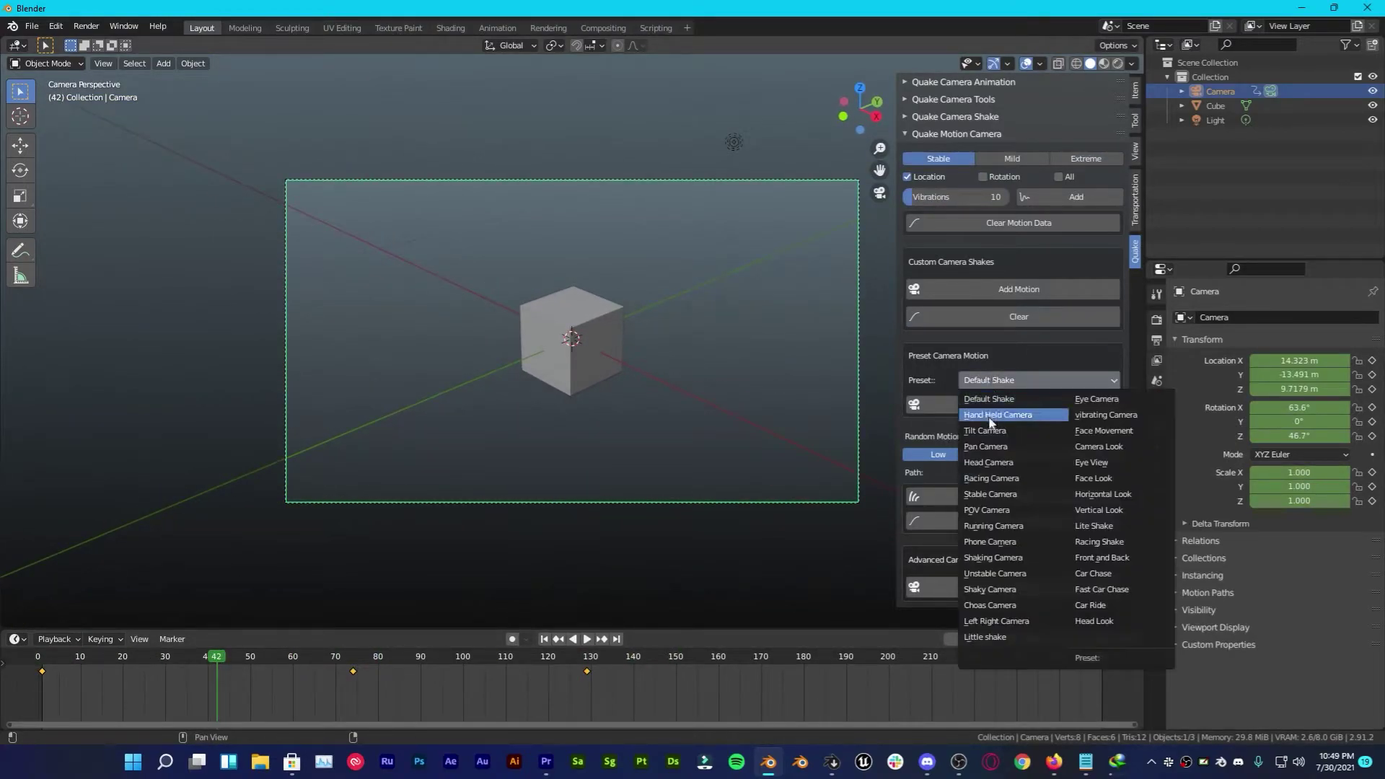
{"action": "left_click", "coordinate": [986, 480]}
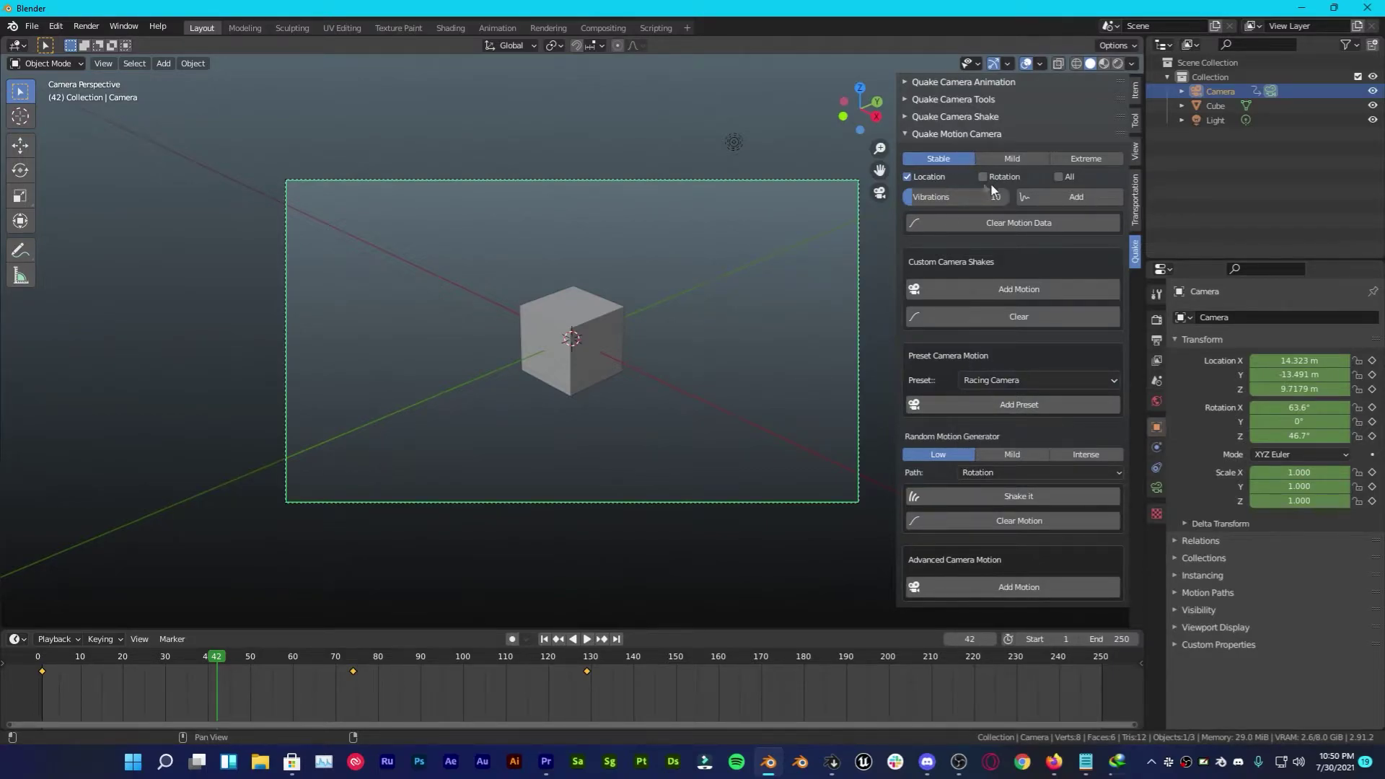
{"action": "left_click", "coordinate": [996, 404]}
{"action": "key", "text": "space"}
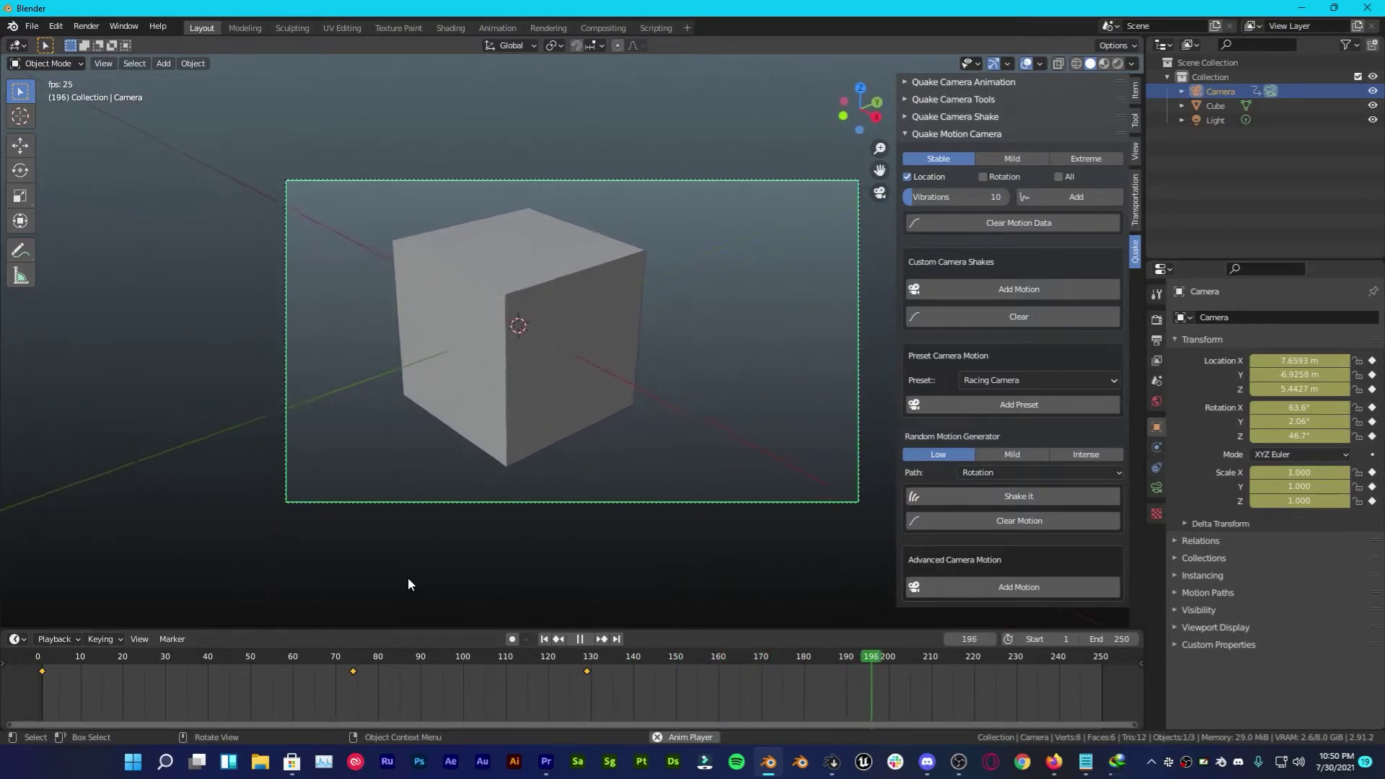
{"action": "key", "text": "space"}
Step: Set the Random Motion Generator's path to Both and generate a Low random shake for the camera
{"action": "left_click_drag", "start_coordinate": [430, 661], "coordinate": [216, 661]}
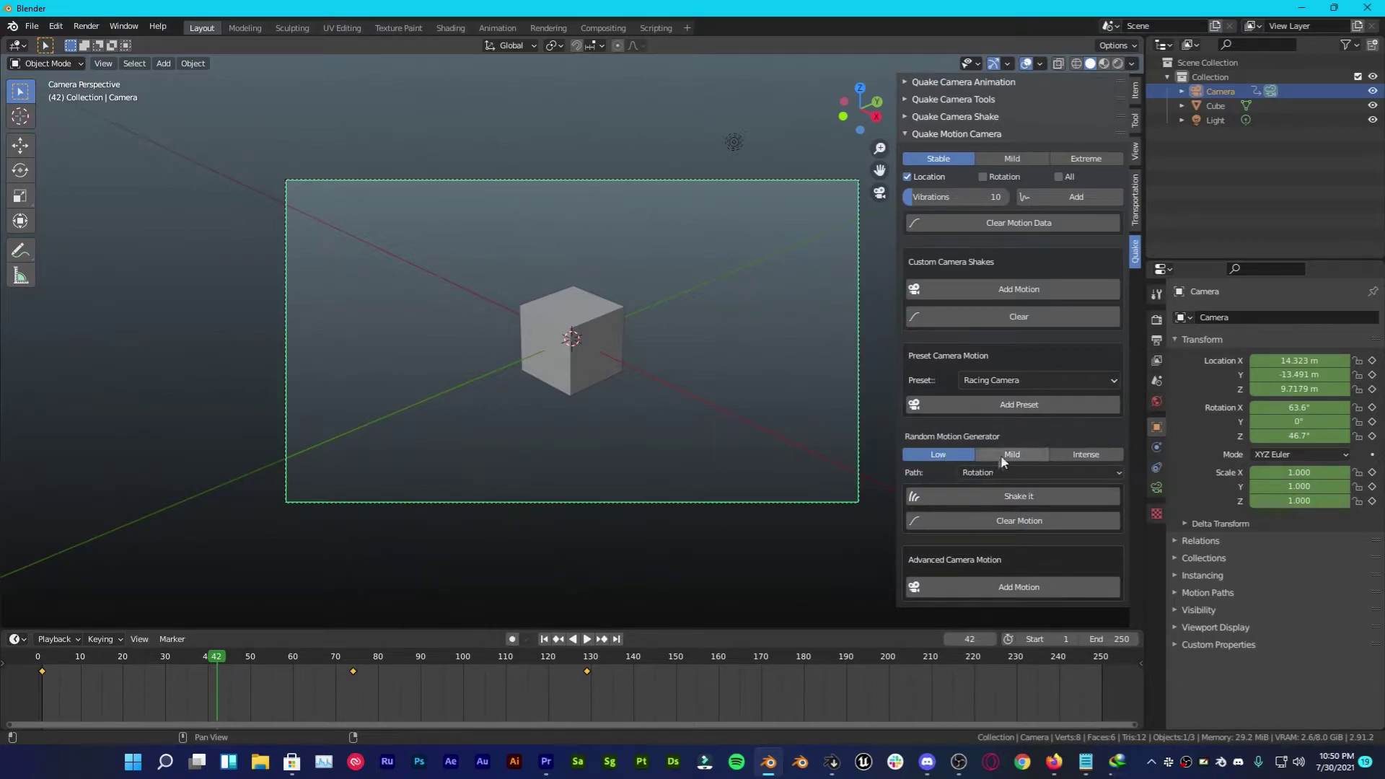
{"action": "left_click", "coordinate": [970, 472]}
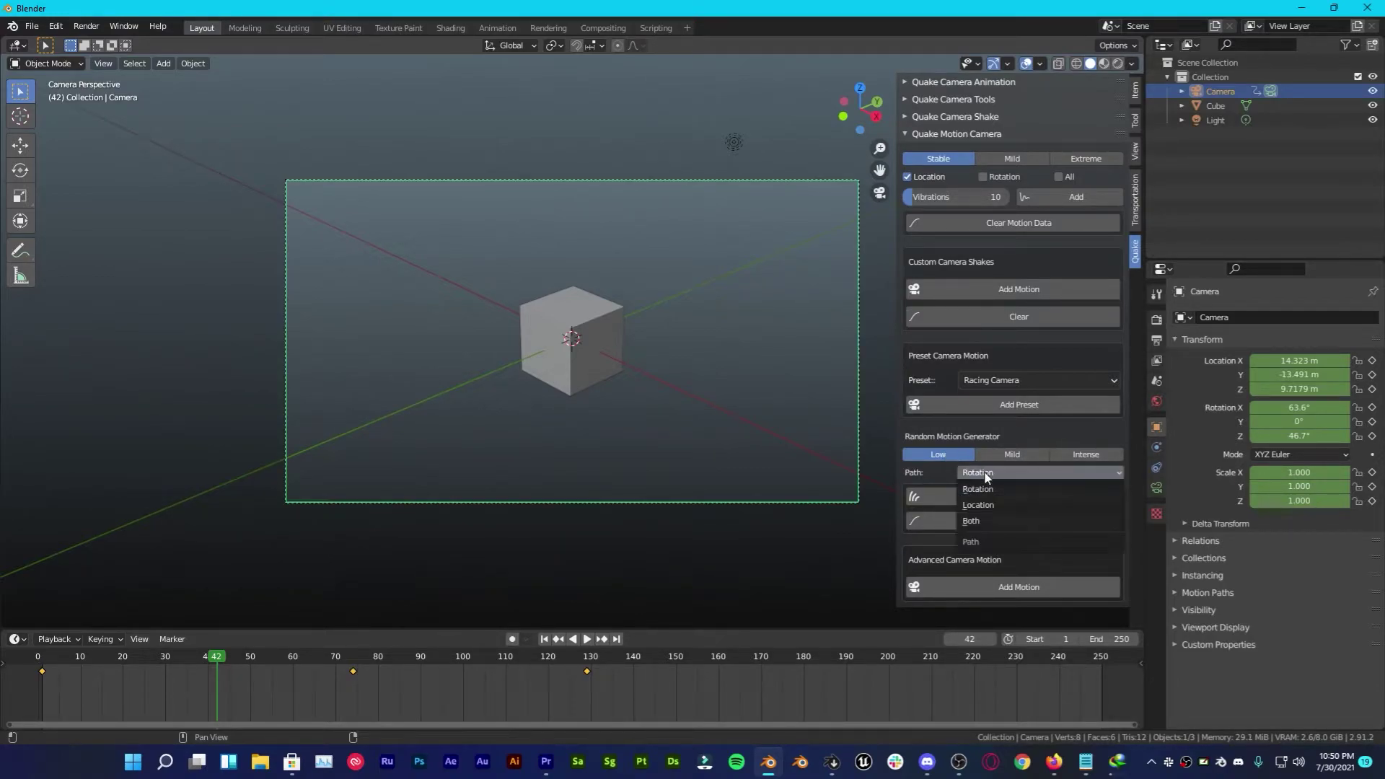
{"action": "left_click", "coordinate": [981, 521]}
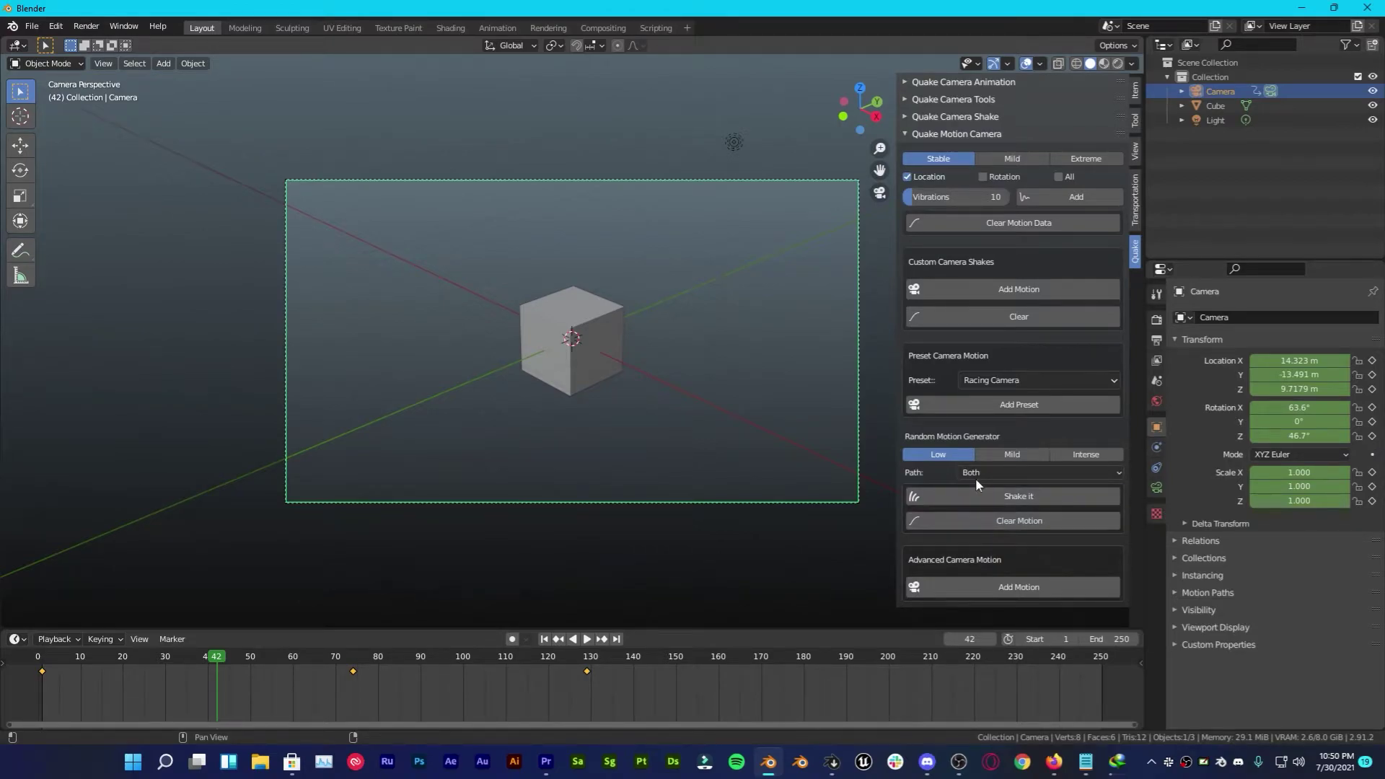
{"action": "left_click", "coordinate": [980, 496]}
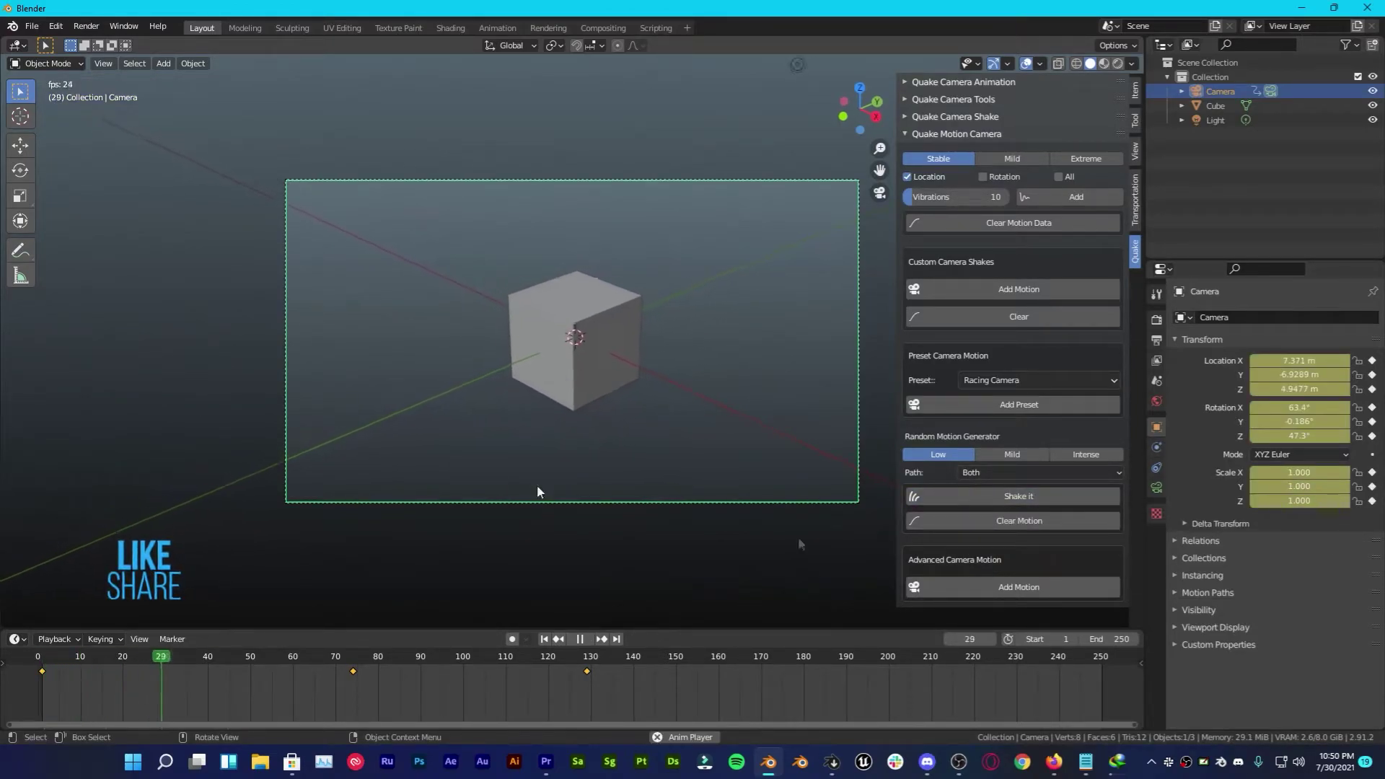
Step: Generate the Low random shake on the camera again and play back the new motion
{"action": "left_click", "coordinate": [1031, 497]}
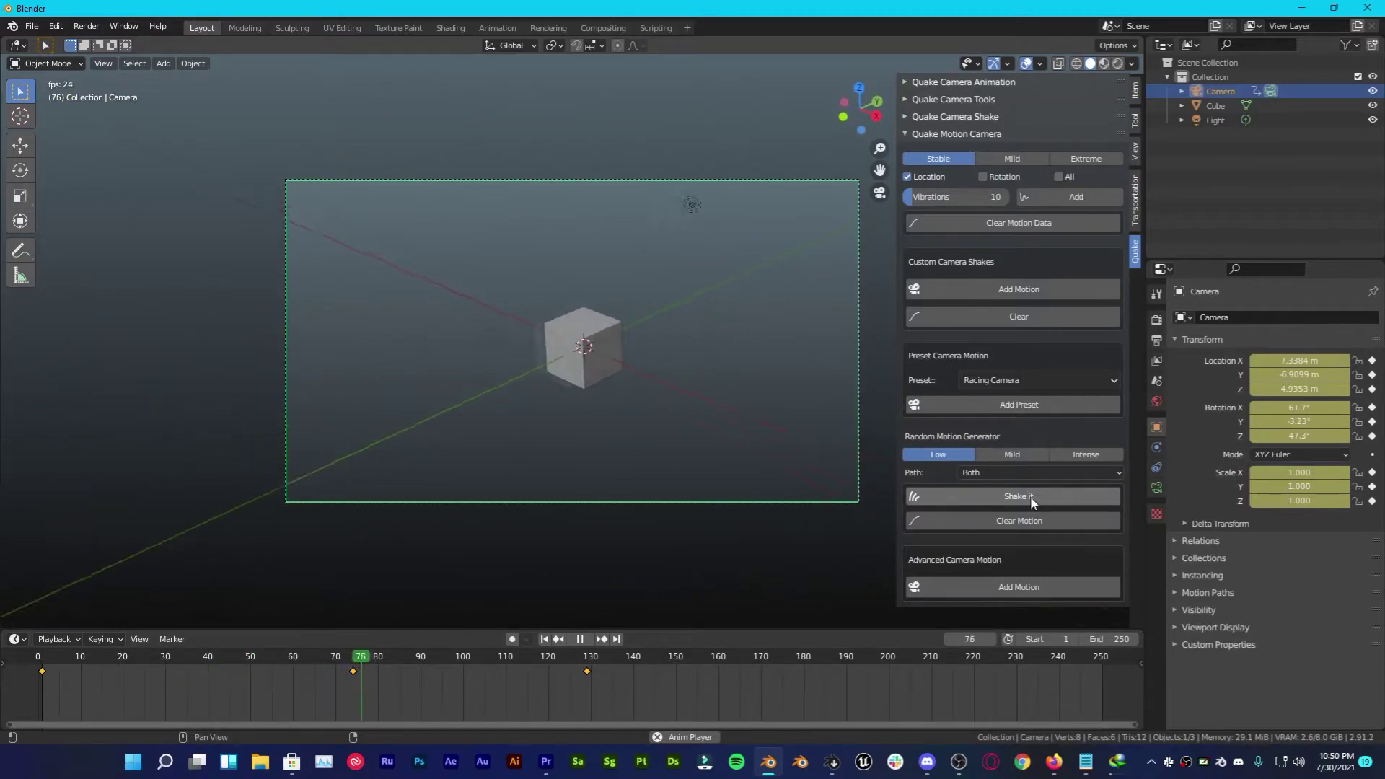
{"action": "key", "text": "Escape"}
{"action": "key", "text": "space"}
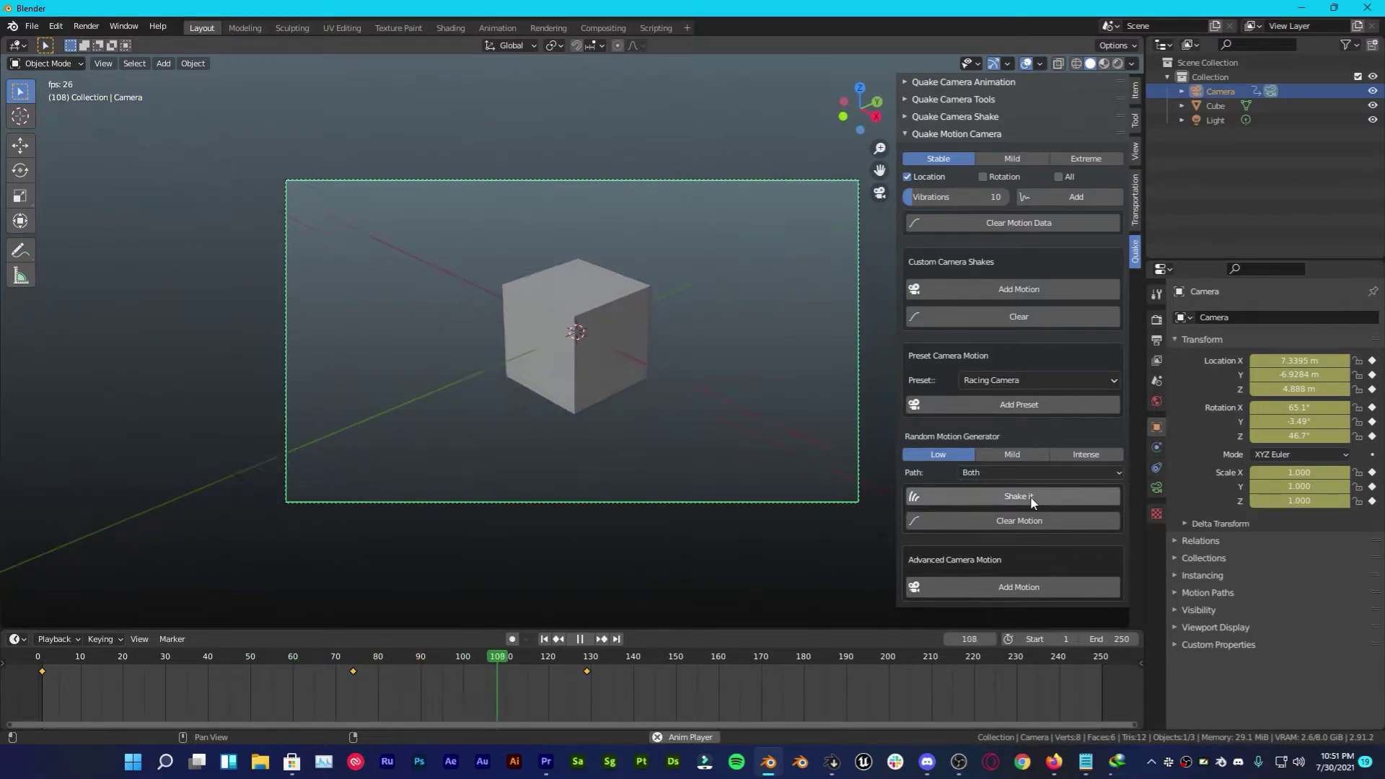
Step: Apply the Face Movement preset camera motion to the camera
{"action": "left_click", "coordinate": [1032, 498]}
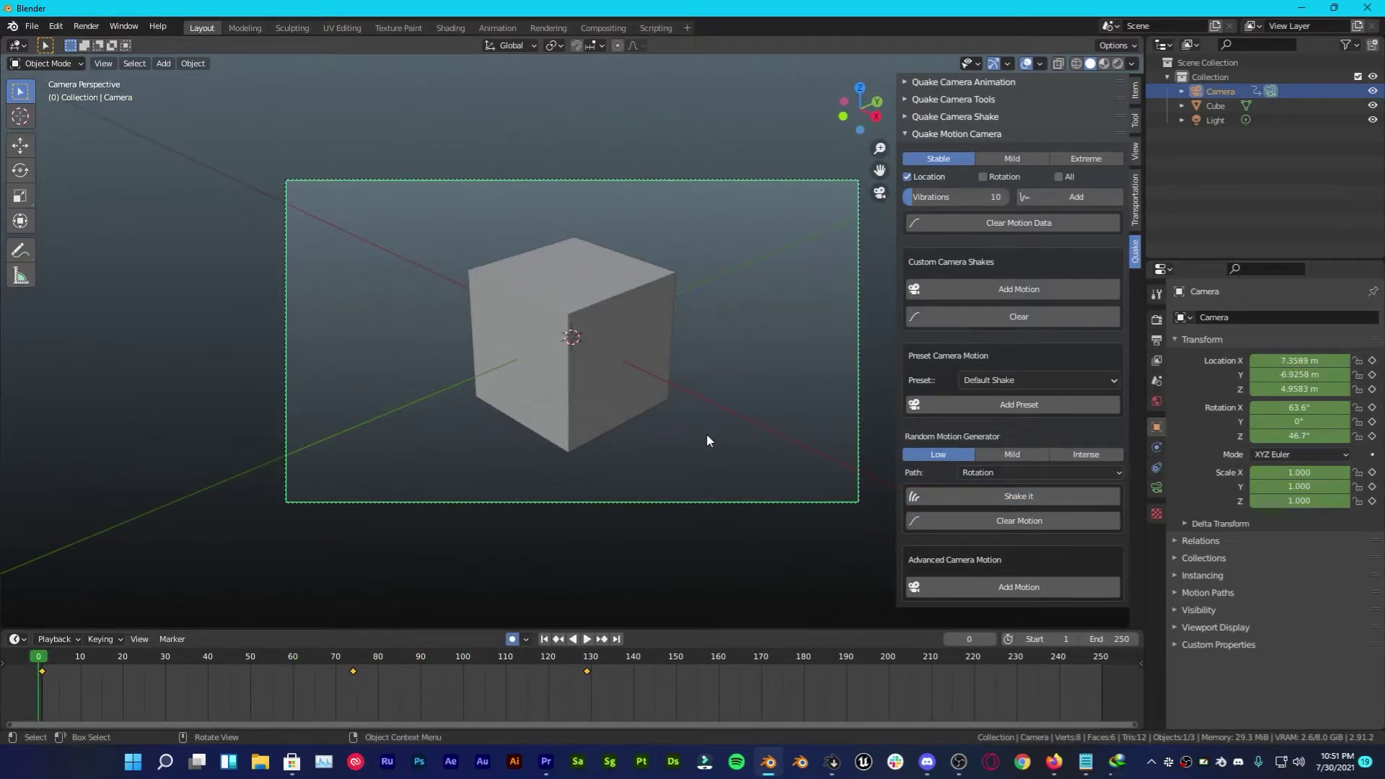
{"action": "left_click", "coordinate": [1003, 381]}
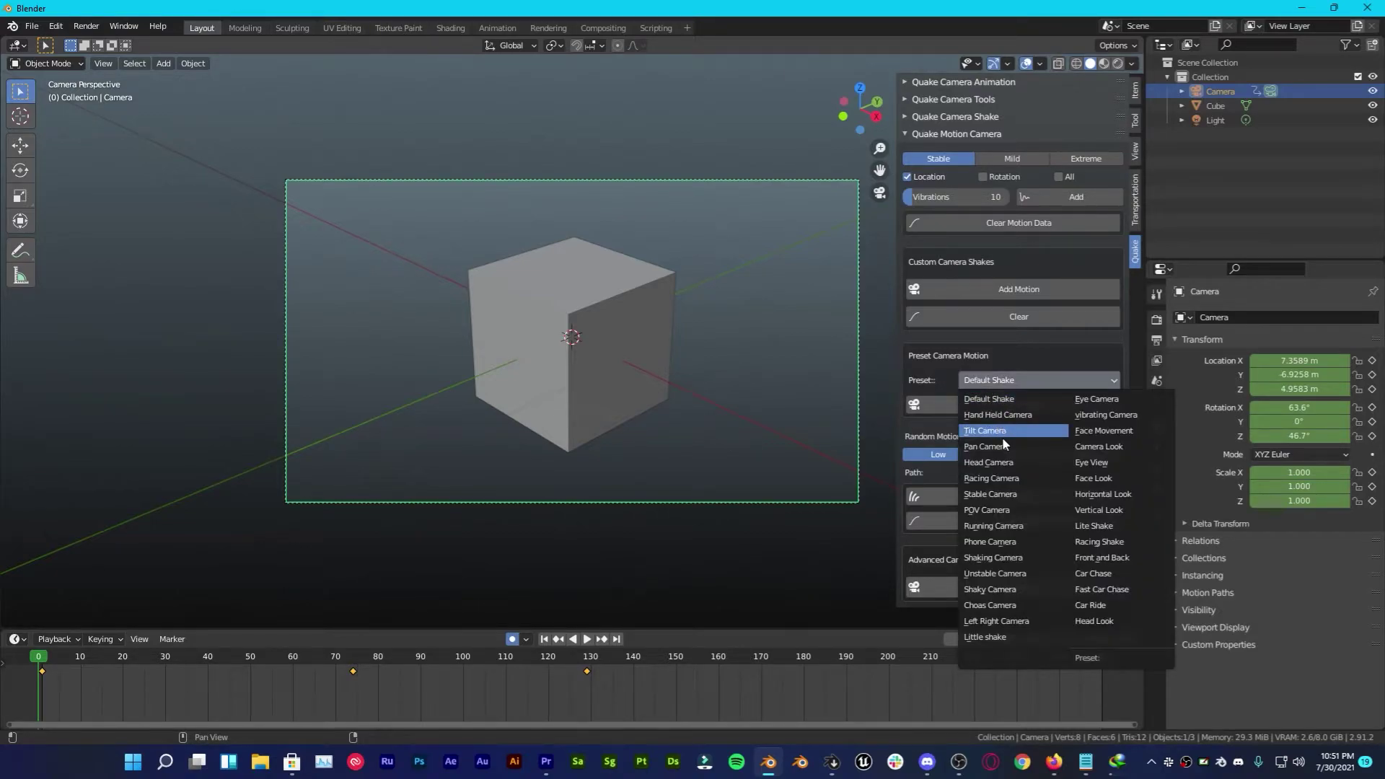
{"action": "left_click", "coordinate": [1084, 433]}
{"action": "left_click", "coordinate": [997, 382]}
{"action": "left_click", "coordinate": [1083, 431]}
{"action": "left_click", "coordinate": [1042, 404]}
Step: Play back the Face Movement camera motion, returning to an earlier frame to watch it again
{"action": "key", "text": "space"}
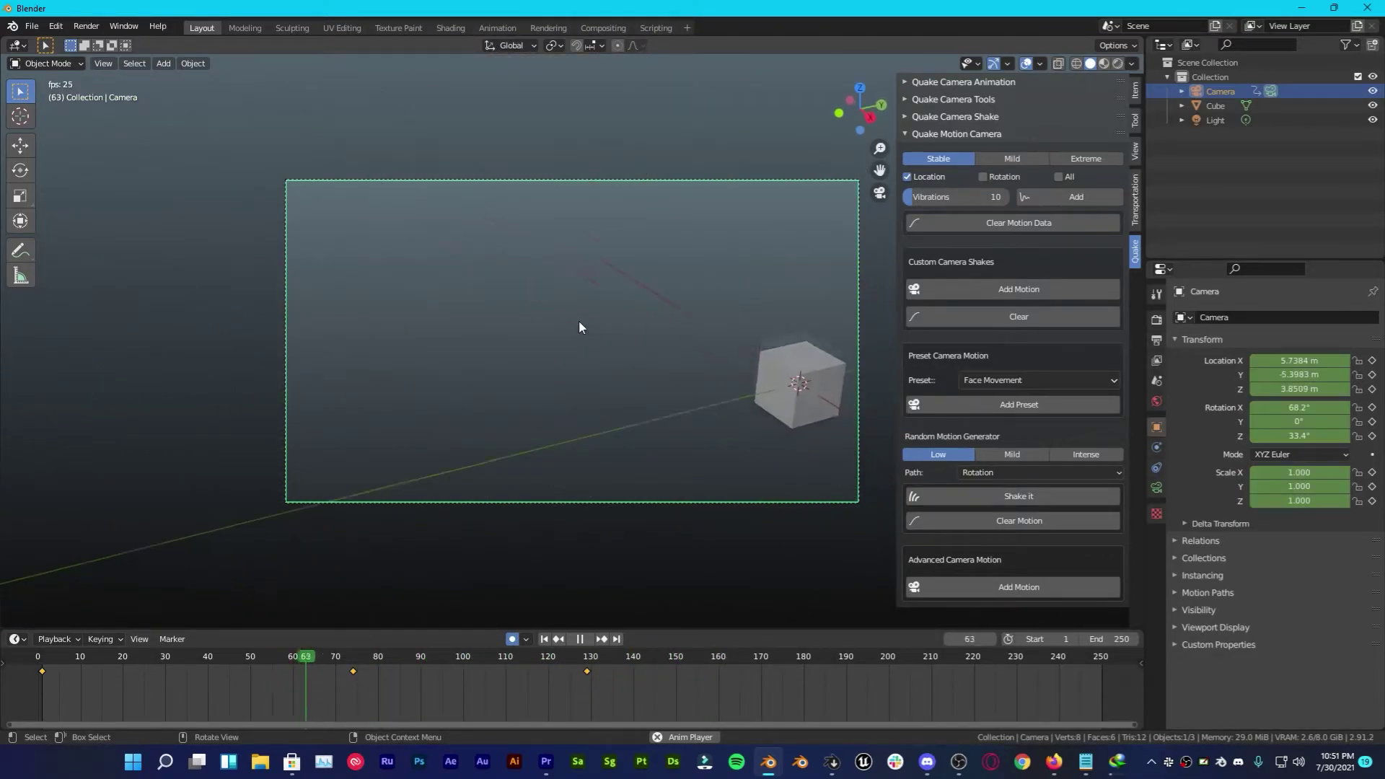
{"action": "key", "text": "space"}
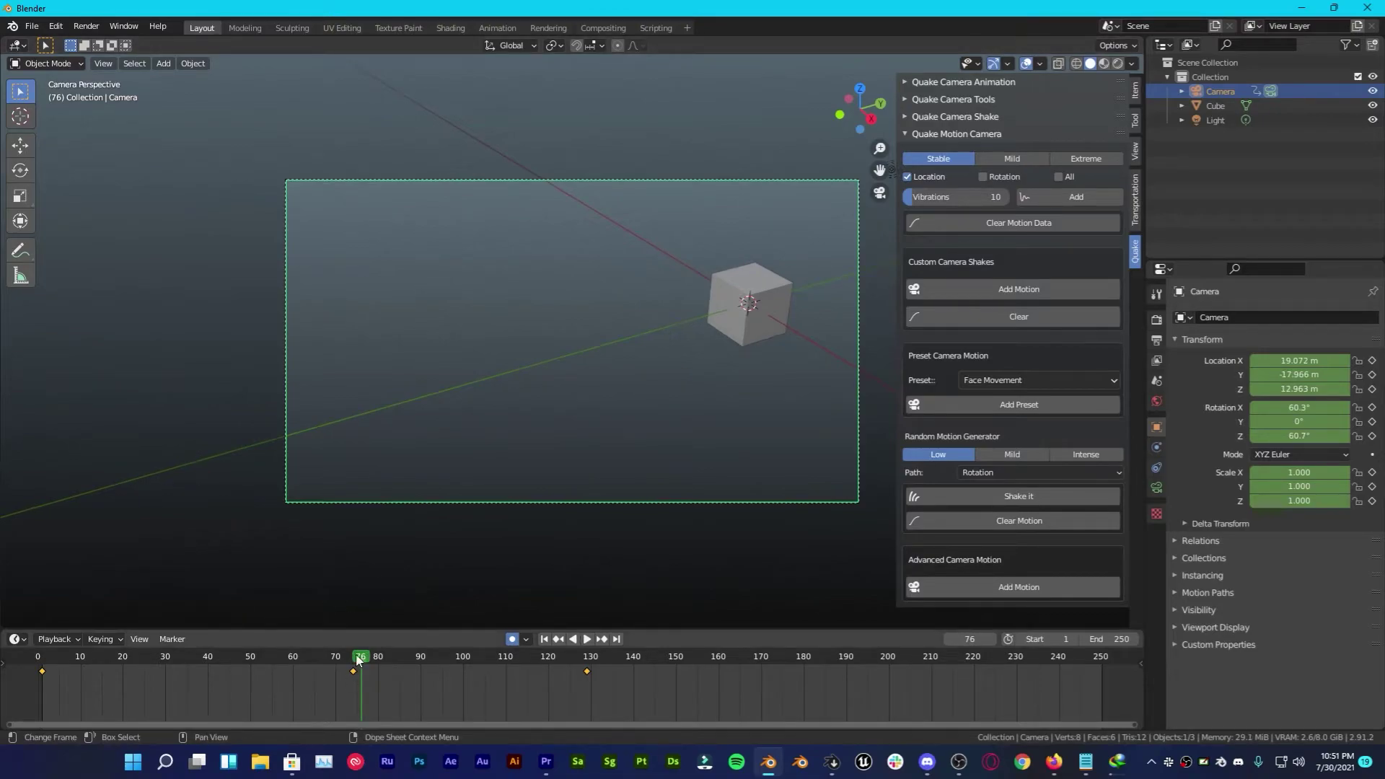
{"action": "key", "text": "shift+Left"}
{"action": "key", "text": "space"}
{"action": "key", "text": "space"}
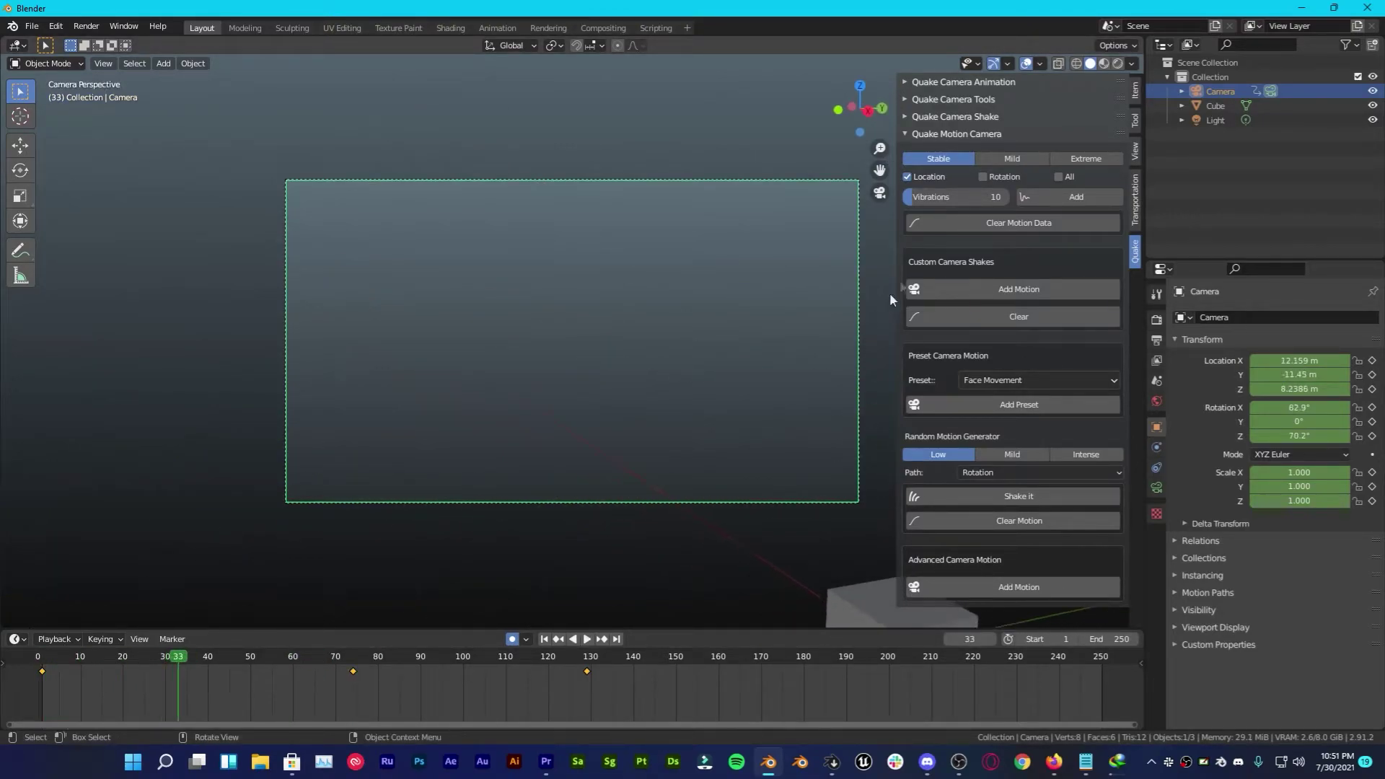
Step: Open the Quake Camera Shake settings and set the interpolation shake Duration to 23
{"action": "left_click", "coordinate": [923, 133]}
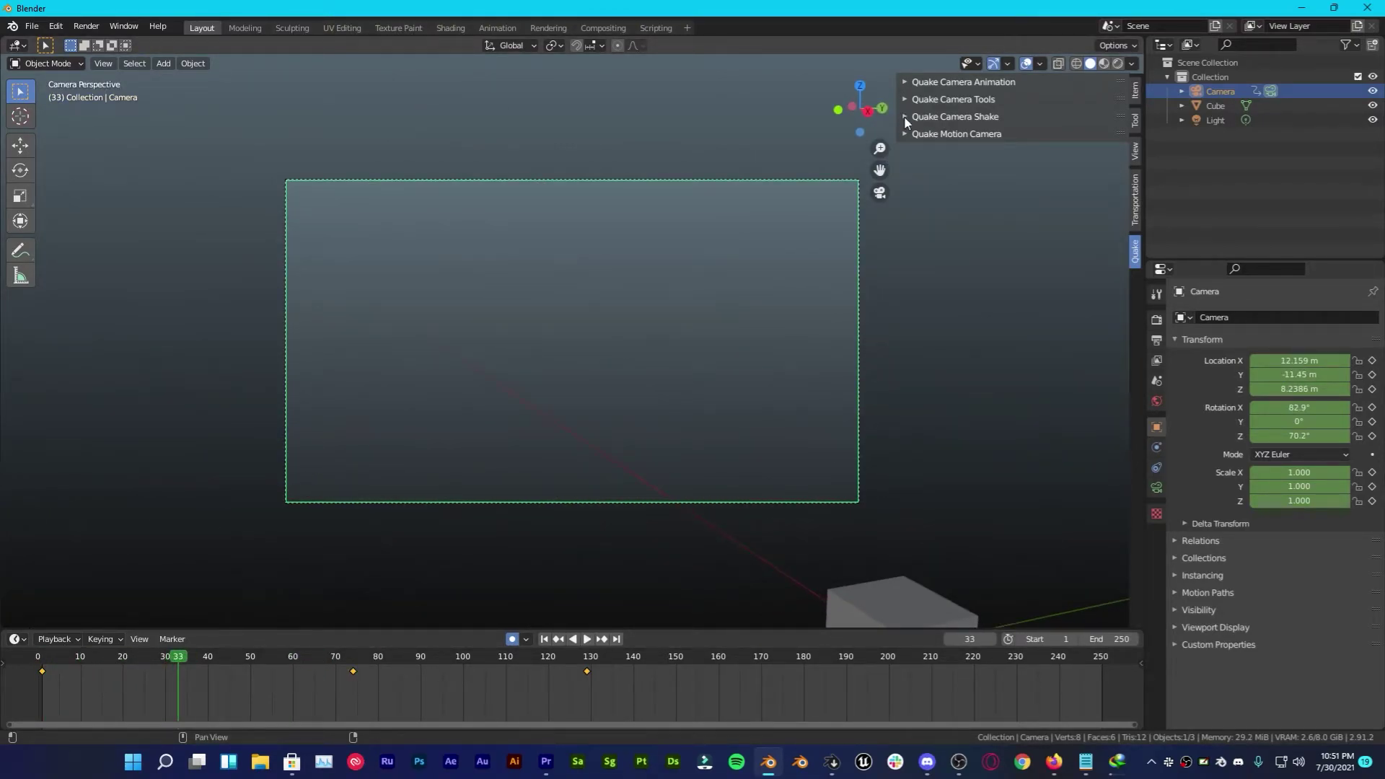
{"action": "left_click", "coordinate": [906, 117]}
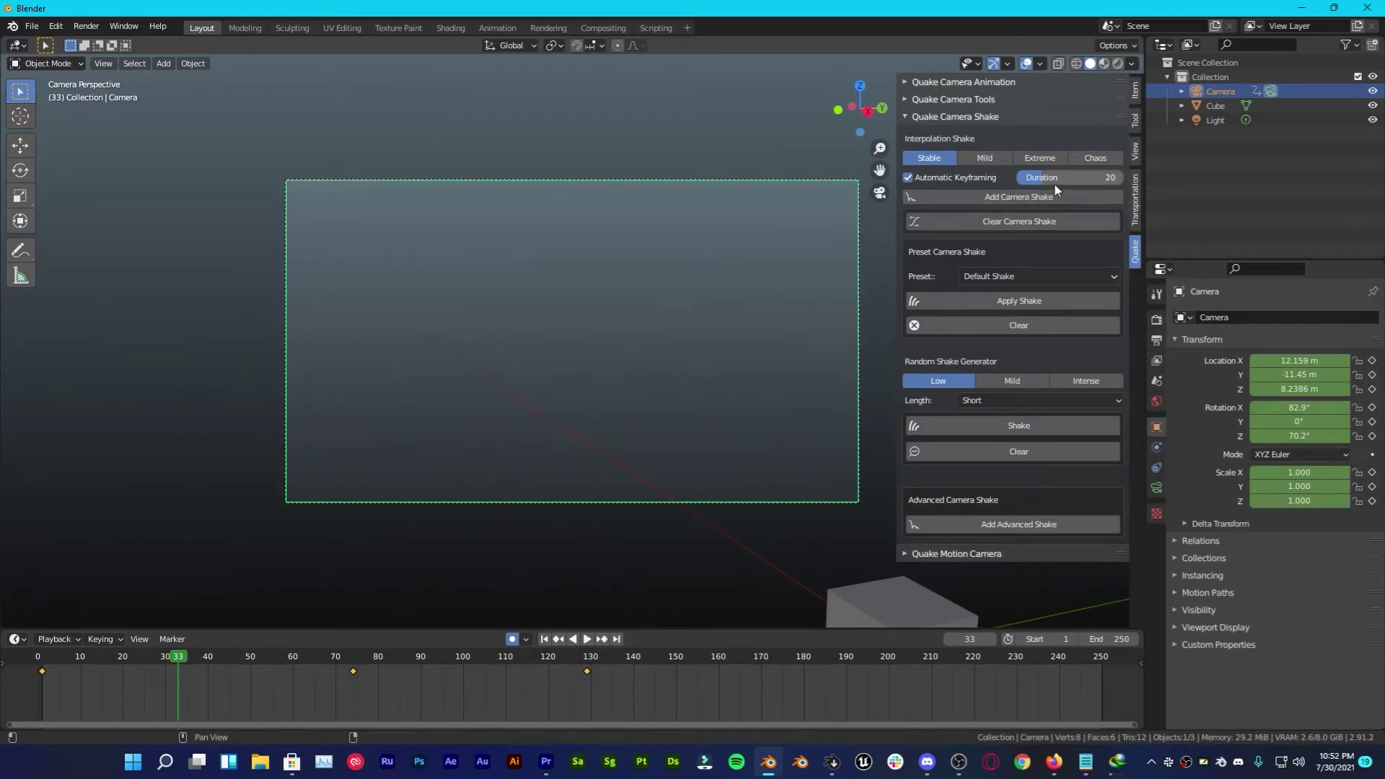
{"action": "mouse_move", "coordinate": [1055, 185]}
{"action": "left_mouse_down"}
{"action": "mouse_move", "coordinate": [1046, 177]}
{"action": "mouse_move", "coordinate": [1104, 177]}
{"action": "mouse_move", "coordinate": [1050, 177]}
{"action": "left_mouse_up"}
Step: Choose the Earth Quake shake preset and add a Stable interpolation shake with automatic keyframing to the camera
{"action": "left_click", "coordinate": [985, 272]}
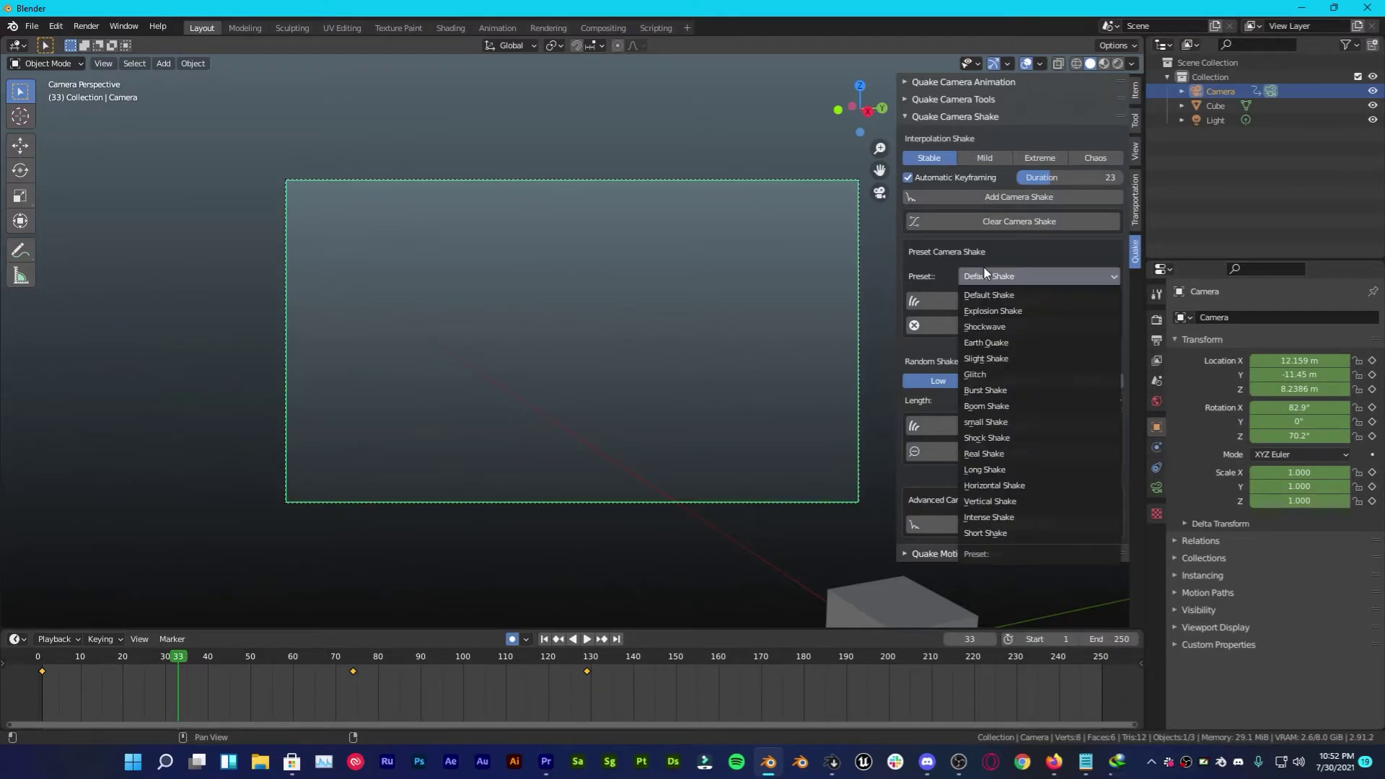
{"action": "left_click", "coordinate": [986, 343]}
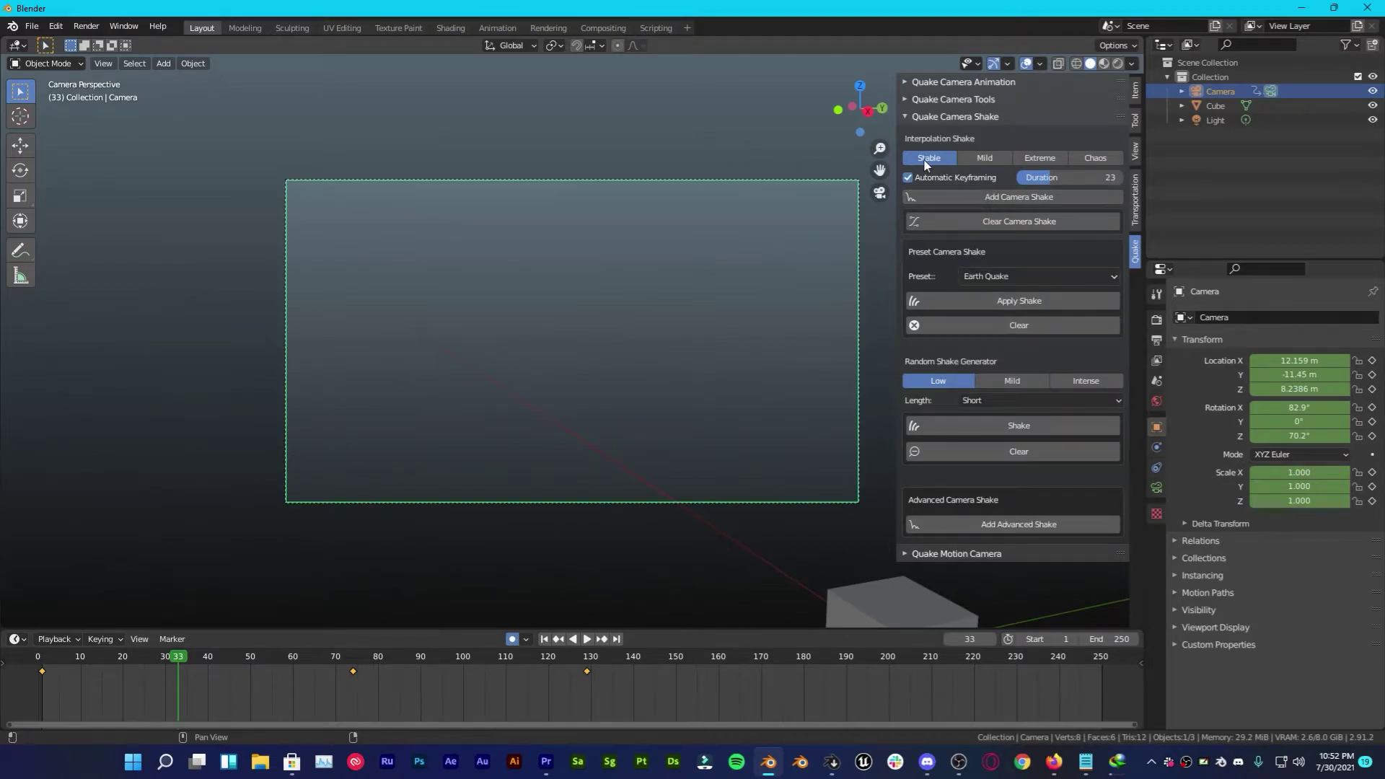
{"action": "left_click", "coordinate": [951, 197]}
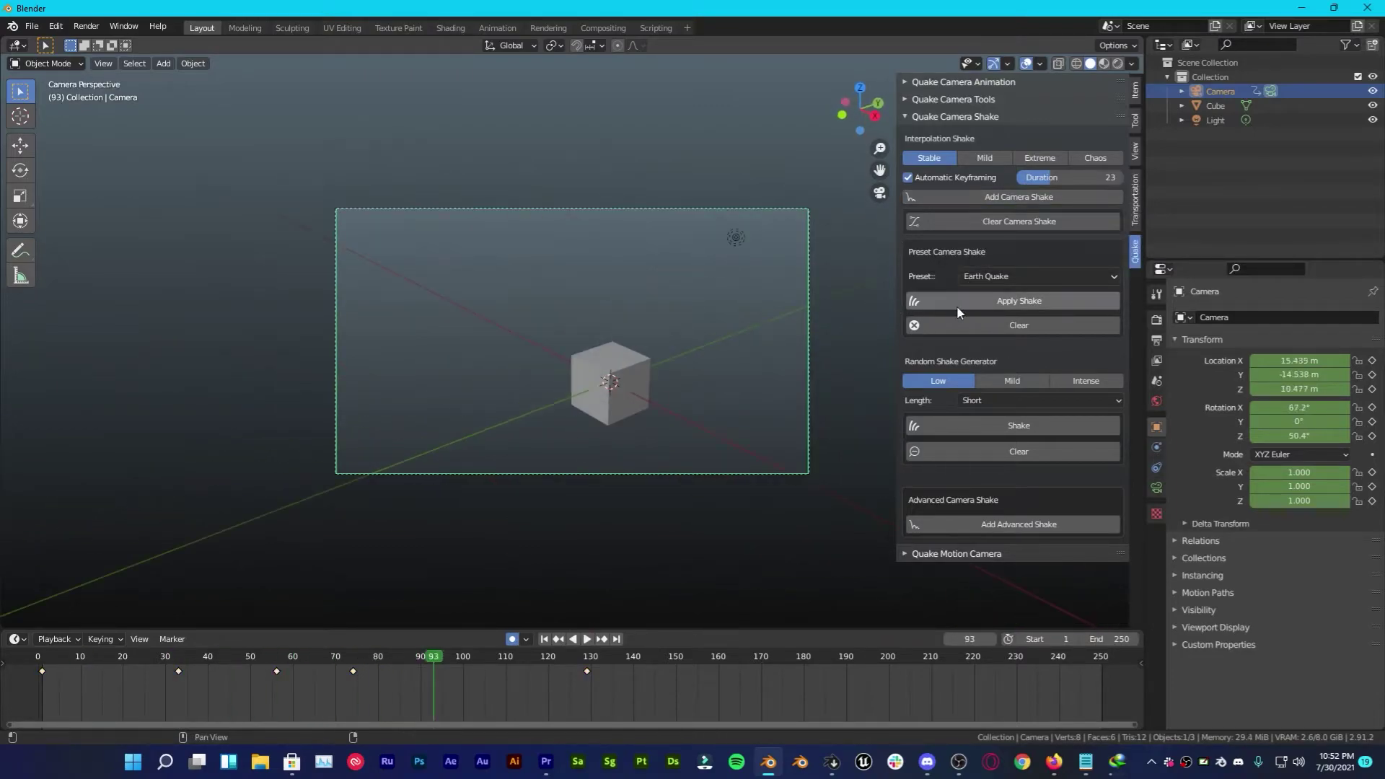
Step: Apply the Earth Quake preset shake to the camera at frame 93, play the animation and go to frame 189
{"action": "left_click", "coordinate": [993, 296]}
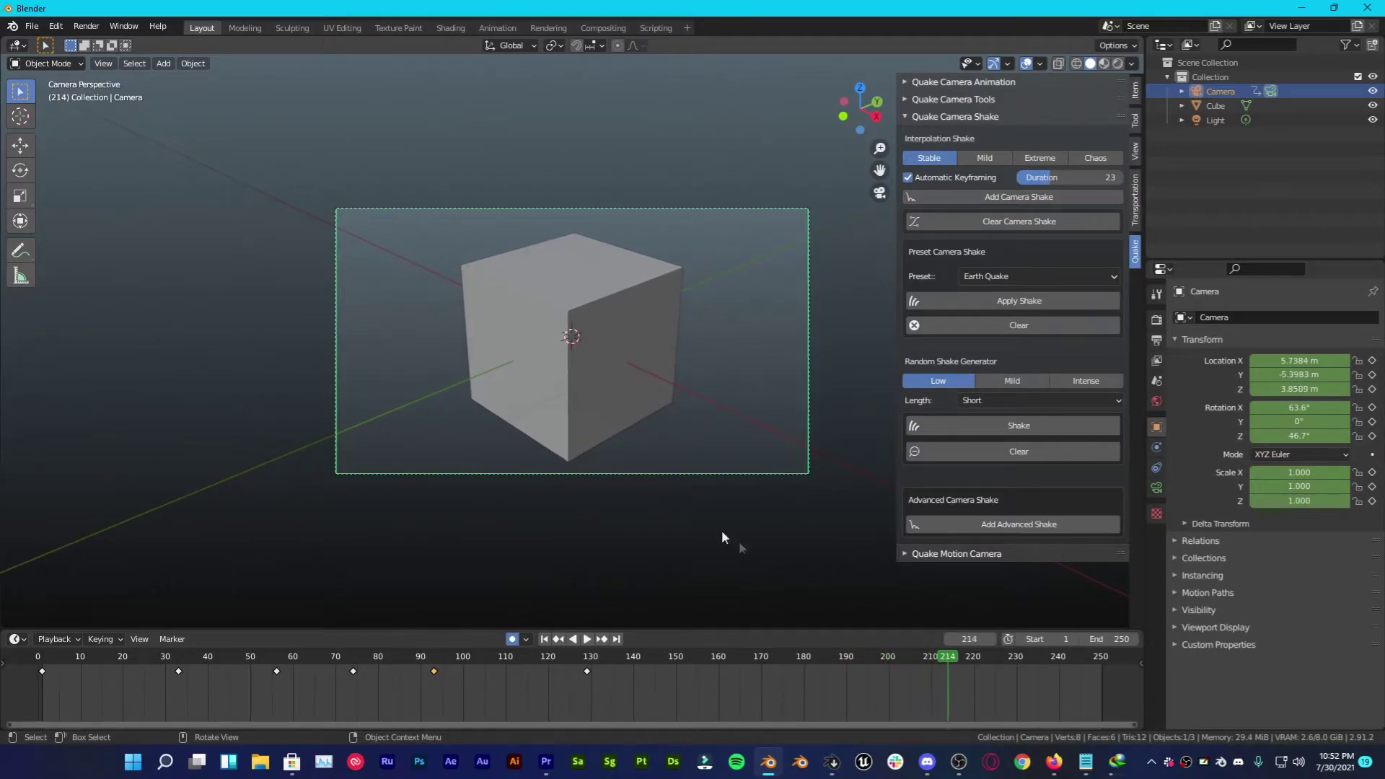
{"action": "key", "text": "space"}
{"action": "left_click", "coordinate": [842, 663]}
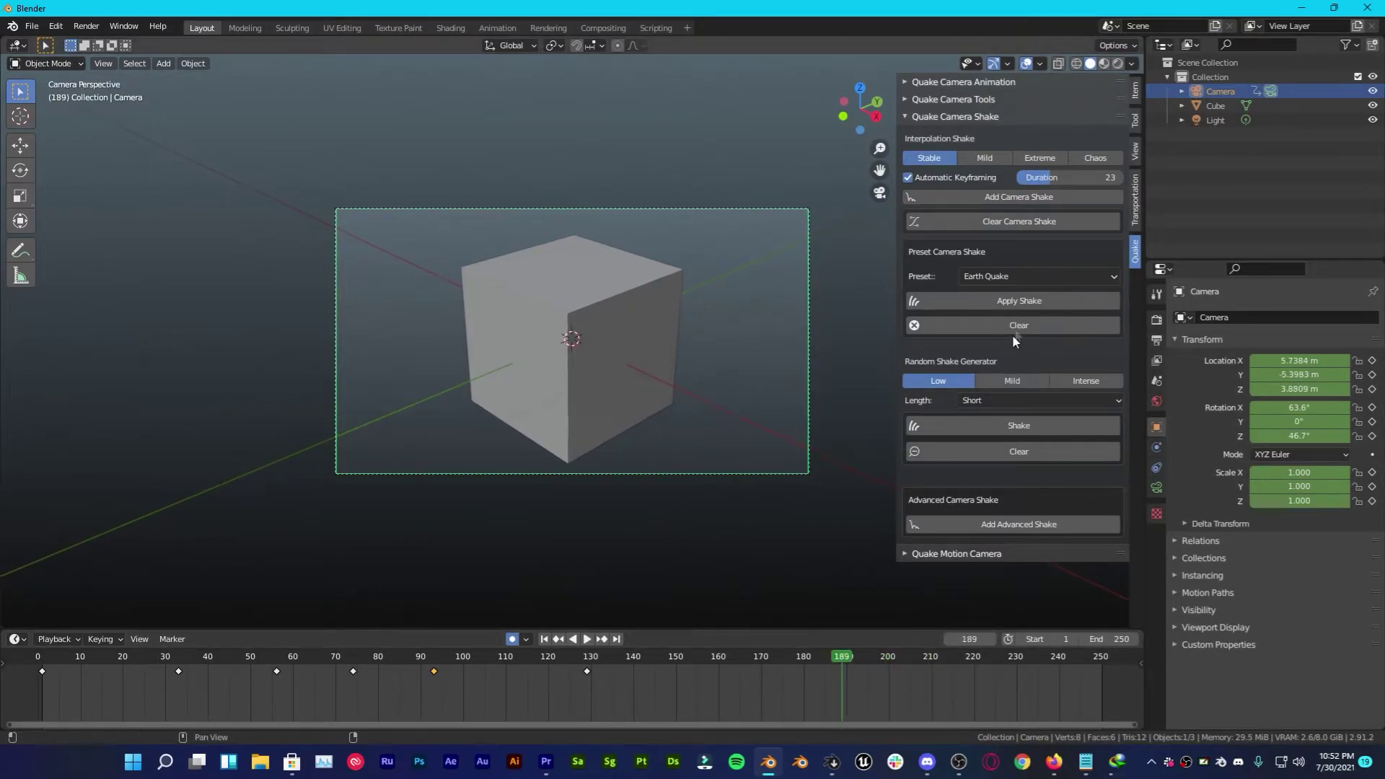
Step: Try the Glitch preset shake at frame 189 with playback, and apply another preset shake at frame 201
{"action": "left_click", "coordinate": [1041, 276]}
{"action": "left_click", "coordinate": [996, 374]}
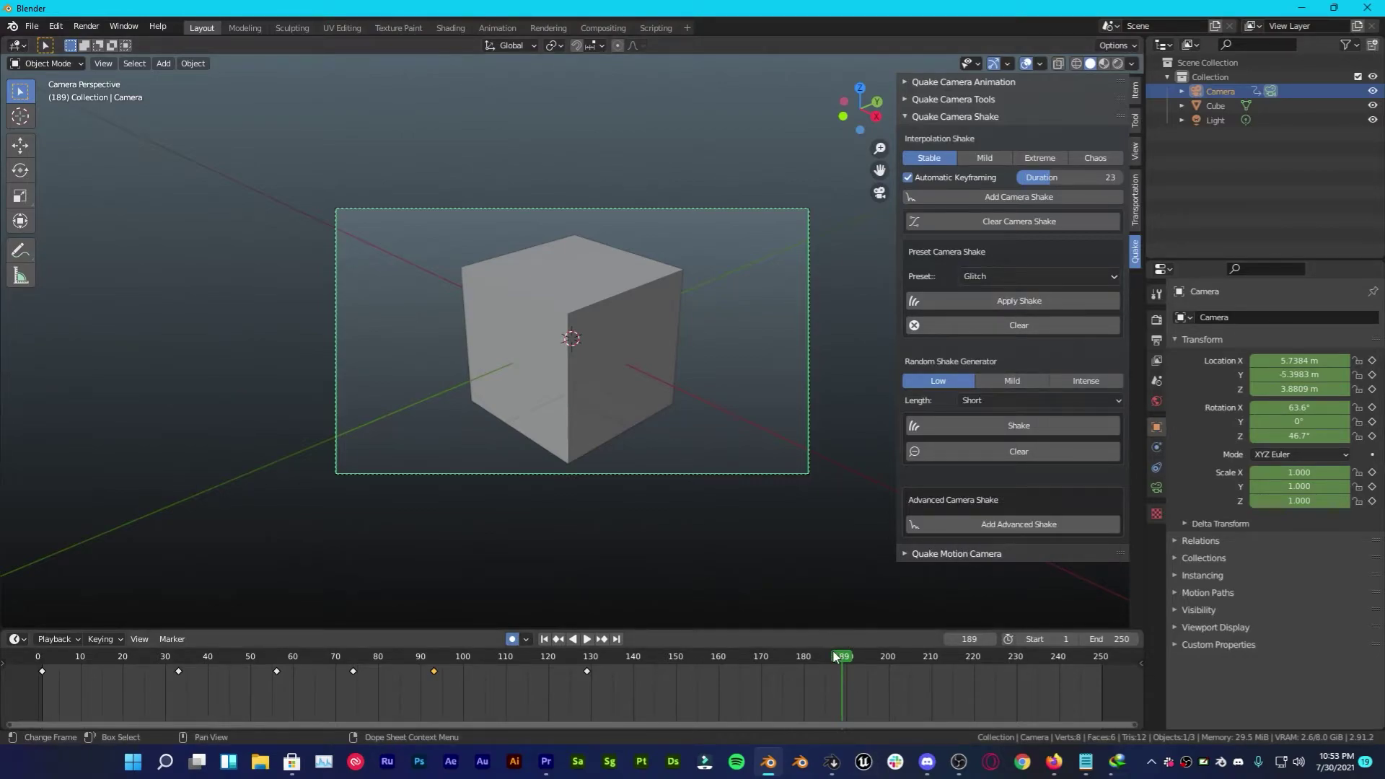
{"action": "left_click", "coordinate": [1034, 309]}
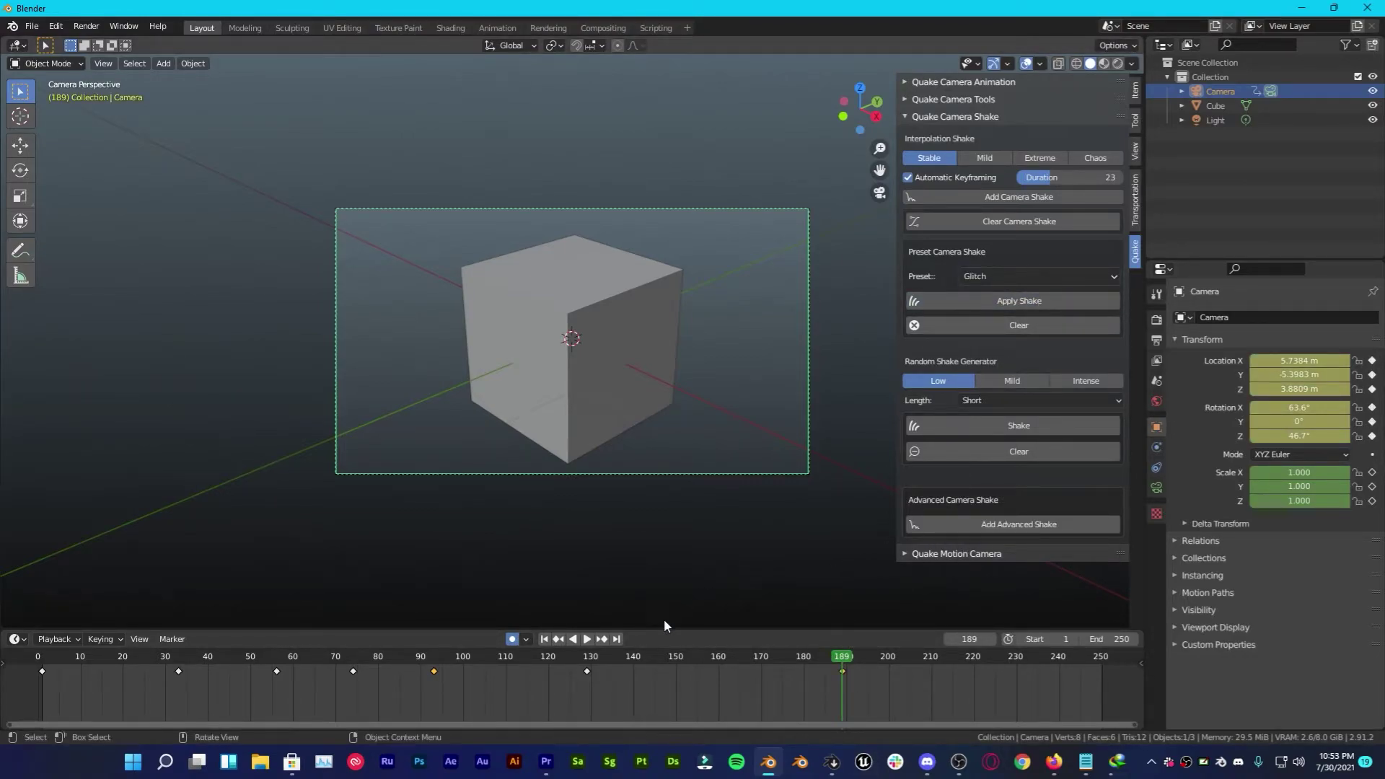
{"action": "key", "text": "space"}
{"action": "left_click", "coordinate": [684, 657]}
{"action": "key", "text": "space"}
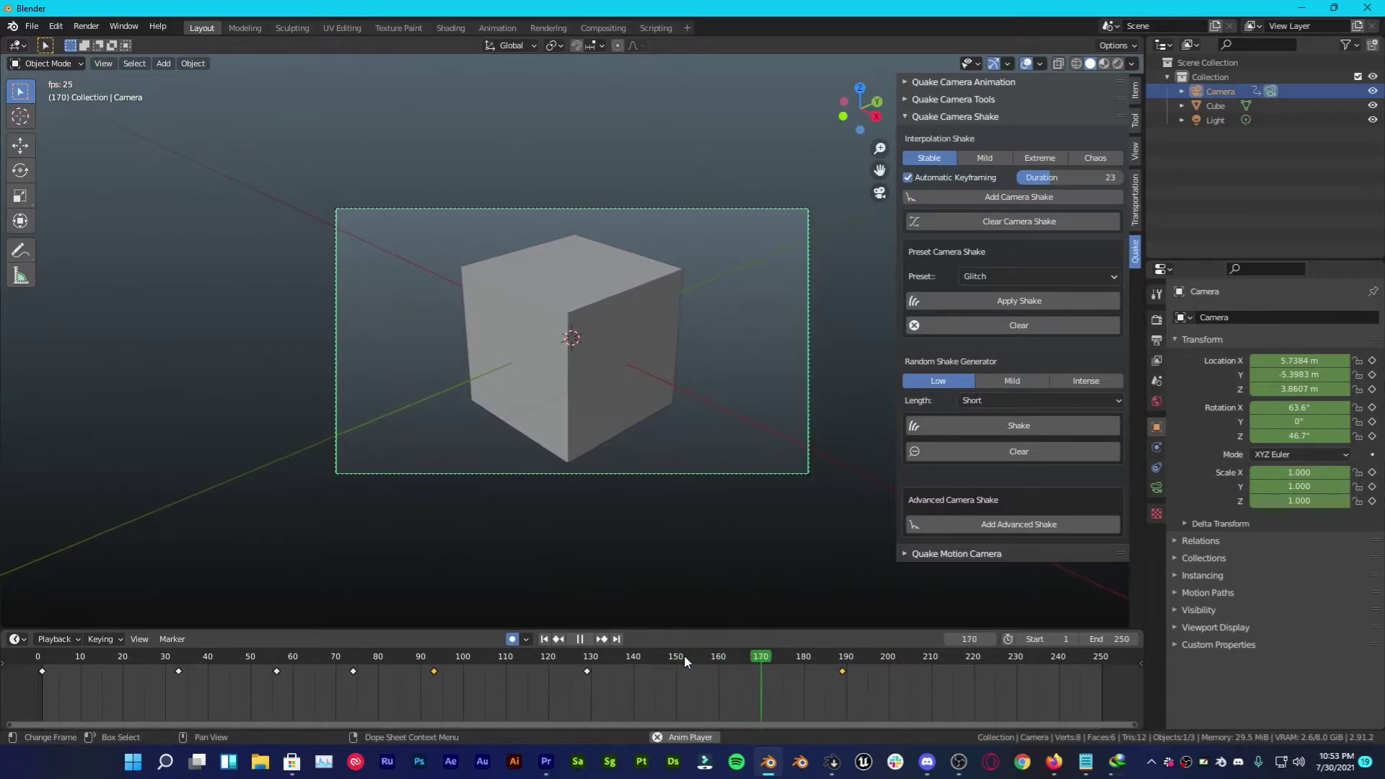
{"action": "key", "text": "space"}
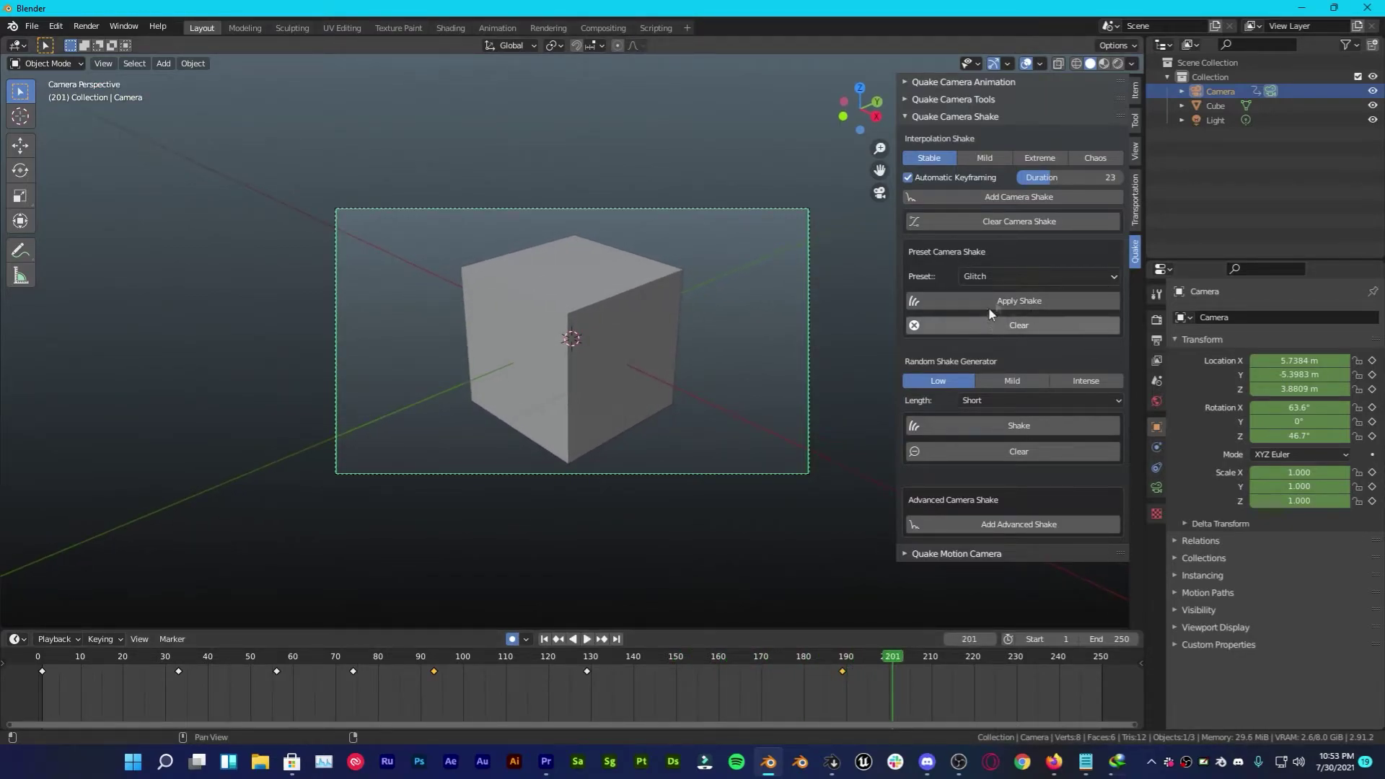
{"action": "left_click", "coordinate": [1019, 301]}
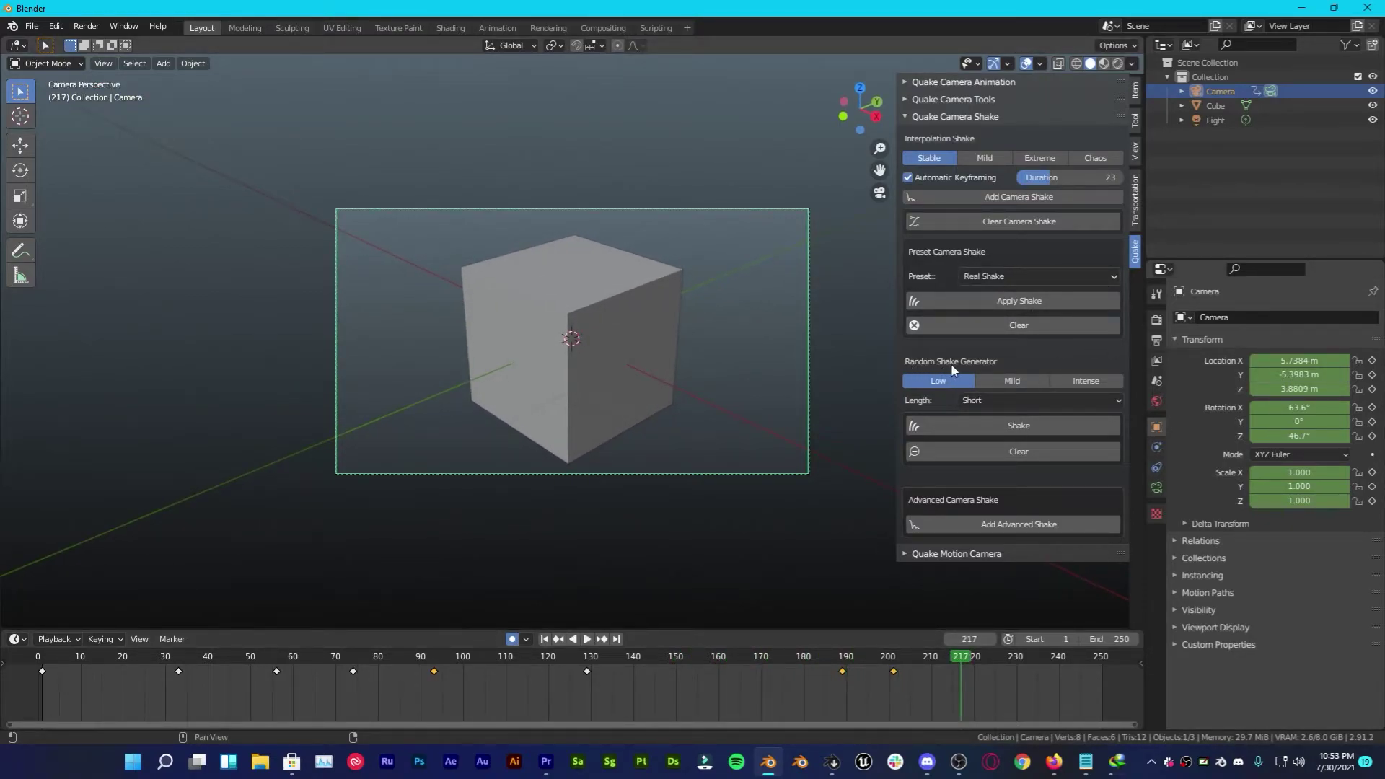
Step: Delete the camera shake keyframes at frames 189 and 201 and play back the animation
{"action": "key", "text": "x"}
{"action": "left_click", "coordinate": [801, 686]}
{"action": "left_click", "coordinate": [807, 659]}
{"action": "key", "text": "space"}
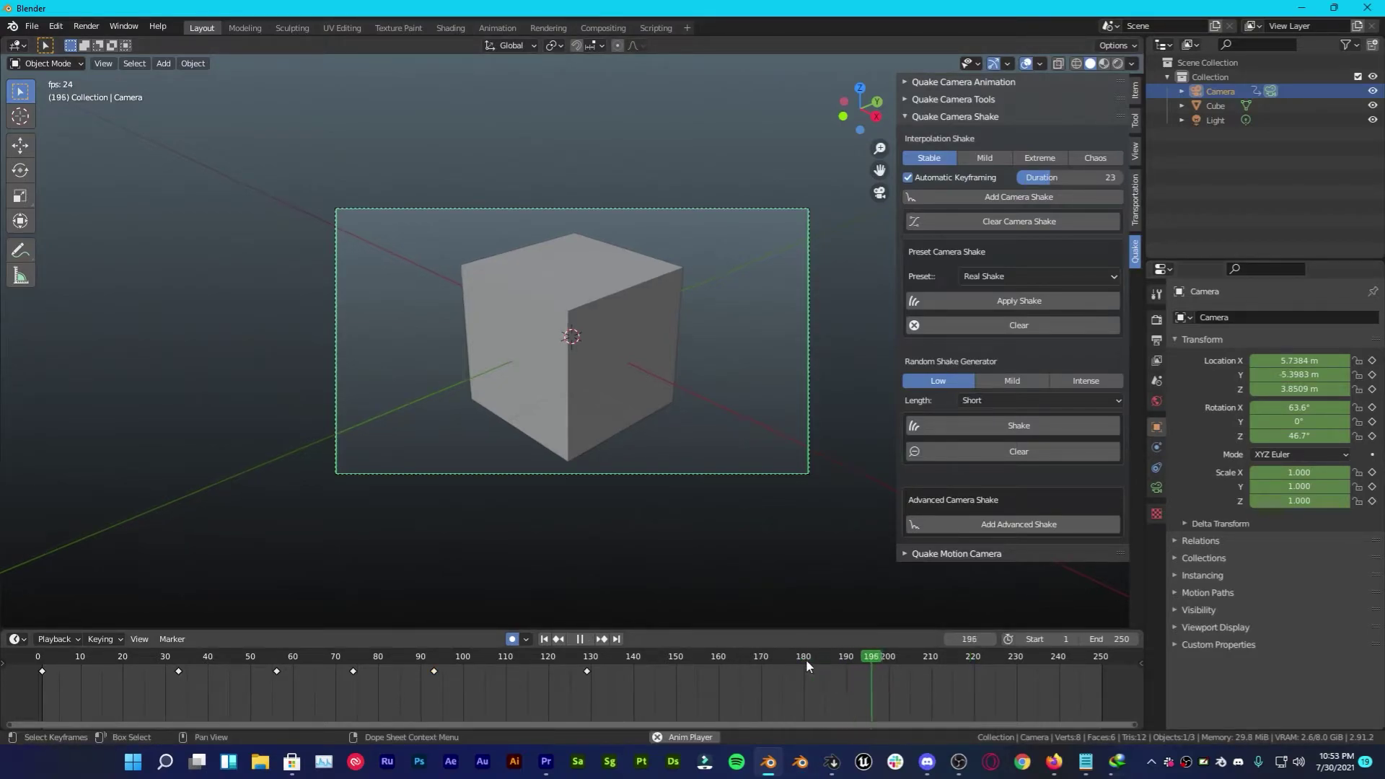
{"action": "key", "text": "space"}
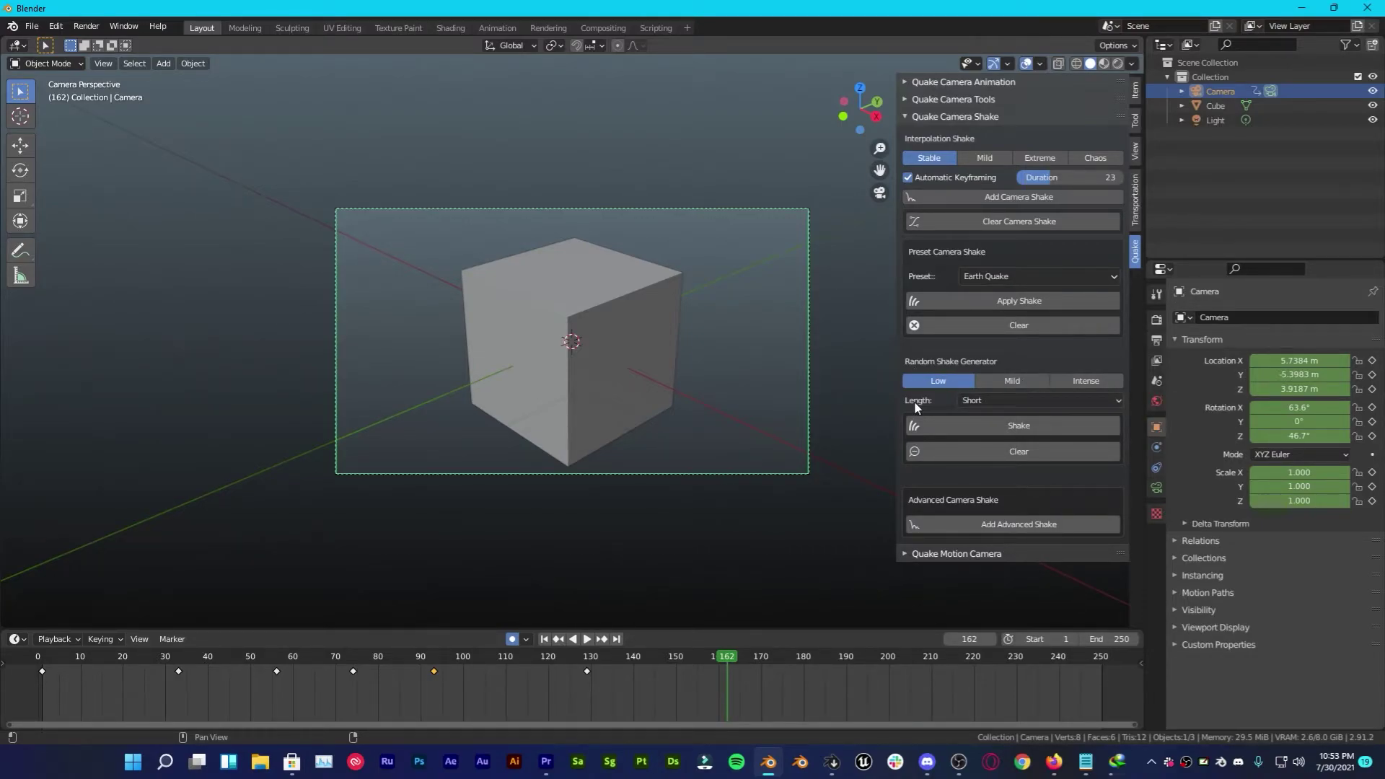
Step: Generate a Low random camera shake with Short length at frame 162 and play it back from frame 150
{"action": "left_click", "coordinate": [968, 402]}
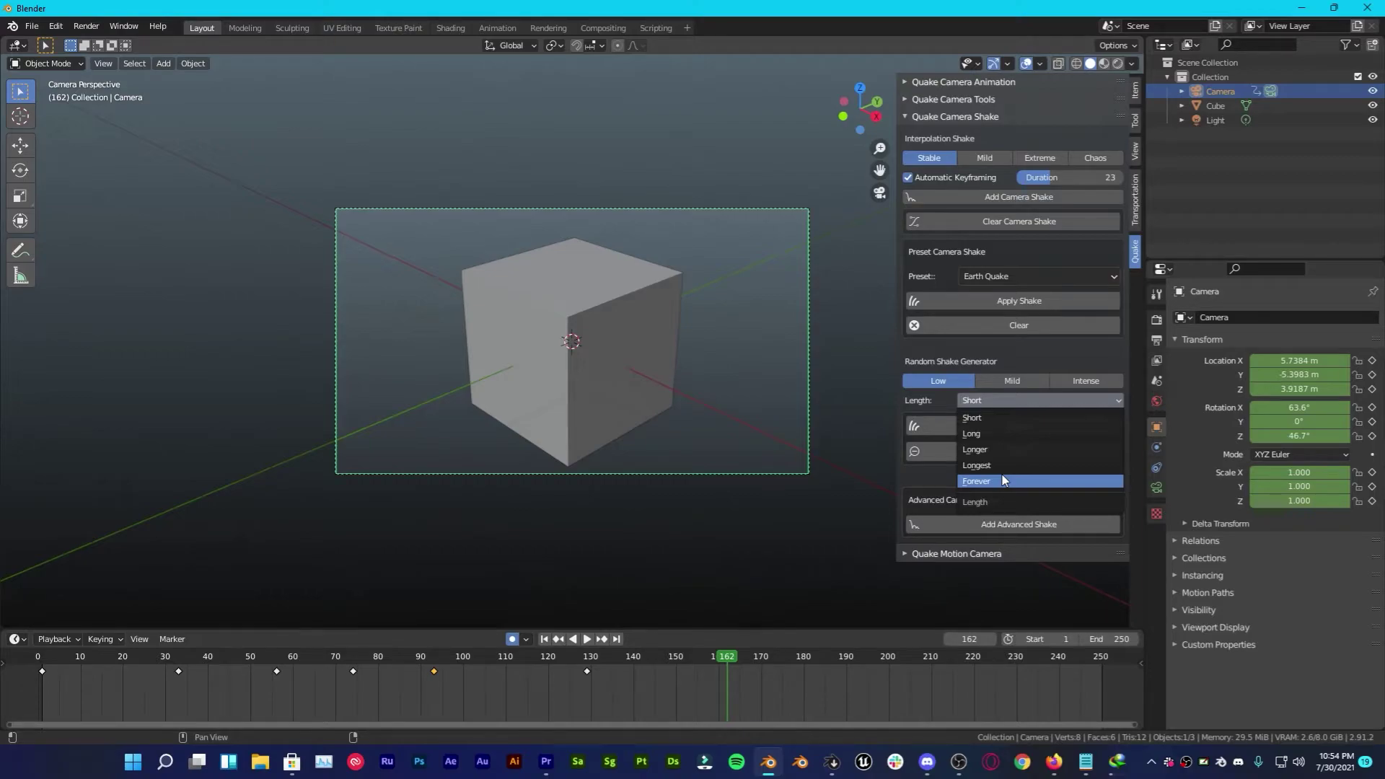
{"action": "left_click", "coordinate": [981, 417]}
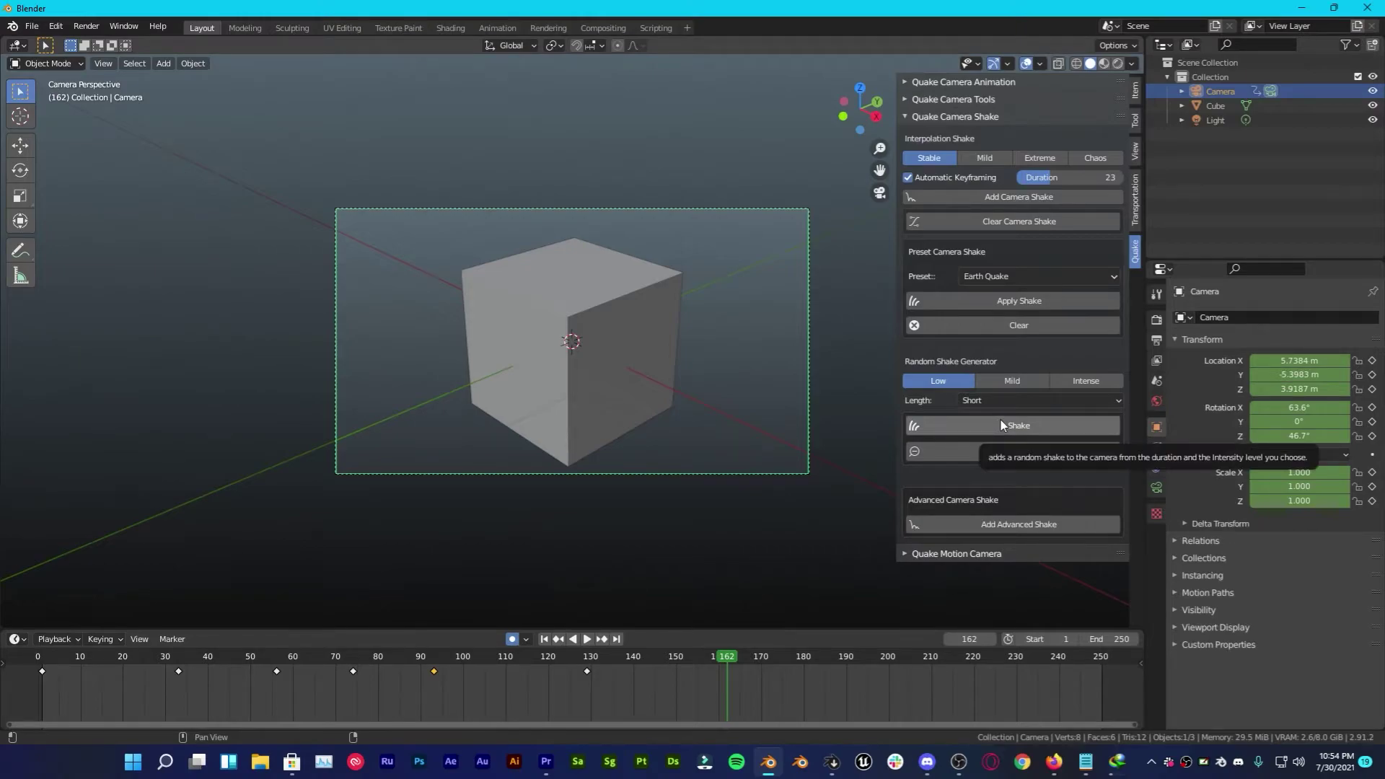
{"action": "left_click", "coordinate": [999, 433]}
{"action": "left_click", "coordinate": [678, 662]}
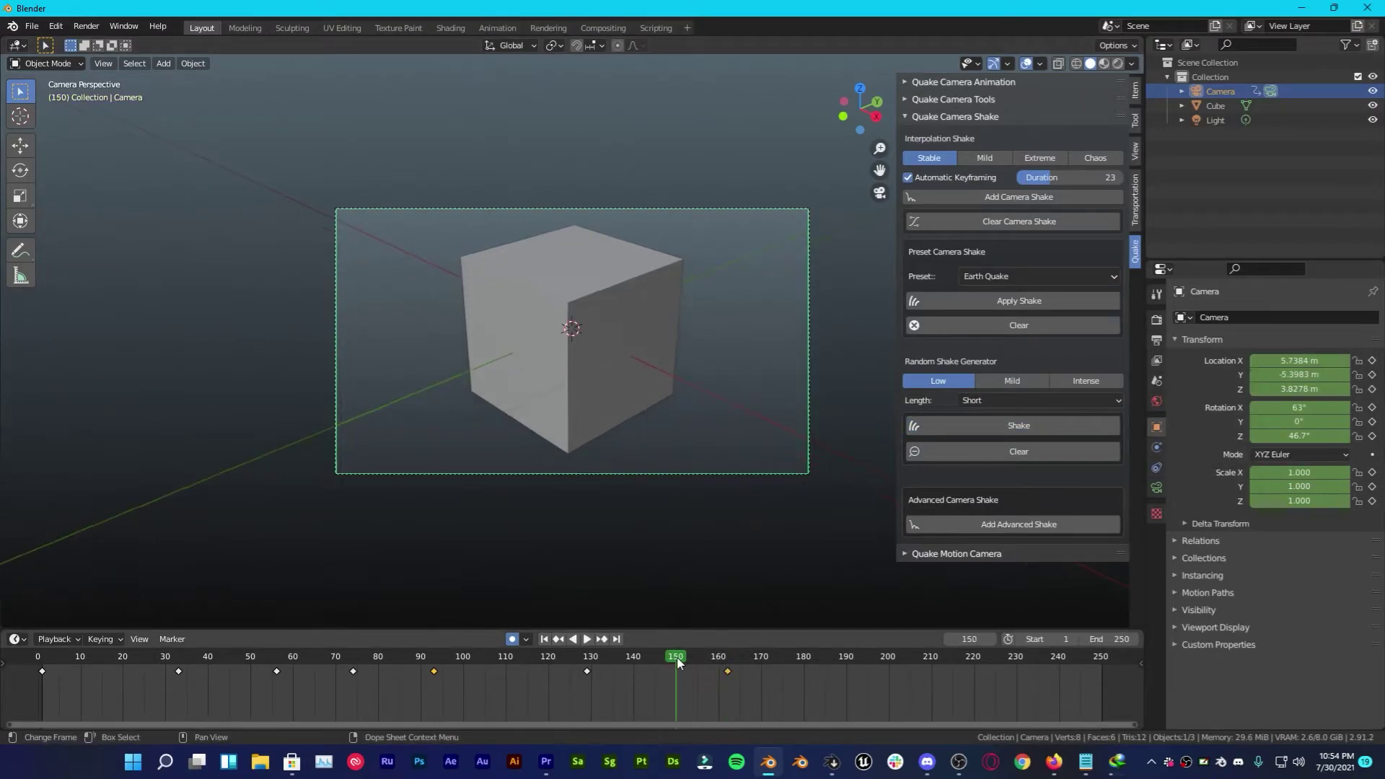
{"action": "key", "text": "space"}
{"action": "key", "text": "space"}
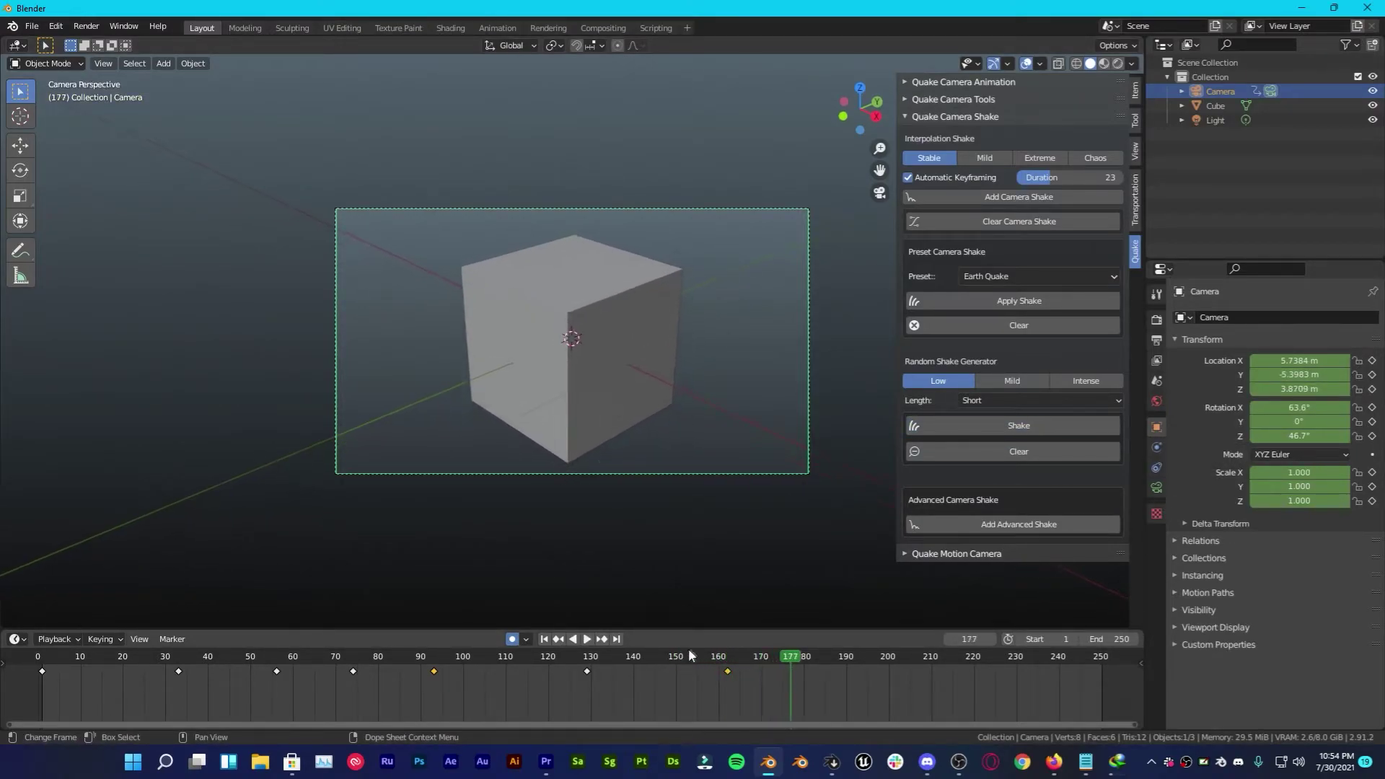
Step: Return to frame 162, generate the Low, Short random shake again and play back the result
{"action": "left_click", "coordinate": [729, 659]}
{"action": "key", "text": "space"}
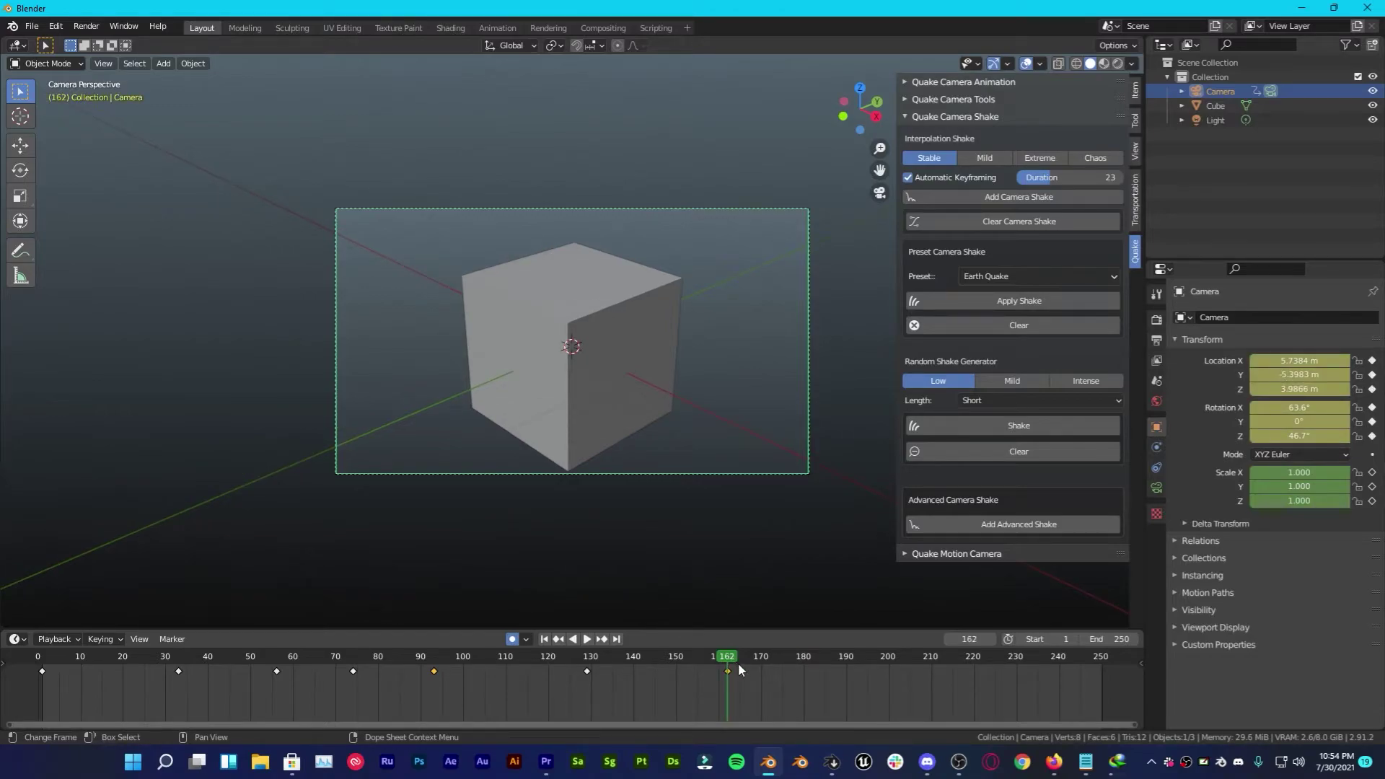
{"action": "left_click", "coordinate": [1060, 425]}
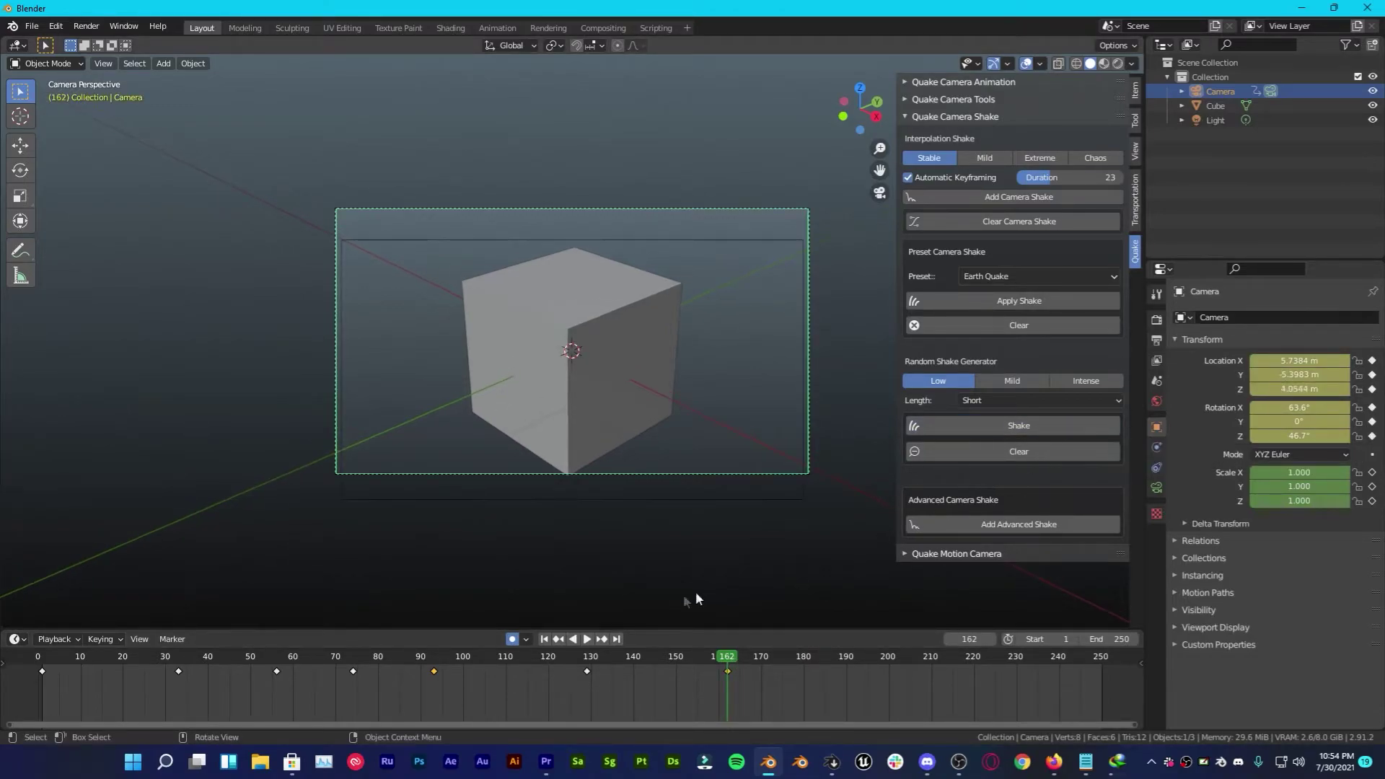
{"action": "key", "text": "space"}
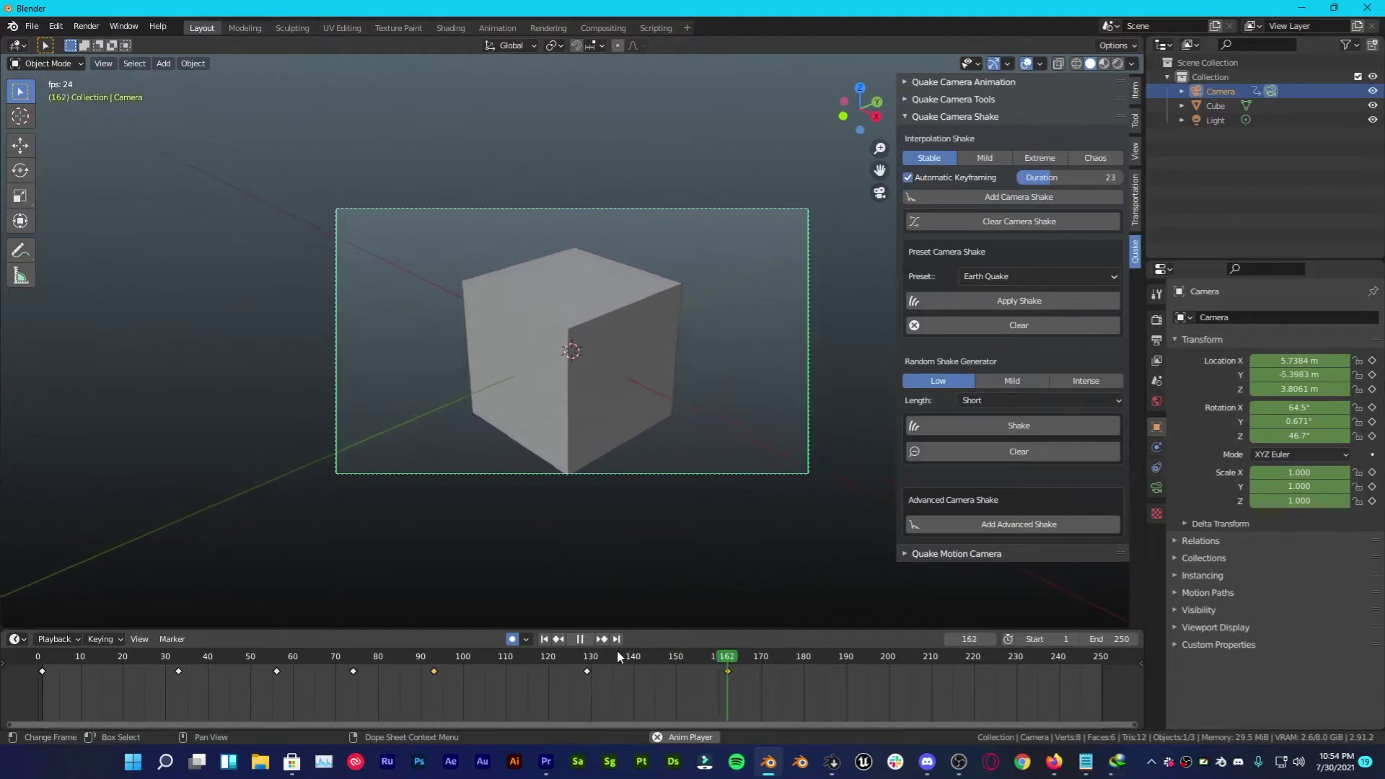
{"action": "key", "text": "space"}
Step: Add a third Low, Short random shake to the camera at frame 162 and review the playback
{"action": "left_click", "coordinate": [729, 661]}
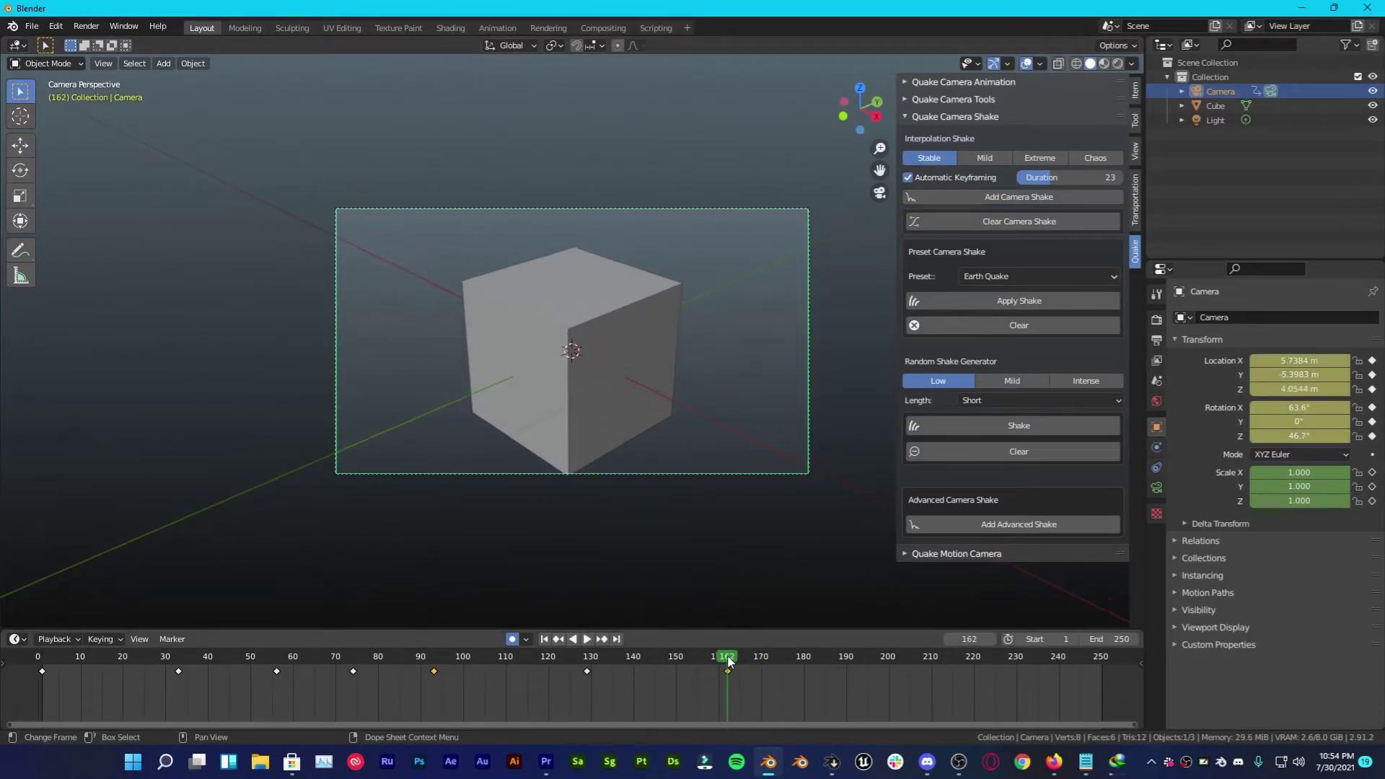
{"action": "left_click", "coordinate": [998, 425]}
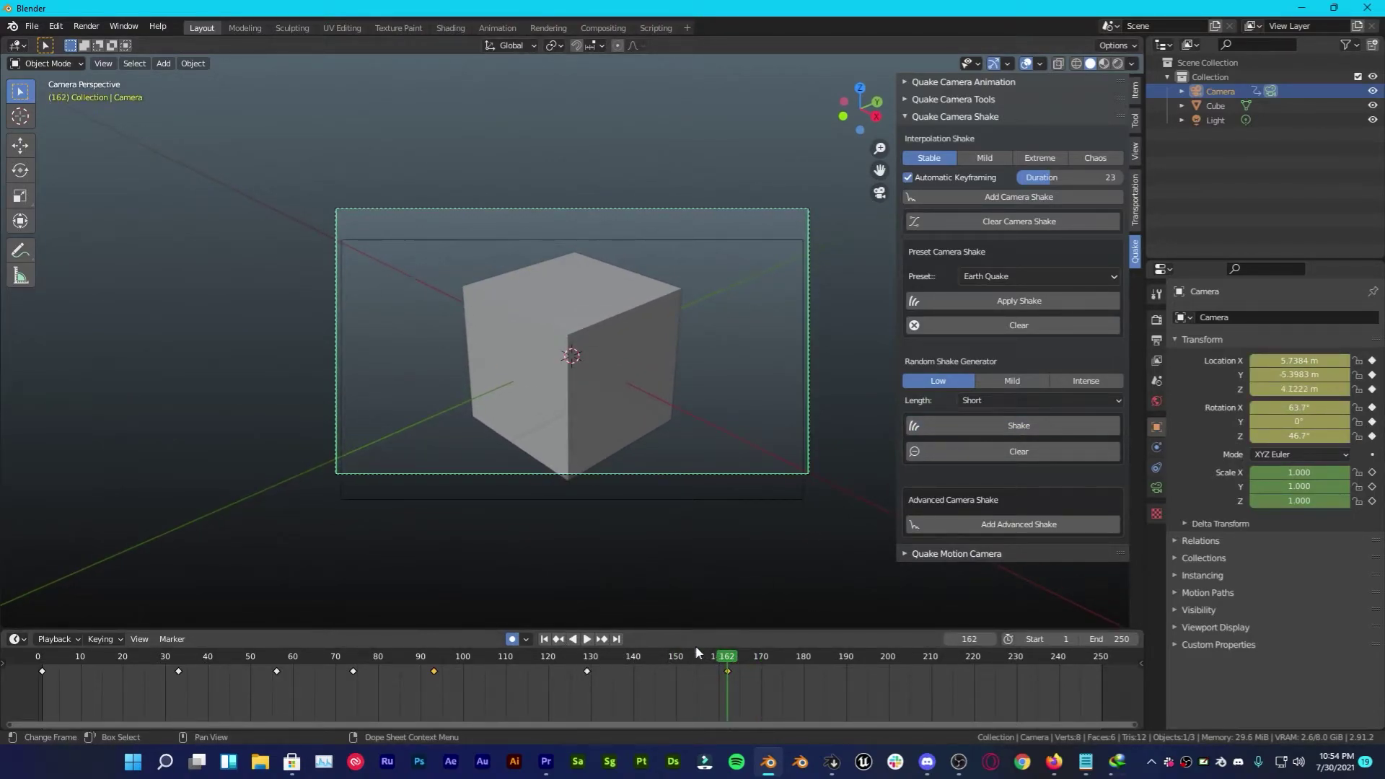
{"action": "key", "text": "space"}
{"action": "key", "text": "space"}
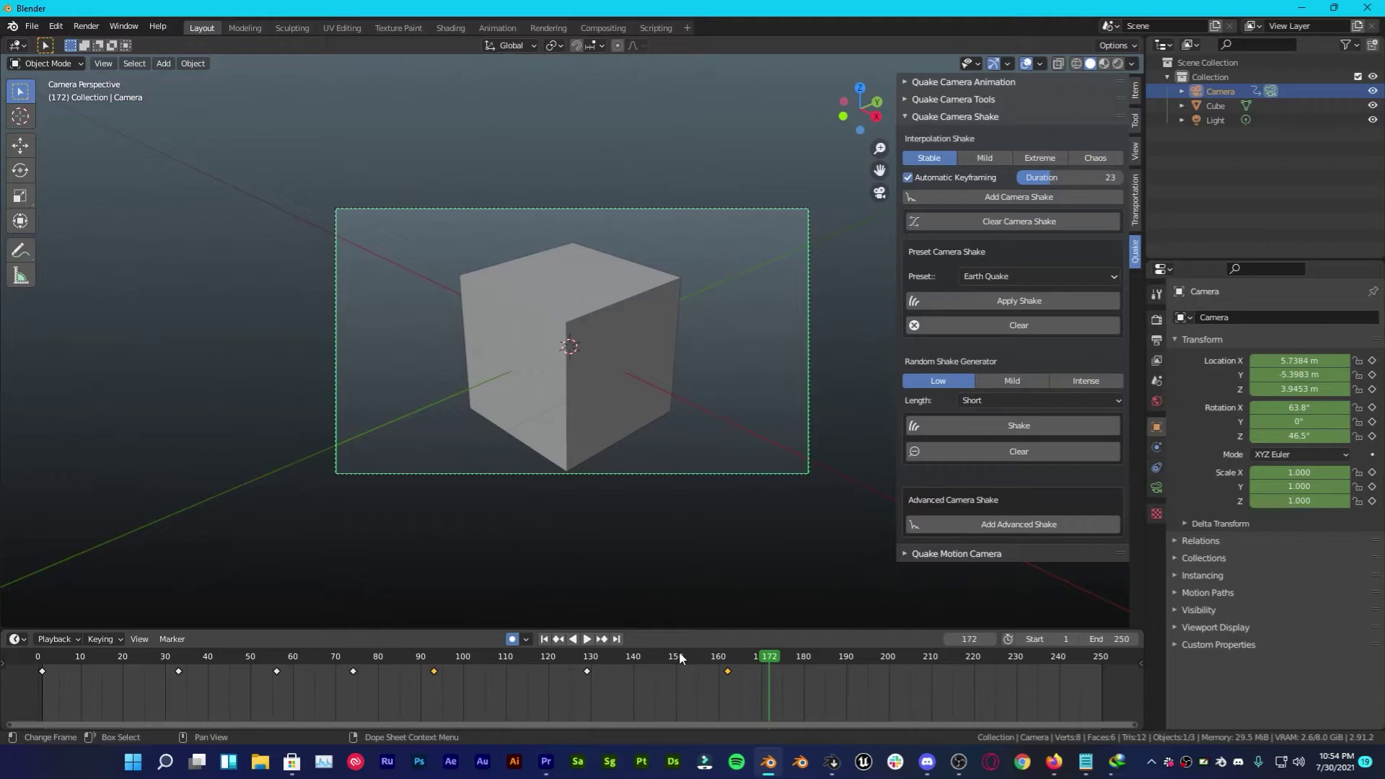
{"action": "key", "text": "space"}
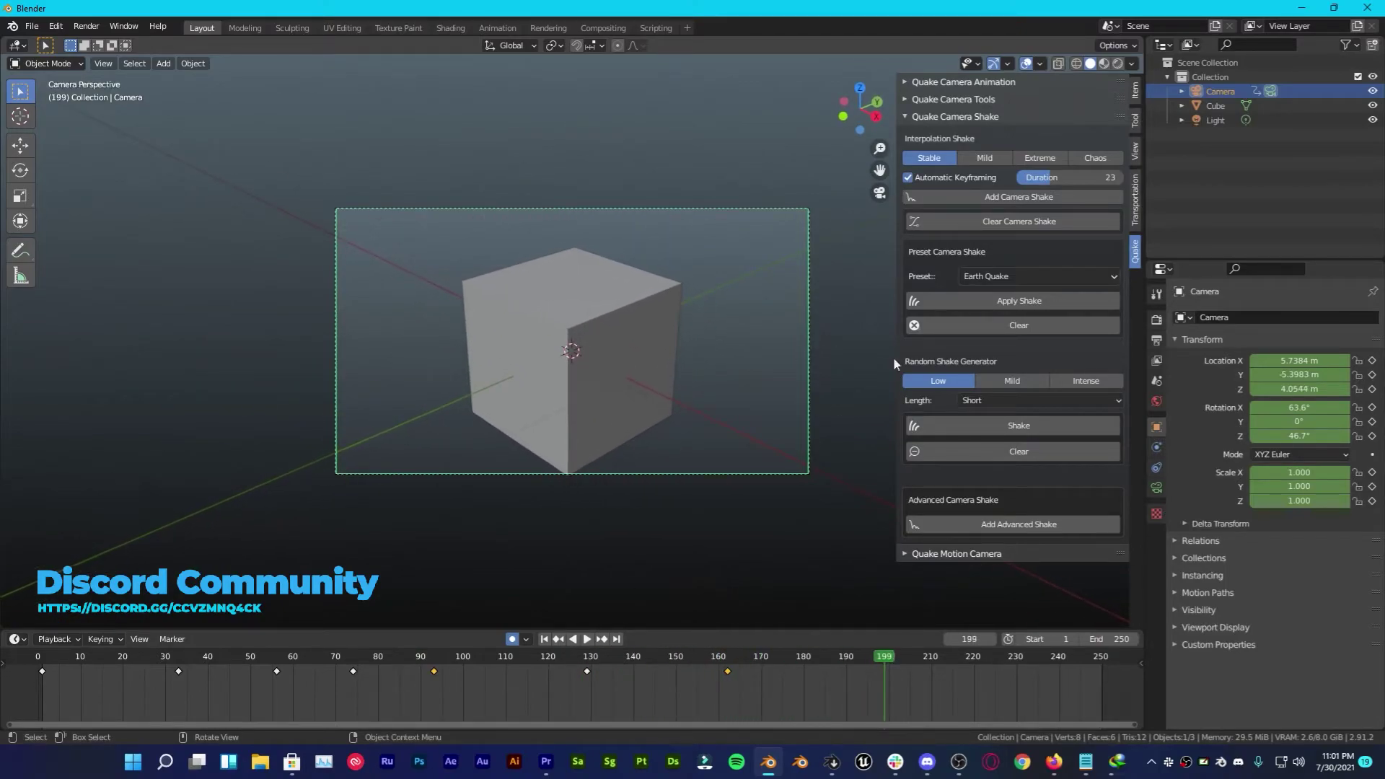
{"action": "key", "text": "space"}
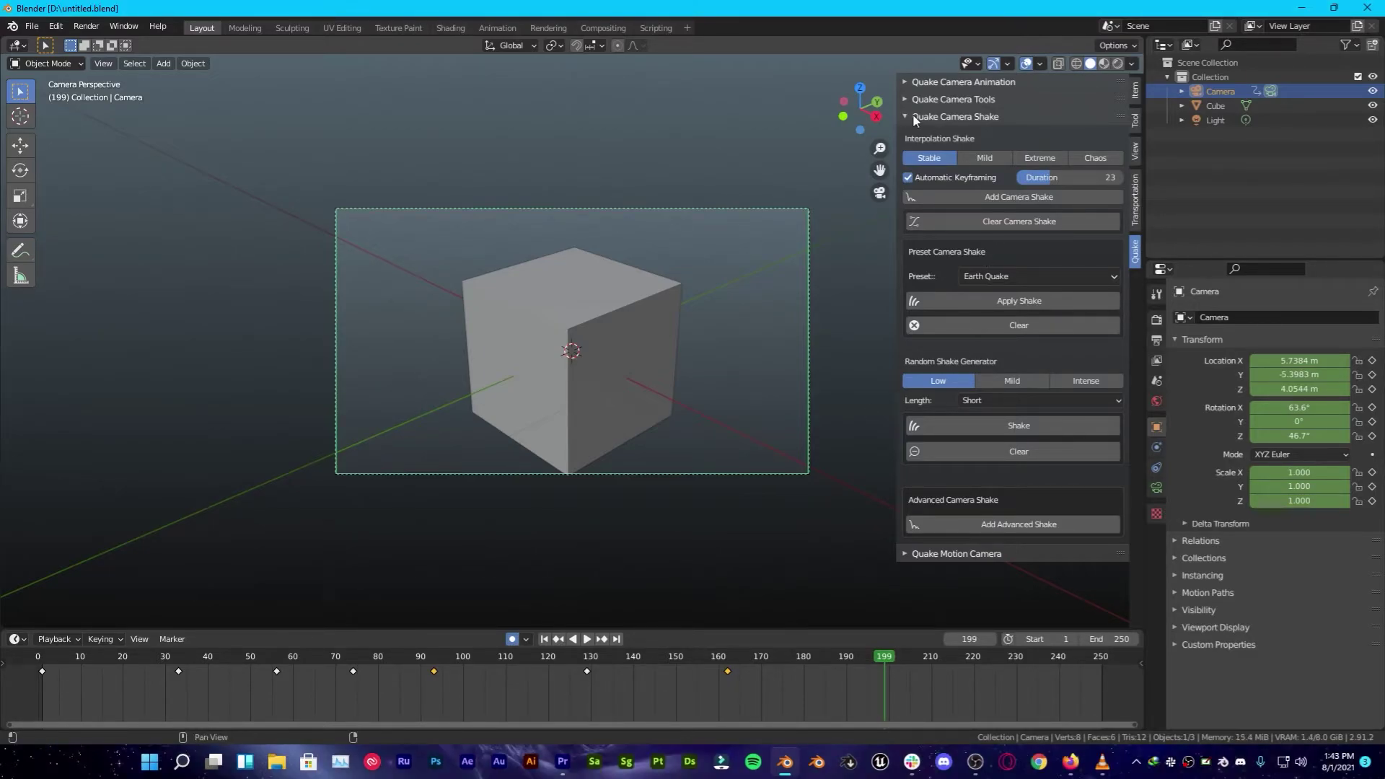
Step: Collapse the Quake Camera Shake settings and open the Quake Camera Tools settings
{"action": "left_click", "coordinate": [914, 114]}
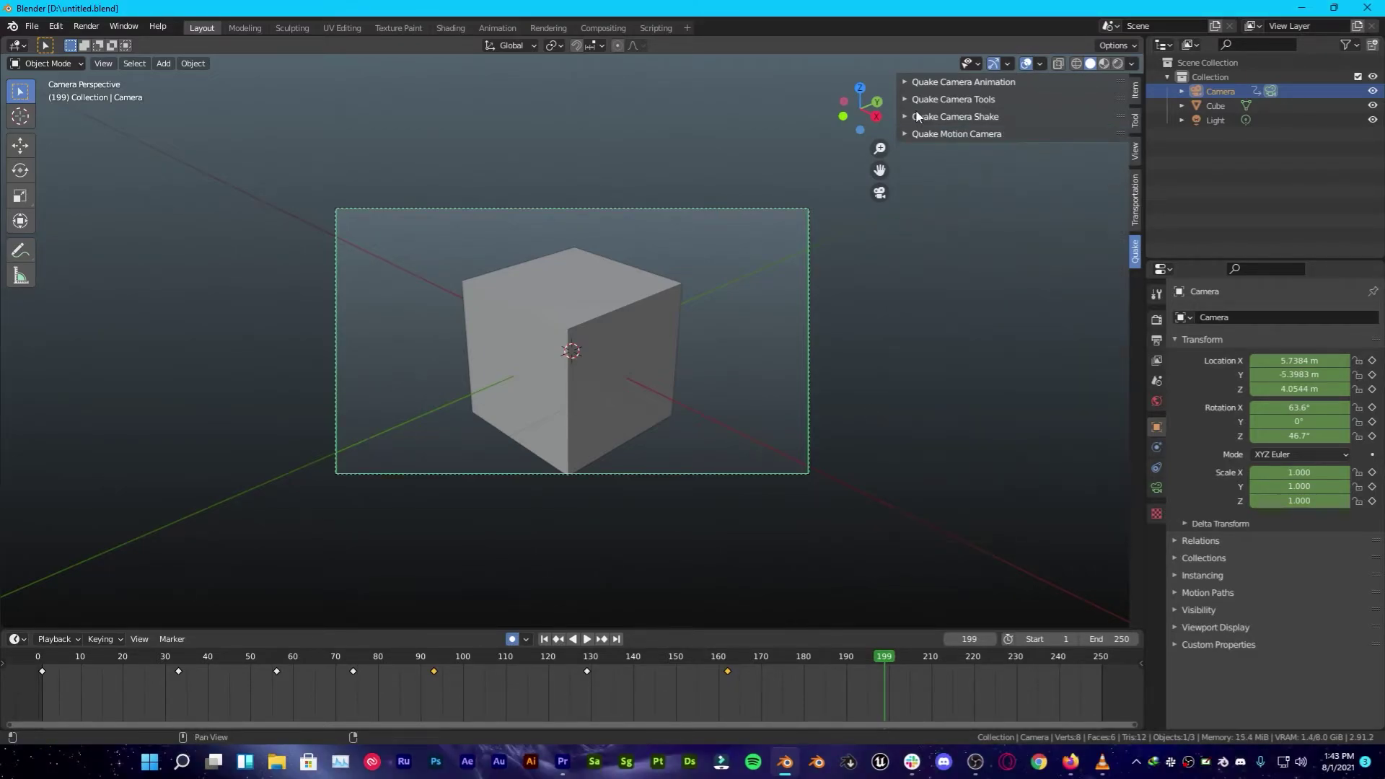
{"action": "left_click", "coordinate": [913, 101]}
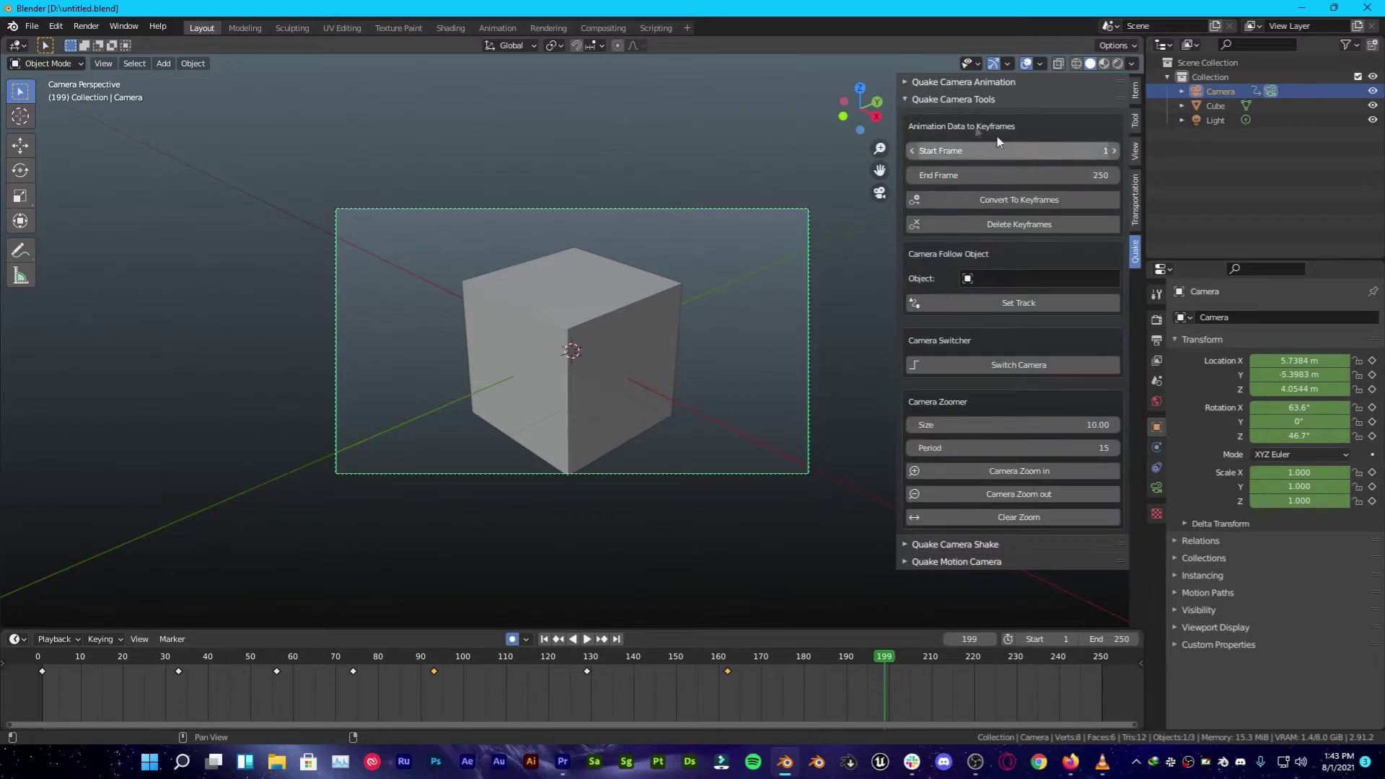
Step: Start a new default scene file and show the Quake add-on's settings in the 3D viewport
{"action": "left_click", "coordinate": [32, 26]}
{"action": "mouse_move", "coordinate": [58, 42]}
{"action": "left_click", "coordinate": [218, 40]}
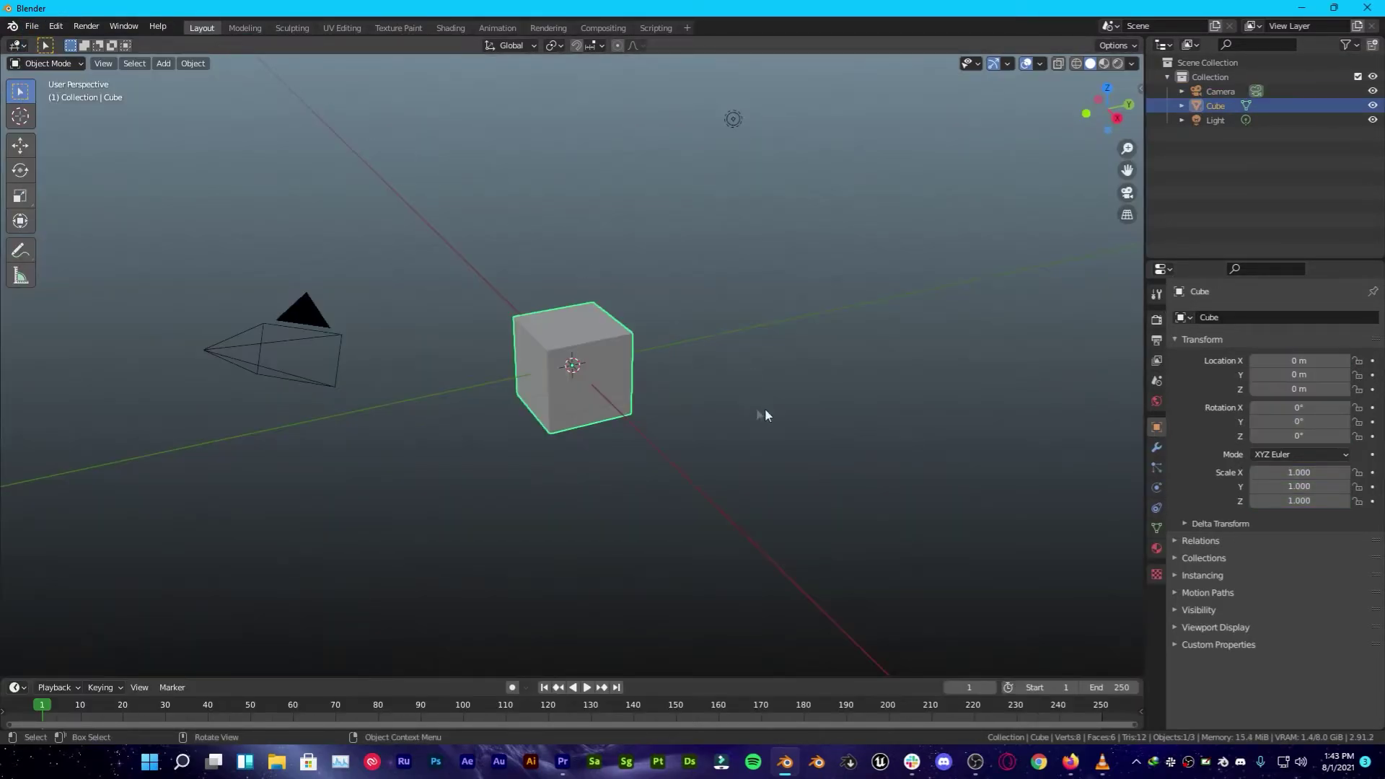
{"action": "key", "text": "n"}
{"action": "left_click", "coordinate": [1136, 251]}
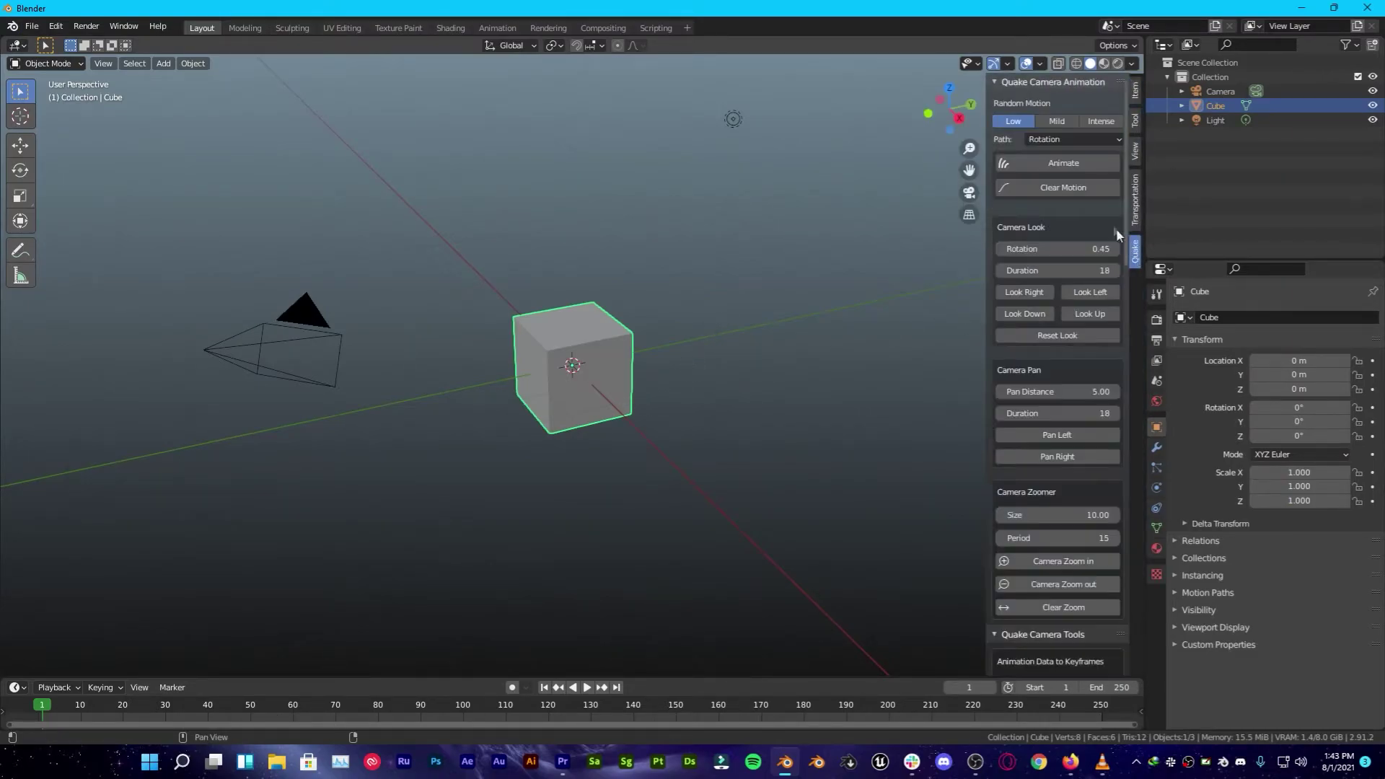
Step: Collapse the Quake Camera Animation settings, leaving the Quake Camera Tools settings open
{"action": "left_click", "coordinate": [998, 99]}
{"action": "left_click", "coordinate": [1000, 99]}
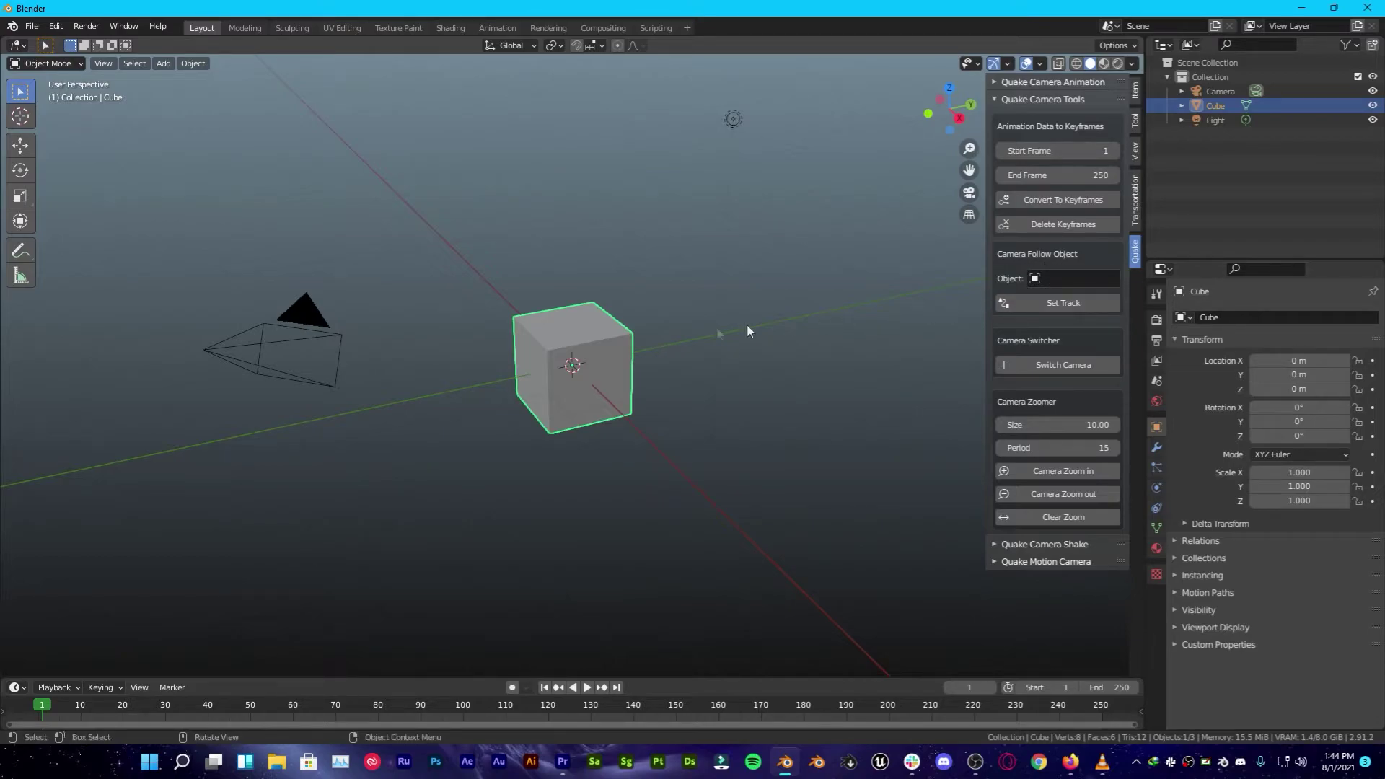
{"action": "middle_click_drag", "start_coordinate": [747, 323], "coordinate": [556, 332]}
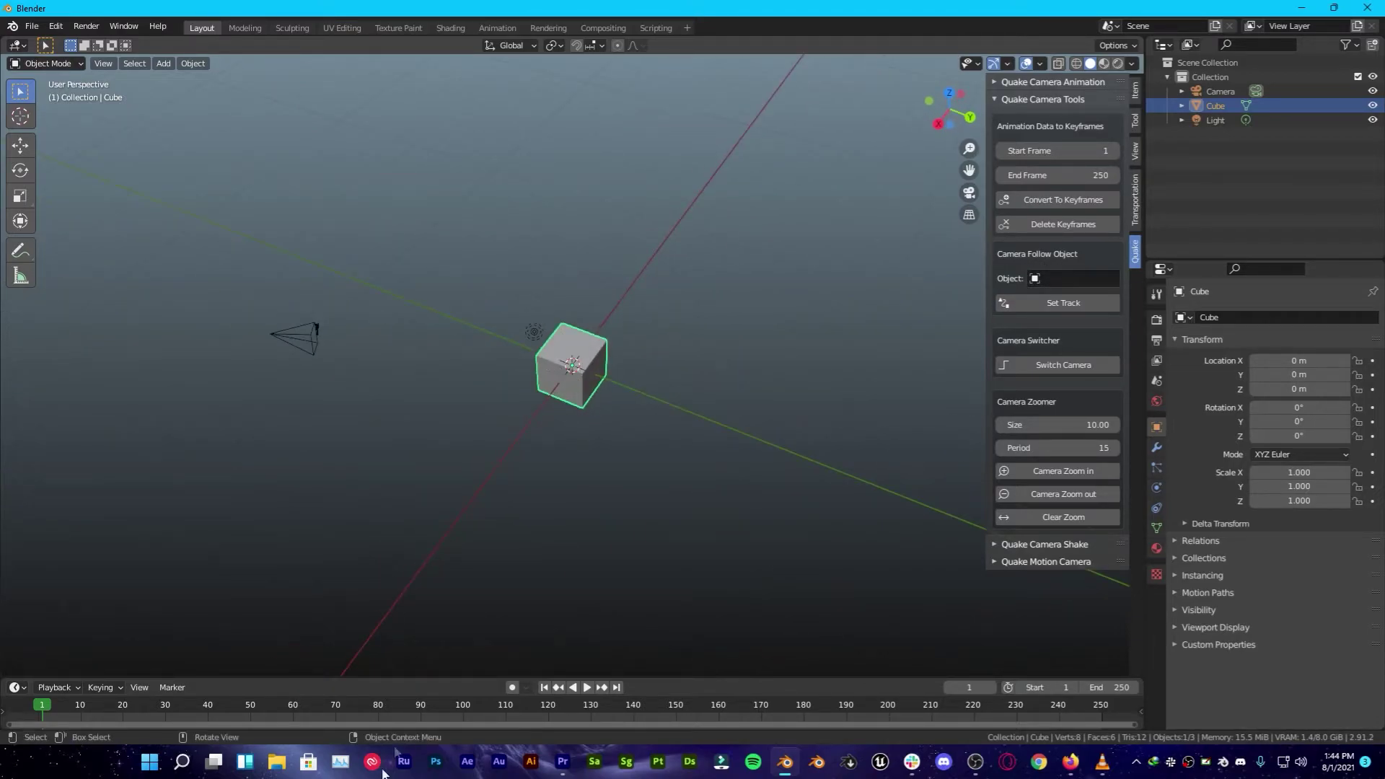
Step: Turn on auto keying, animate the cube's position with keyframes at frames 1, 38 and 75, and play it back
{"action": "left_click", "coordinate": [512, 687]}
{"action": "key", "text": "i"}
{"action": "left_click", "coordinate": [200, 711]}
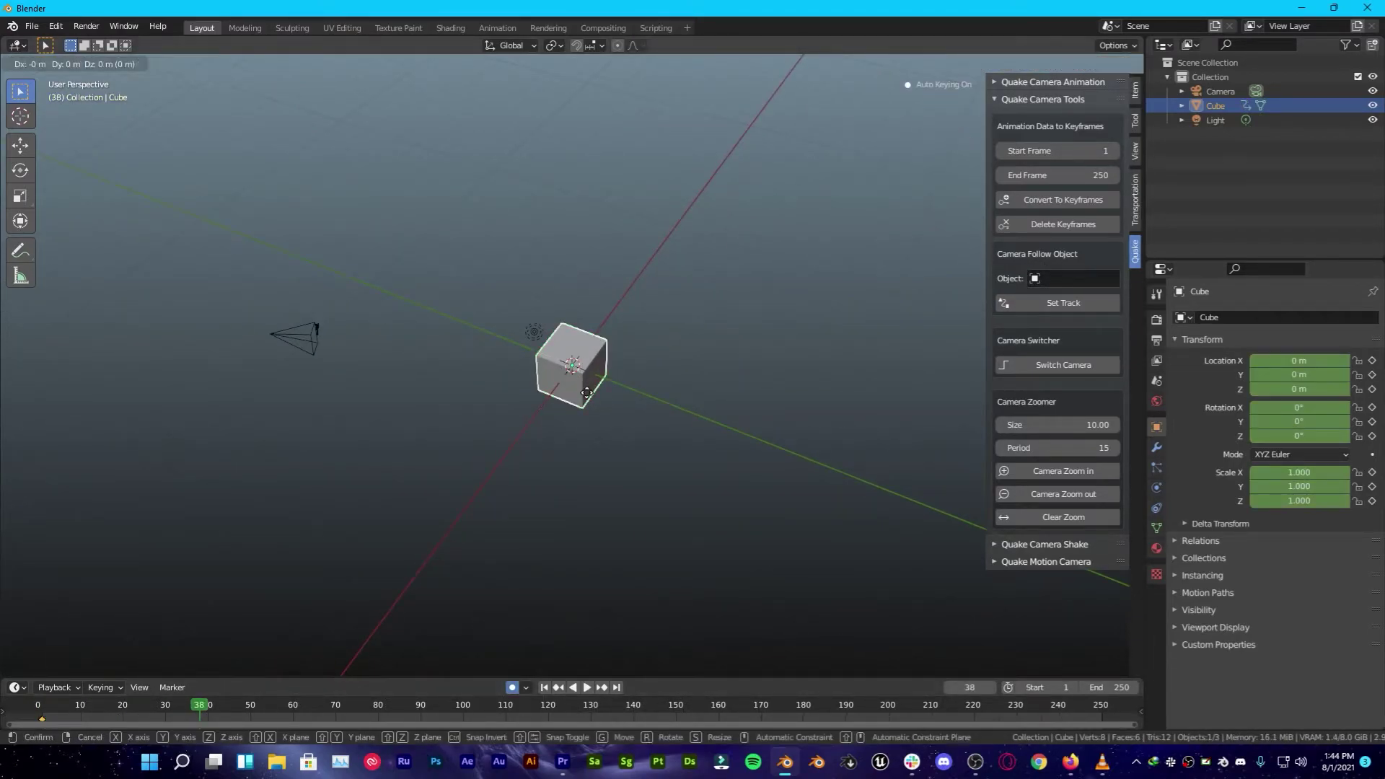
{"action": "key", "text": "g"}
{"action": "left_click", "coordinate": [293, 692]}
{"action": "key", "text": "space"}
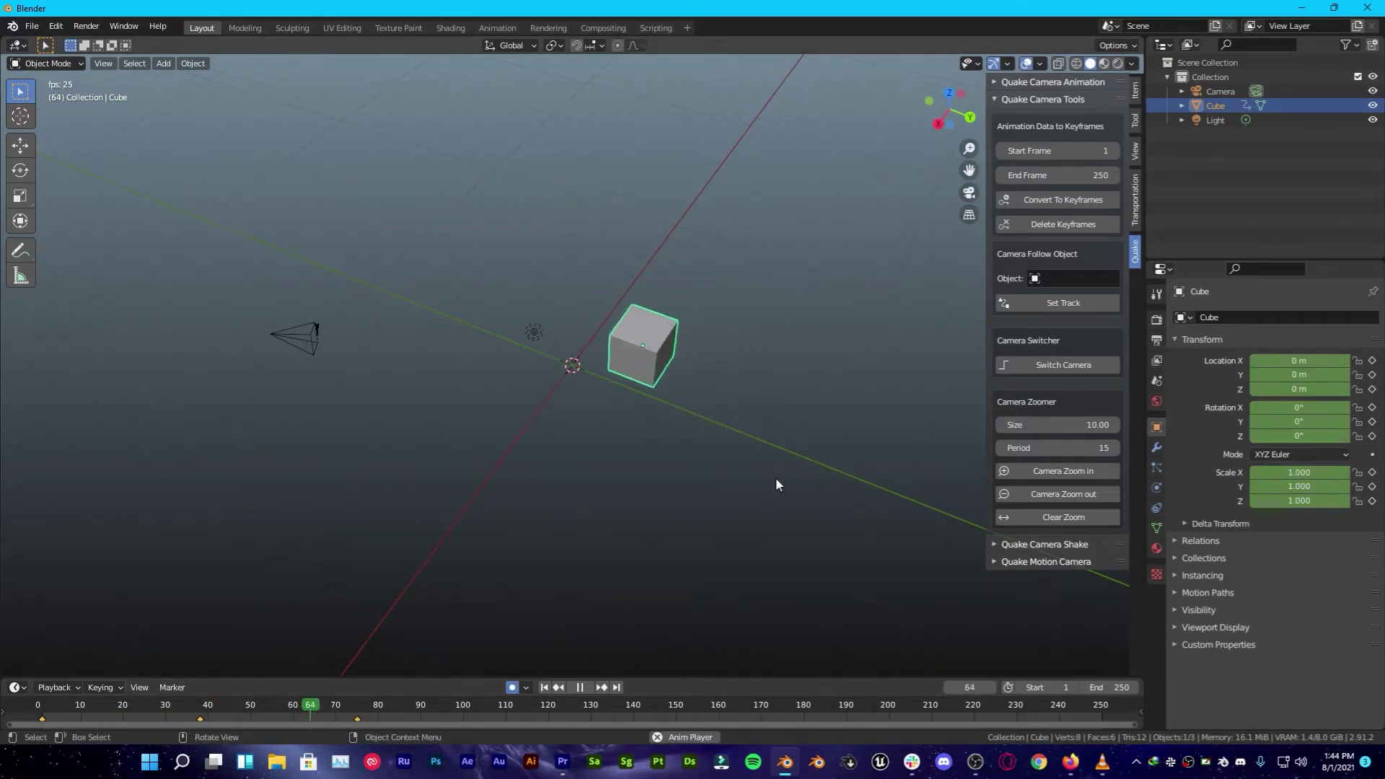
{"action": "key", "text": "space"}
Step: Look through the camera, choose Cube as the Camera Follow Object target and make the camera track it
{"action": "key", "text": "KP_Decimal"}
{"action": "key", "text": "KP_0"}
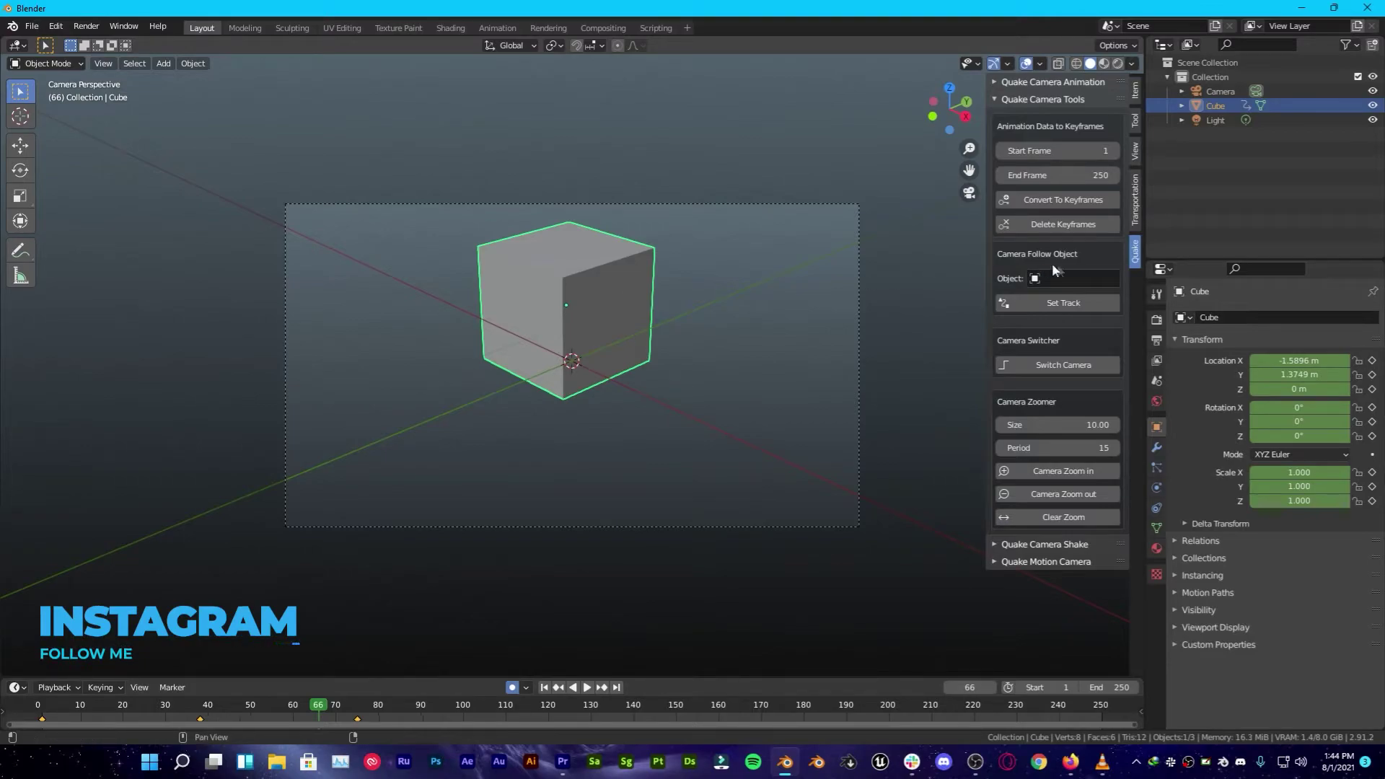
{"action": "left_click", "coordinate": [1061, 278]}
{"action": "left_click", "coordinate": [1043, 313]}
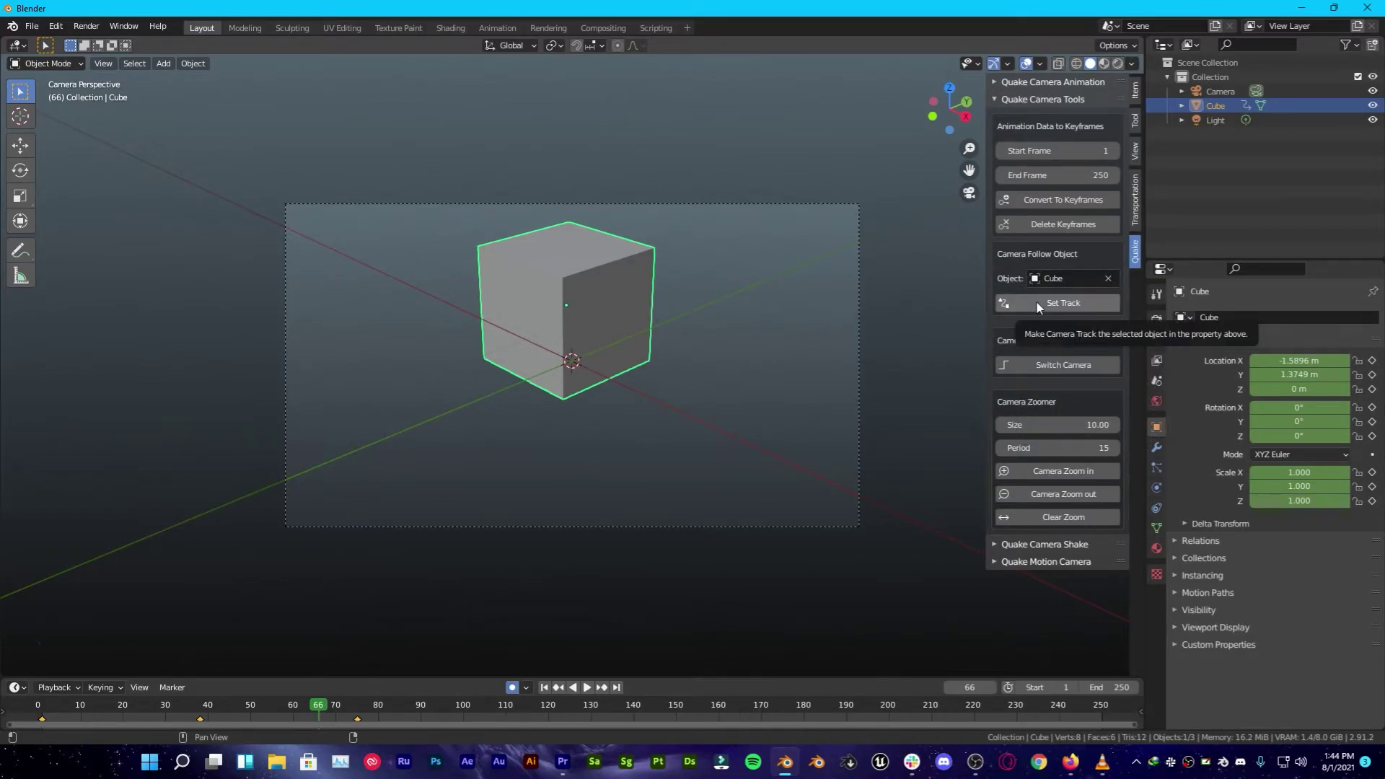
{"action": "left_click", "coordinate": [1036, 300]}
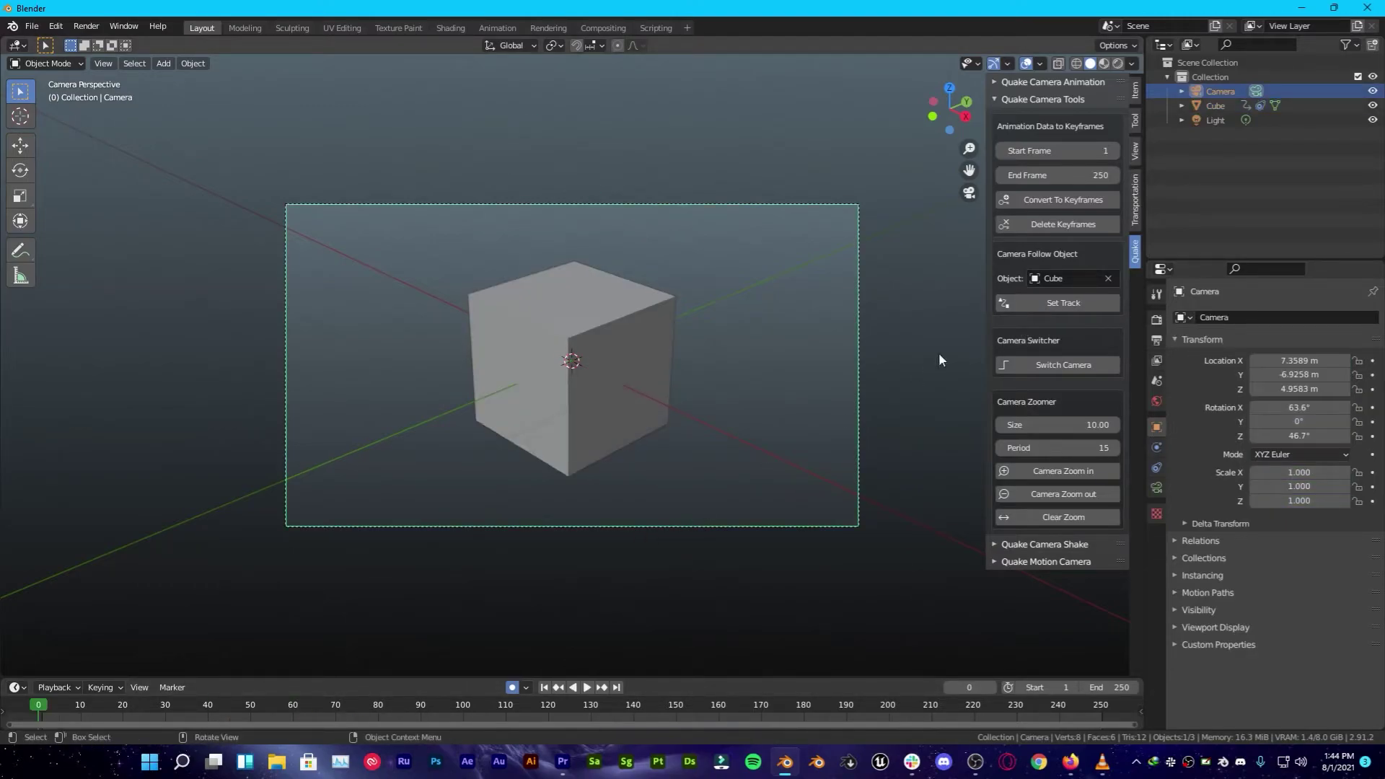
{"action": "left_click", "coordinate": [1046, 303]}
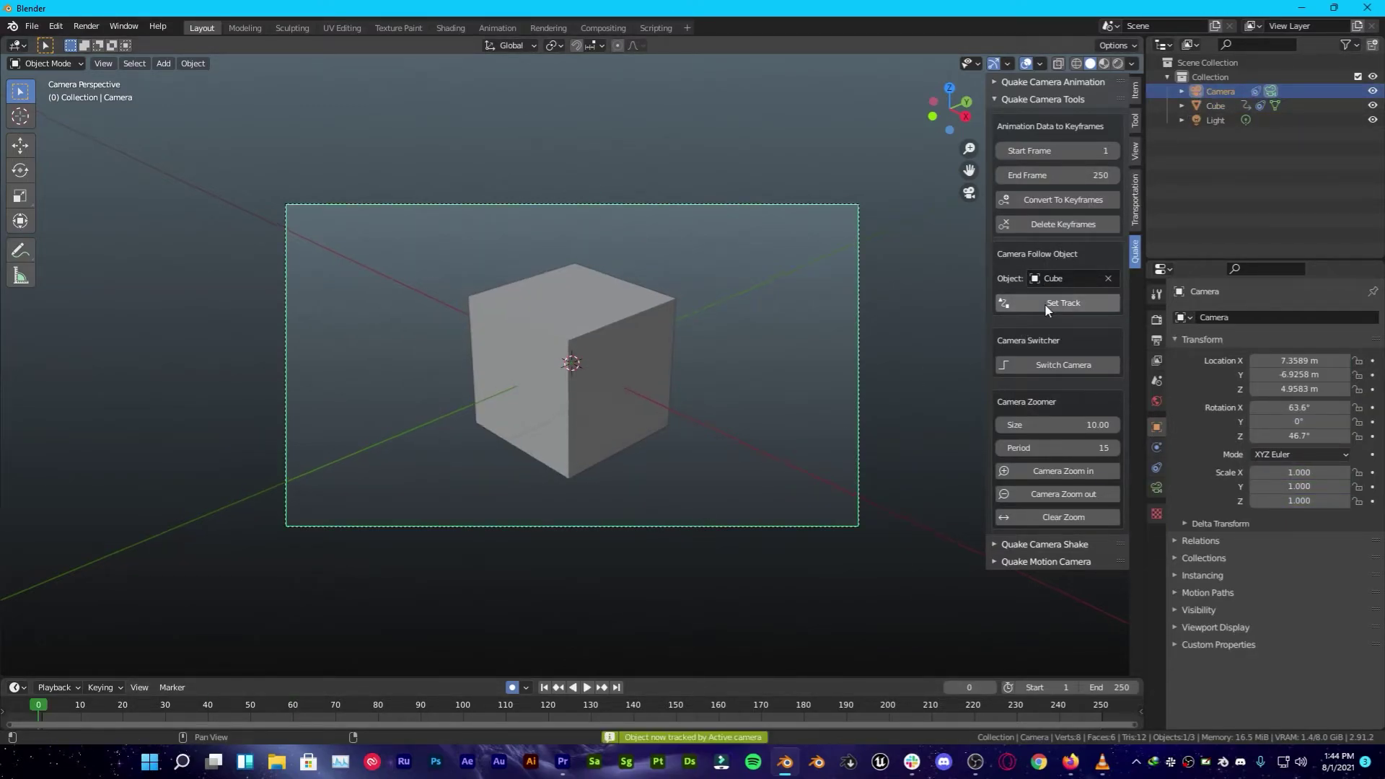
{"action": "key", "text": "space"}
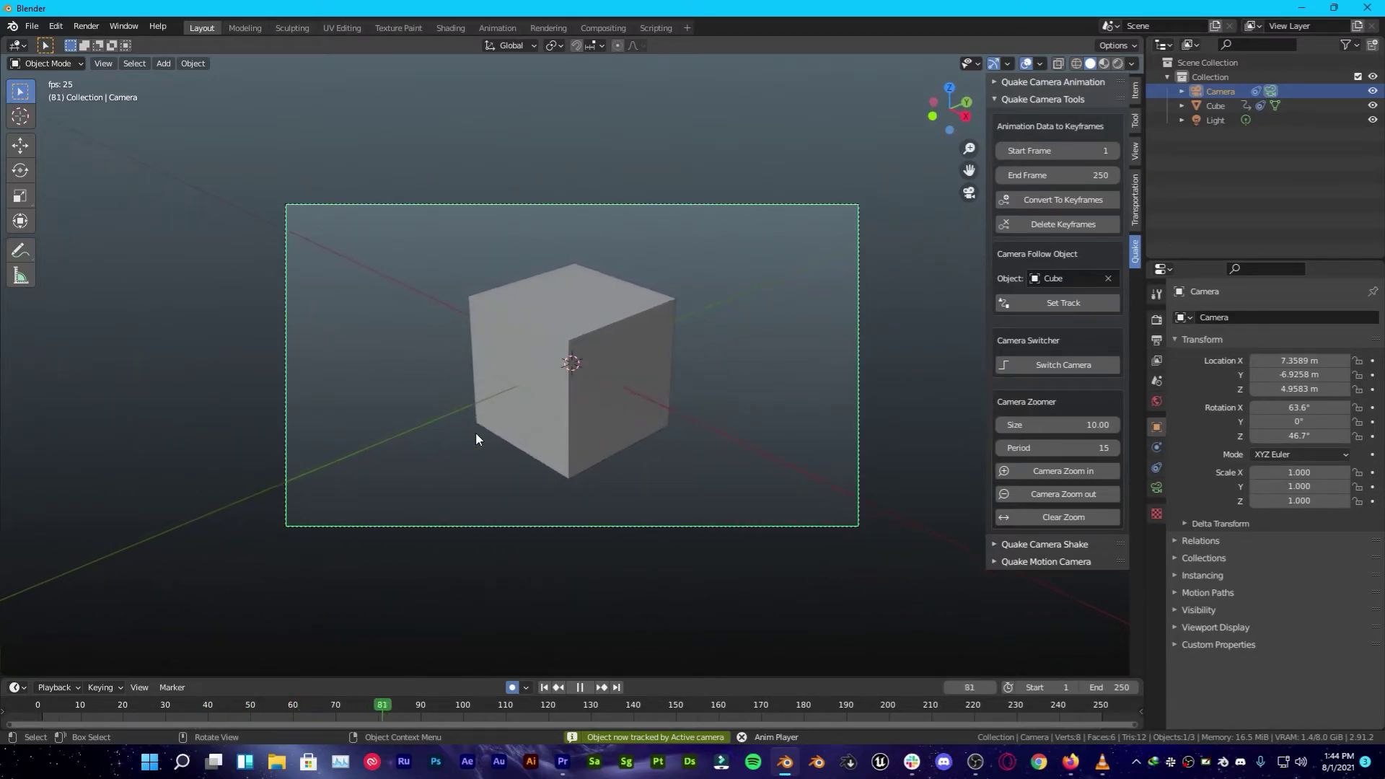
Step: Add random Quake motion to the tracking camera and play back the animation from the start
{"action": "right_click", "coordinate": [436, 292]}
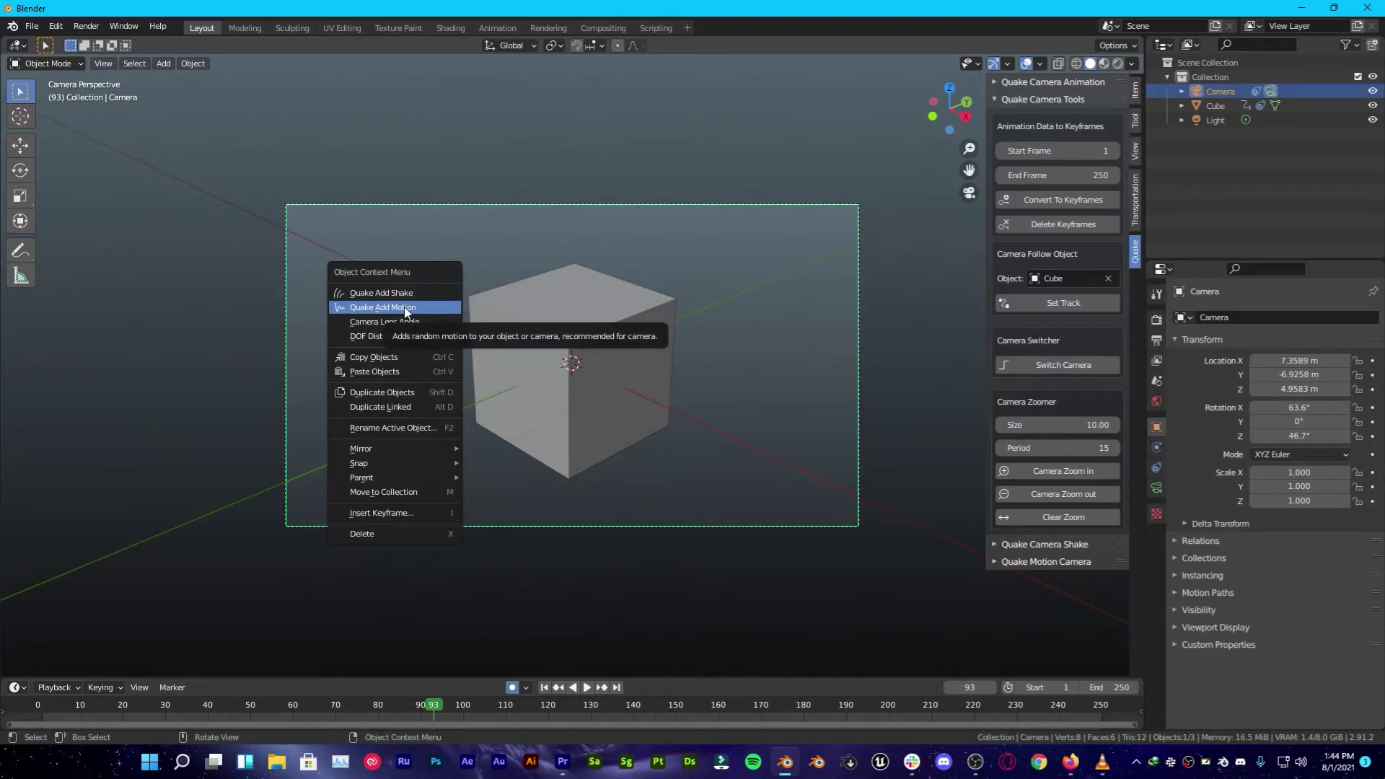
{"action": "left_click", "coordinate": [405, 309]}
{"action": "key", "text": "shift+Left"}
{"action": "key", "text": "space"}
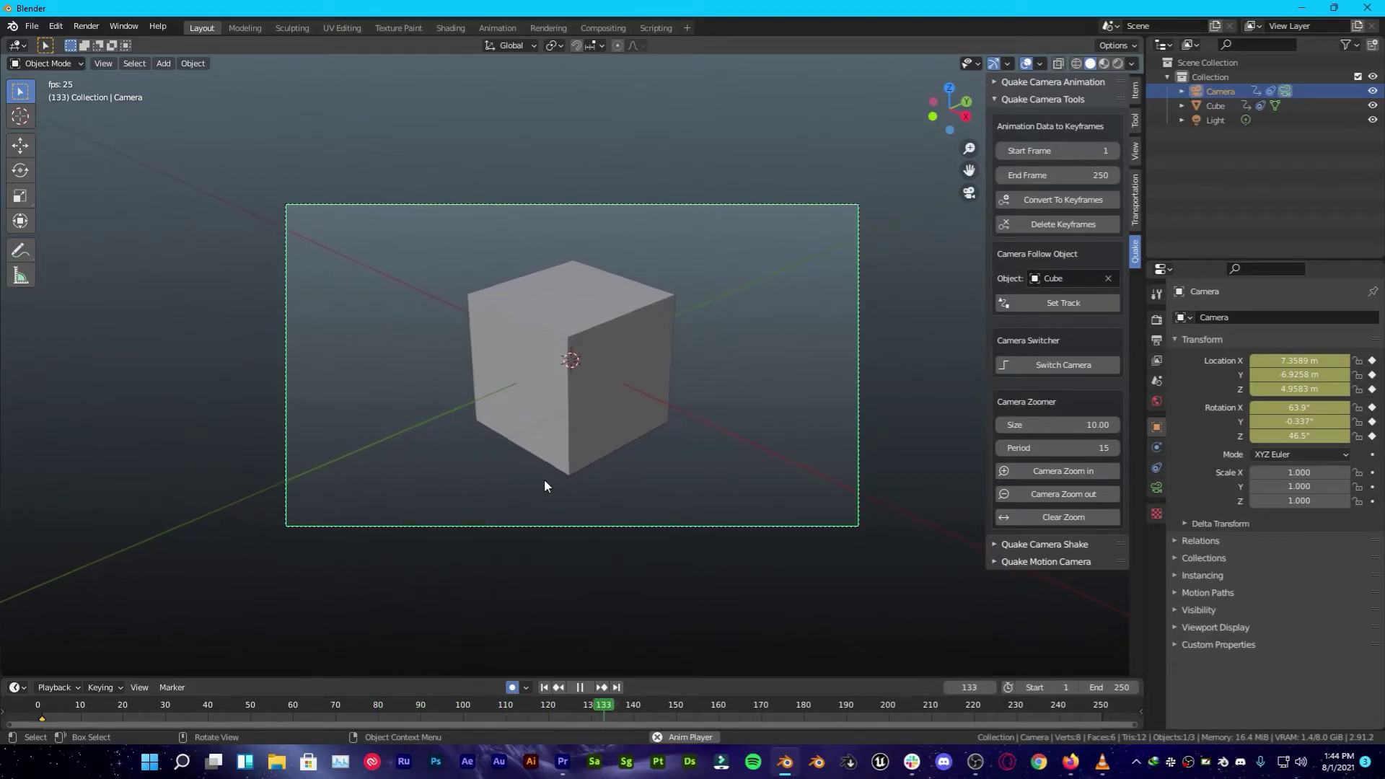
{"action": "key", "text": "space"}
Step: Move the cube far across the ground plane at frame 146 with its Z position locked
{"action": "left_click", "coordinate": [559, 422]}
{"action": "key", "text": "g"}
{"action": "key", "text": "shift+z"}
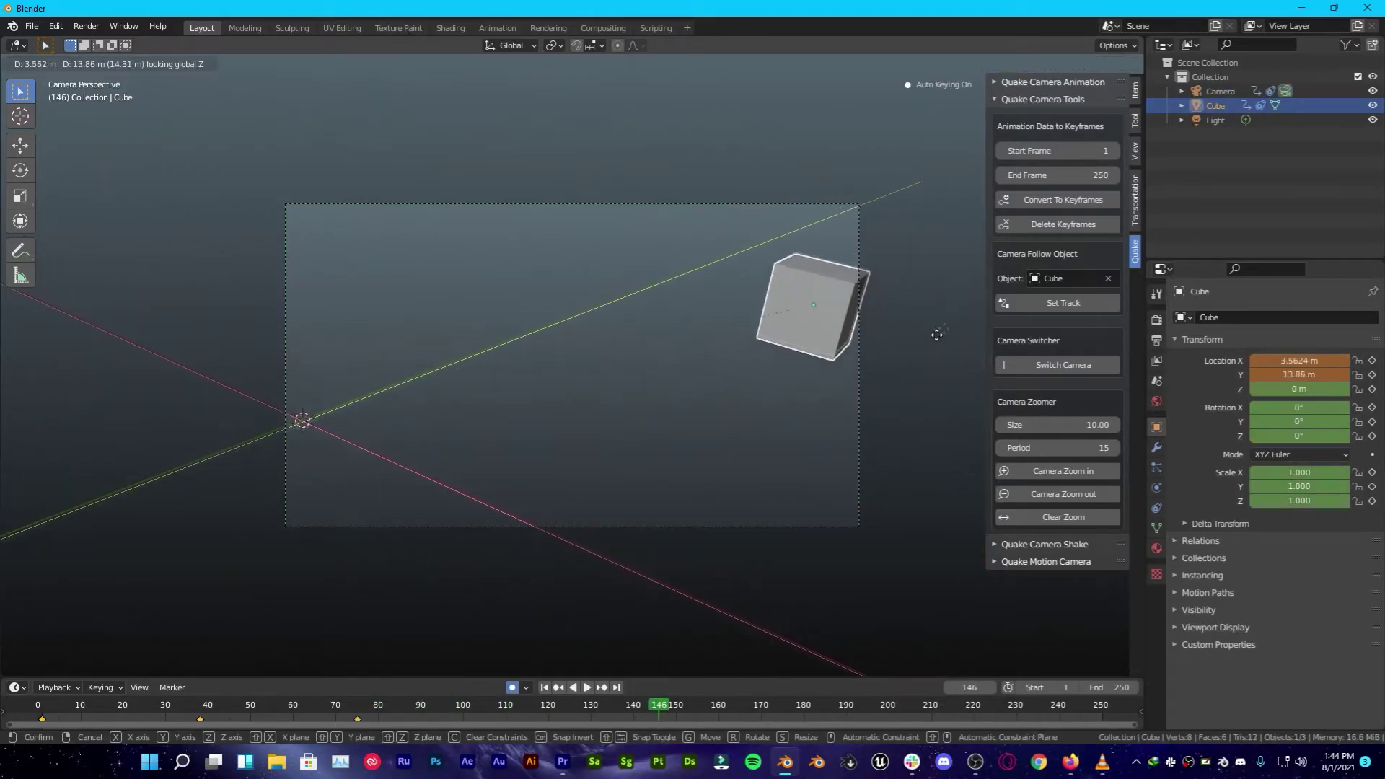
{"action": "left_click", "coordinate": [936, 335]}
Step: Play back the camera following the cube from the start and show the cube's object constraints
{"action": "key", "text": "shift+Left"}
{"action": "key", "text": "space"}
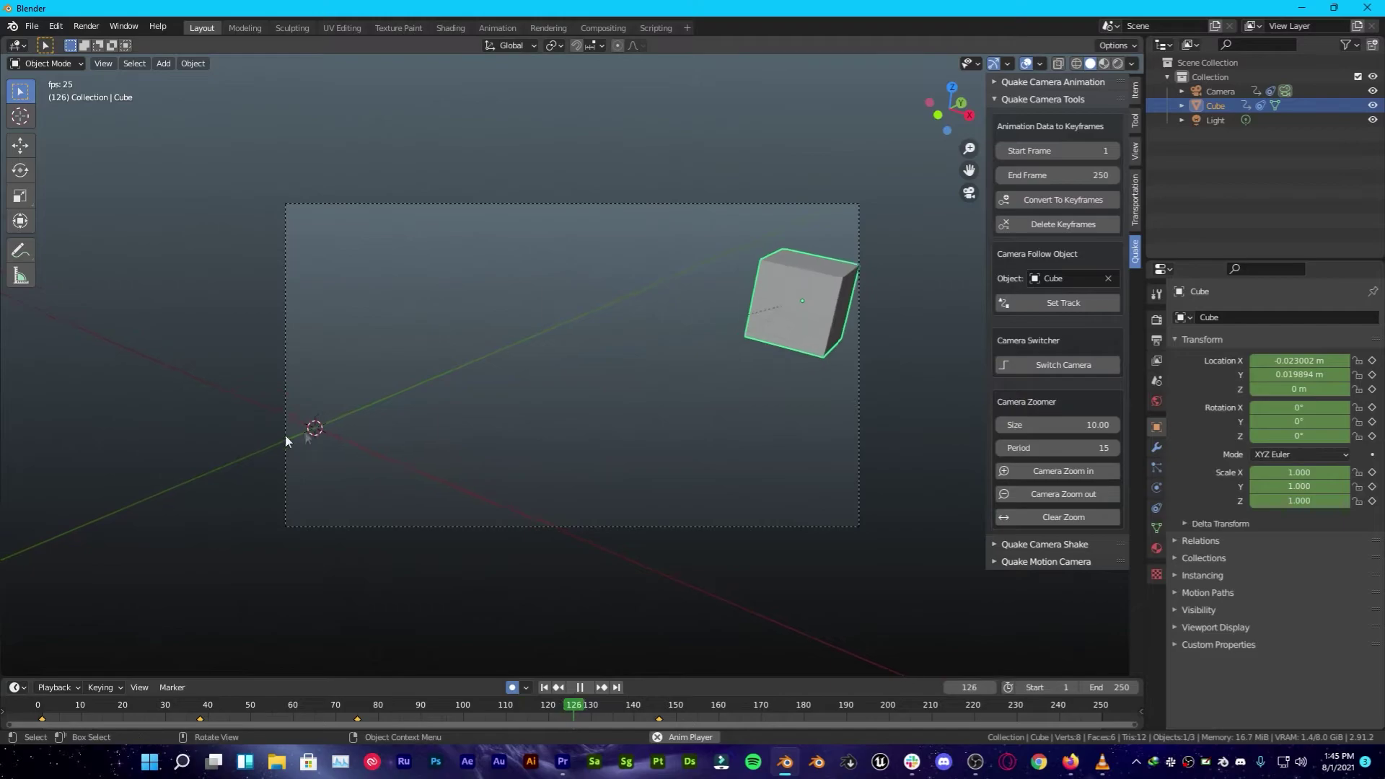
{"action": "key", "text": "space"}
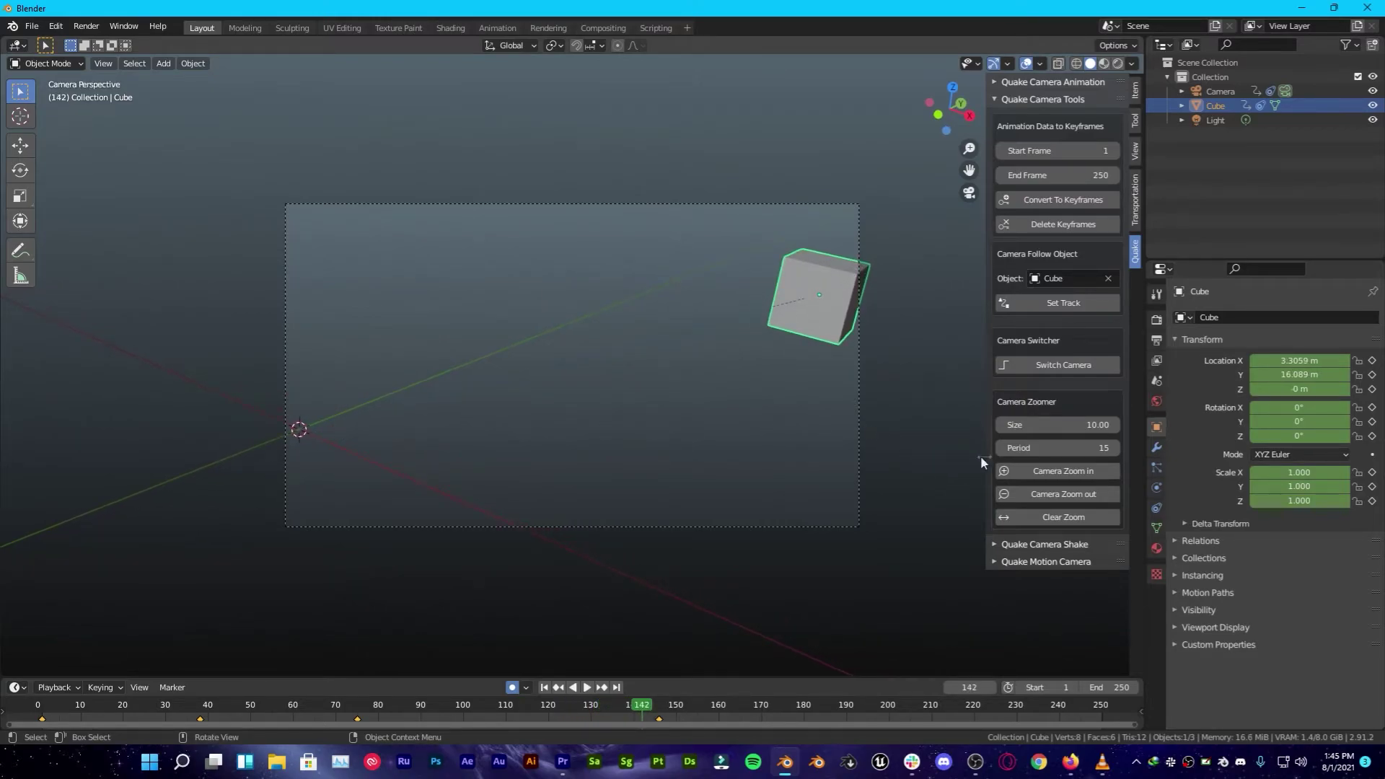
{"action": "left_click", "coordinate": [1157, 510]}
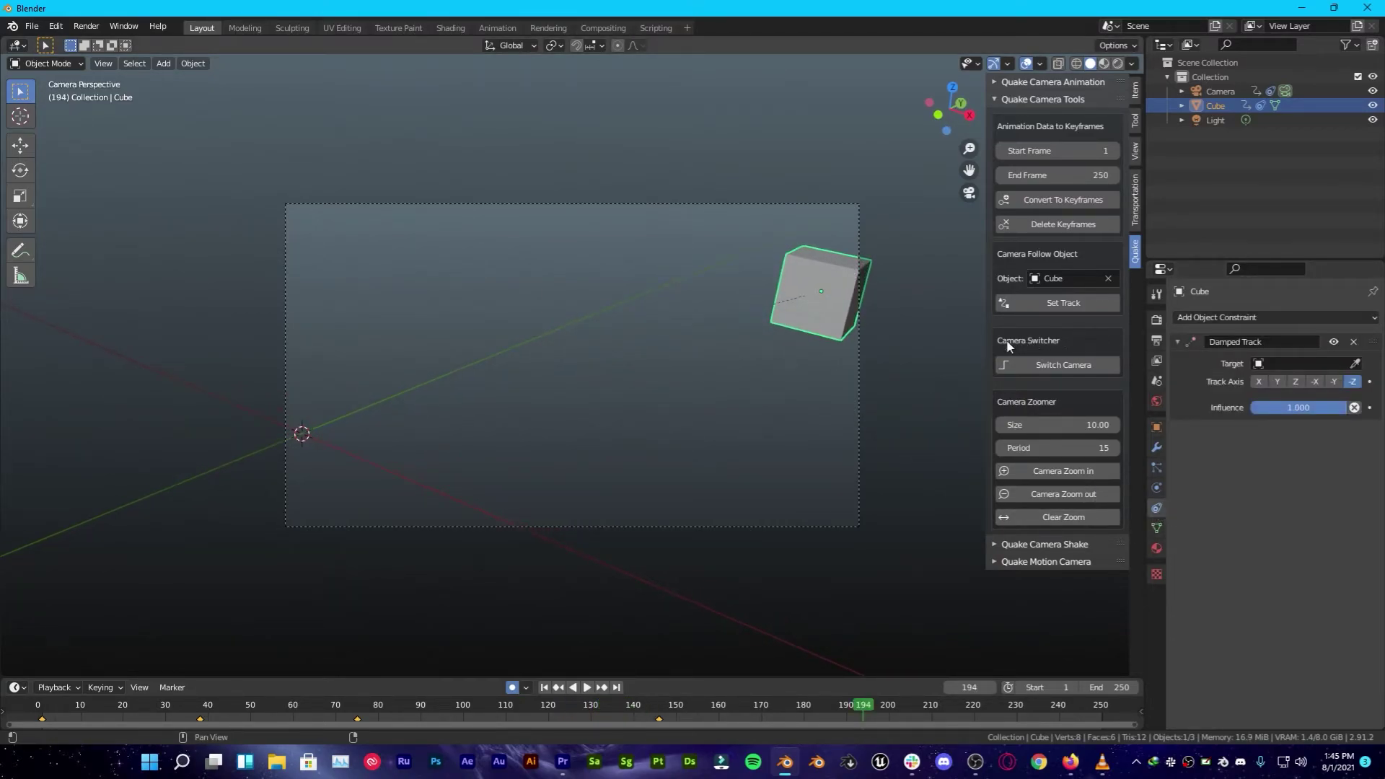
Step: Add a second standard camera to the scene and make it the active scene camera
{"action": "scroll", "coordinate": [746, 420], "scroll_direction": "down", "scroll_amount": 3}
{"action": "middle_click_drag", "start_coordinate": [746, 420], "coordinate": [527, 443]}
{"action": "key", "text": "shift+a"}
{"action": "mouse_move", "coordinate": [527, 443]}
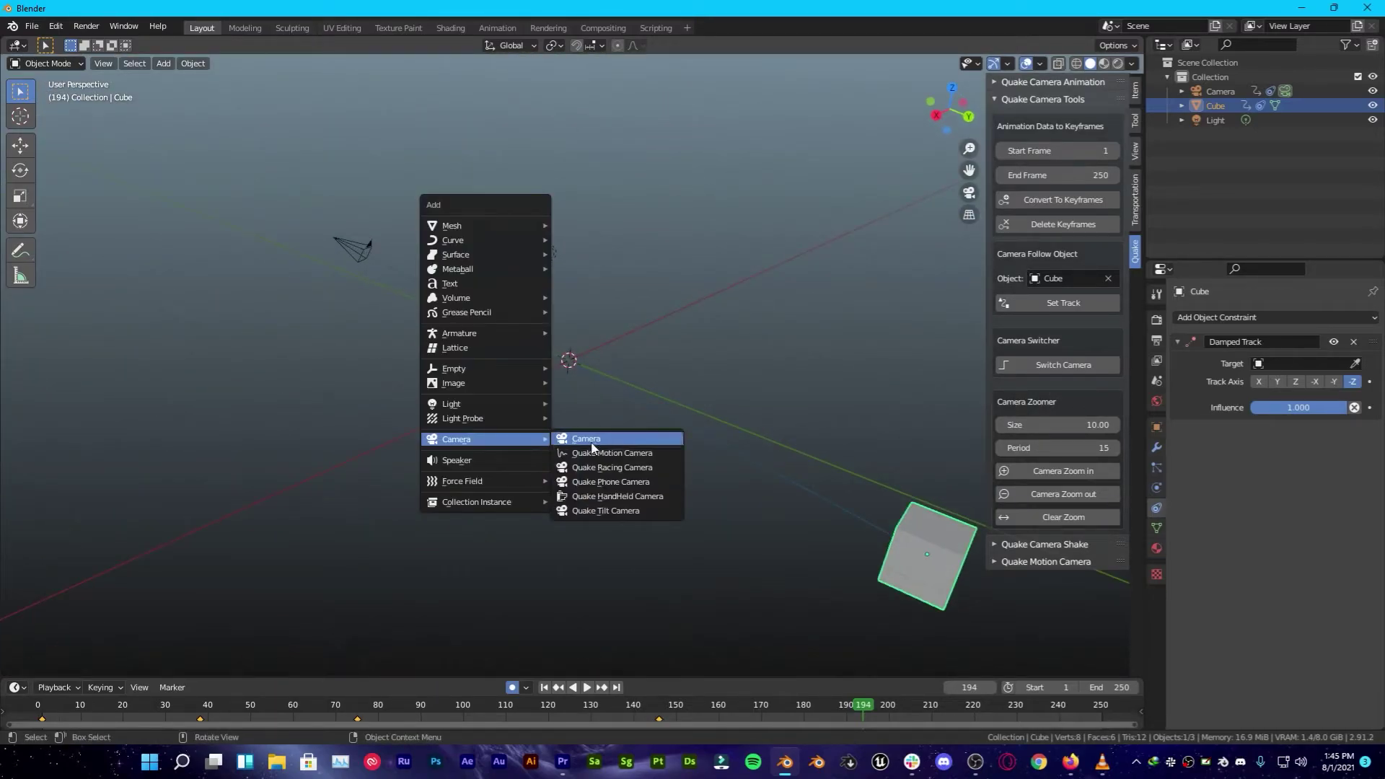
{"action": "left_click", "coordinate": [591, 446]}
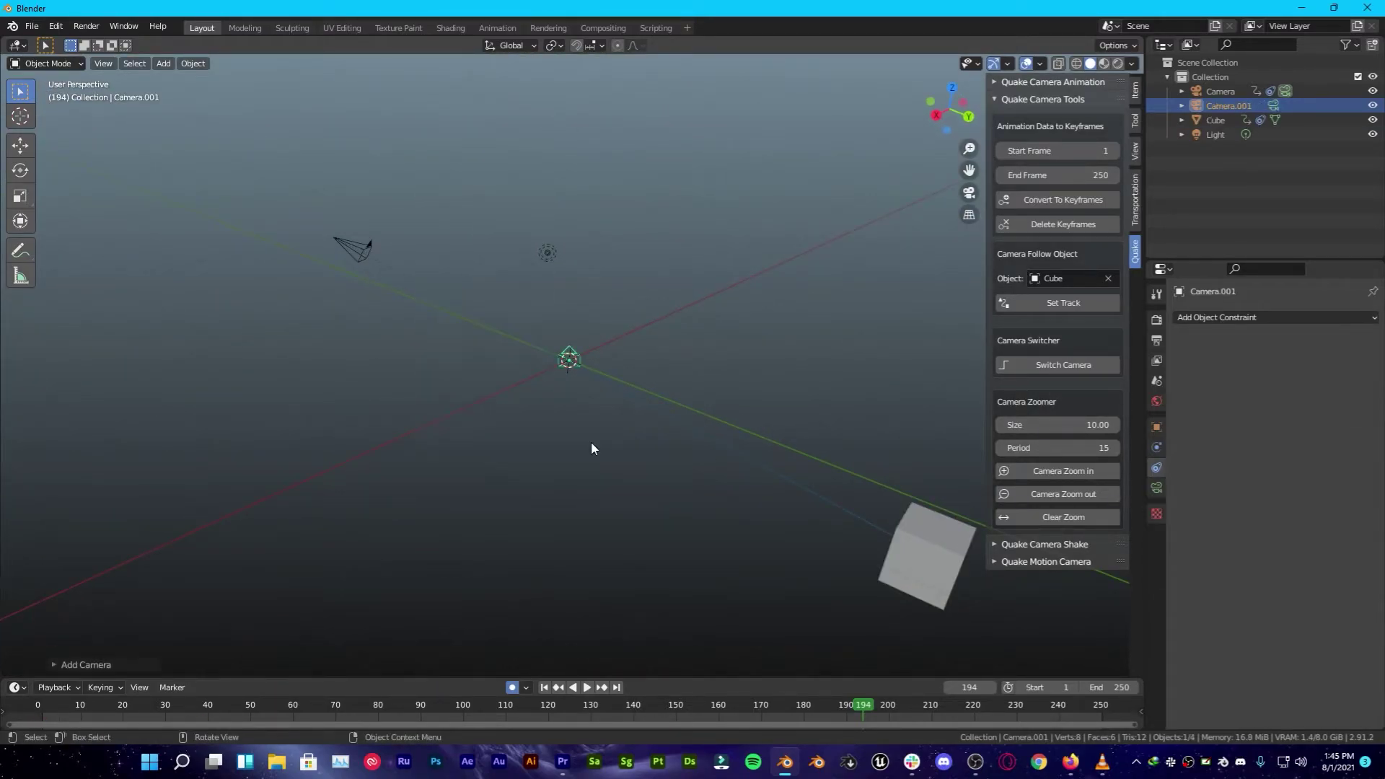
{"action": "scroll", "coordinate": [591, 447], "scroll_direction": "up", "scroll_amount": 4}
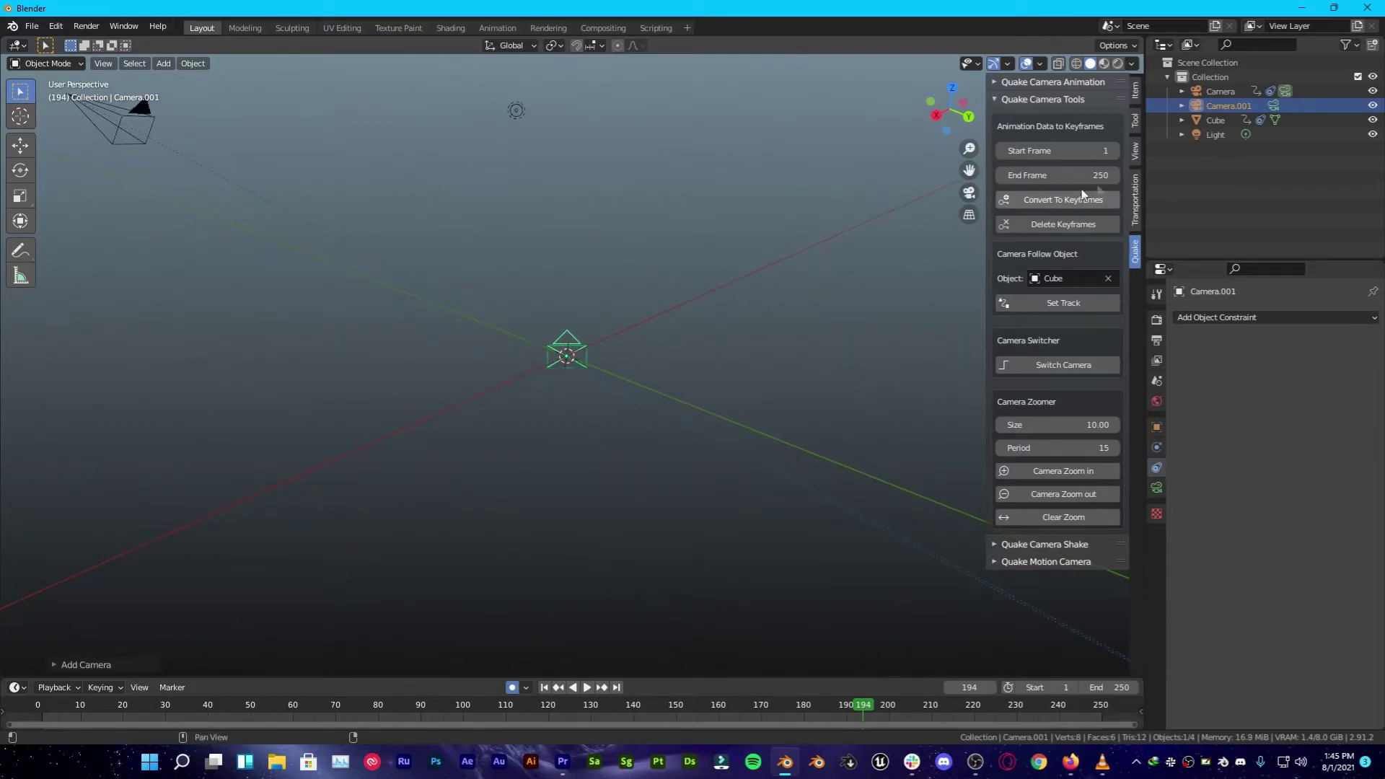
{"action": "left_click", "coordinate": [1273, 106]}
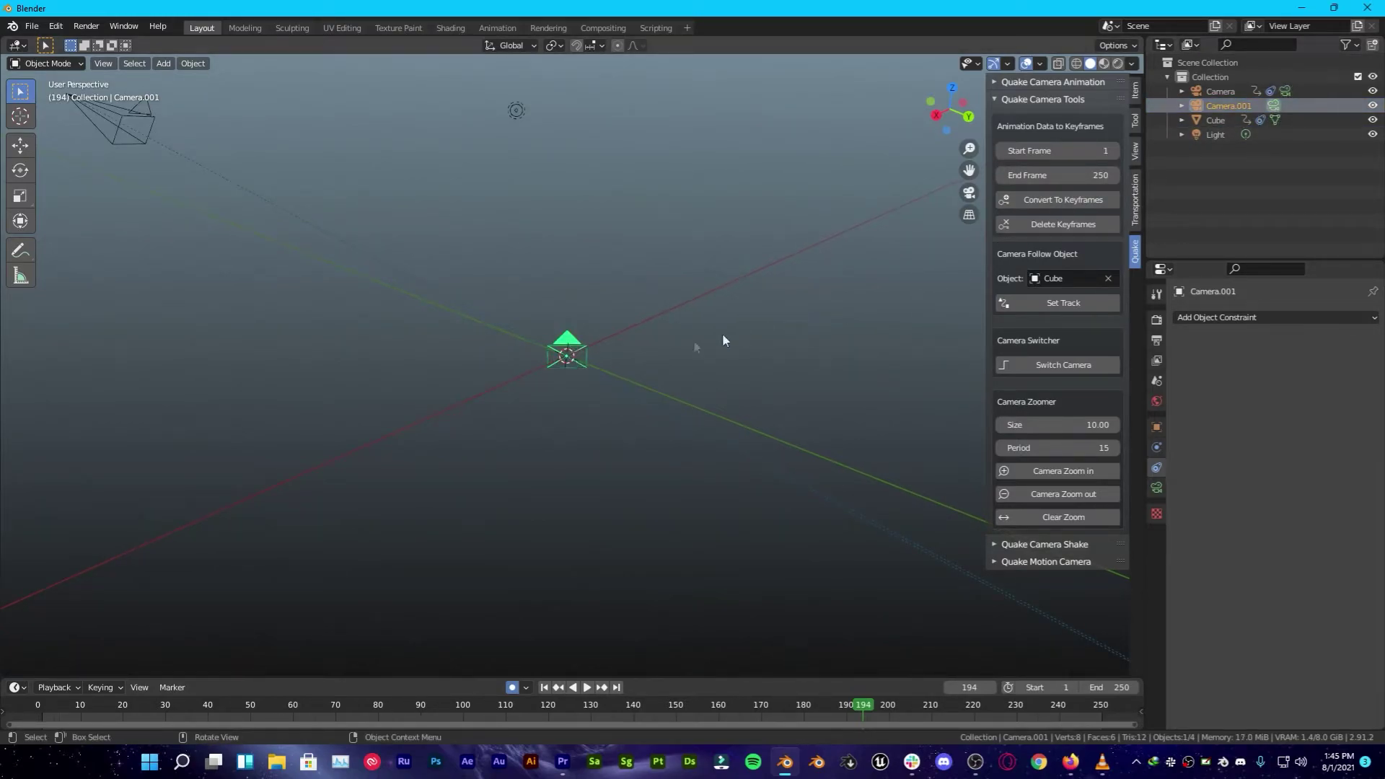
Step: Return to the start of the timeline, align the second camera to a view facing the cube and preview the animation
{"action": "mouse_move", "coordinate": [723, 340]}
{"action": "middle_mouse_down"}
{"action": "mouse_move", "coordinate": [498, 378]}
{"action": "mouse_move", "coordinate": [620, 360]}
{"action": "mouse_move", "coordinate": [335, 225]}
{"action": "mouse_move", "coordinate": [475, 344]}
{"action": "mouse_move", "coordinate": [452, 346]}
{"action": "mouse_move", "coordinate": [462, 361]}
{"action": "middle_mouse_up"}
{"action": "left_click_drag", "start_coordinate": [463, 717], "coordinate": [348, 691]}
{"action": "key", "text": "shift+Left"}
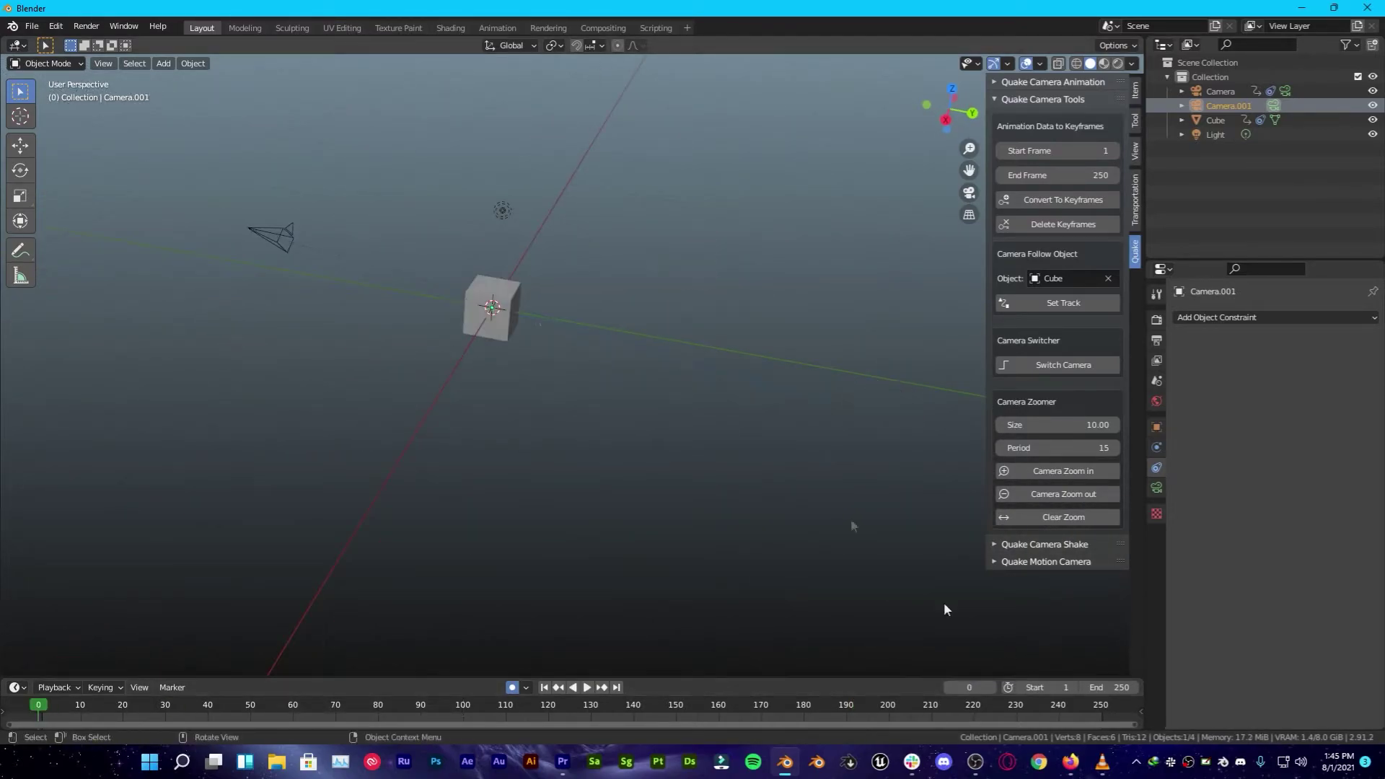
{"action": "middle_click_drag", "start_coordinate": [851, 518], "coordinate": [576, 333]}
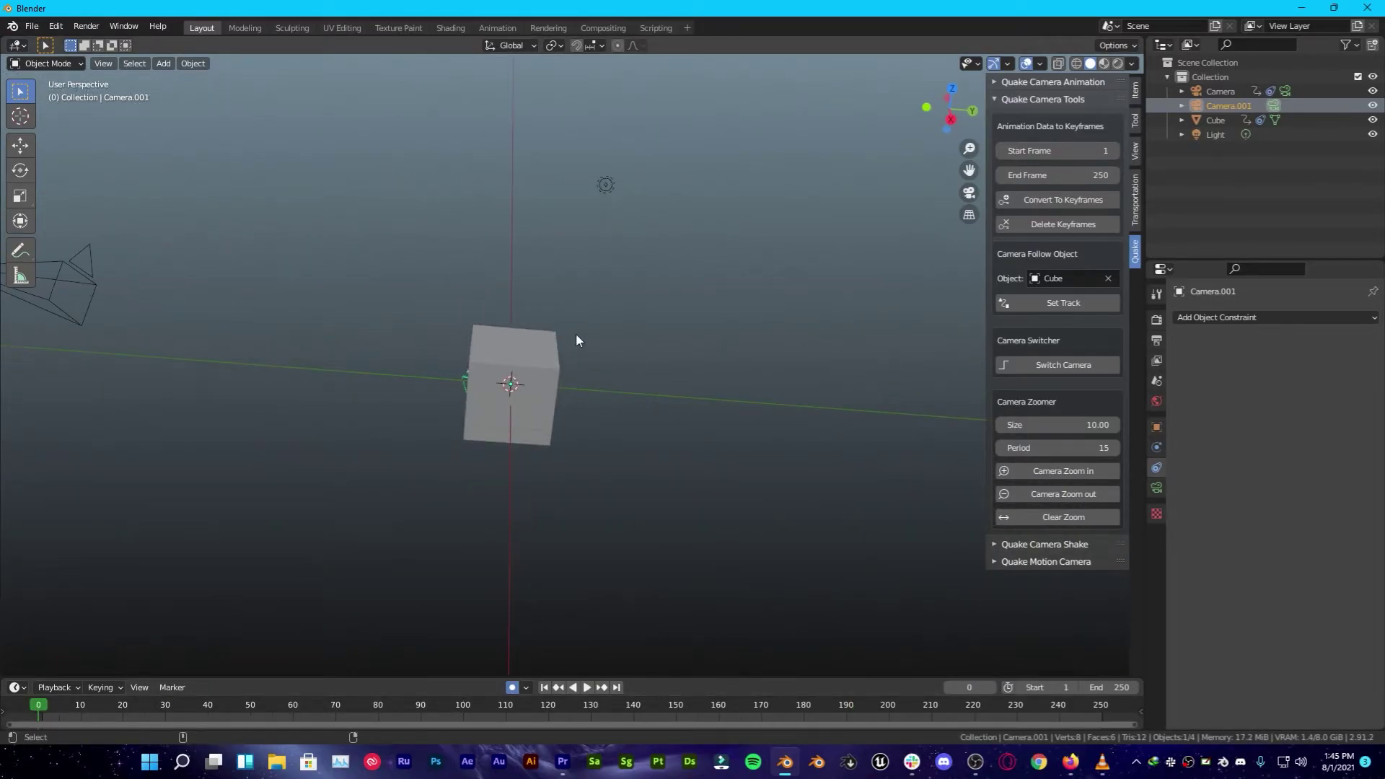
{"action": "key", "text": "KP_0"}
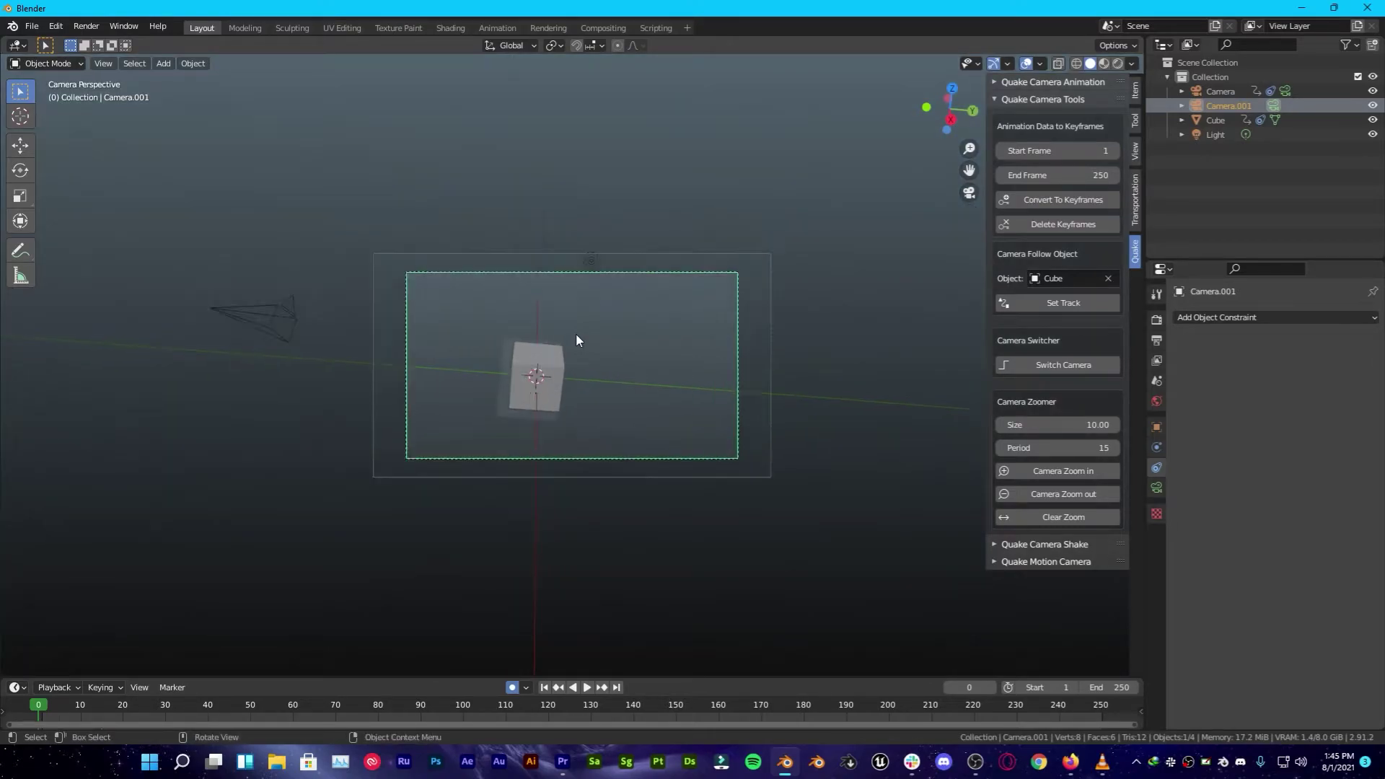
{"action": "key", "text": "space"}
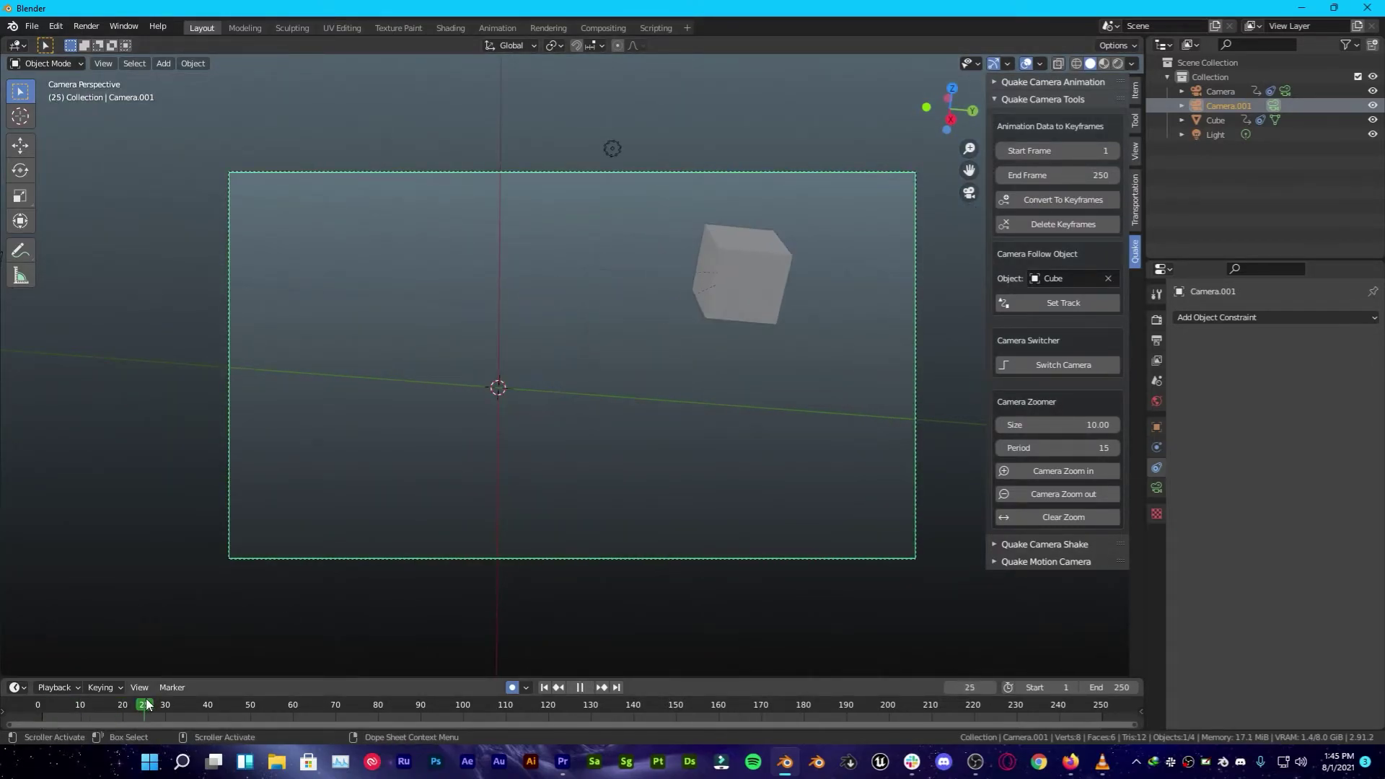
{"action": "key", "text": "space"}
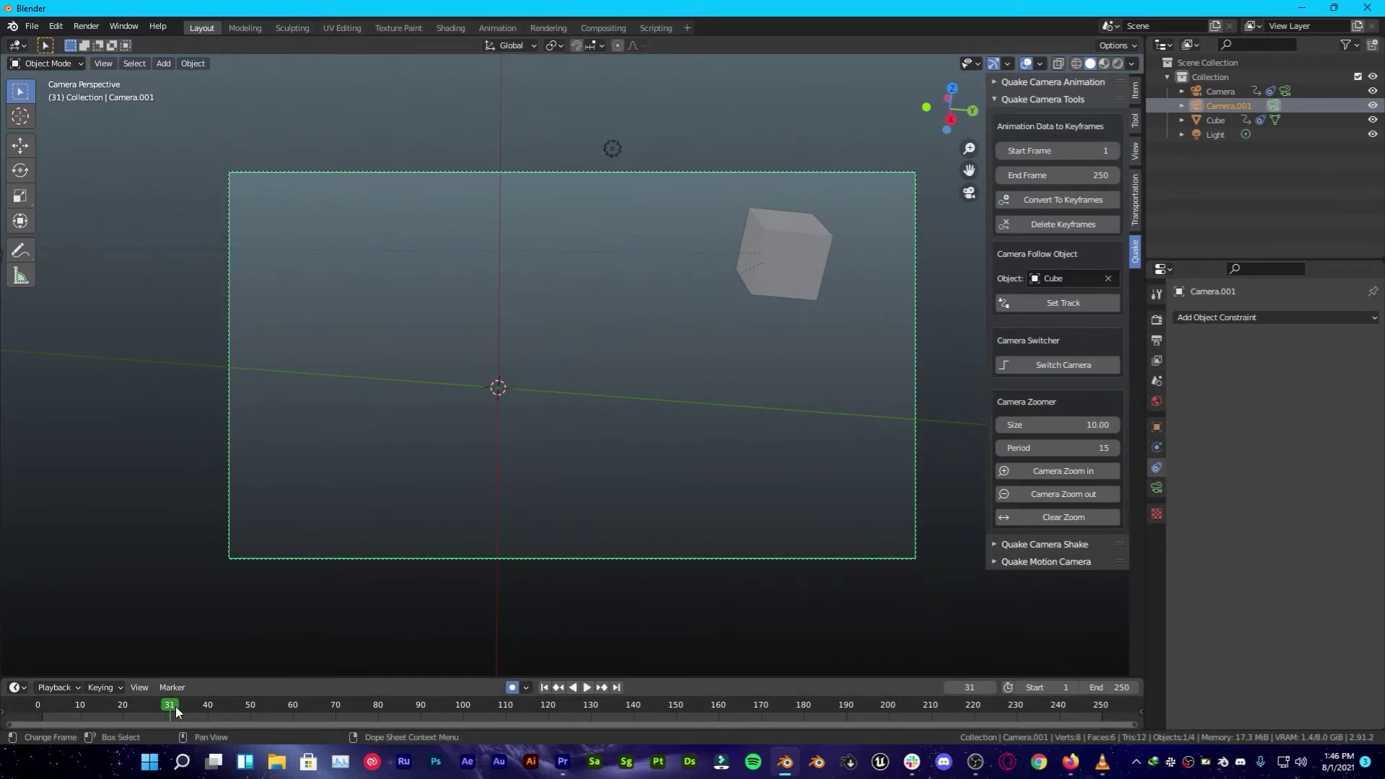
Step: Enlarge the timeline, bind the second camera at frame 41 with Switch Camera and play back the result
{"action": "left_click_drag", "start_coordinate": [205, 678], "coordinate": [173, 603]}
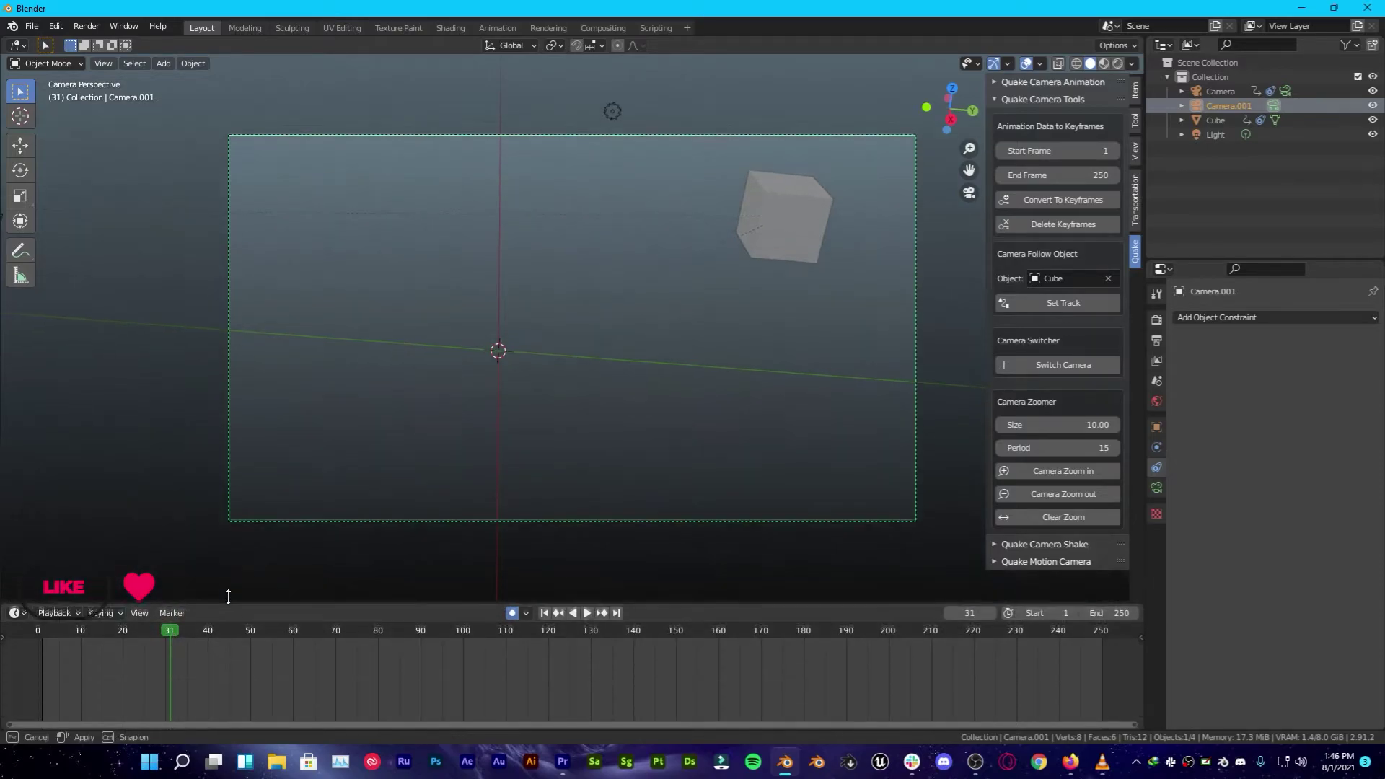
{"action": "key", "text": "space"}
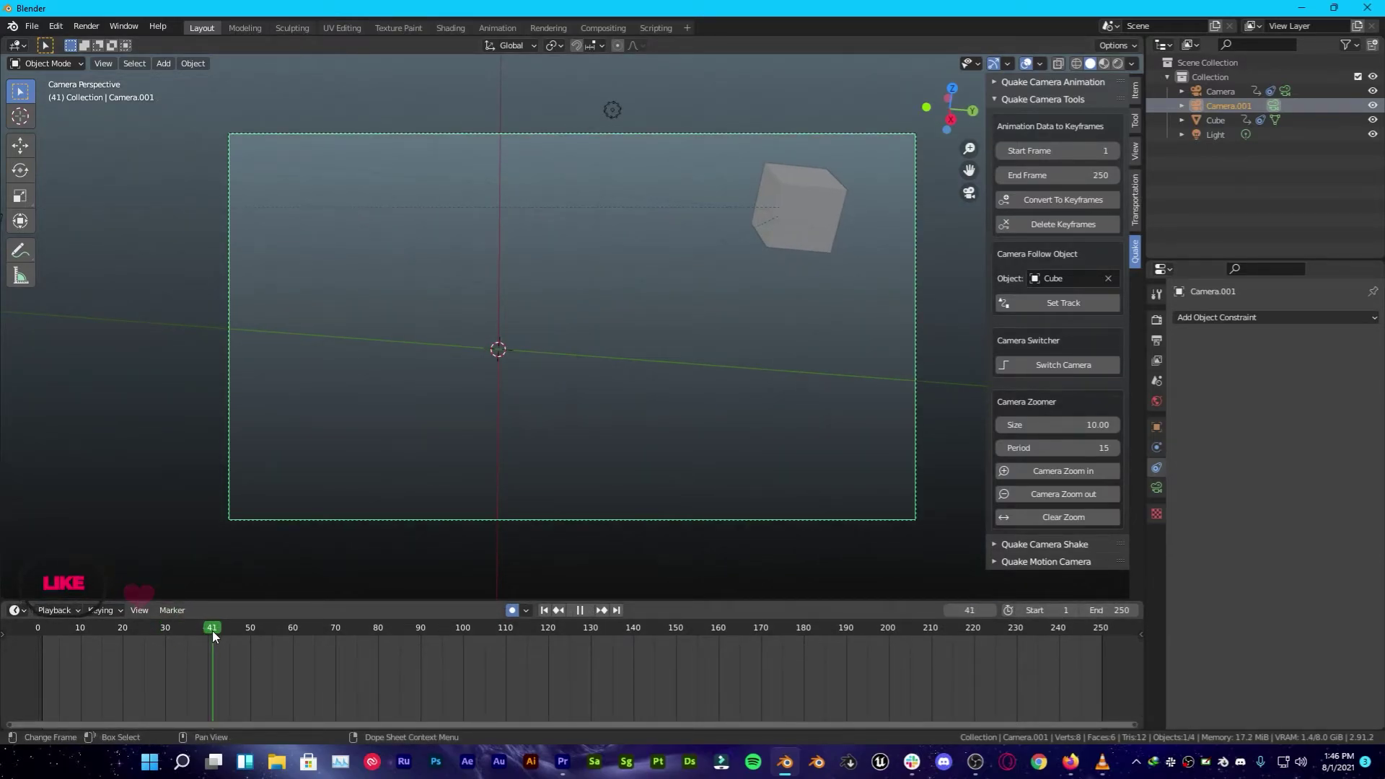
{"action": "key", "text": "space"}
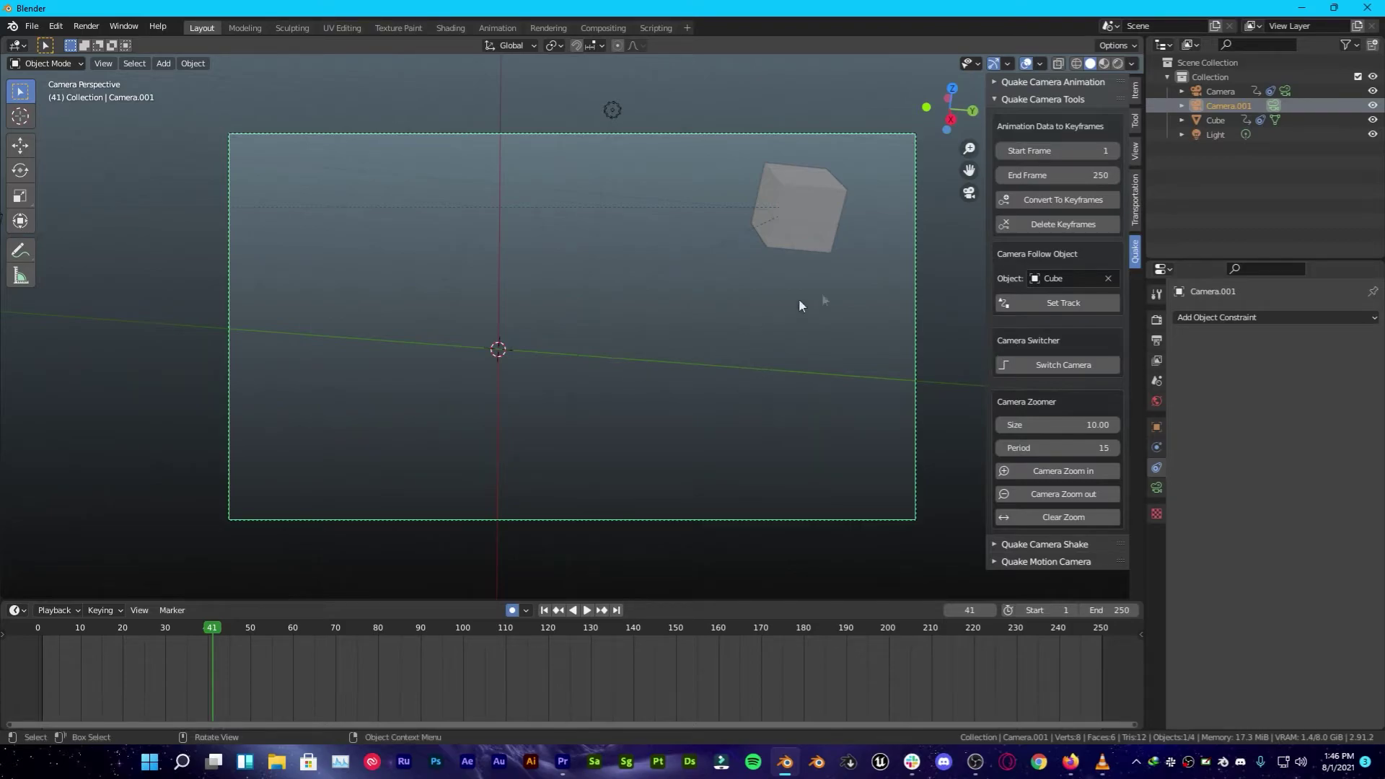
{"action": "left_click", "coordinate": [1051, 365]}
{"action": "key", "text": "space"}
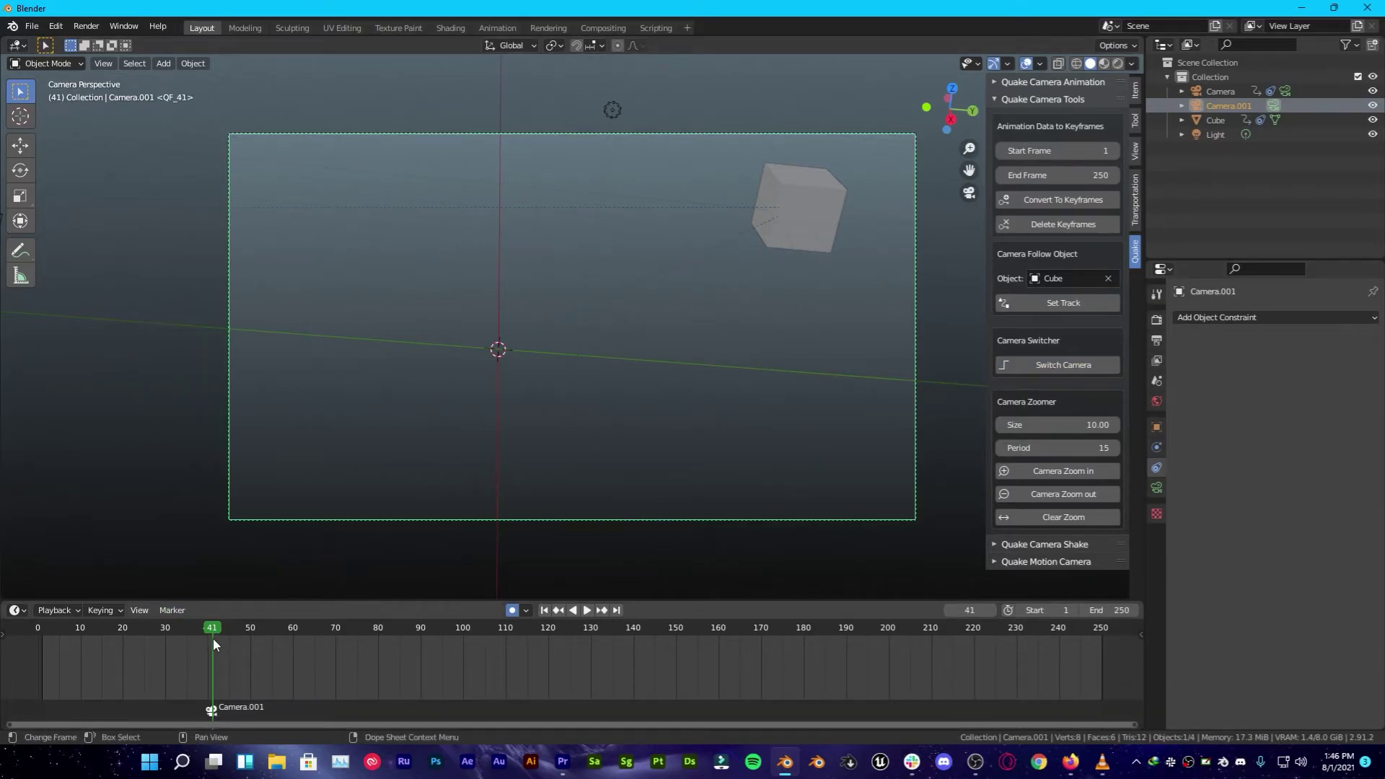
{"action": "key", "text": "shift+Left"}
{"action": "key", "text": "Escape"}
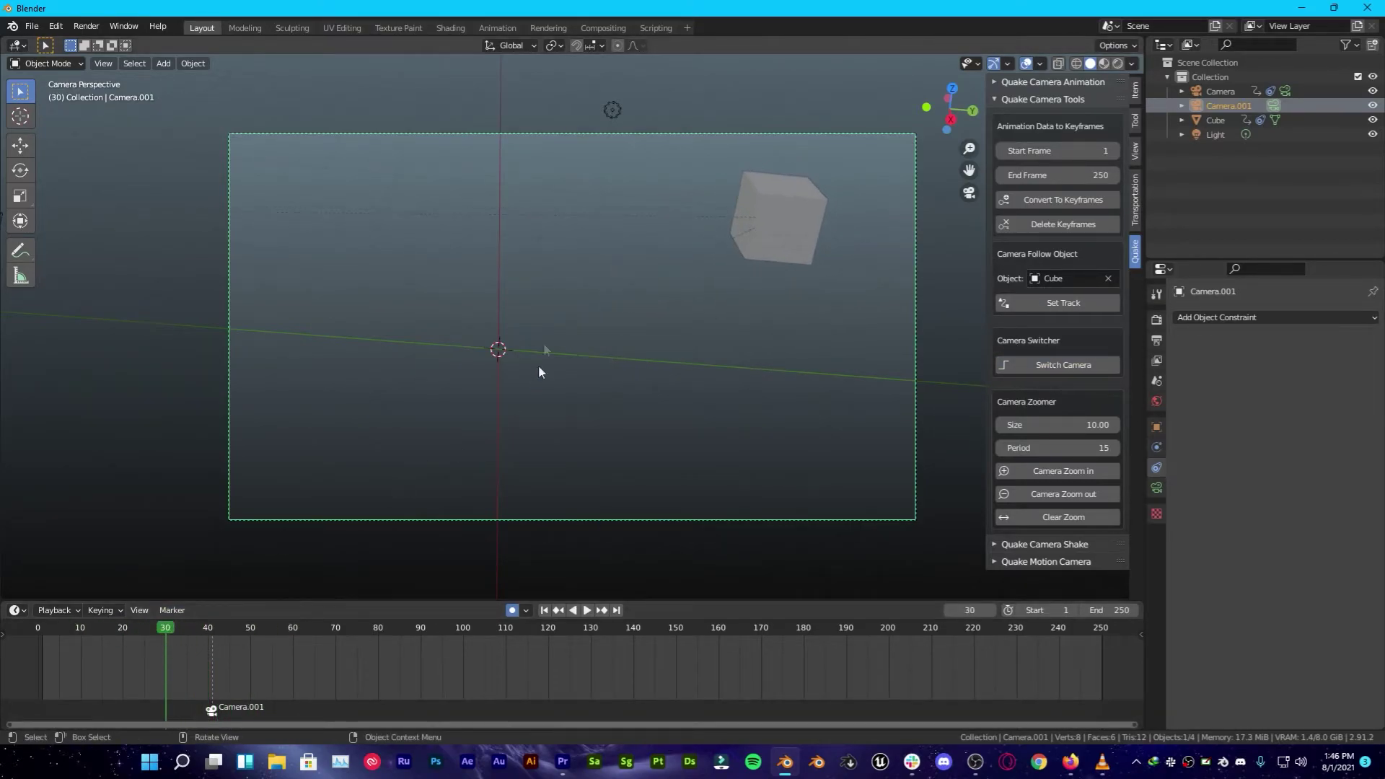
Step: Make the original camera active, bind it at frame 31 with Switch Camera and look through it
{"action": "middle_click_drag", "start_coordinate": [538, 365], "coordinate": [540, 292]}
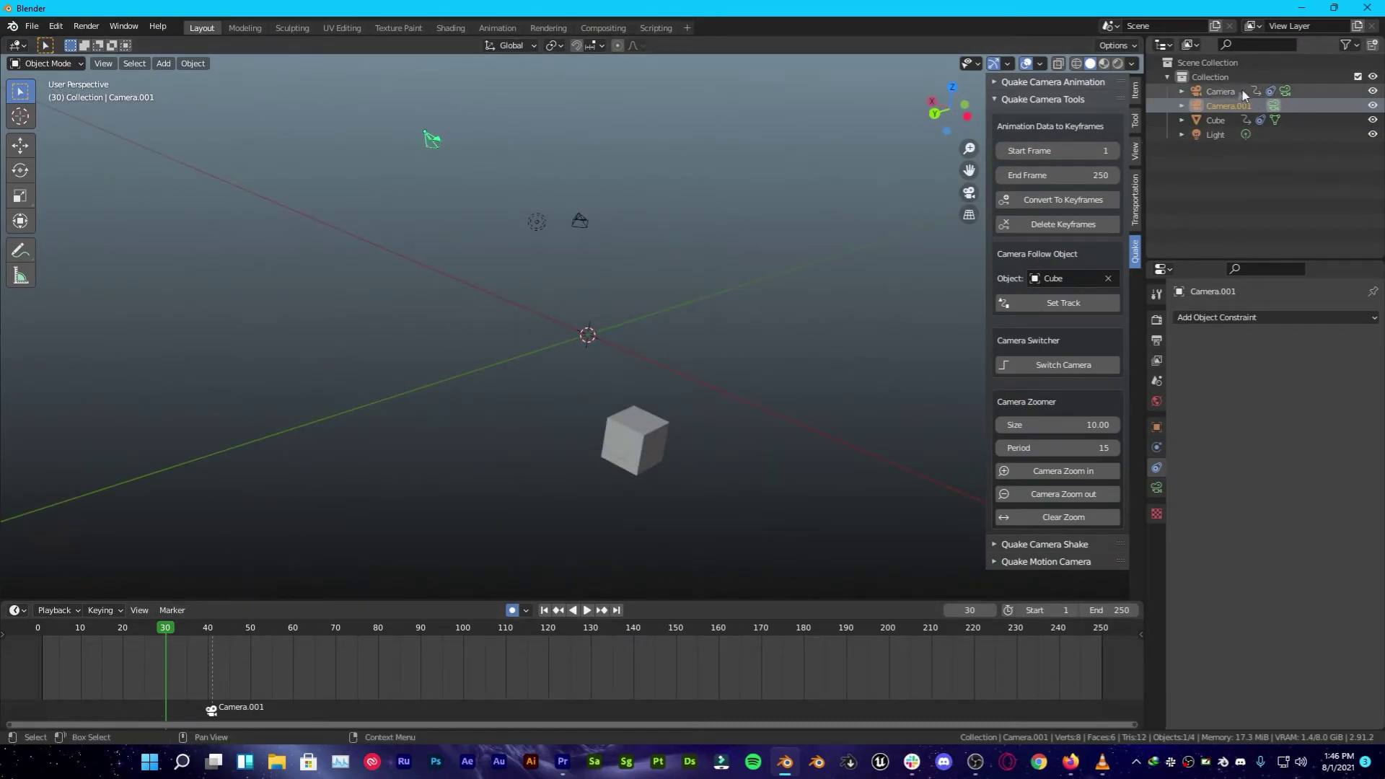
{"action": "left_click", "coordinate": [1286, 91]}
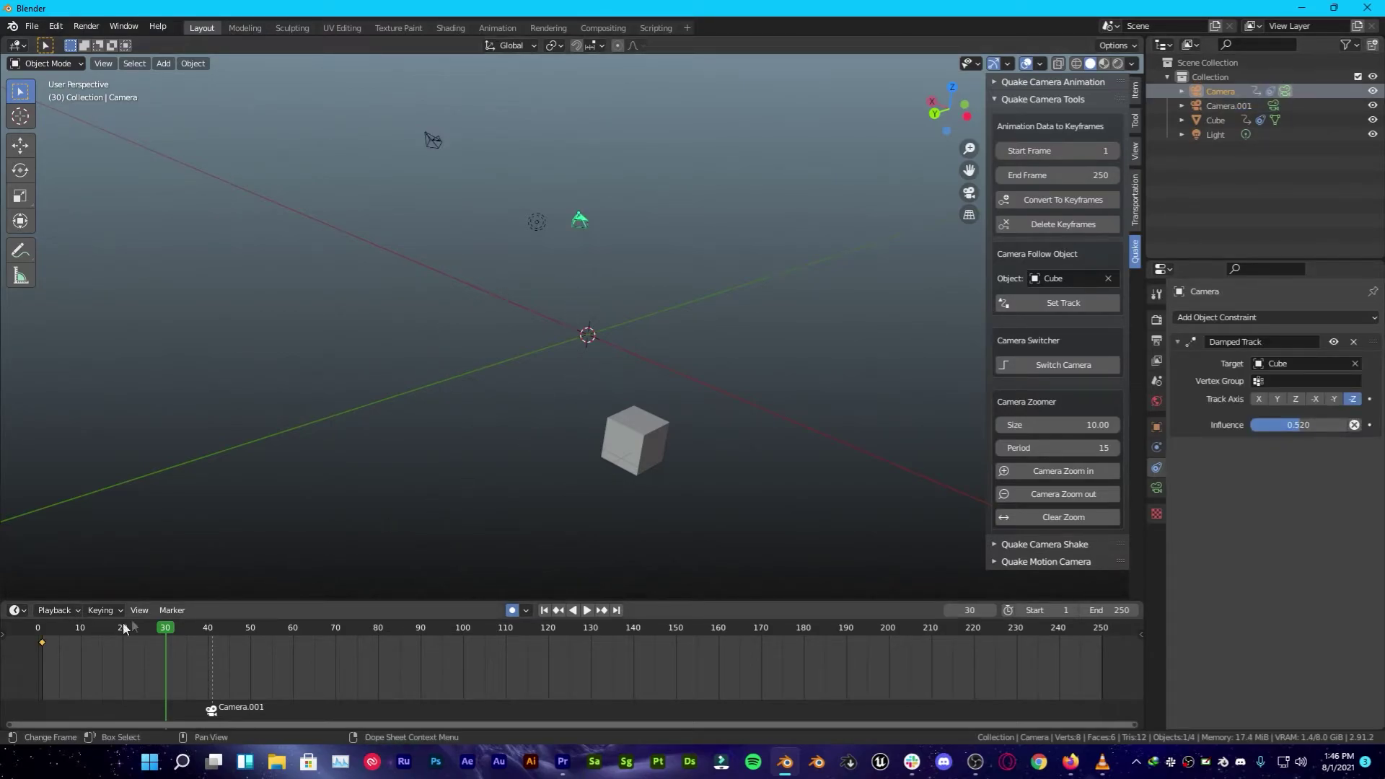
{"action": "left_click", "coordinate": [170, 630]}
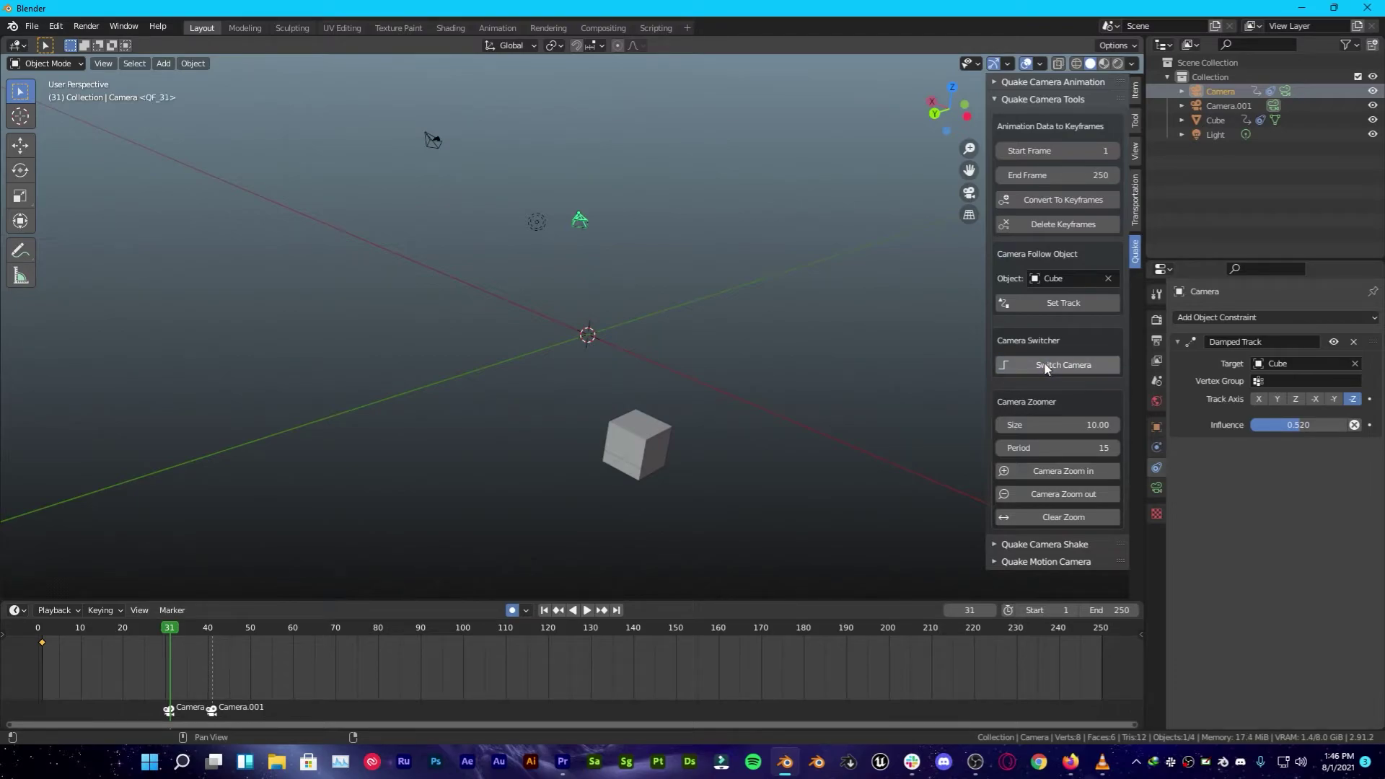
{"action": "key", "text": "space"}
{"action": "key", "text": "Escape"}
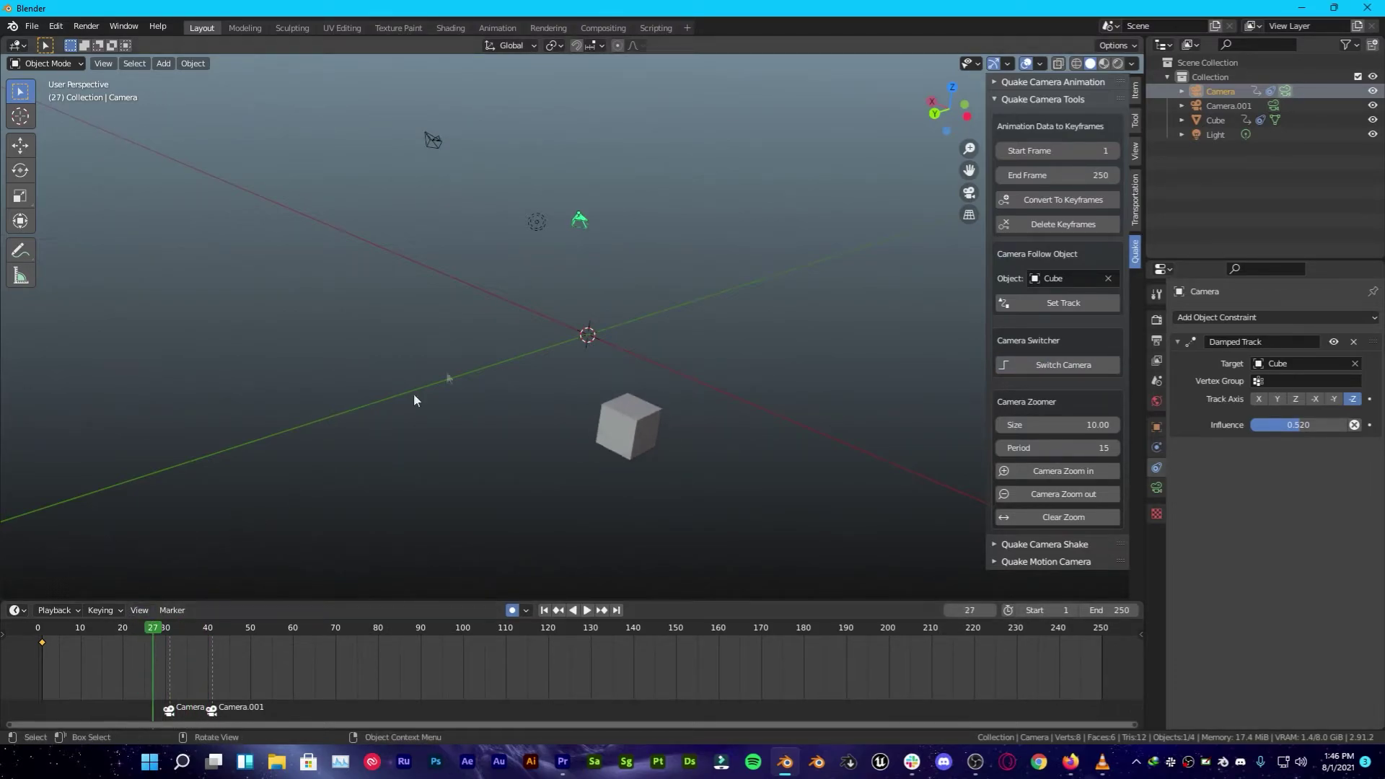
{"action": "key", "text": "KP_0"}
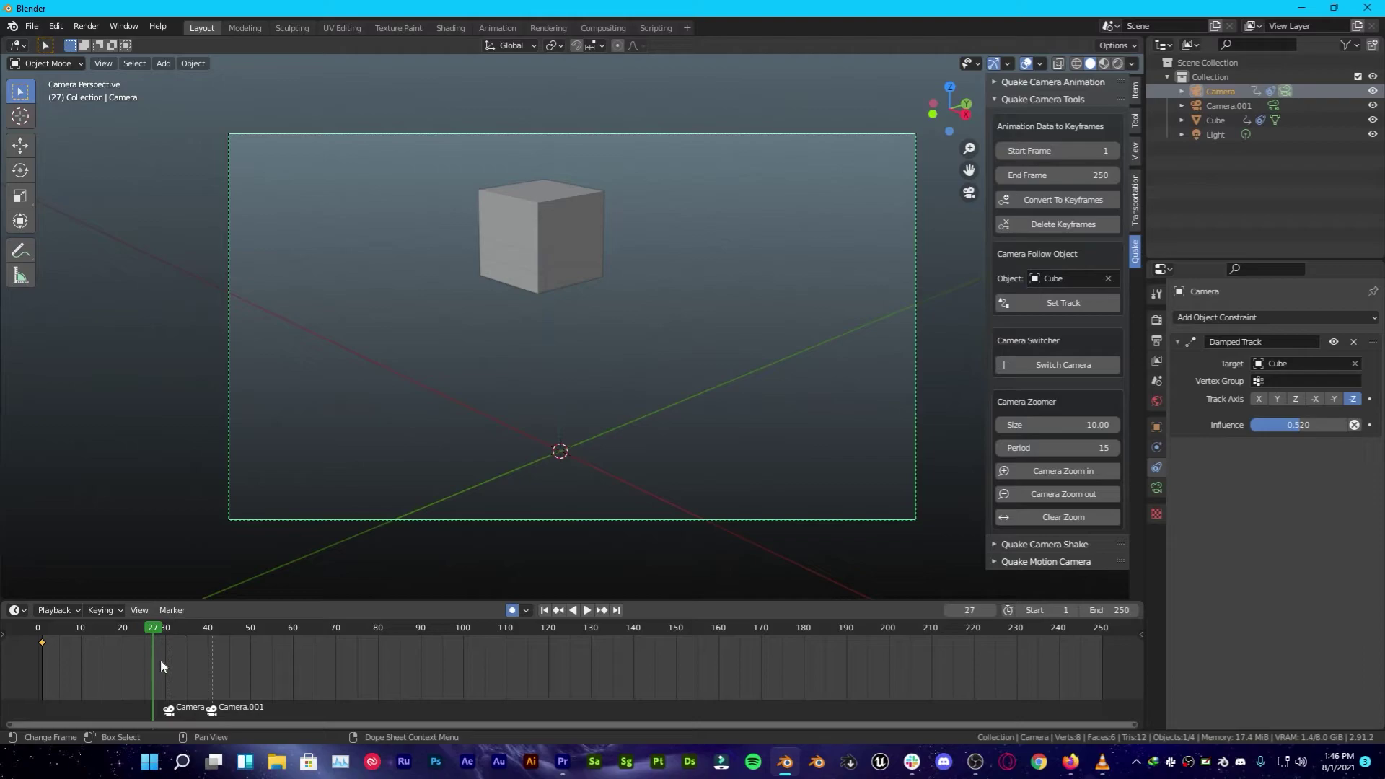
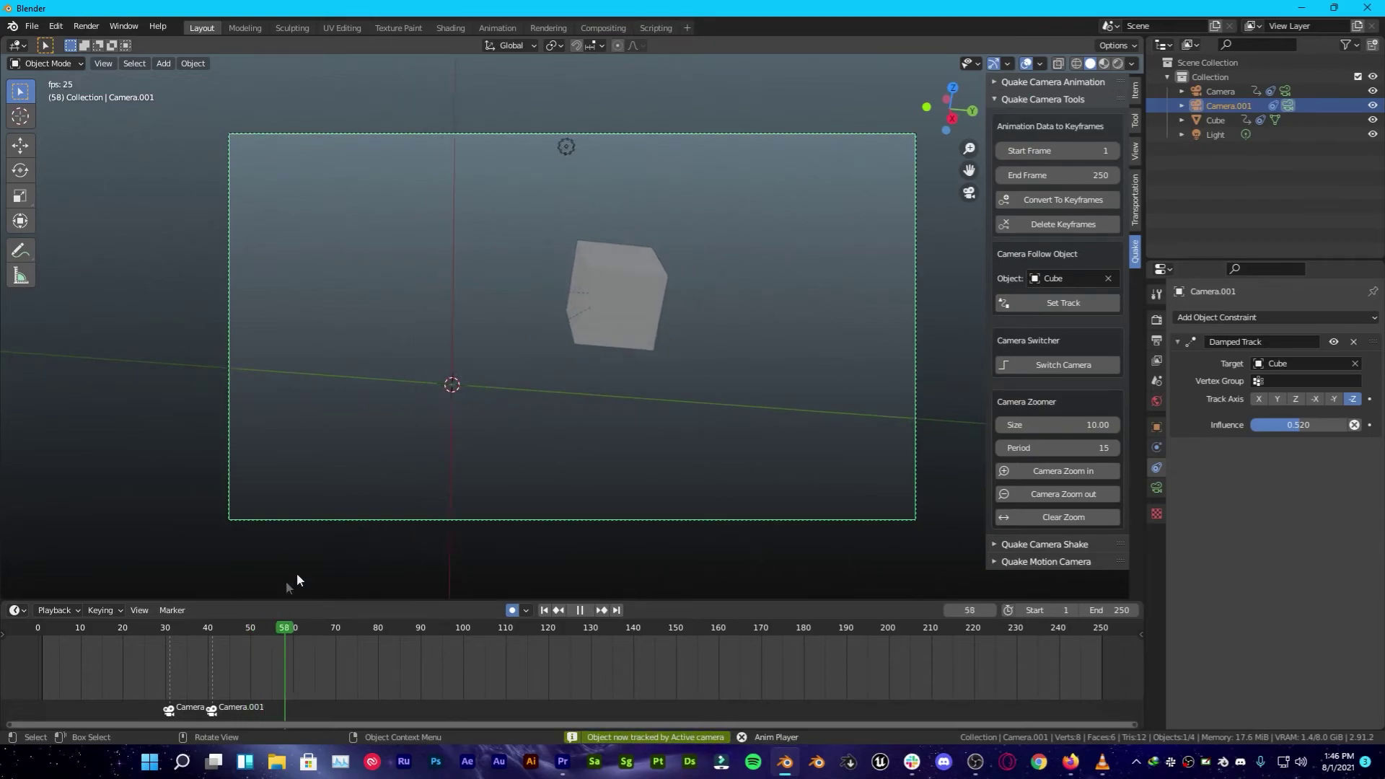
Step: Scrub back through the timeline and play the animation to check the camera switches, stopping at frame 109
{"action": "left_click", "coordinate": [319, 629]}
{"action": "left_click_drag", "start_coordinate": [319, 626], "coordinate": [62, 628]}
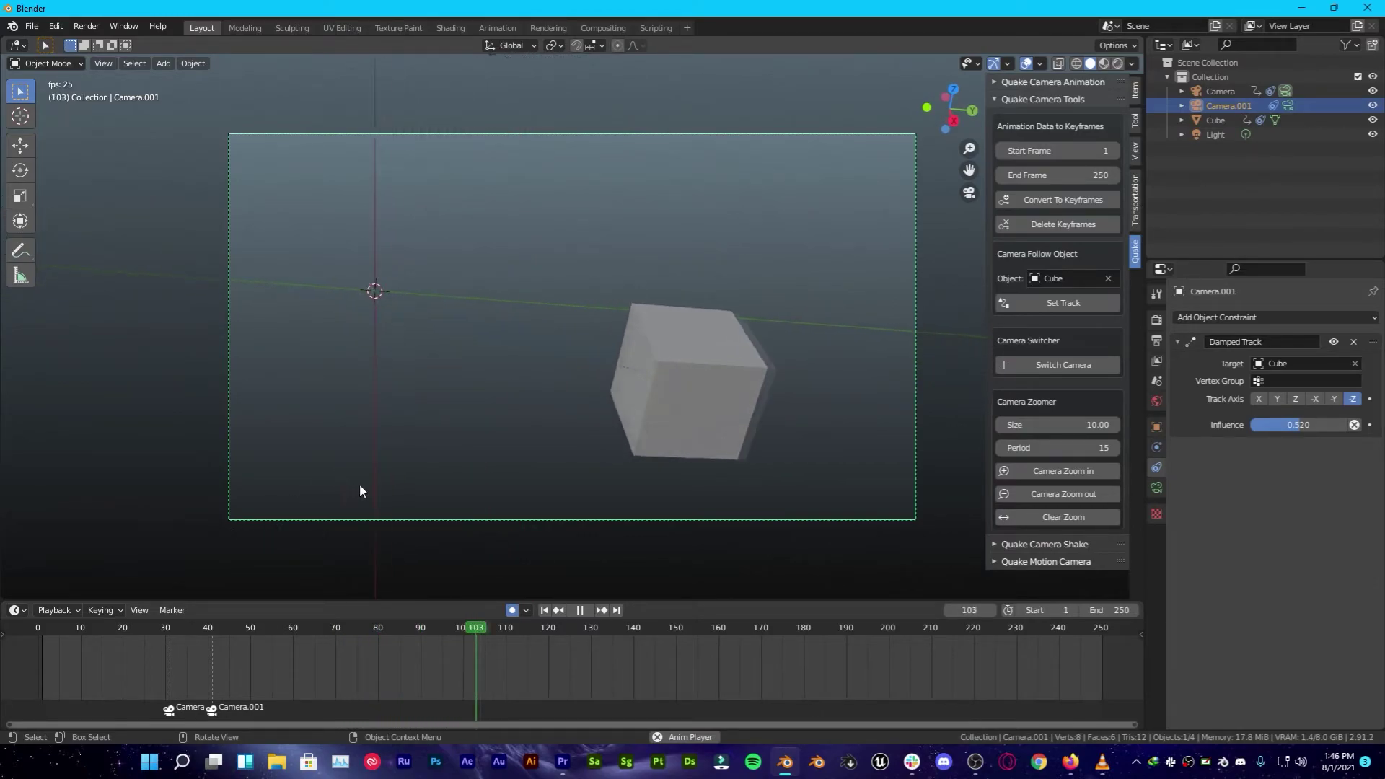
{"action": "key", "text": "space"}
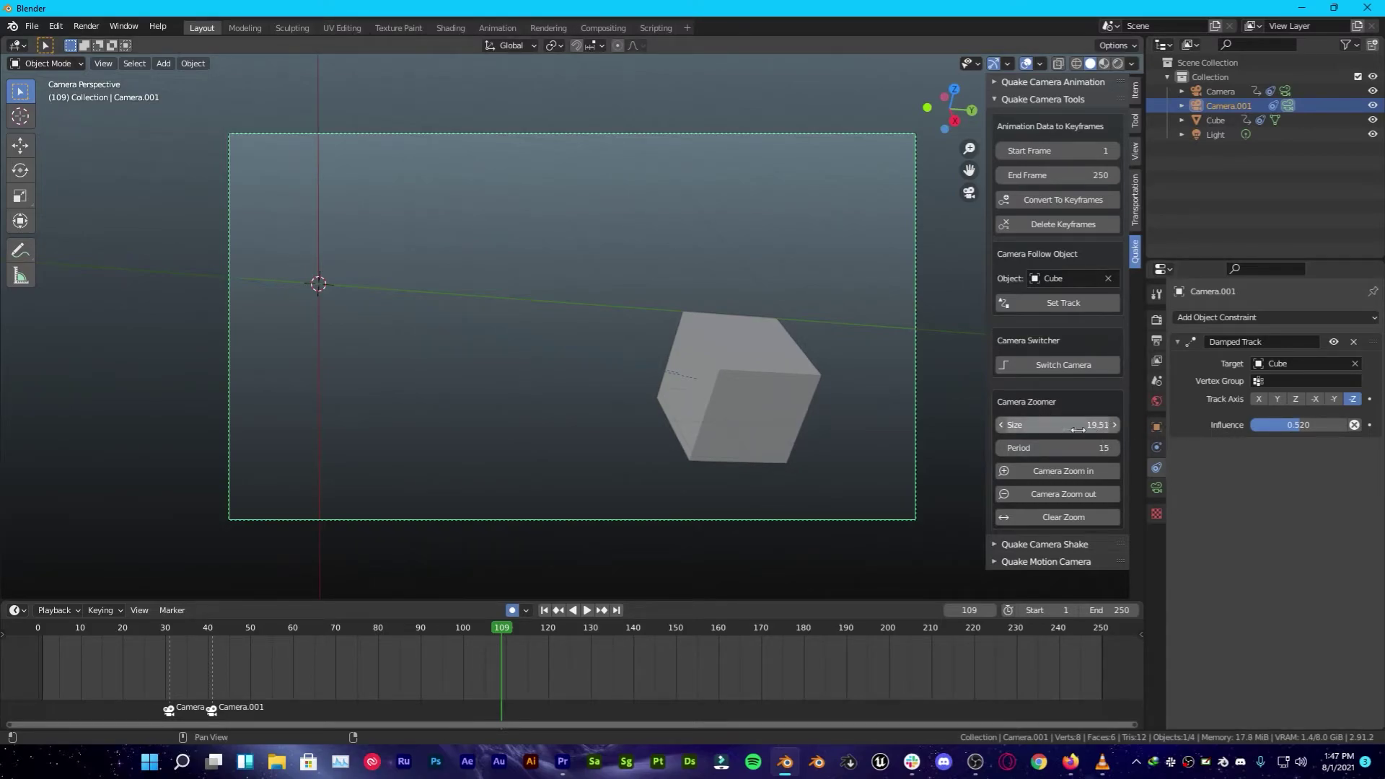
Step: Set the Camera Zoomer size to 25 and period to 10, add a camera zoom out at frame 109 and play it
{"action": "left_click_drag", "start_coordinate": [1074, 424], "coordinate": [1075, 426]}
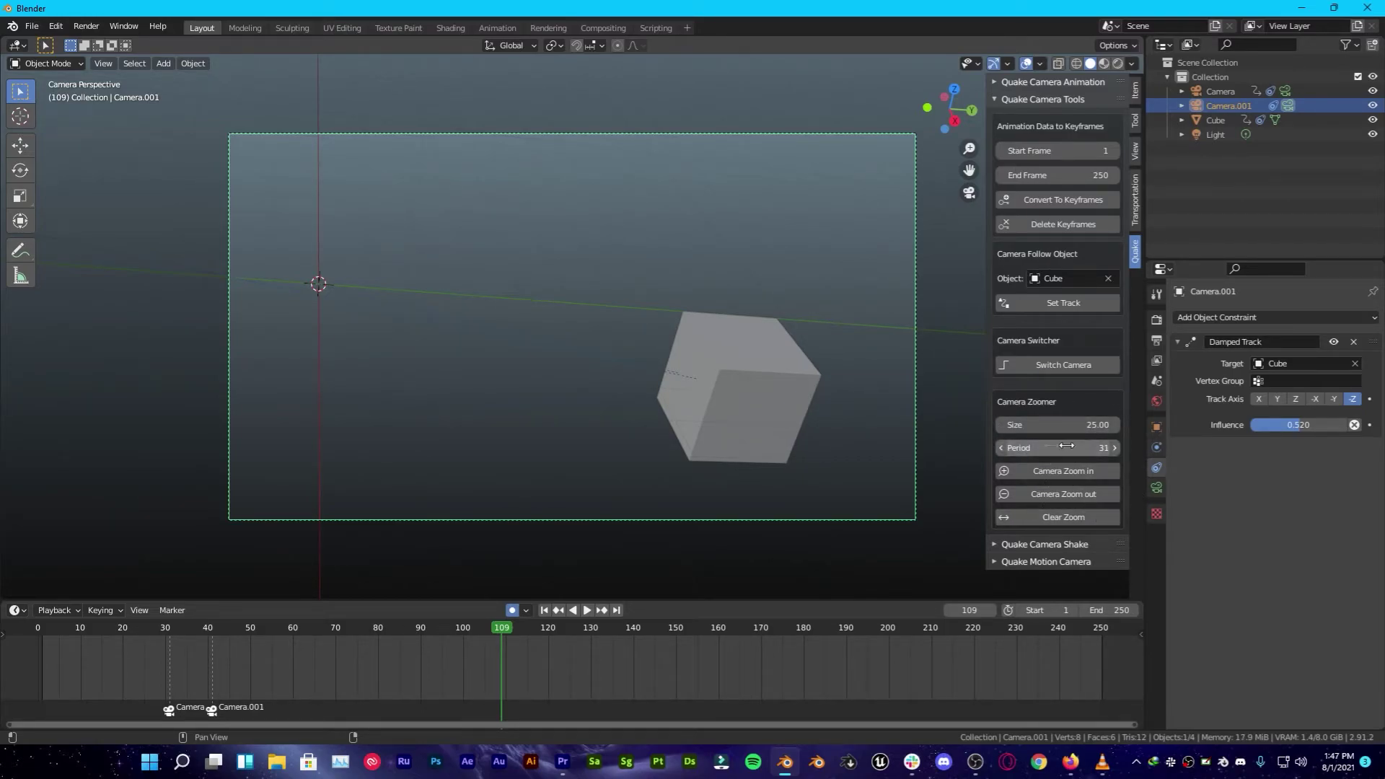
{"action": "left_click_drag", "start_coordinate": [997, 445], "coordinate": [998, 445]}
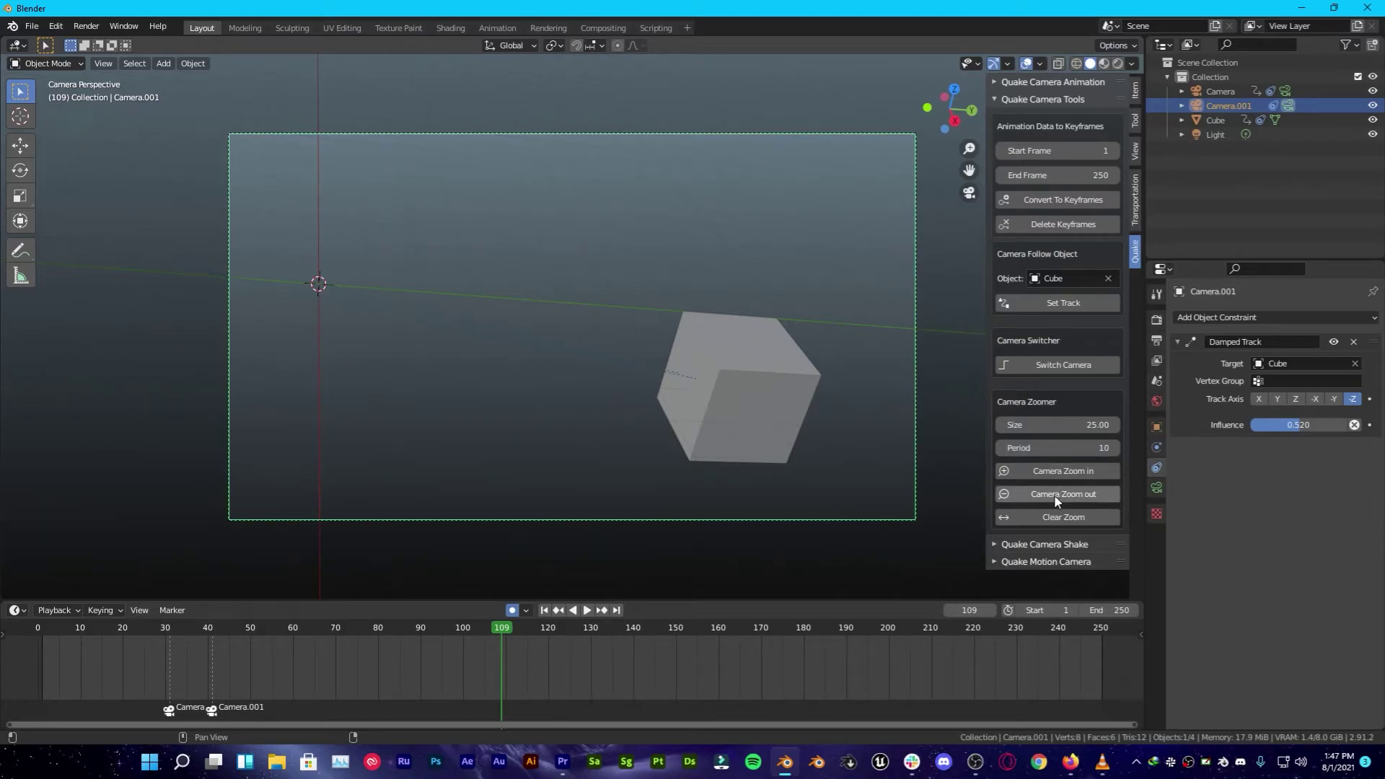
{"action": "left_click", "coordinate": [1056, 496]}
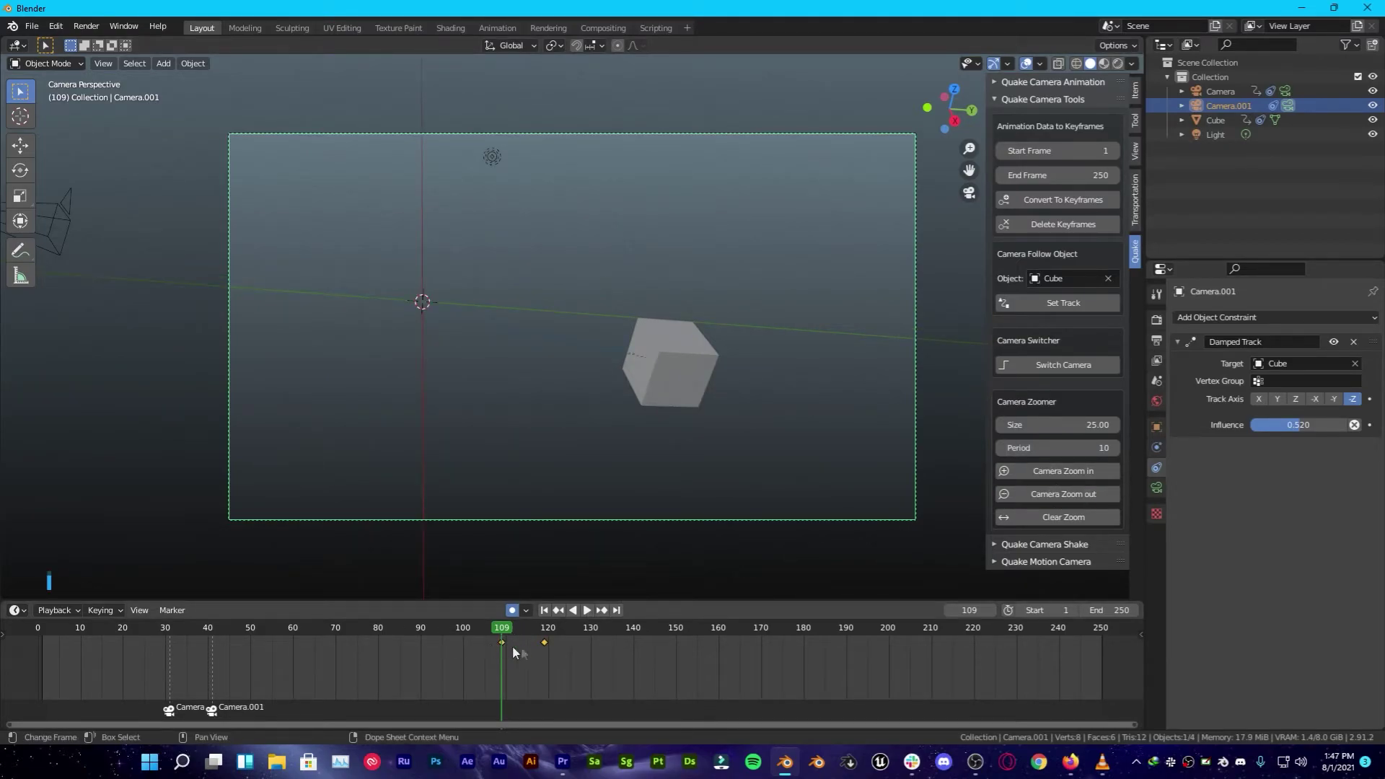
{"action": "key", "text": "space"}
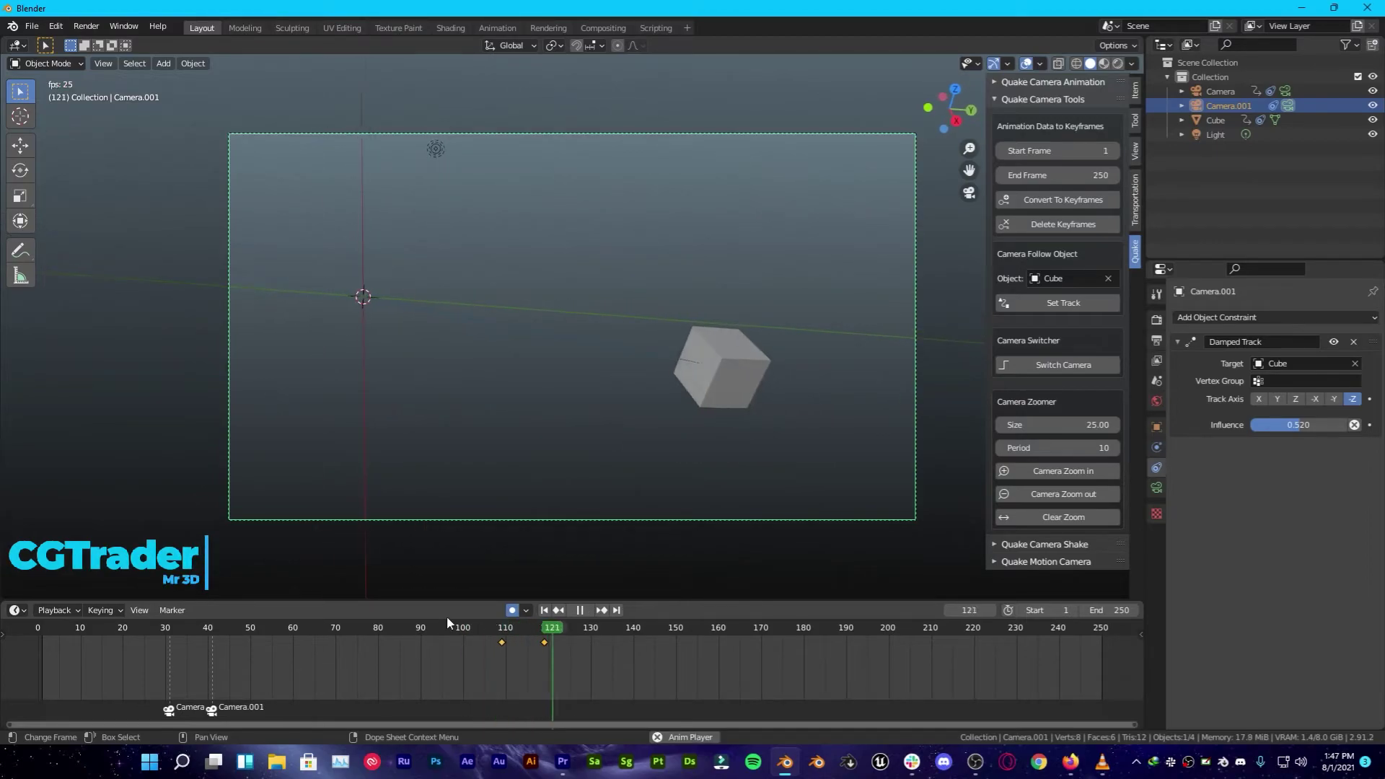
Step: Add camera zoom-ins at frames 133 and 148, playing back the animation after each
{"action": "left_click", "coordinate": [1054, 469]}
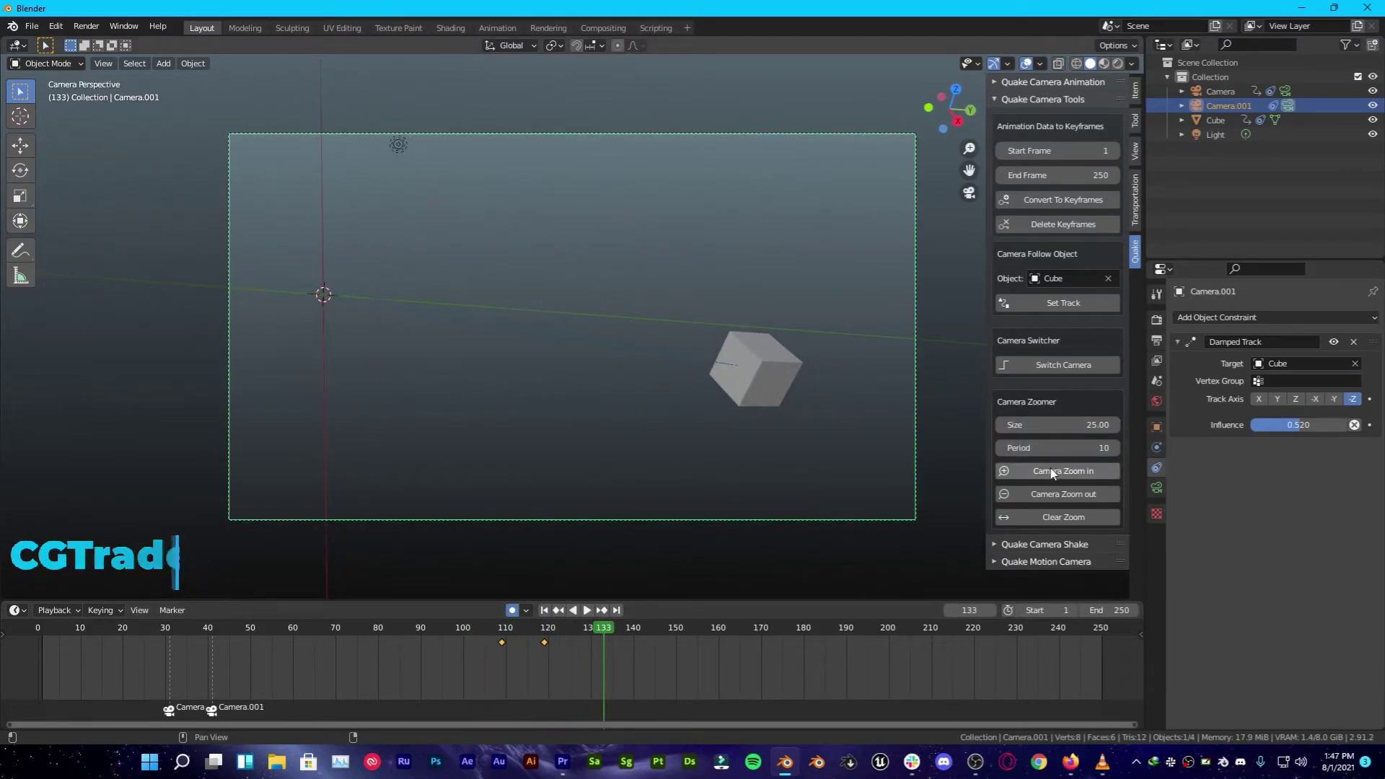
{"action": "key", "text": "space"}
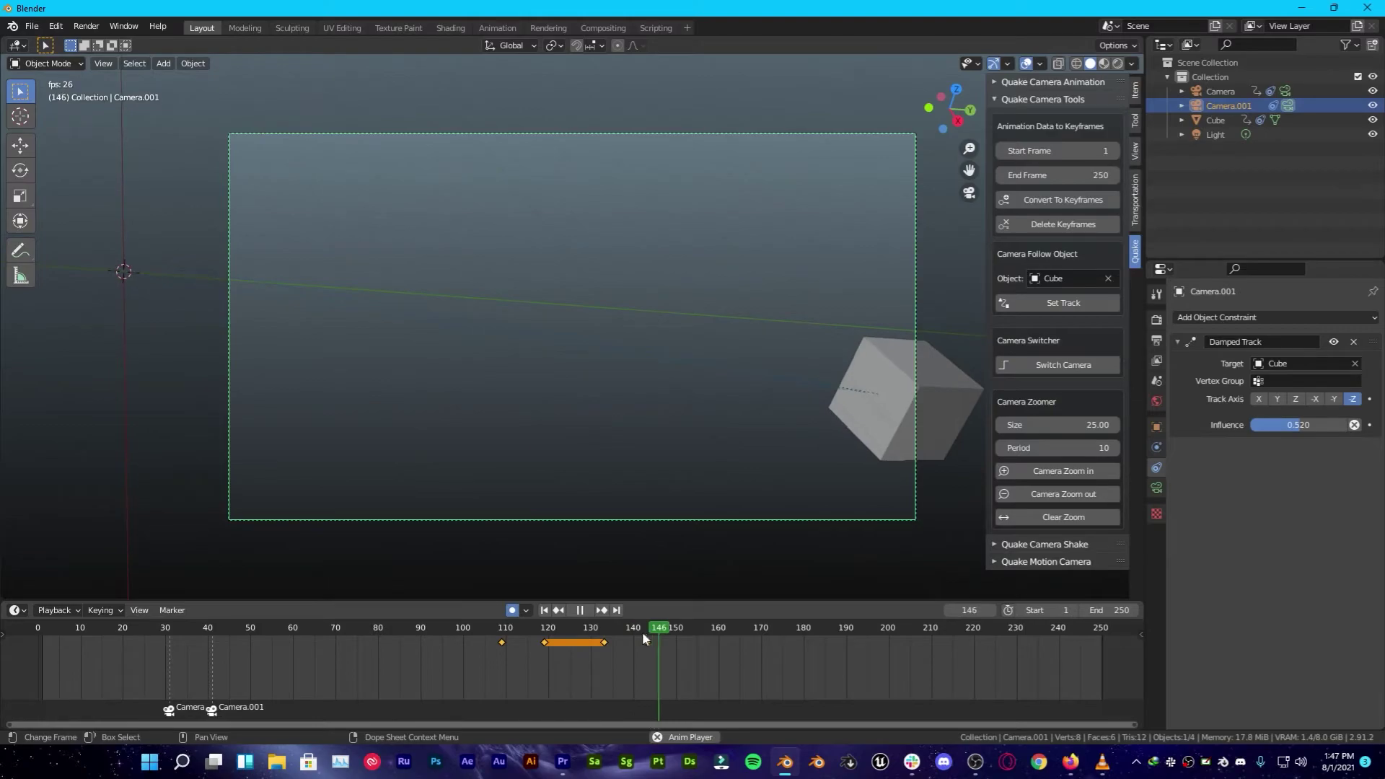
{"action": "key", "text": "space"}
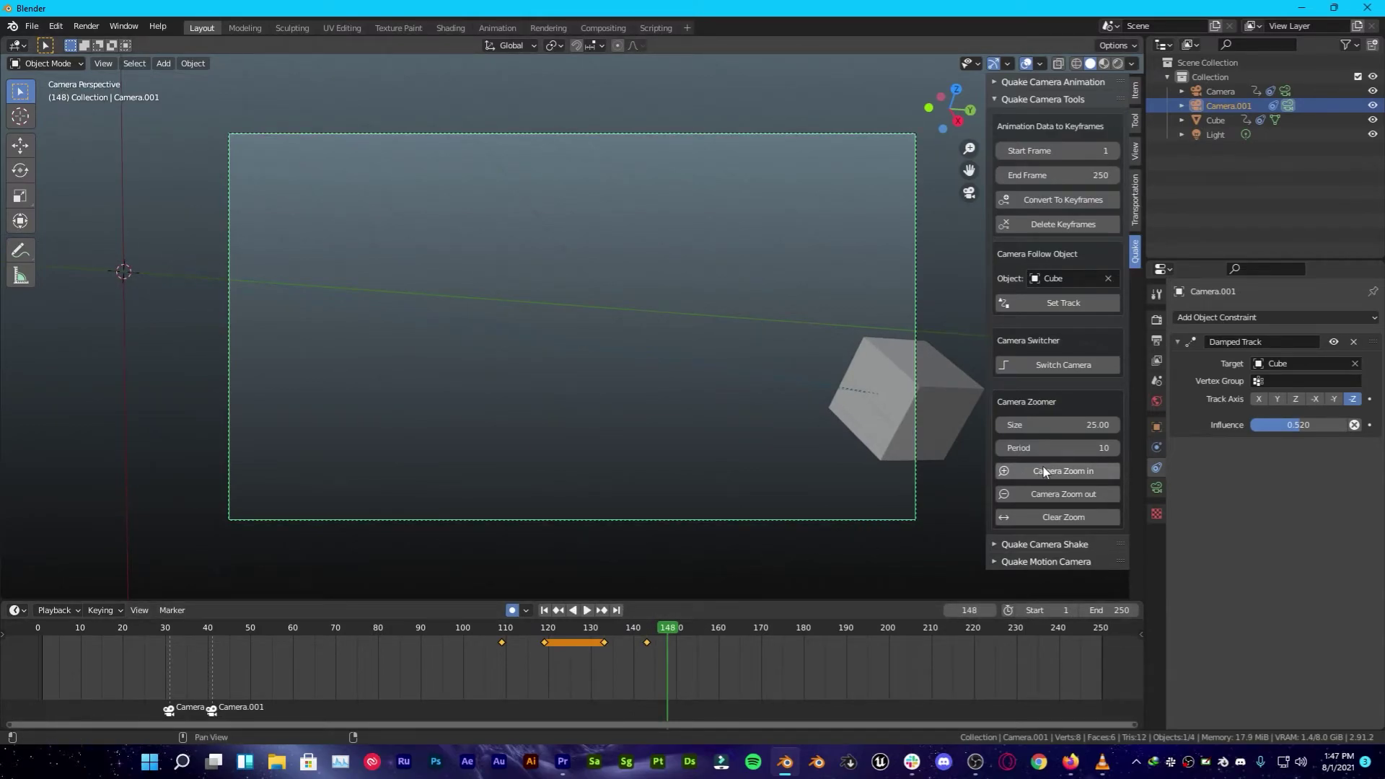
{"action": "left_click", "coordinate": [1043, 467]}
{"action": "left_click_drag", "start_coordinate": [705, 633], "coordinate": [725, 634]}
{"action": "left_click", "coordinate": [336, 634]}
{"action": "key", "text": "space"}
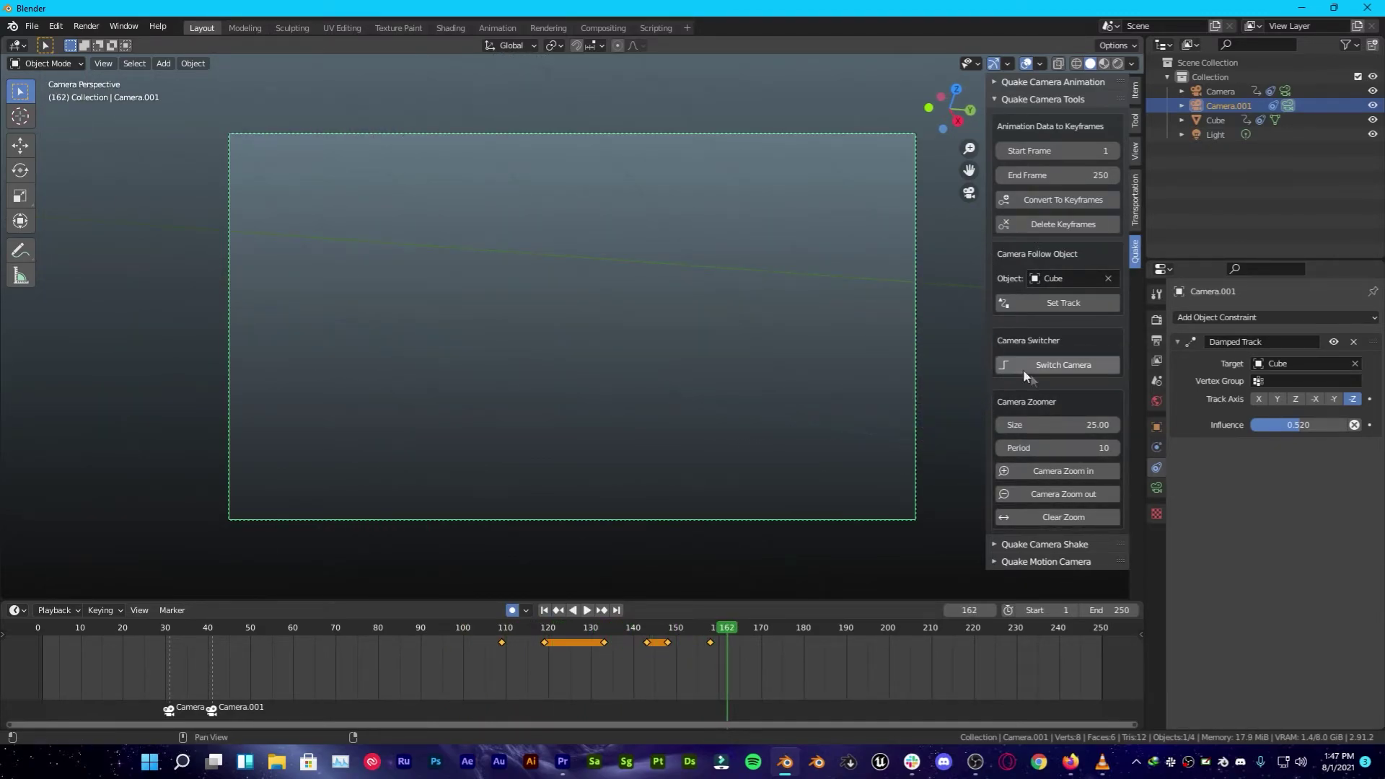
Step: Try to convert the second camera's animation data to keyframes
{"action": "scroll", "coordinate": [856, 391], "scroll_direction": "down", "scroll_amount": 3}
{"action": "middle_click_drag", "start_coordinate": [660, 470], "coordinate": [1052, 245]}
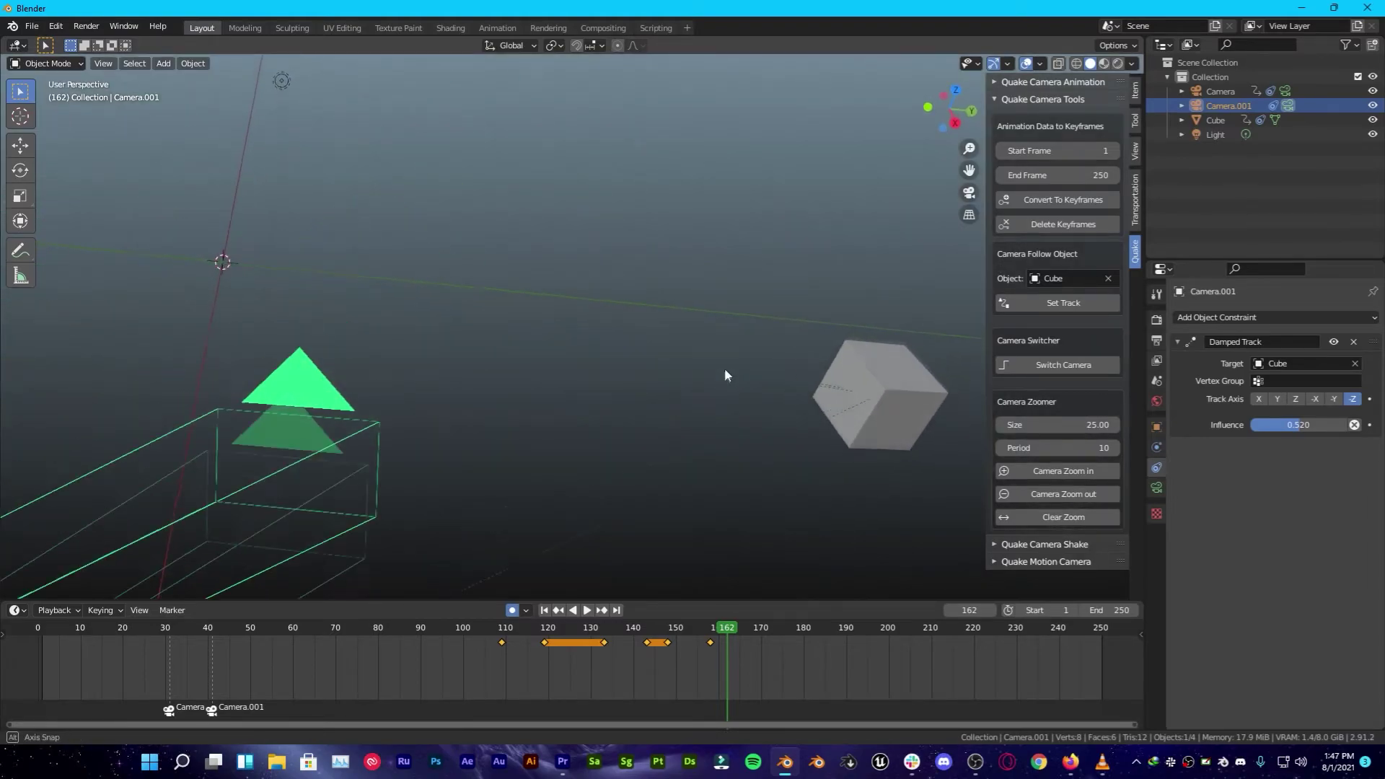
{"action": "scroll", "coordinate": [724, 375], "scroll_direction": "down", "scroll_amount": 4}
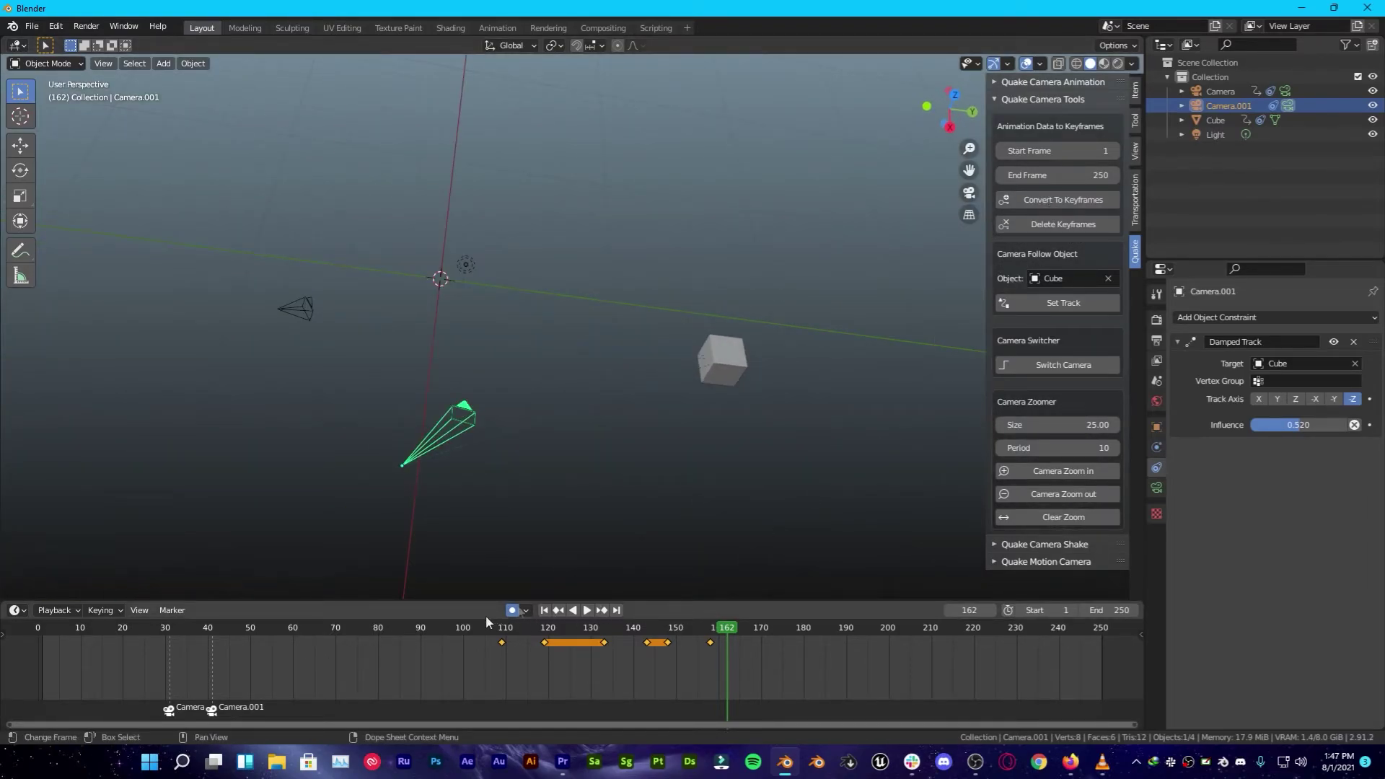
{"action": "left_click", "coordinate": [1064, 200]}
Step: Select the original camera, make it the active scene camera and convert its animation data to keyframes for frames 1 to 250
{"action": "middle_click_drag", "start_coordinate": [738, 386], "coordinate": [468, 412]}
{"action": "left_click", "coordinate": [457, 288]}
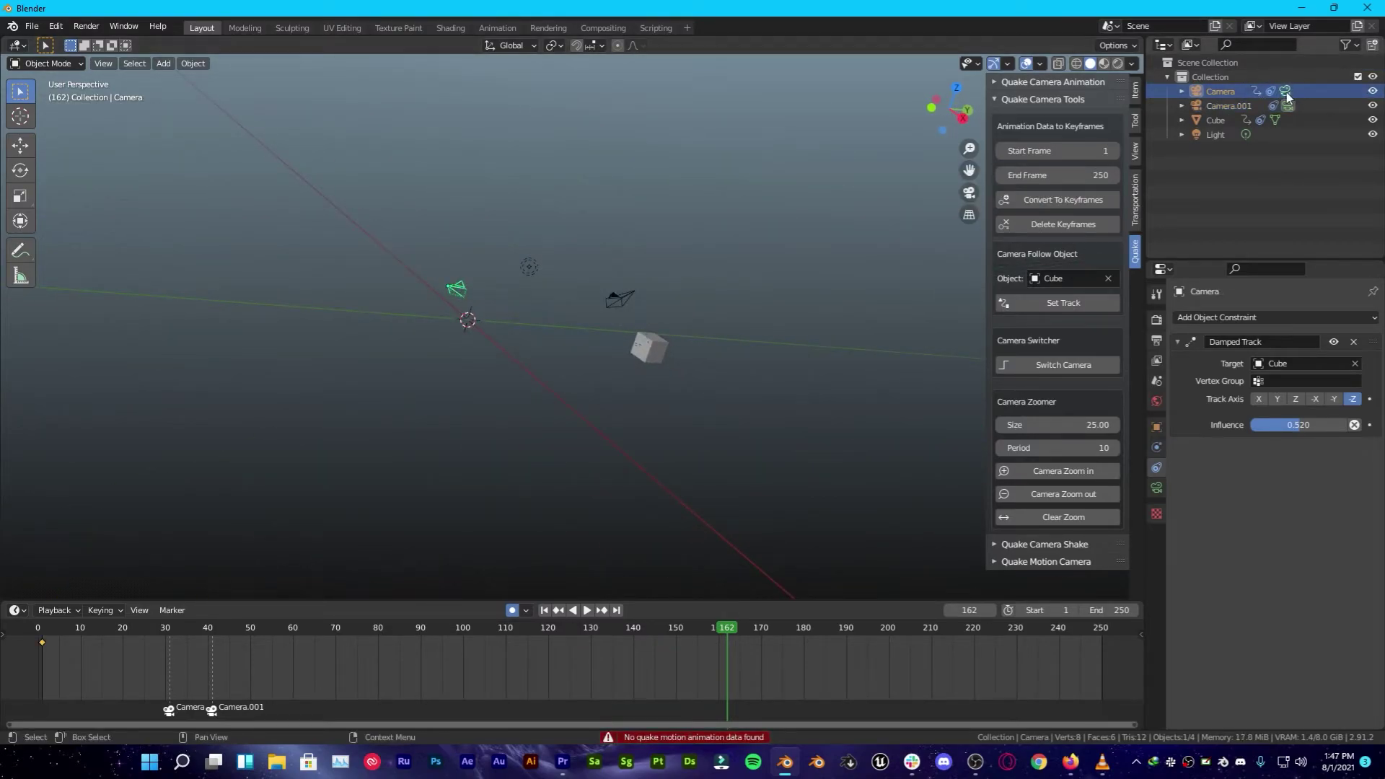
{"action": "left_click", "coordinate": [1048, 202]}
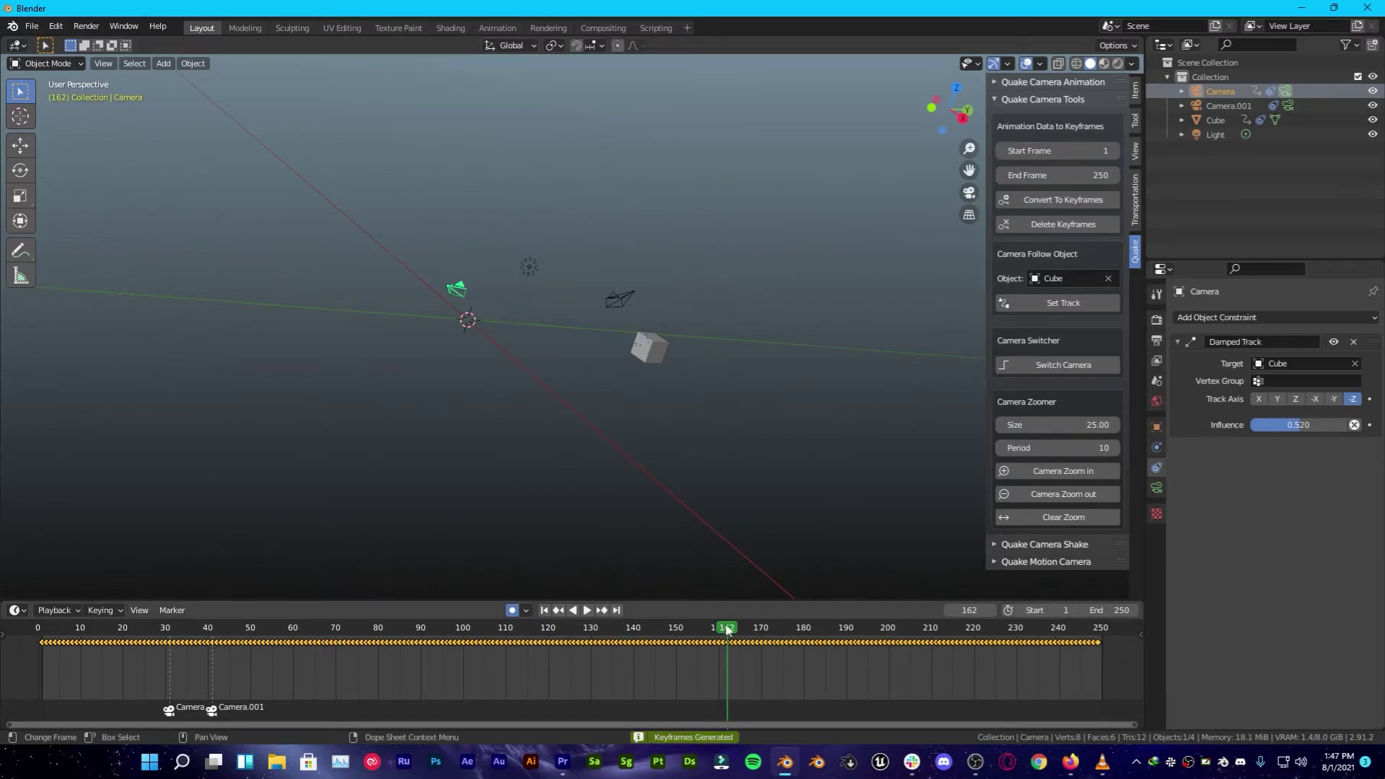
Step: Play back the keyframed animation through the camera view and return to the perspective view
{"action": "key", "text": "space"}
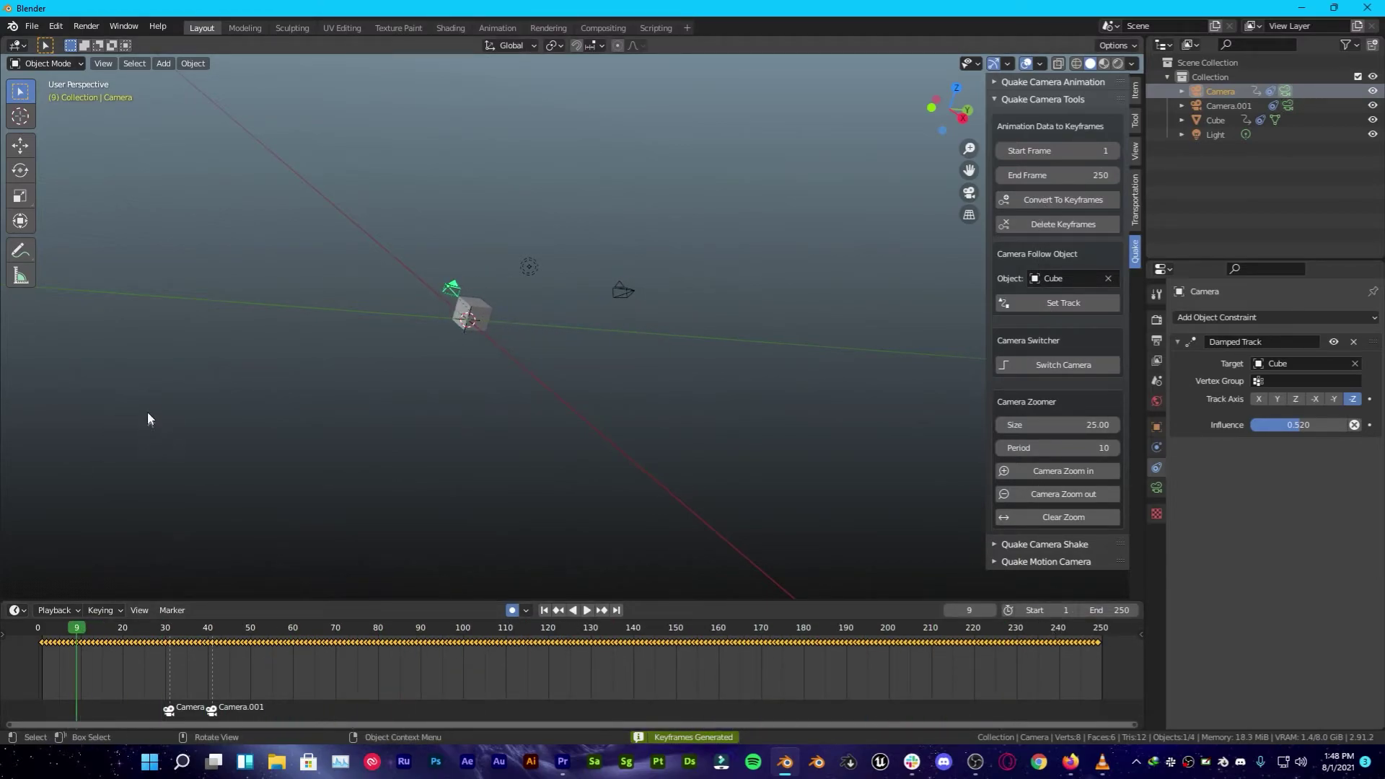
{"action": "key", "text": "KP_0"}
{"action": "key", "text": "space"}
{"action": "key", "text": "space"}
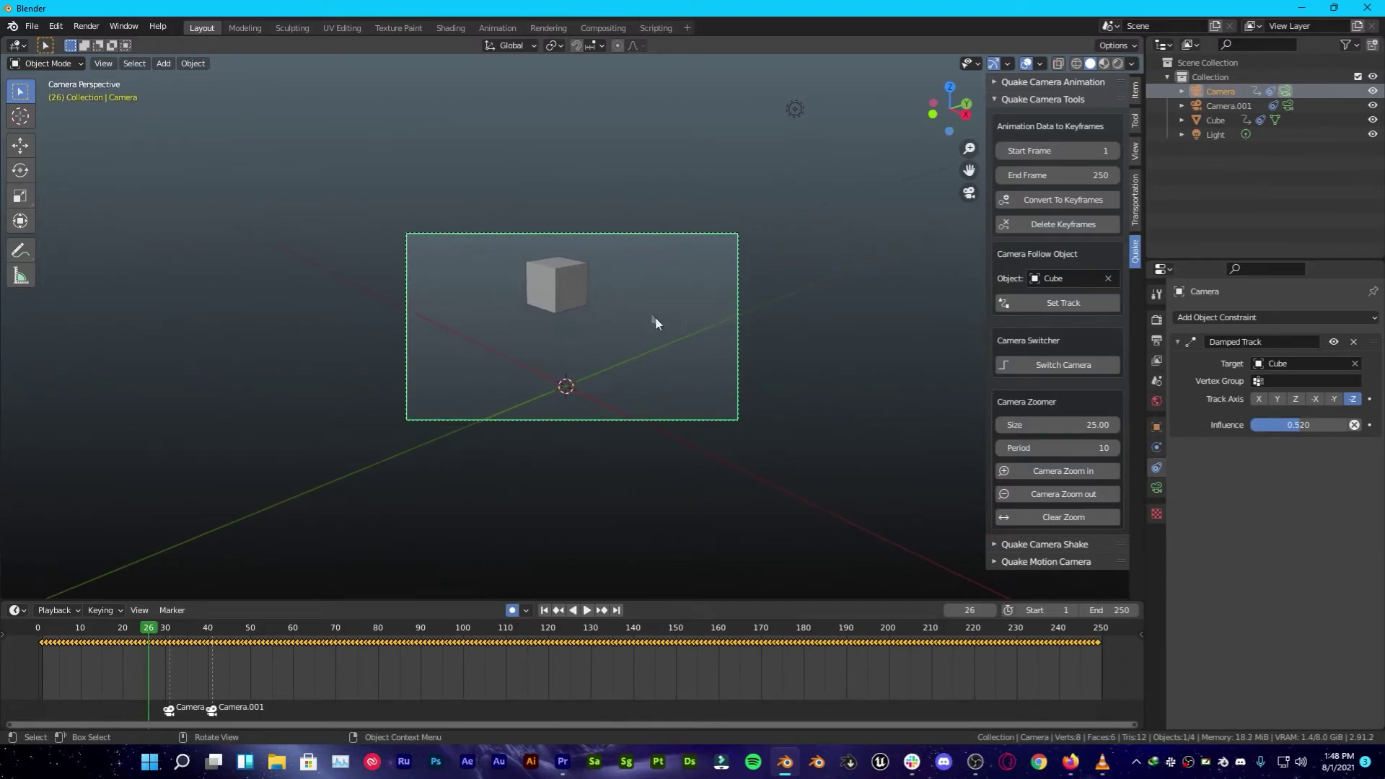
{"action": "key", "text": "shift+Left"}
{"action": "key", "text": "space"}
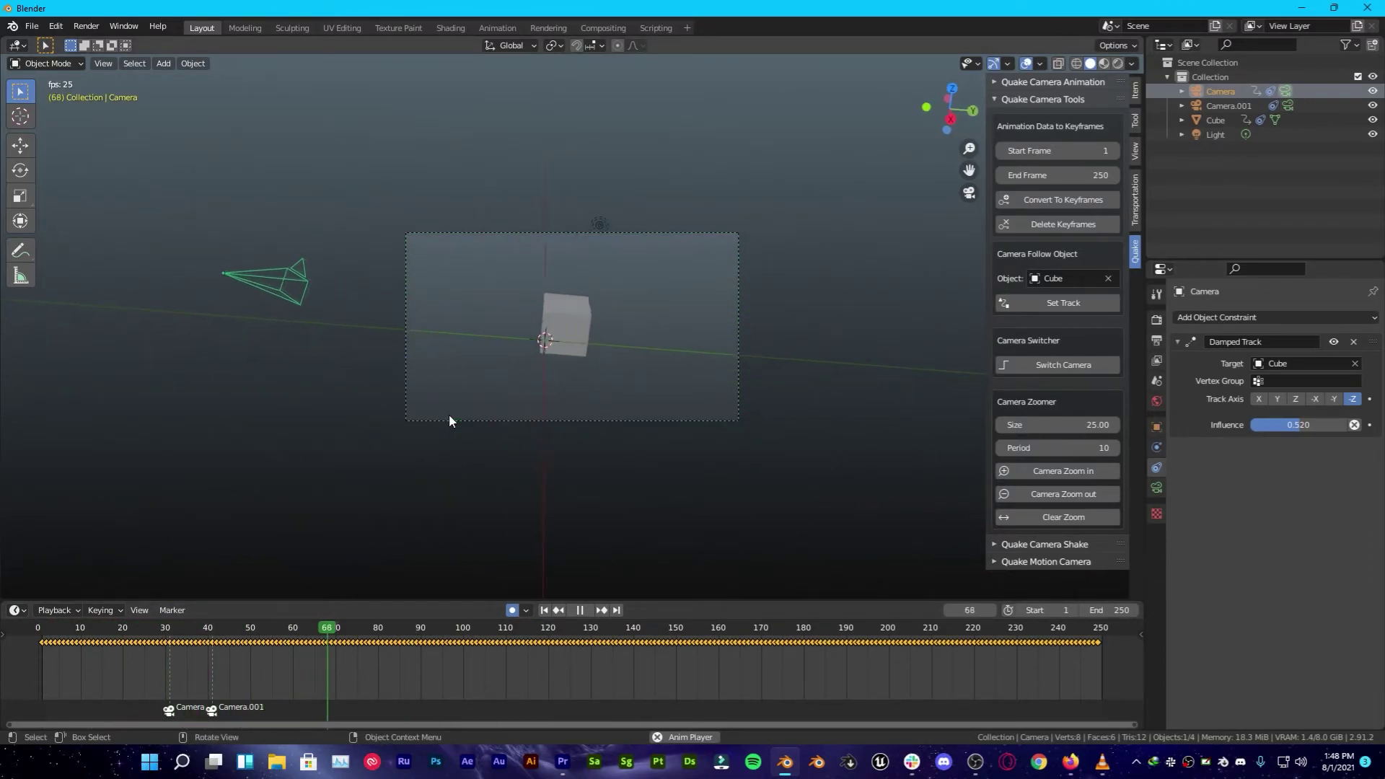
{"action": "key", "text": "space"}
{"action": "key", "text": "KP_0"}
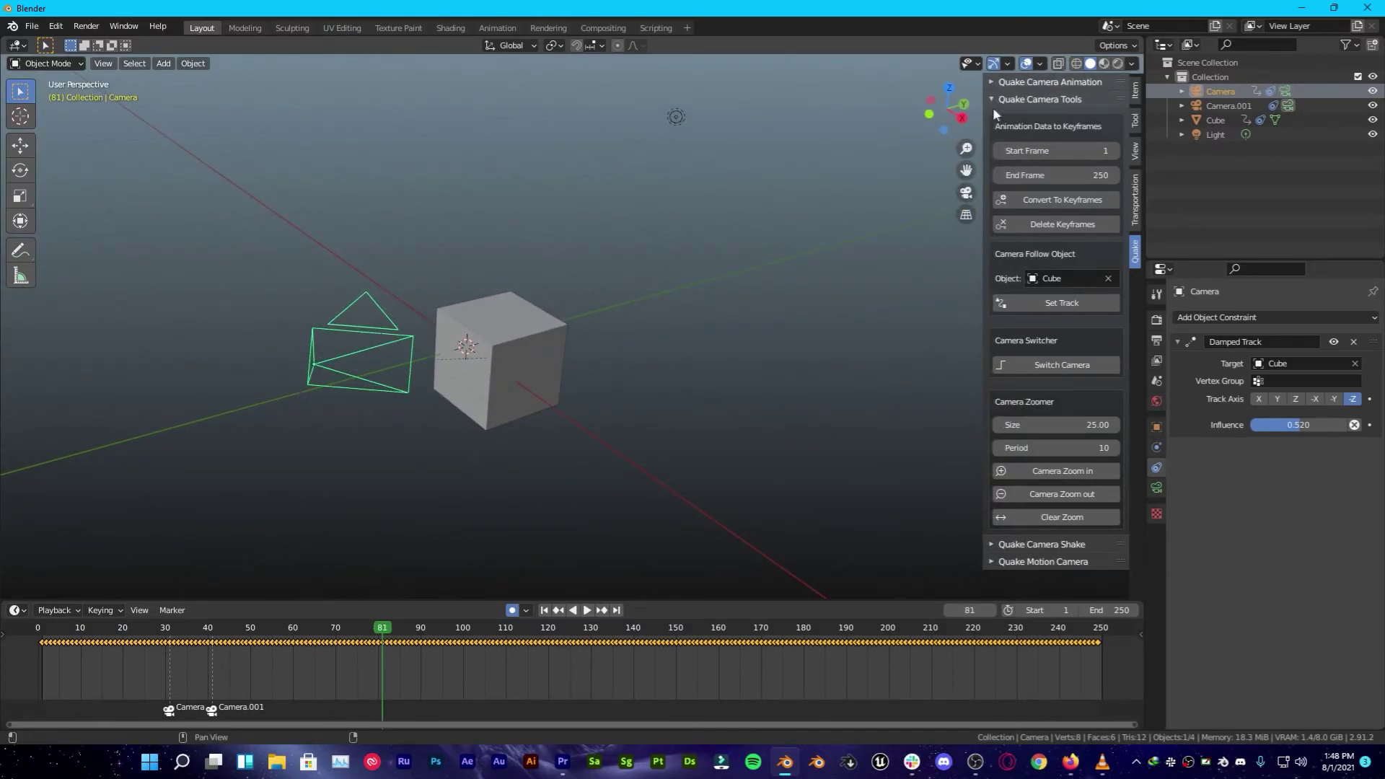
Step: Collapse the Quake Camera Tools and expand the Quake Camera Animation settings to review them
{"action": "left_click", "coordinate": [995, 99]}
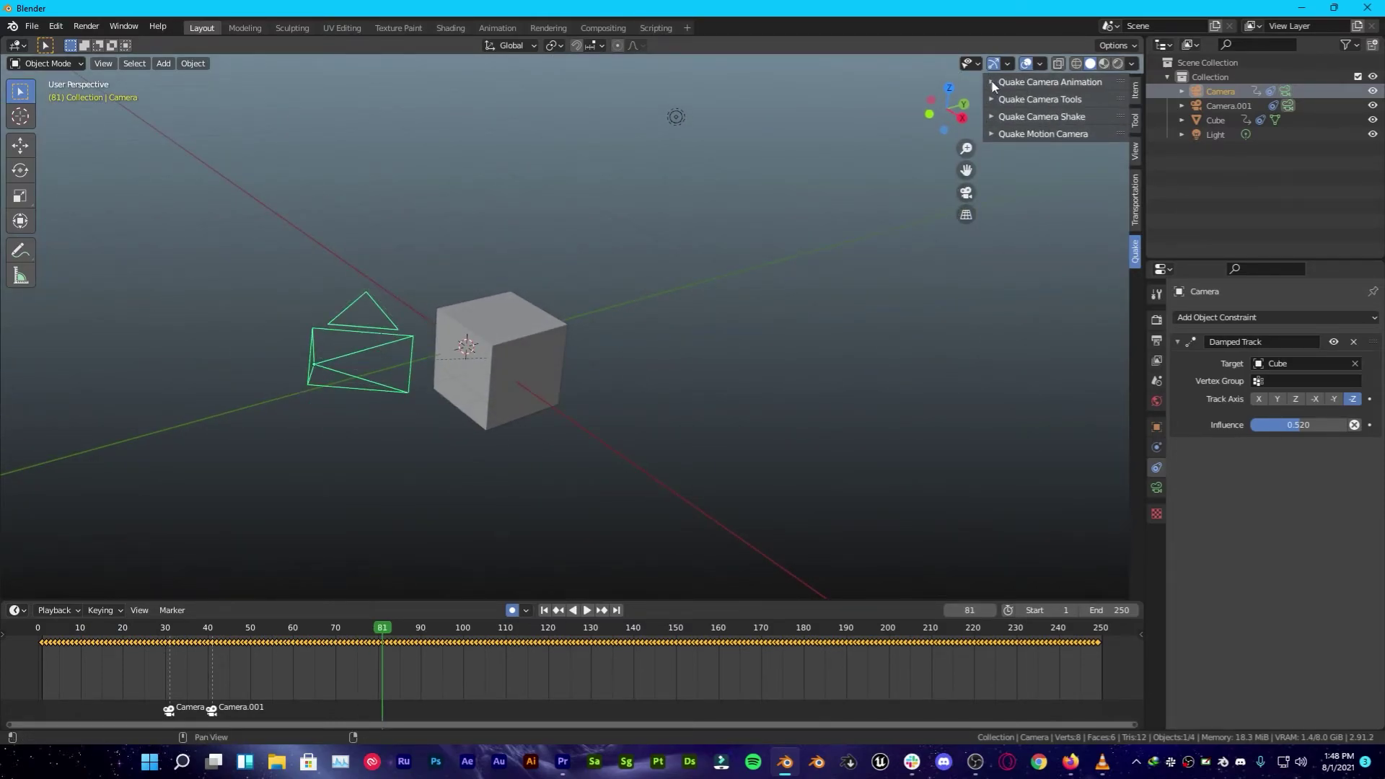
{"action": "left_click", "coordinate": [993, 82]}
{"action": "scroll", "coordinate": [1065, 145], "scroll_direction": "down", "scroll_amount": 3}
{"action": "scroll", "coordinate": [994, 193], "scroll_direction": "up", "scroll_amount": 3}
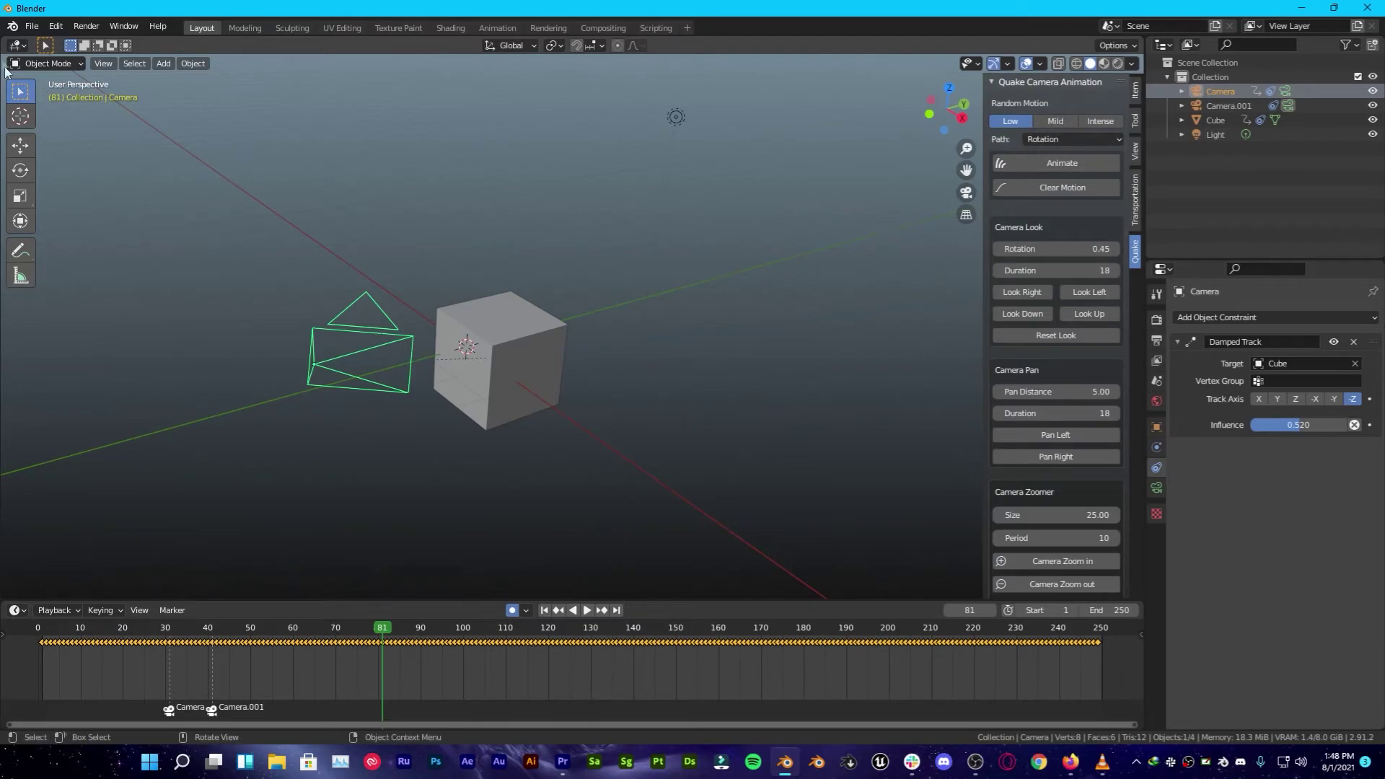
Step: Start a new General file
{"action": "left_click", "coordinate": [33, 26]}
{"action": "mouse_move", "coordinate": [58, 45]}
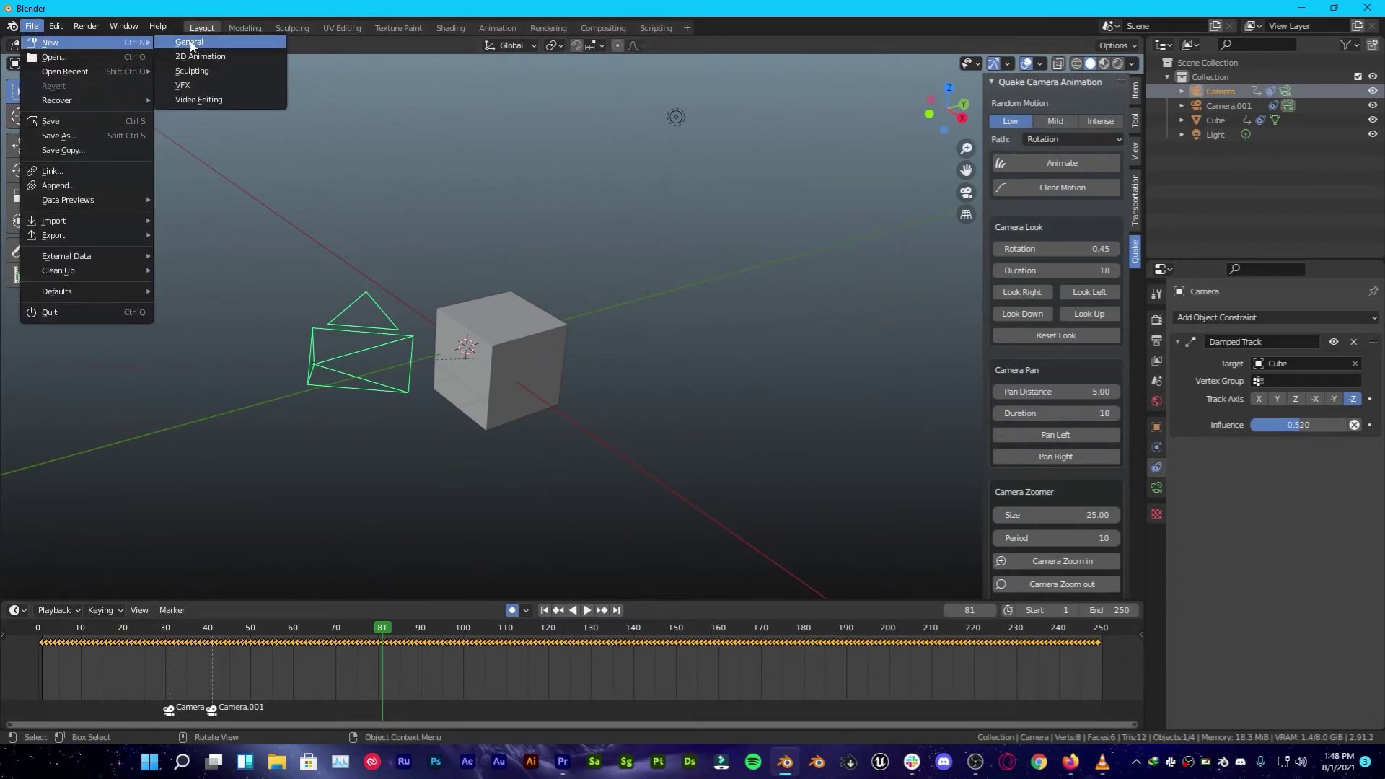
{"action": "left_click", "coordinate": [189, 45]}
{"action": "left_click", "coordinate": [720, 401]}
Step: Show the Quake add-on's Camera Animation settings in the sidebar and widen the sidebar
{"action": "key", "text": "n"}
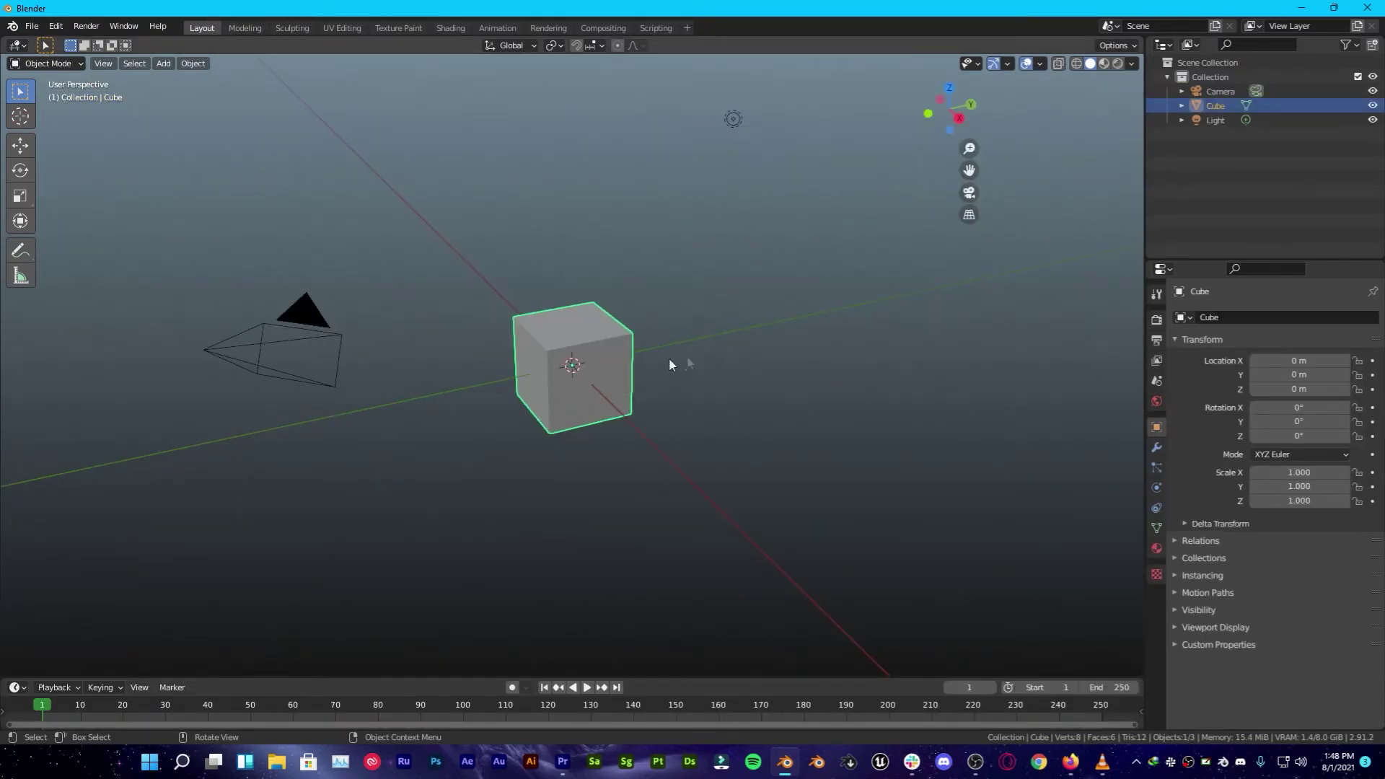
{"action": "left_click", "coordinate": [1134, 249]}
{"action": "left_click_drag", "start_coordinate": [1000, 82], "coordinate": [1017, 247]}
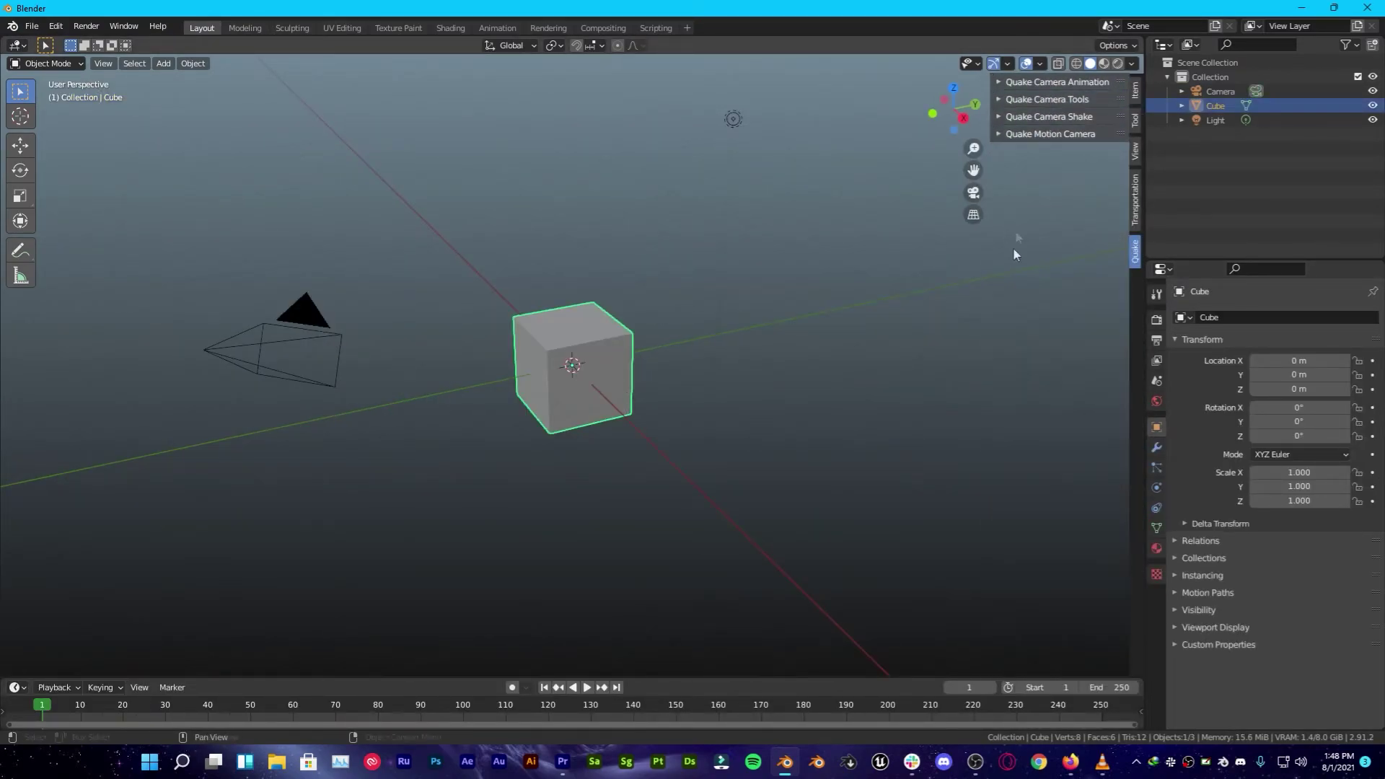
{"action": "left_click", "coordinate": [999, 82]}
{"action": "left_click", "coordinate": [988, 107]}
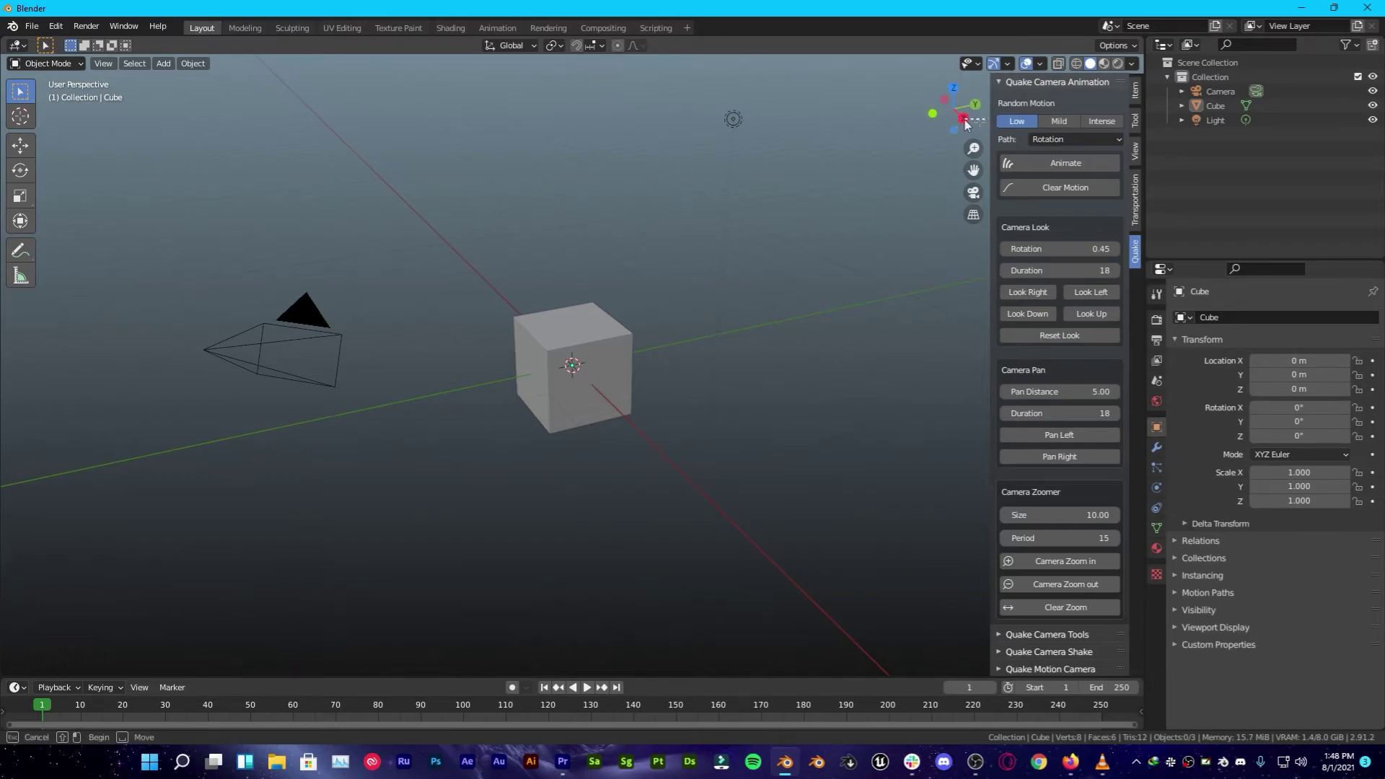
{"action": "left_click_drag", "start_coordinate": [992, 121], "coordinate": [918, 121]}
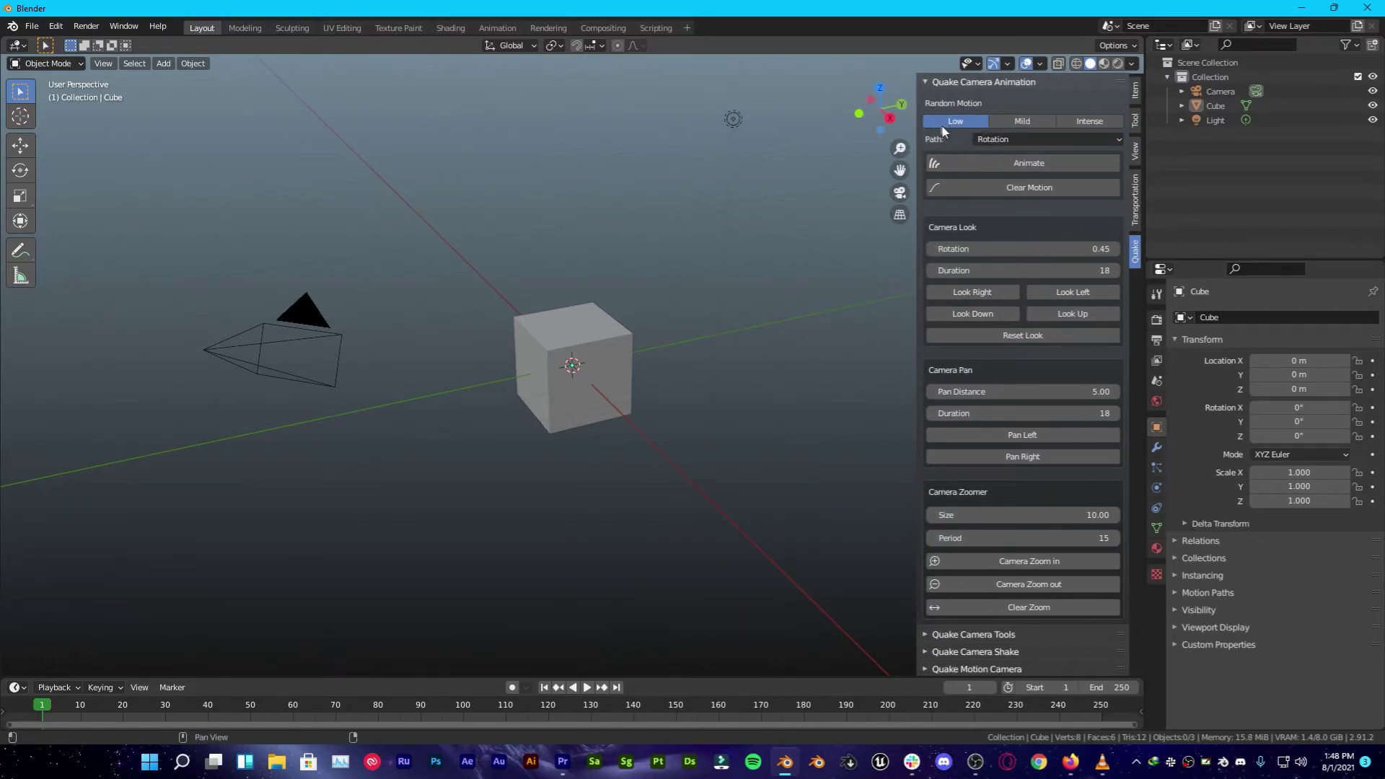
Step: Set the Random Motion path to Both and animate the selected camera with Low intensity
{"action": "left_click", "coordinate": [992, 139]}
{"action": "left_click", "coordinate": [1009, 176]}
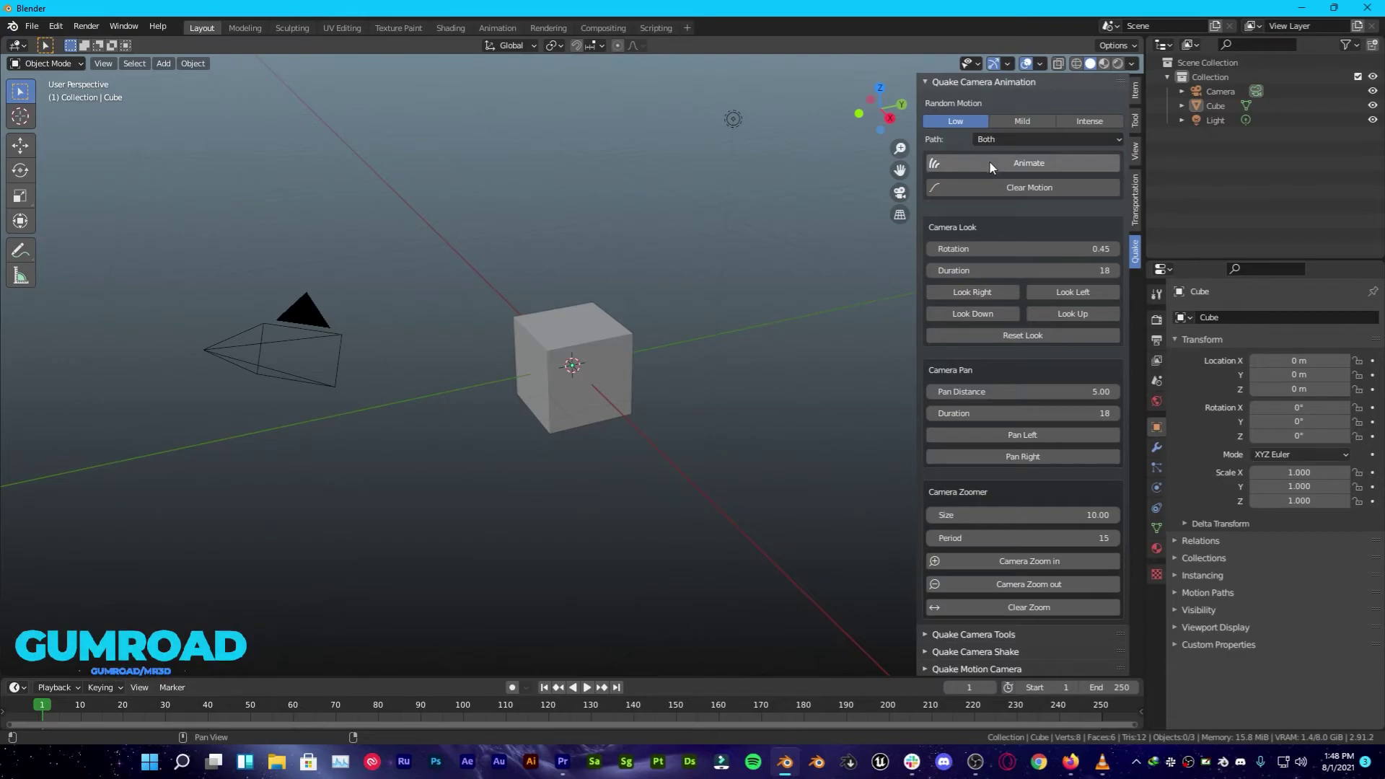
{"action": "left_click", "coordinate": [993, 162]}
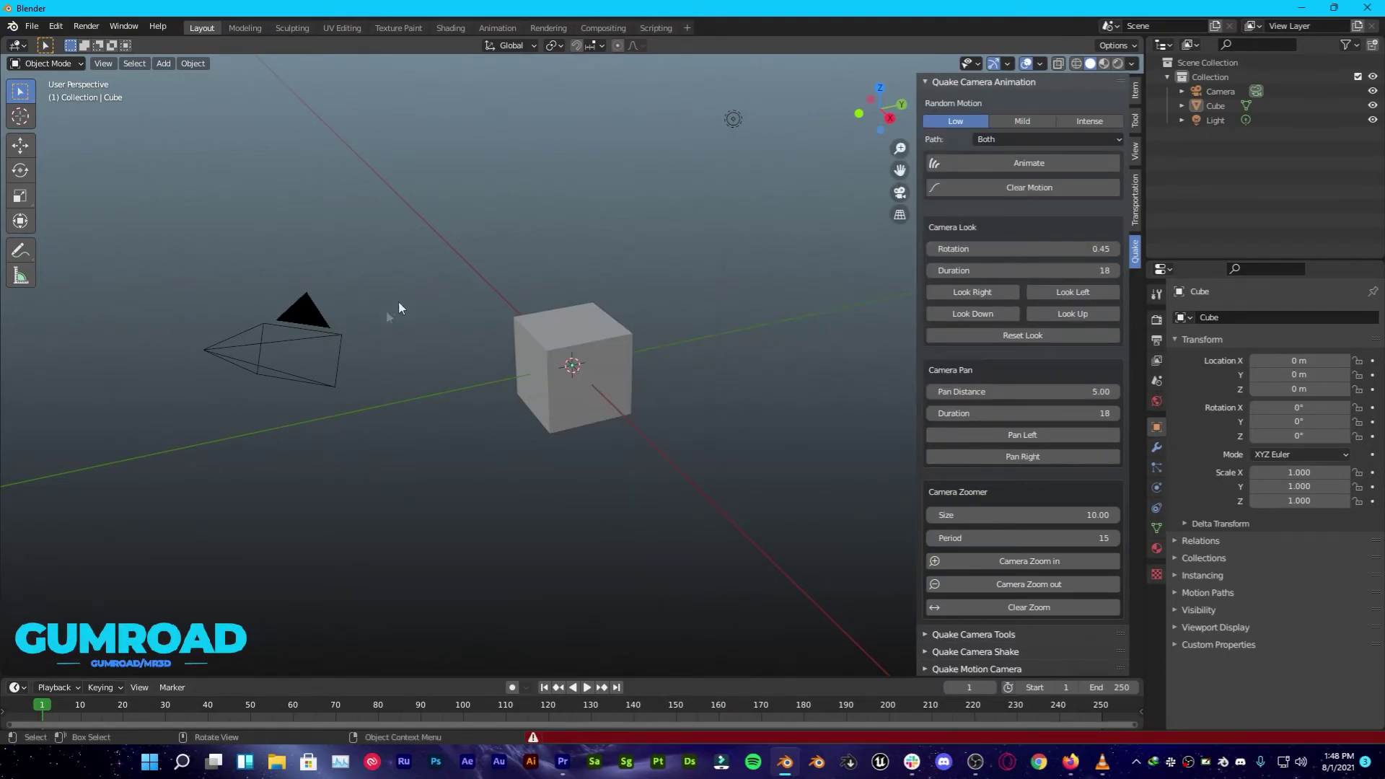
{"action": "right_click", "coordinate": [390, 304]}
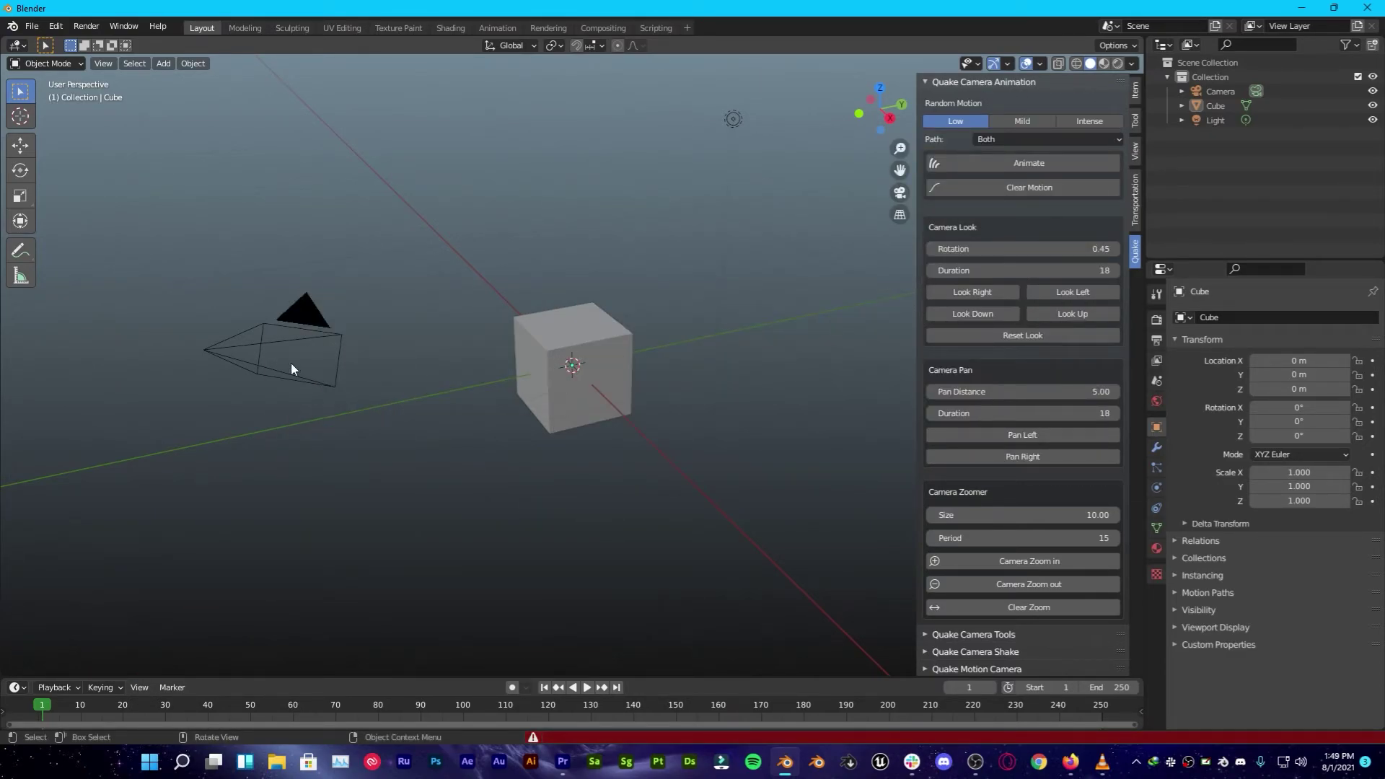
{"action": "left_click", "coordinate": [317, 339]}
{"action": "left_click", "coordinate": [963, 164]}
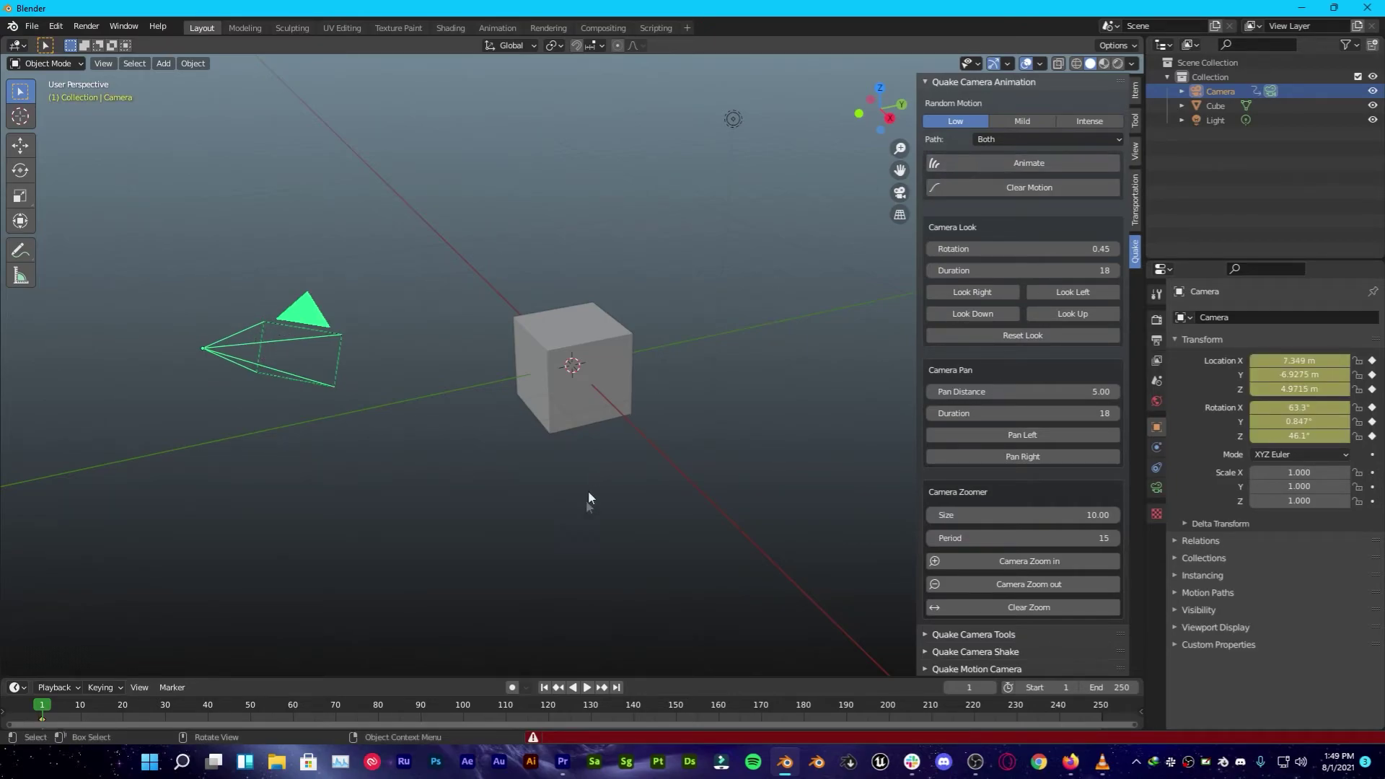
Step: Look through the camera and play back the random motion, stopping at frame 35
{"action": "key", "text": "KP_0"}
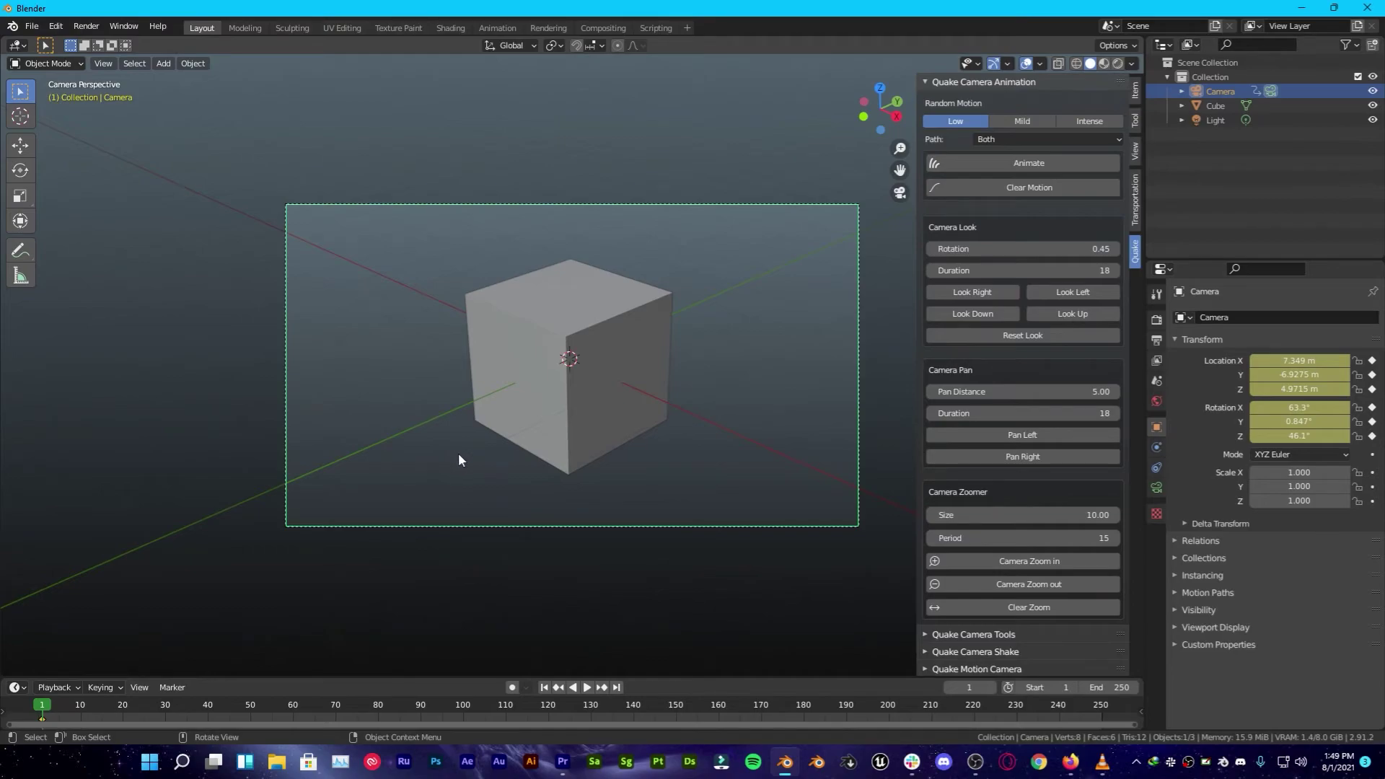
{"action": "key", "text": "space"}
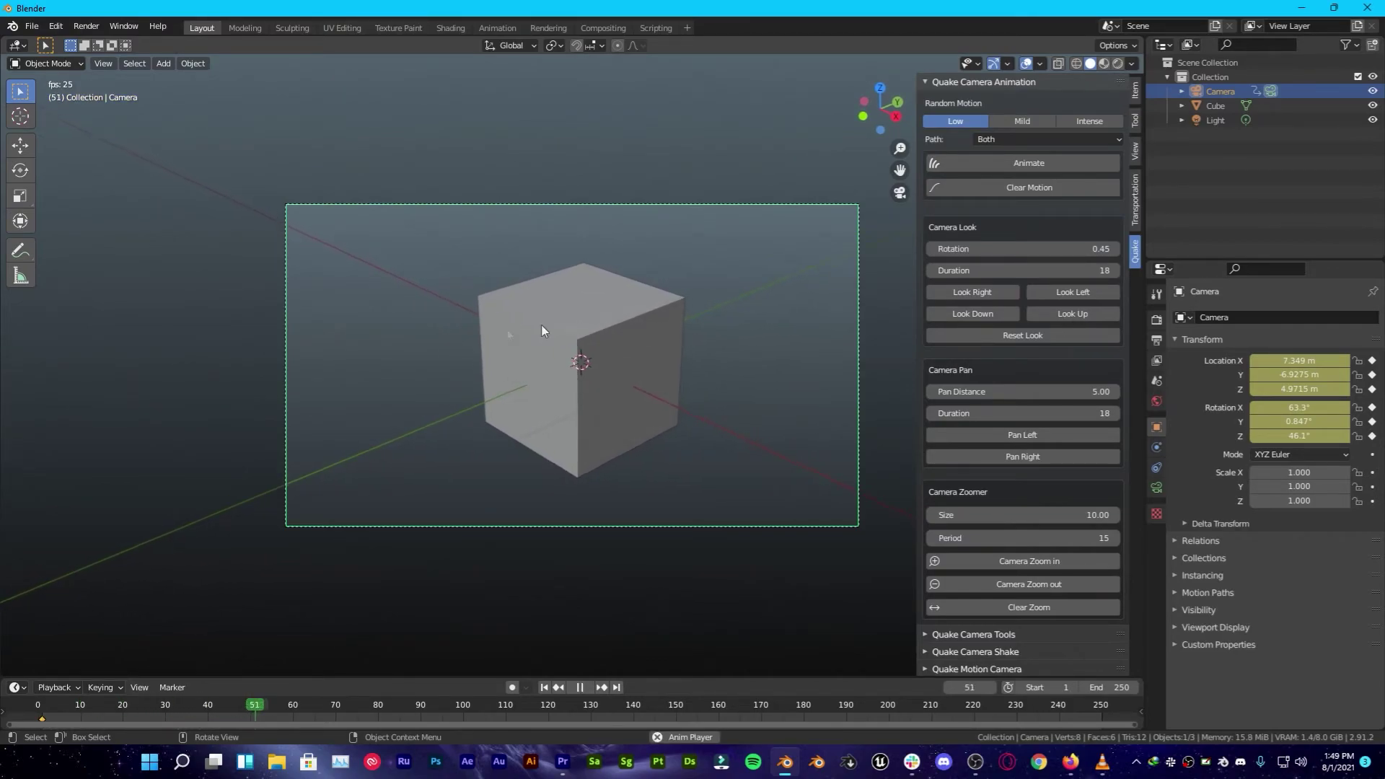
{"action": "key", "text": "Escape"}
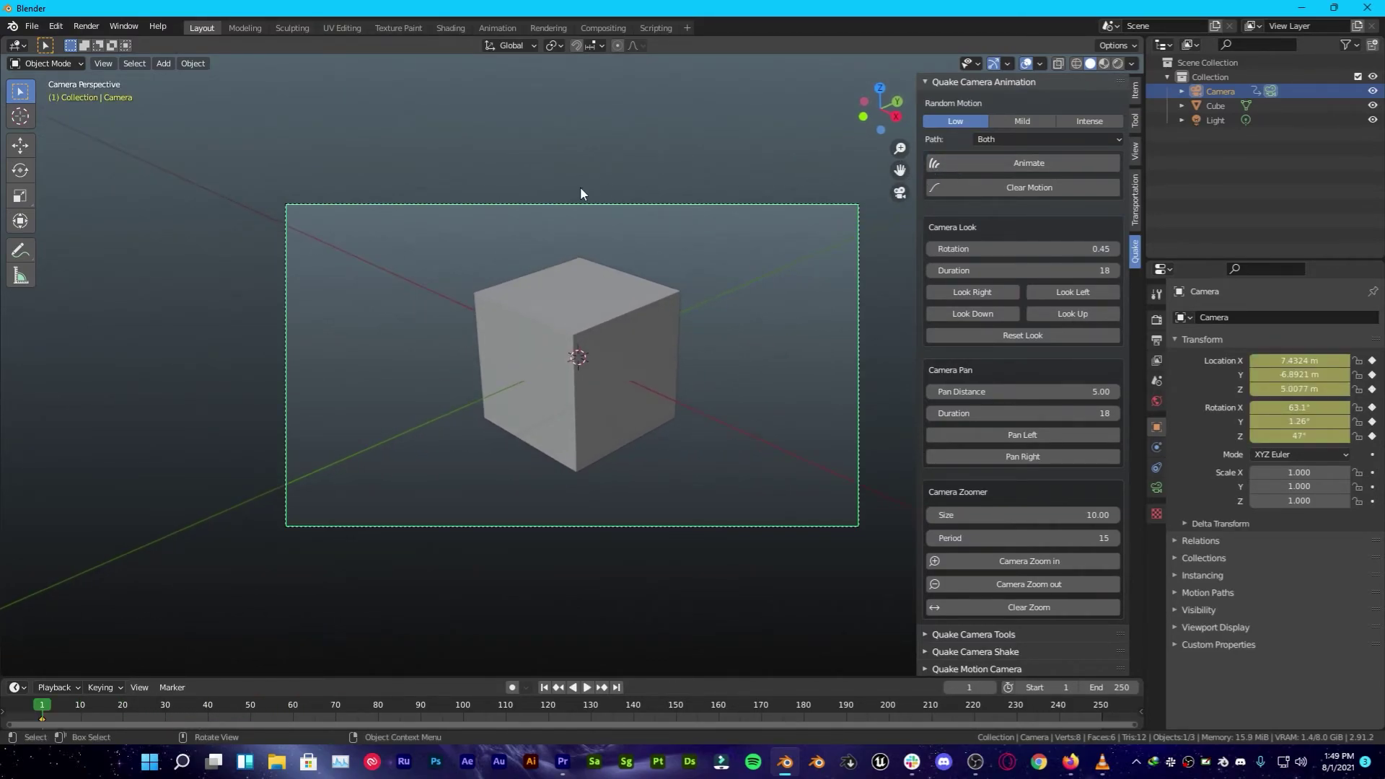
{"action": "key", "text": "space"}
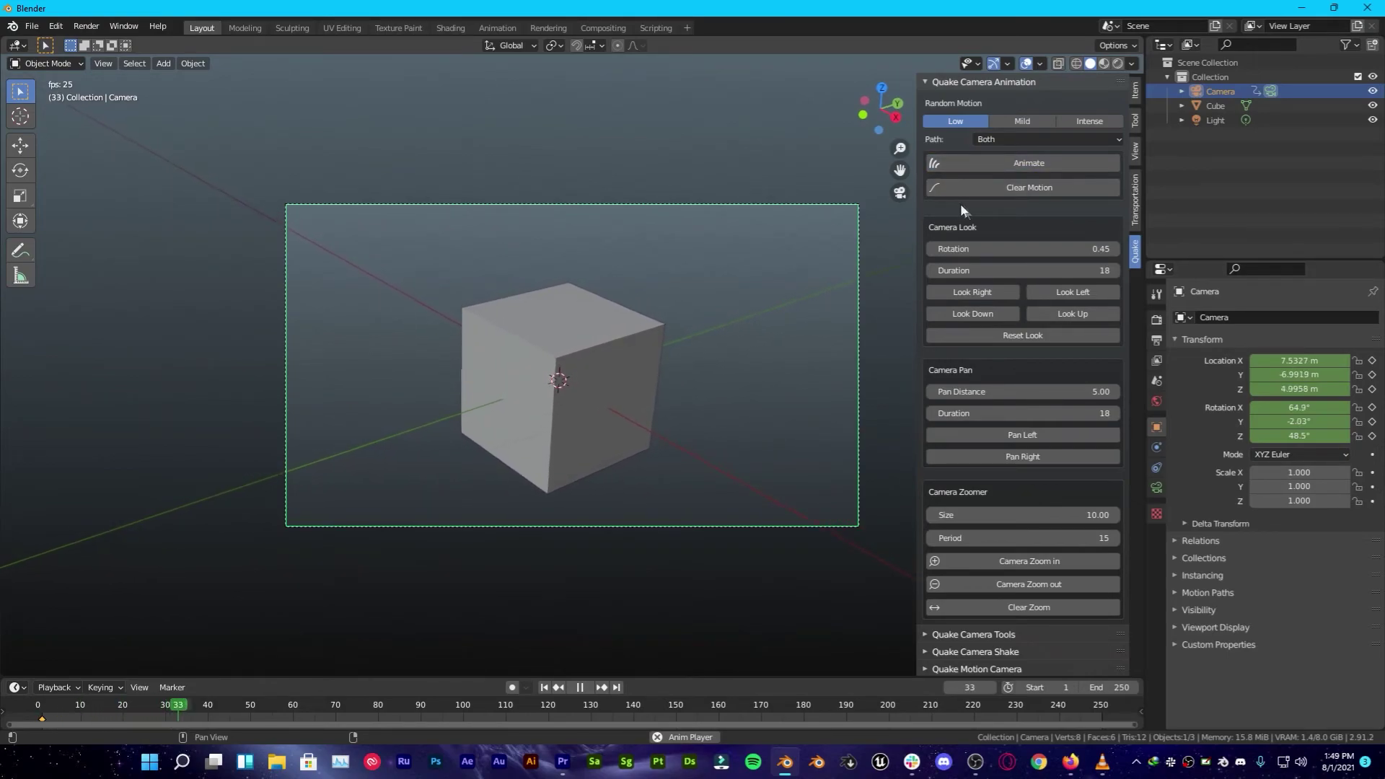
{"action": "key", "text": "space"}
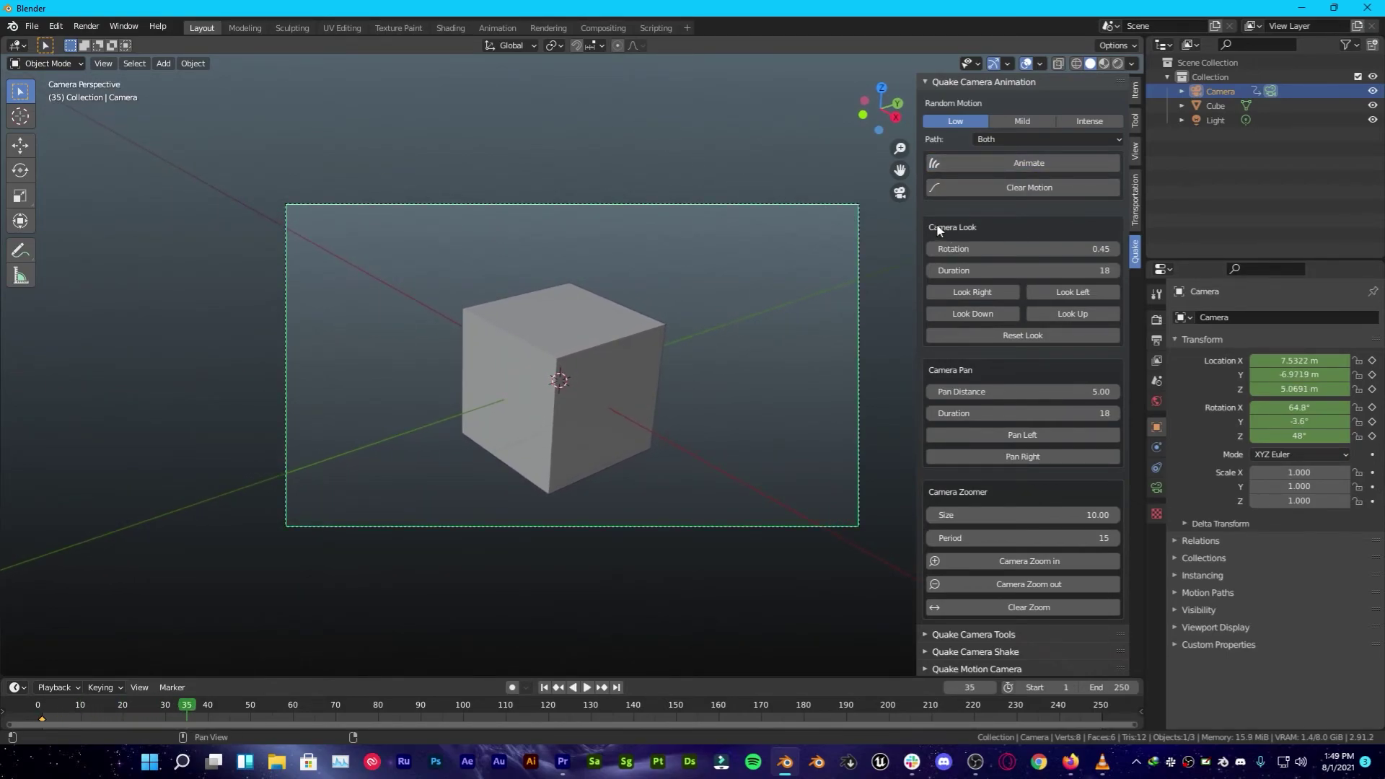
Step: Reset the camera look at frame 35 and adjust the Look and Pan settings to rotation 0.57, pan distance 4.10 and duration 37
{"action": "left_click_drag", "start_coordinate": [1010, 249], "coordinate": [1032, 249]}
{"action": "left_click", "coordinate": [1007, 336]}
{"action": "left_click_drag", "start_coordinate": [982, 413], "coordinate": [1060, 413]}
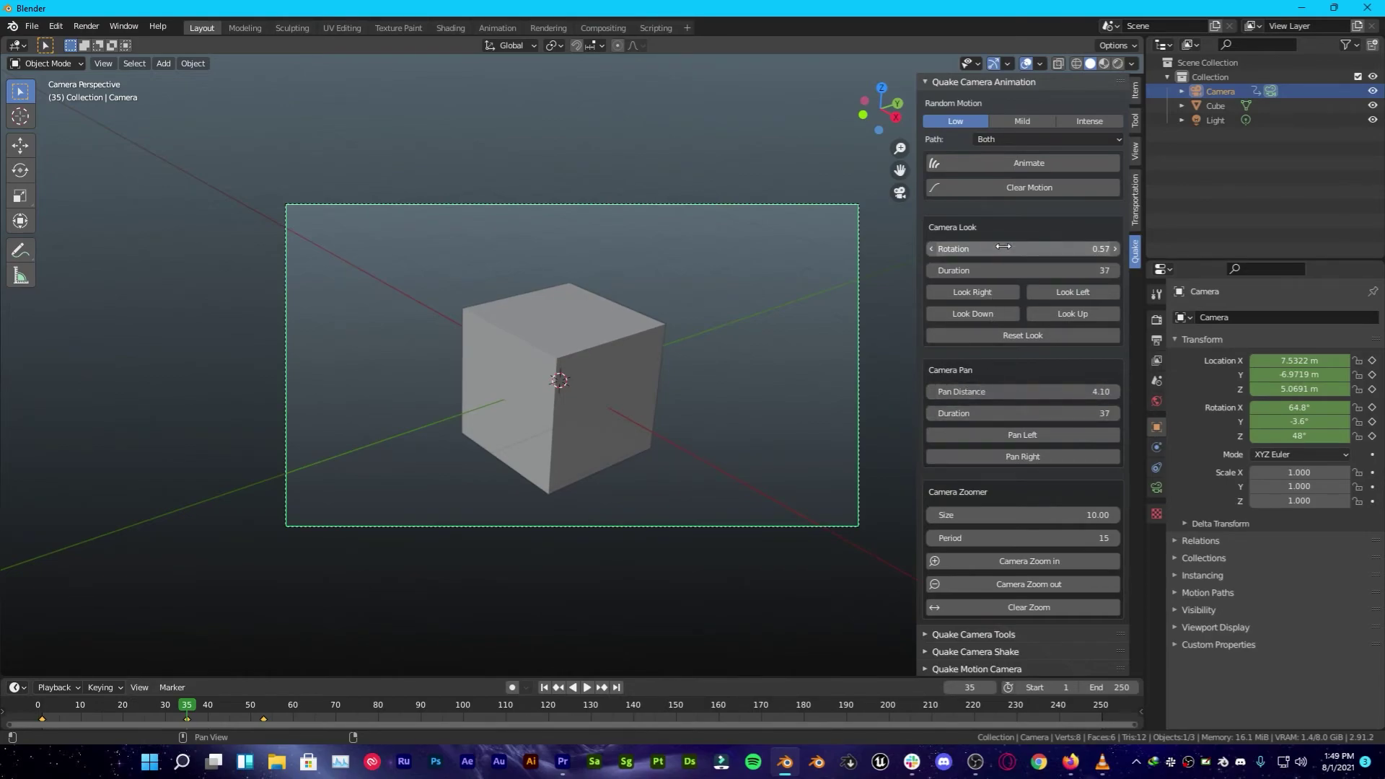
Step: Set the Camera Look duration to 19 and rotation to 2.00 and then -2.00, playing back the camera motion up to frame 40
{"action": "left_click_drag", "start_coordinate": [1003, 247], "coordinate": [1009, 217]}
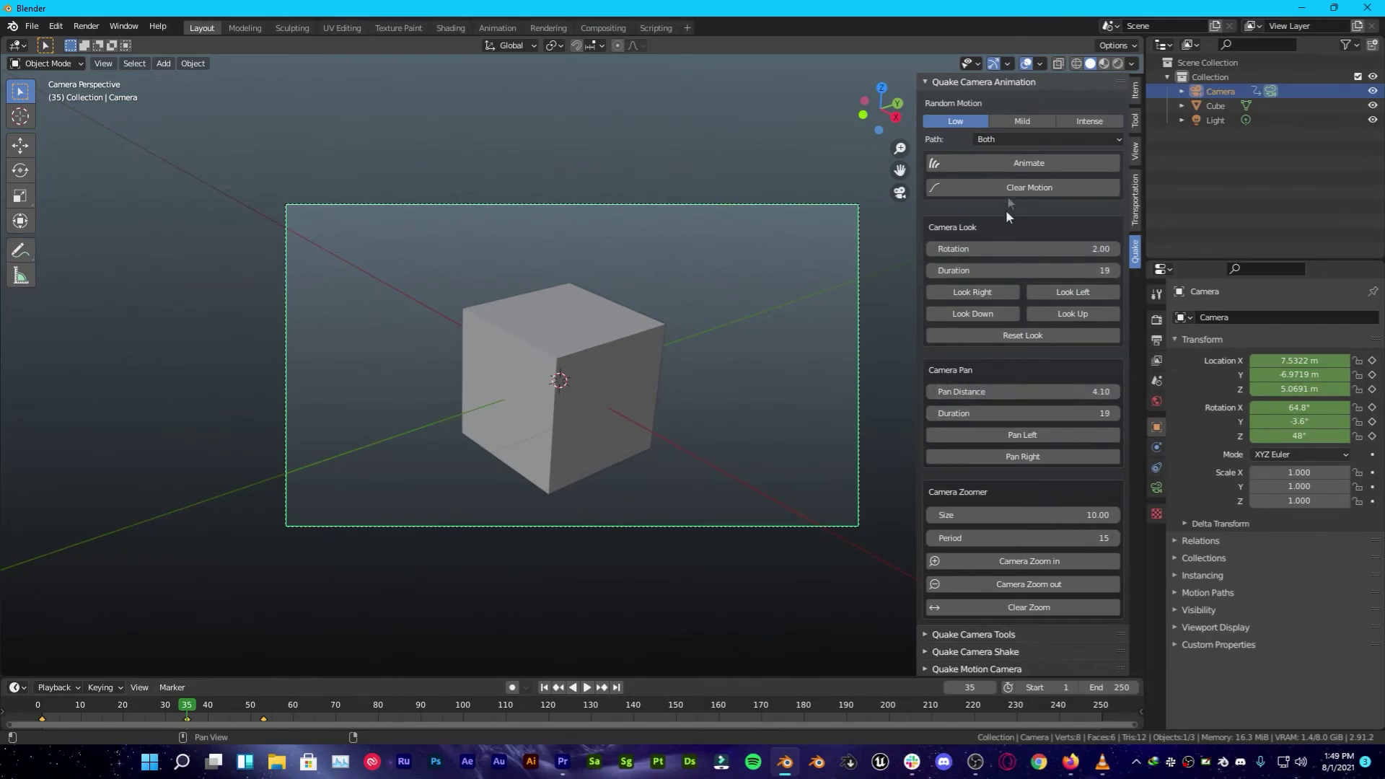
{"action": "left_click", "coordinate": [994, 163]}
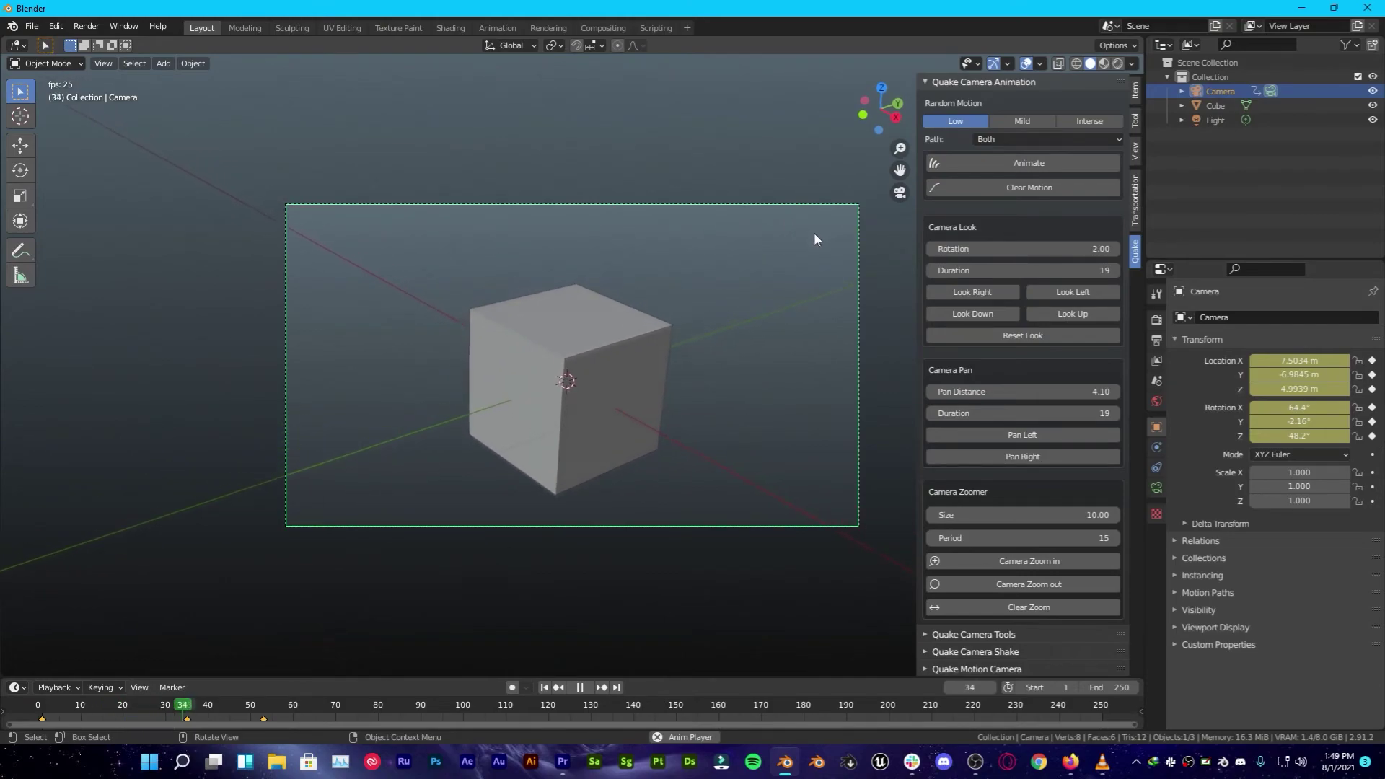
{"action": "key", "text": "space"}
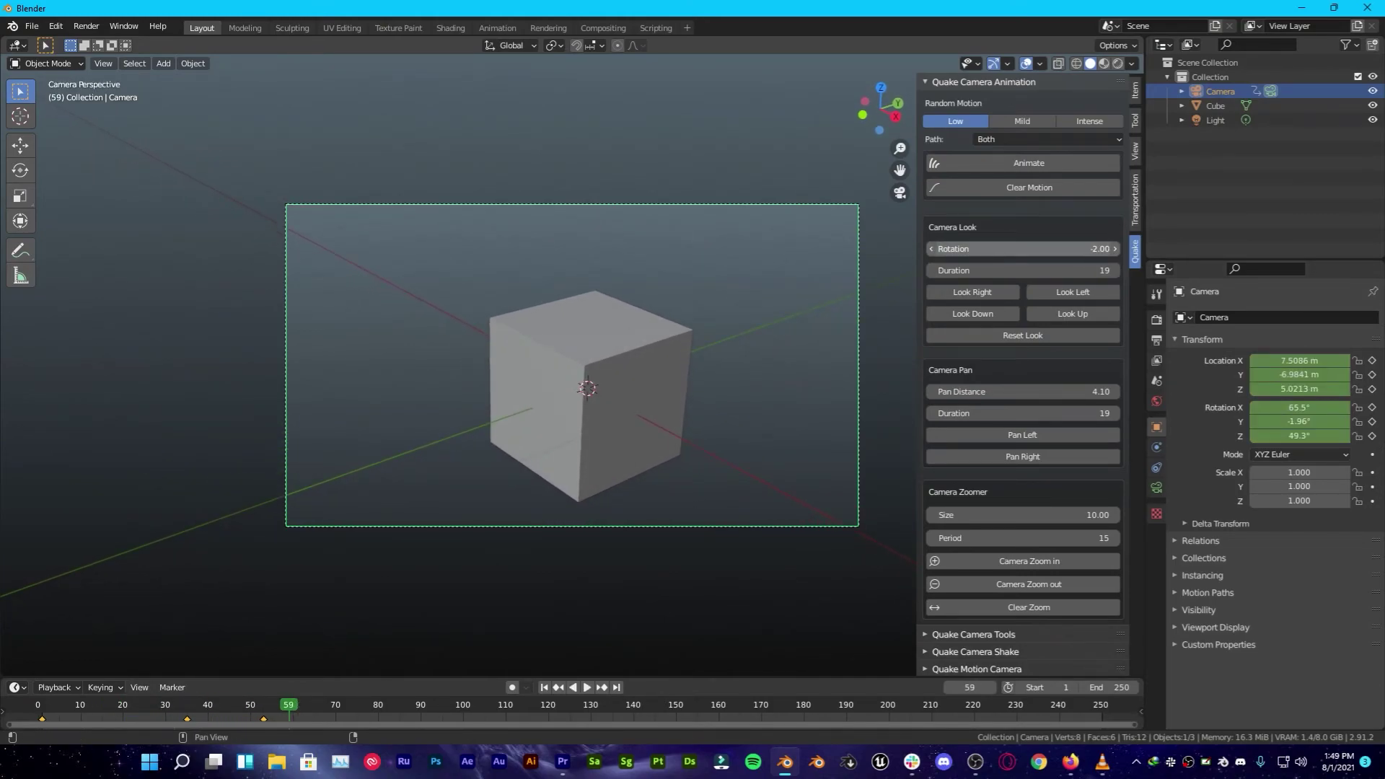
{"action": "key", "text": "space"}
{"action": "left_click", "coordinate": [1007, 170]}
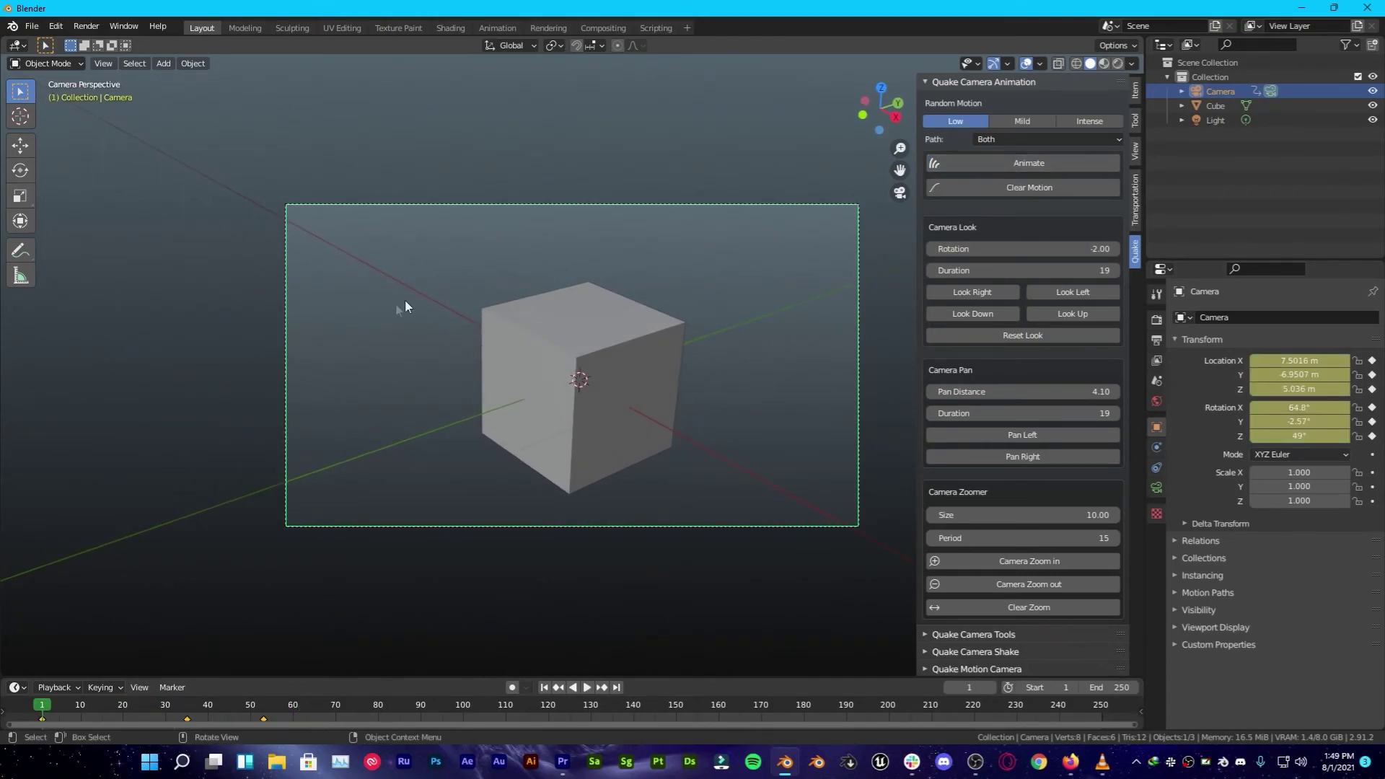
{"action": "key", "text": "space"}
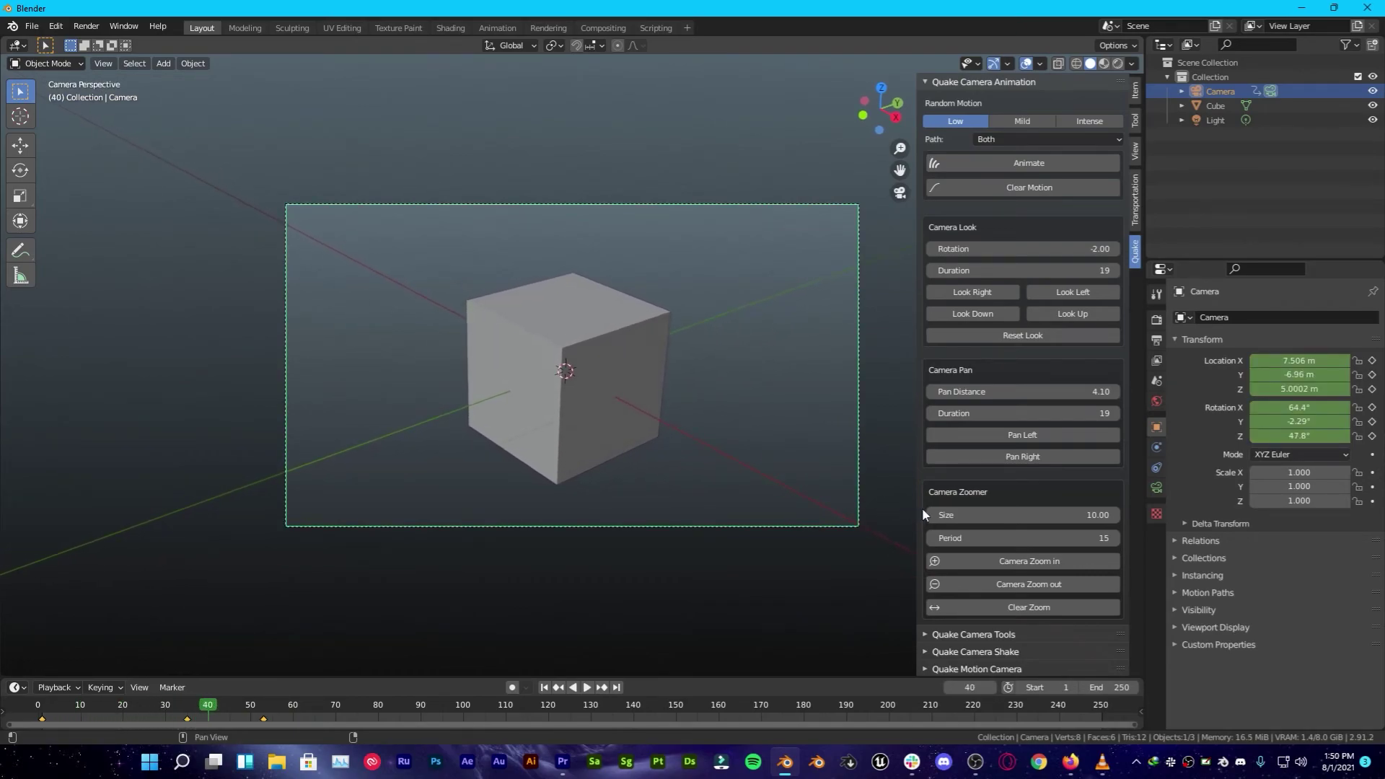
Step: Add a camera zoom out of size 12.85 at frame 40 and play it back, stopping at frame 63
{"action": "left_click_drag", "start_coordinate": [996, 516], "coordinate": [1067, 516]}
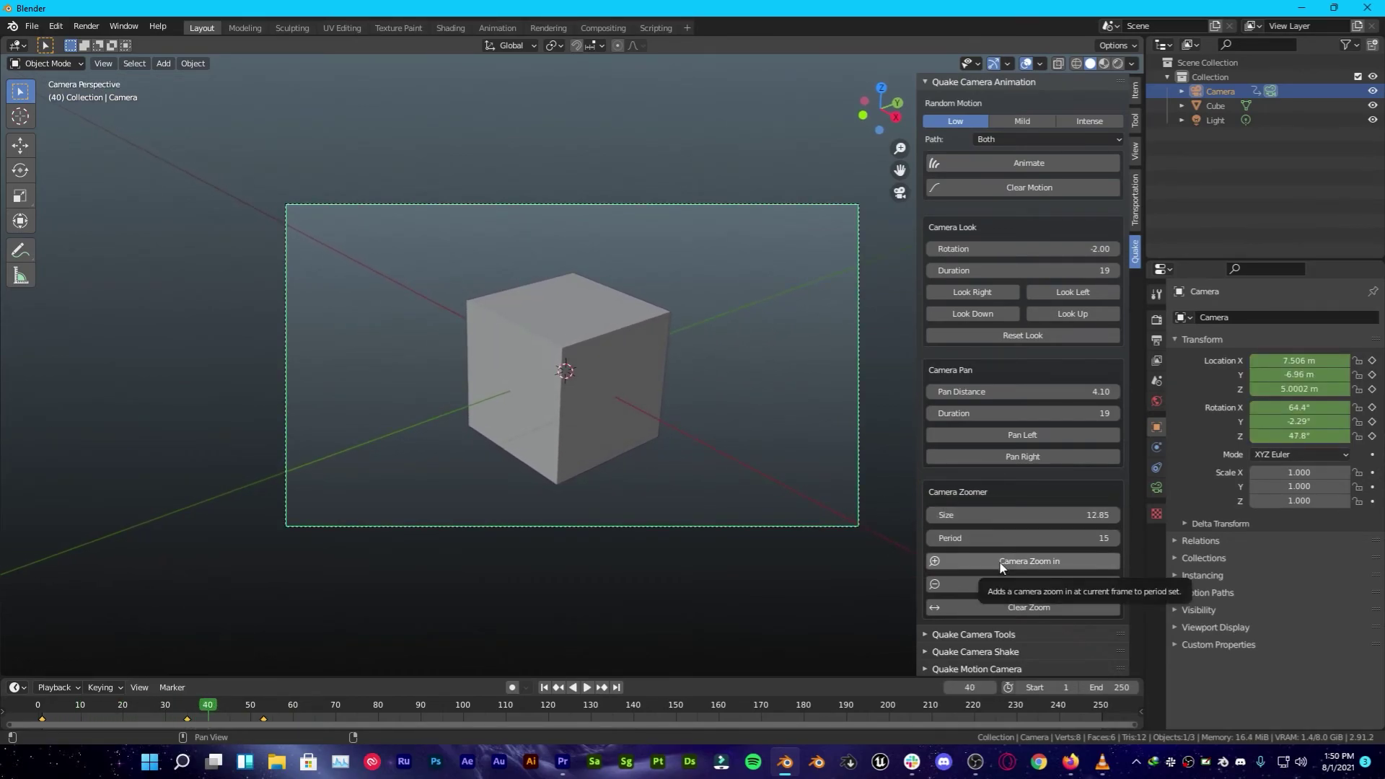
{"action": "left_click", "coordinate": [1014, 586]}
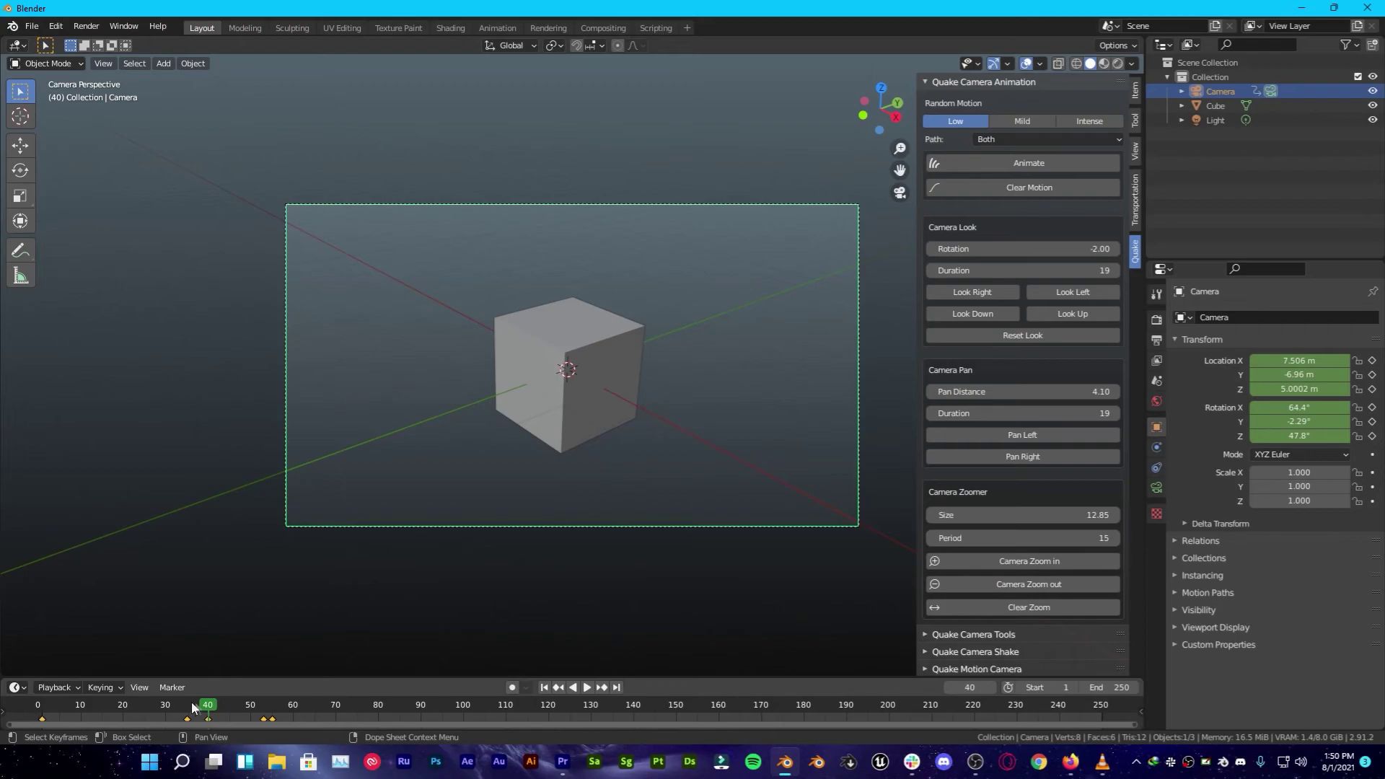
{"action": "key", "text": "shift+Left"}
{"action": "key", "text": "space"}
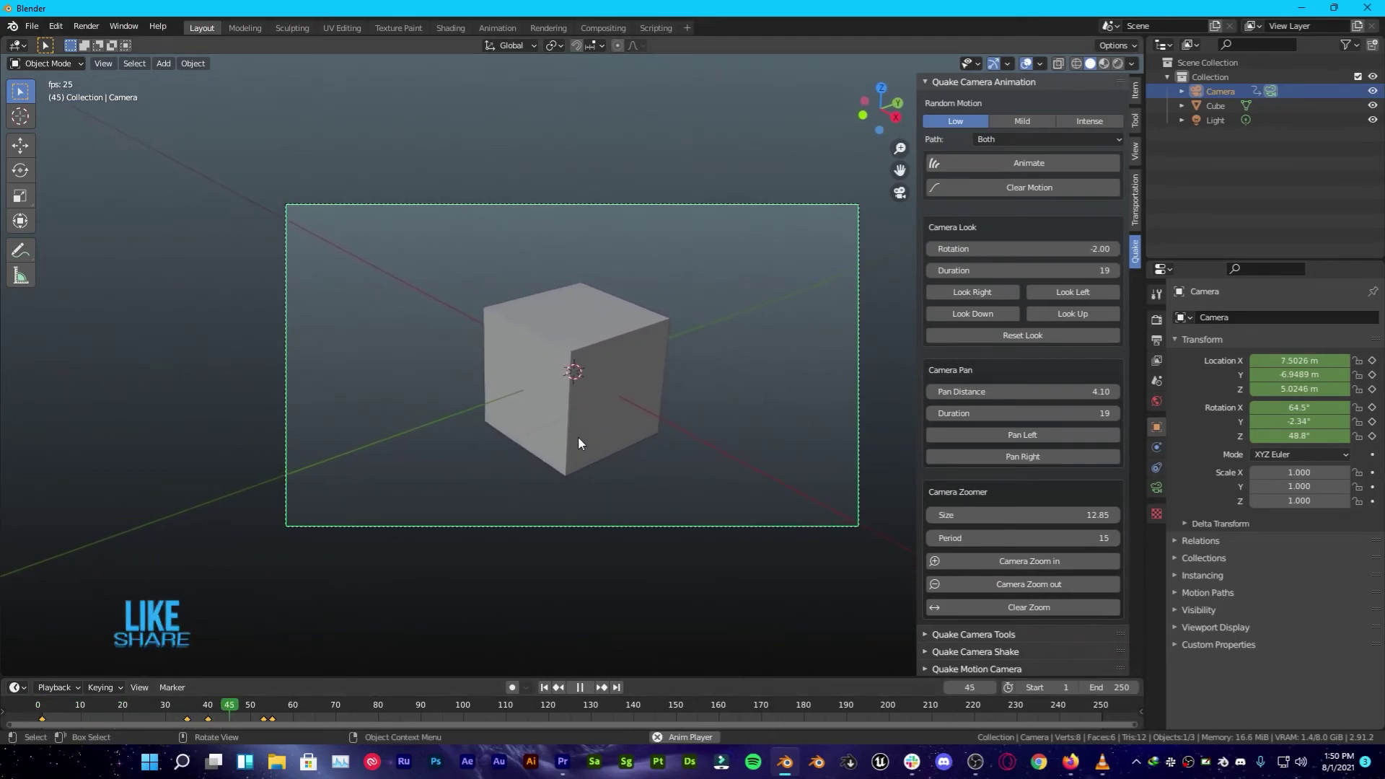
{"action": "key", "text": "space"}
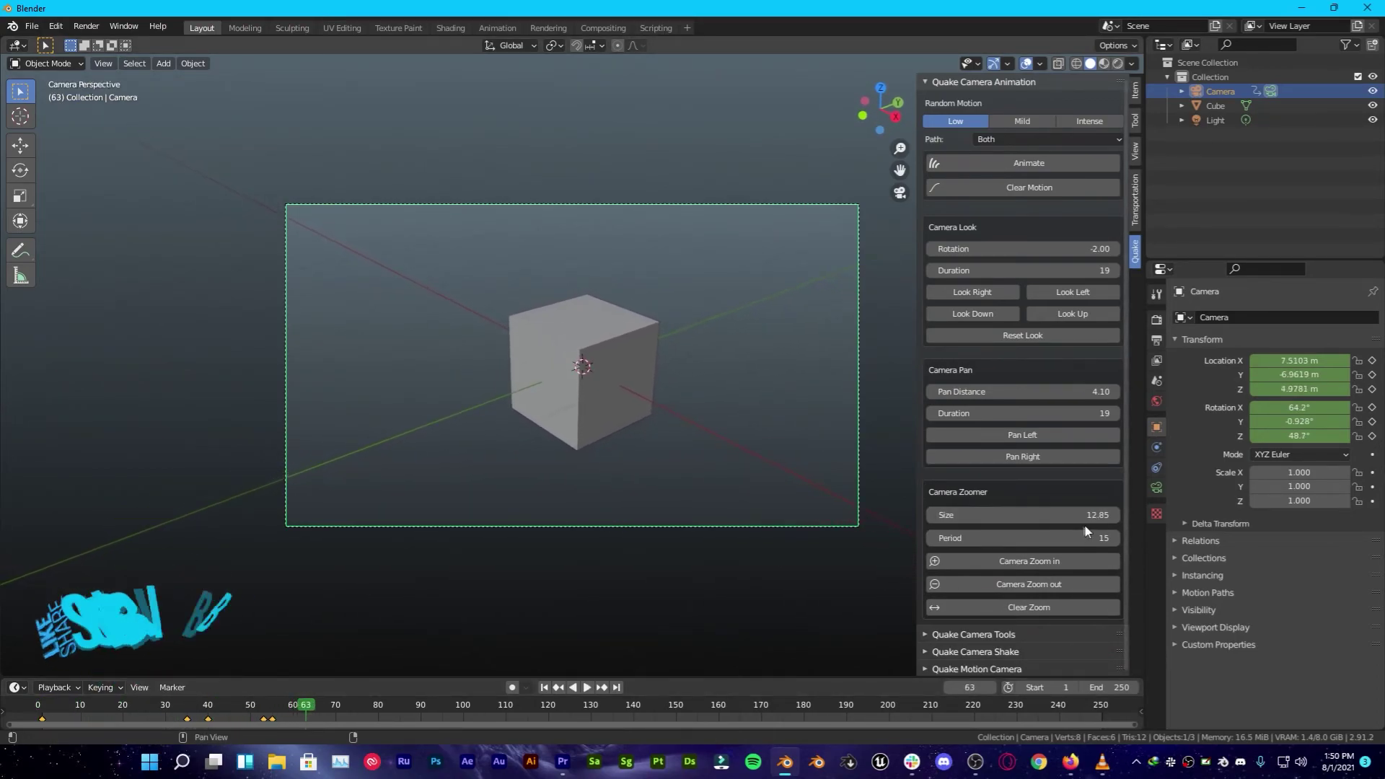
Step: Add a camera zoom in at frame 63 and play it back, stopping at frame 85
{"action": "left_click", "coordinate": [1060, 563]}
{"action": "key", "text": "space"}
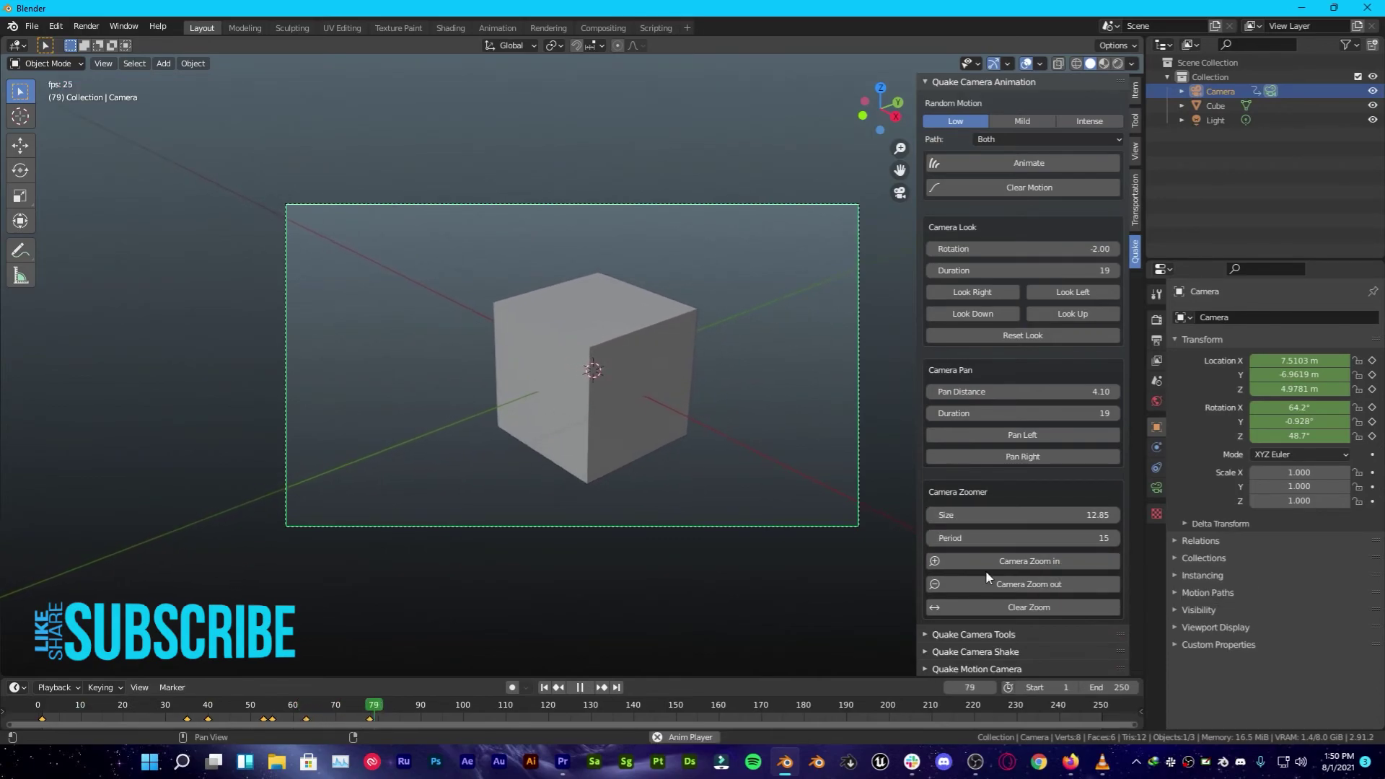
{"action": "key", "text": "space"}
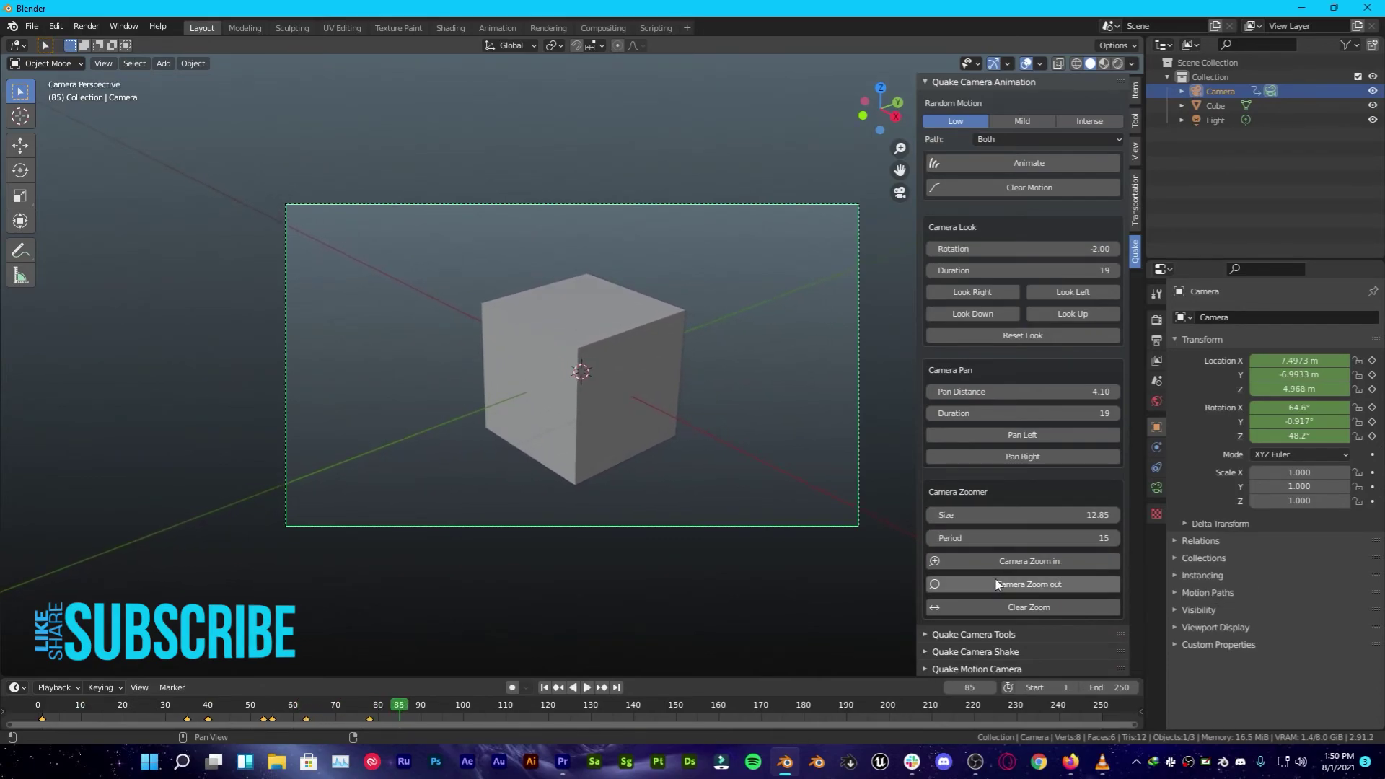
Step: Add a camera zoom out at frame 85 and play back the animation from the start to frame 116
{"action": "left_click", "coordinate": [986, 581]}
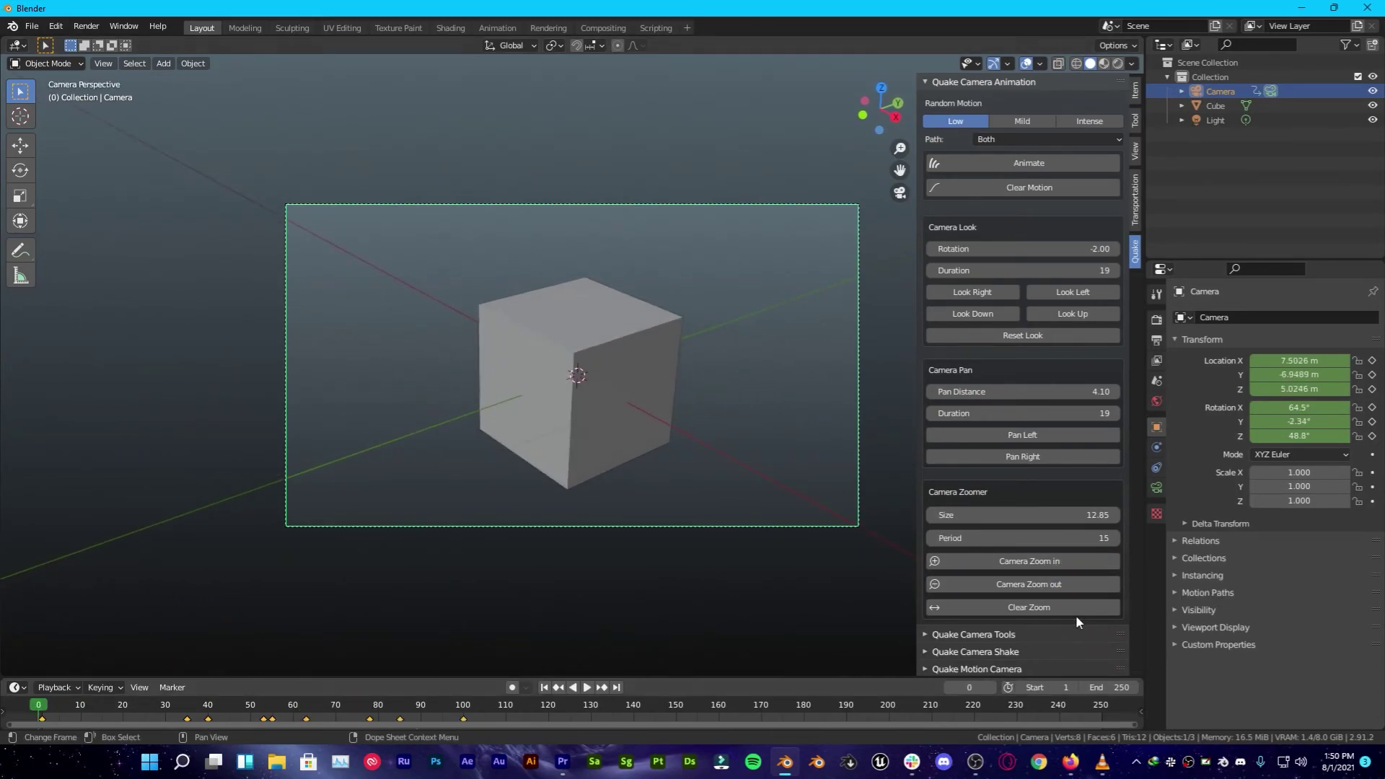
{"action": "key", "text": "shift+Left"}
{"action": "key", "text": "space"}
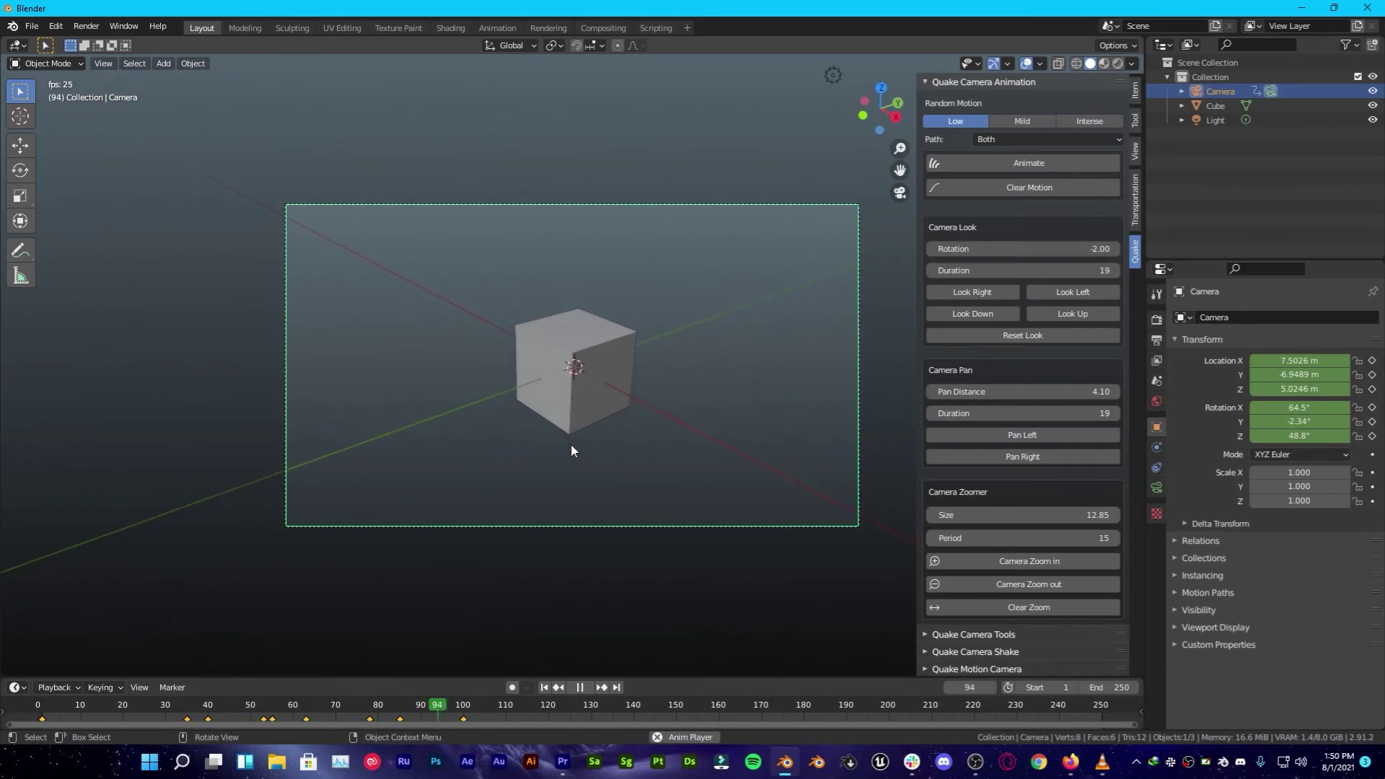
{"action": "key", "text": "space"}
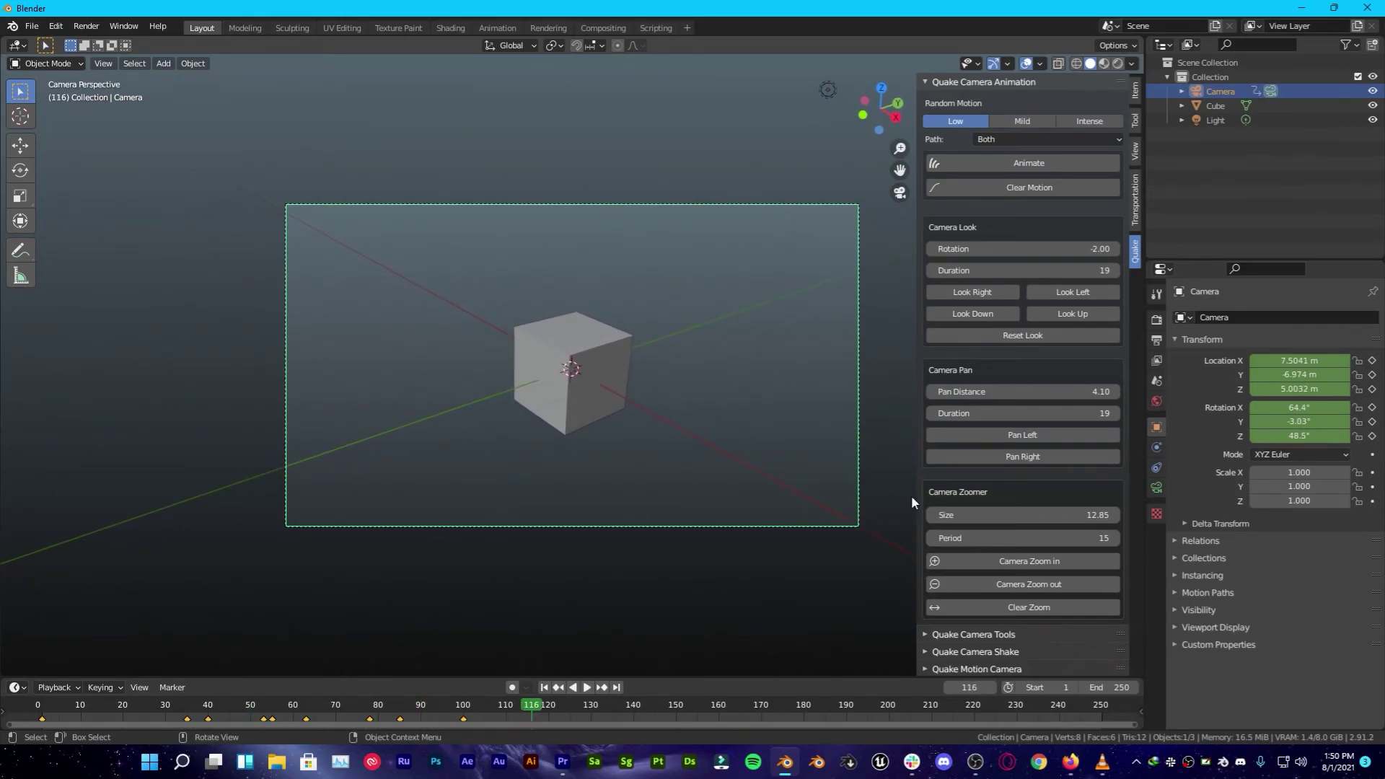
Step: Collapse the Quake Camera Animation settings and expand the Quake Motion Camera settings
{"action": "left_click", "coordinate": [927, 81]}
{"action": "left_click", "coordinate": [927, 82]}
{"action": "left_click", "coordinate": [928, 81]}
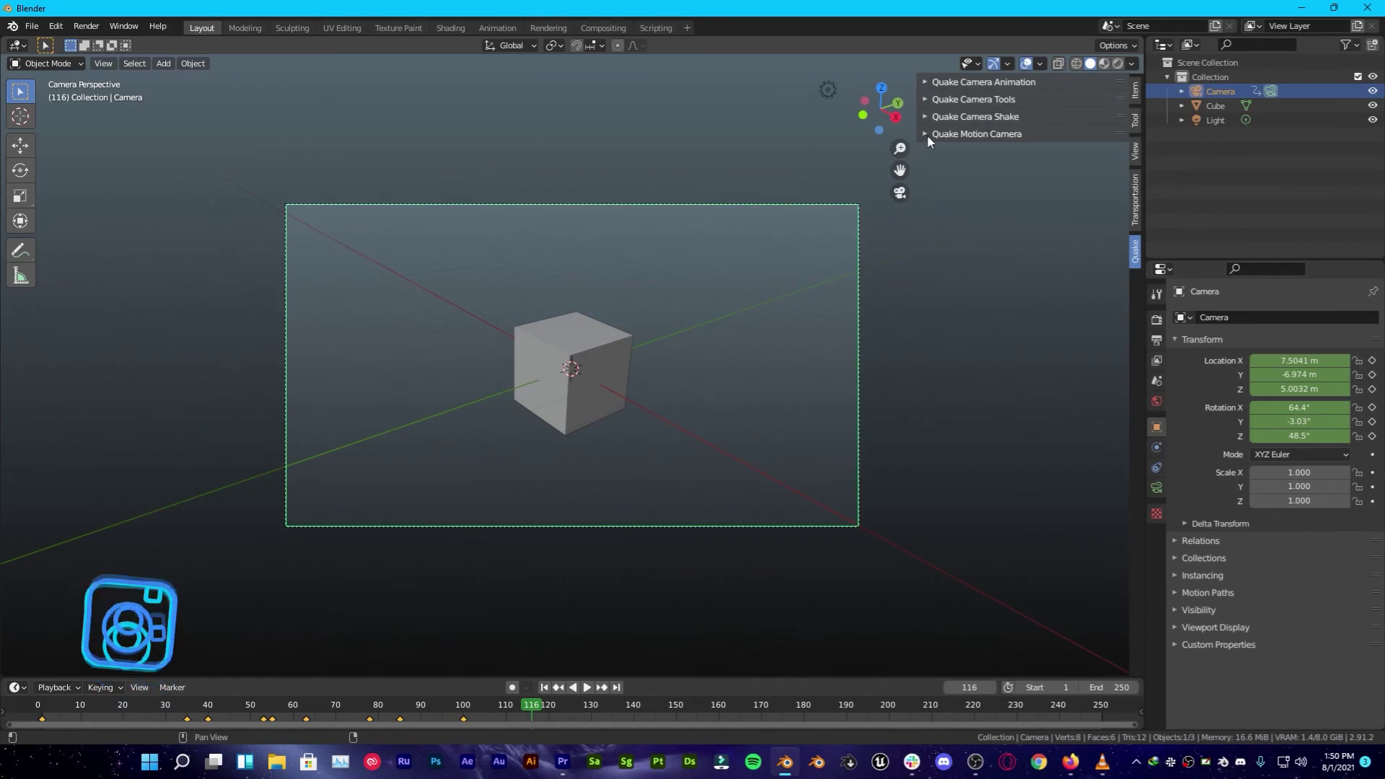
{"action": "left_click", "coordinate": [928, 134]}
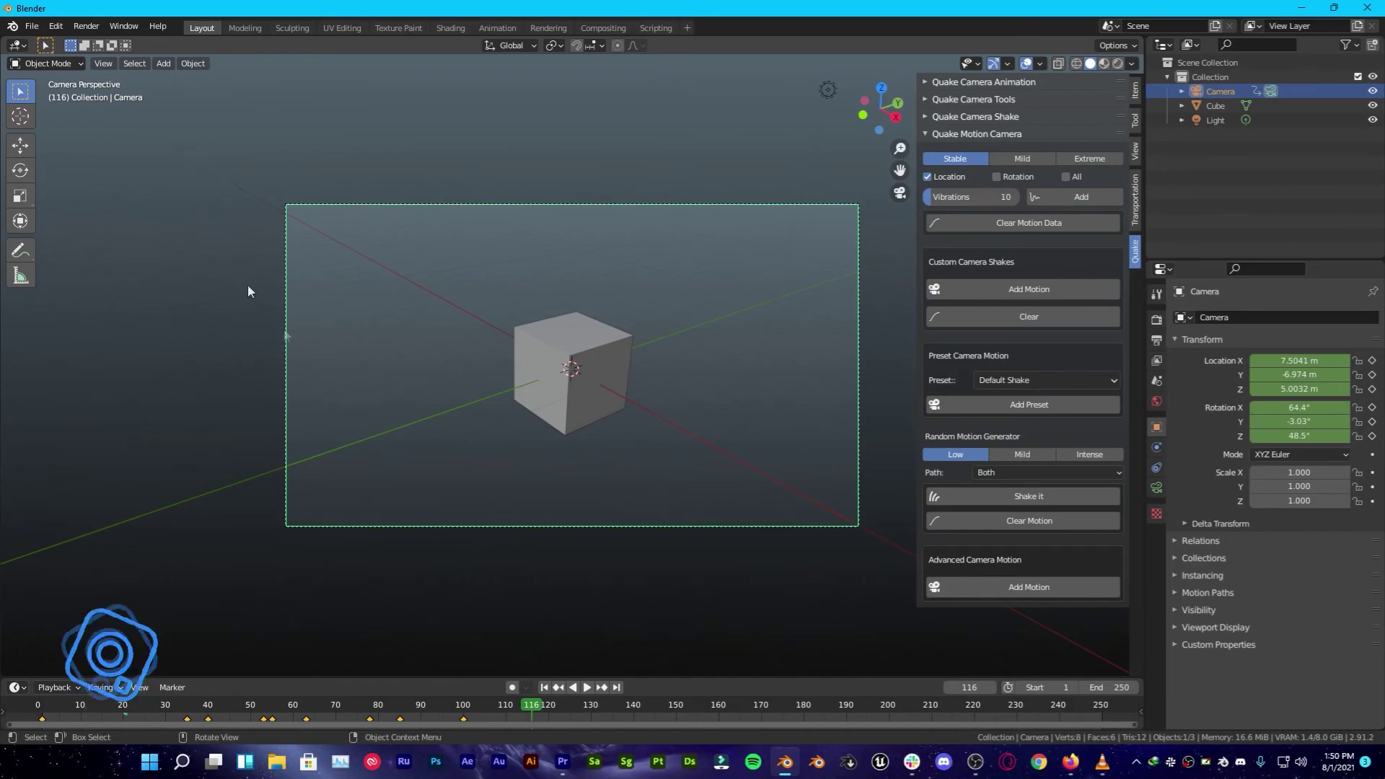
Step: Enlarge the timeline and delete all of the camera's keyframes
{"action": "scroll", "coordinate": [381, 481], "scroll_direction": "down", "scroll_amount": 1}
{"action": "left_click_drag", "start_coordinate": [513, 678], "coordinate": [513, 527]}
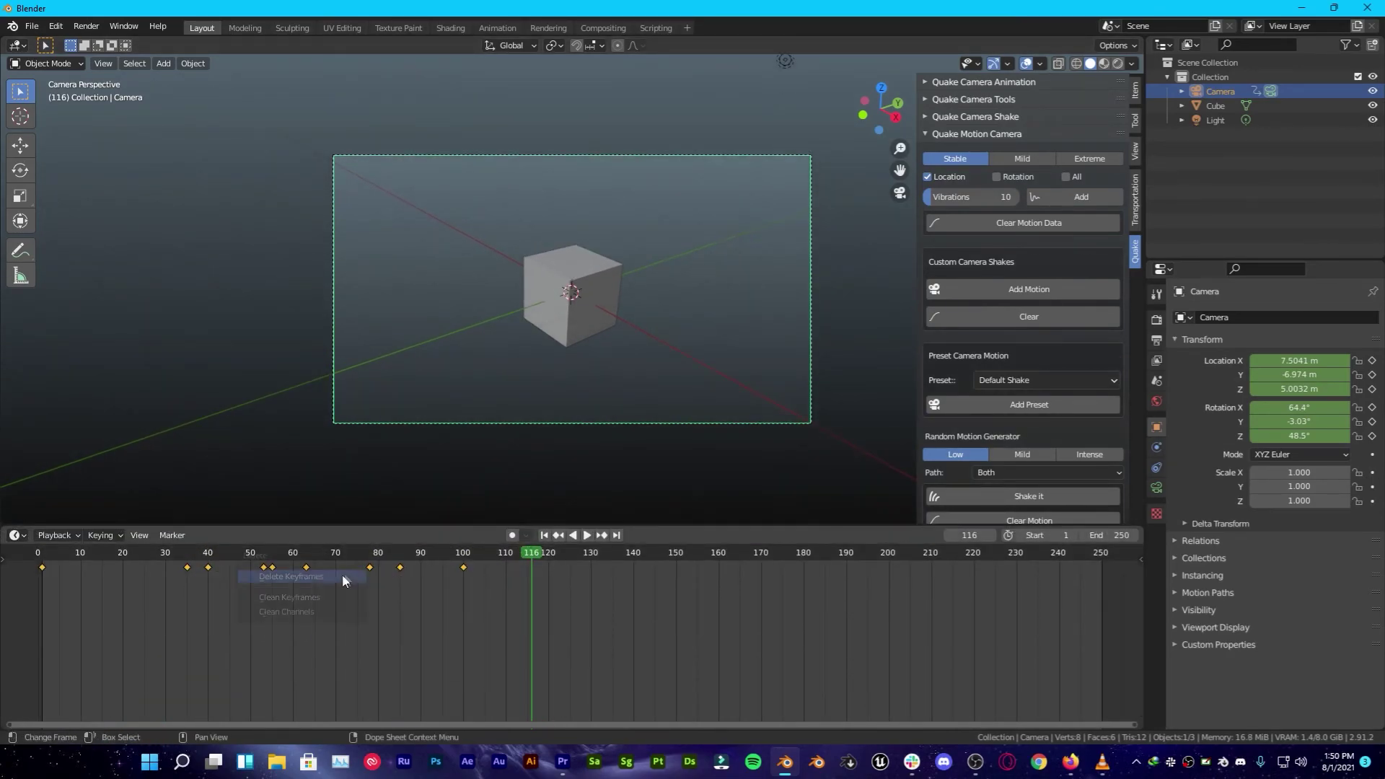
{"action": "left_click", "coordinate": [1029, 222]}
Step: Add an Advanced Camera Motion to the camera at frame 19 and play it back, stopping at frame 79
{"action": "scroll", "coordinate": [996, 374], "scroll_direction": "down", "scroll_amount": 3}
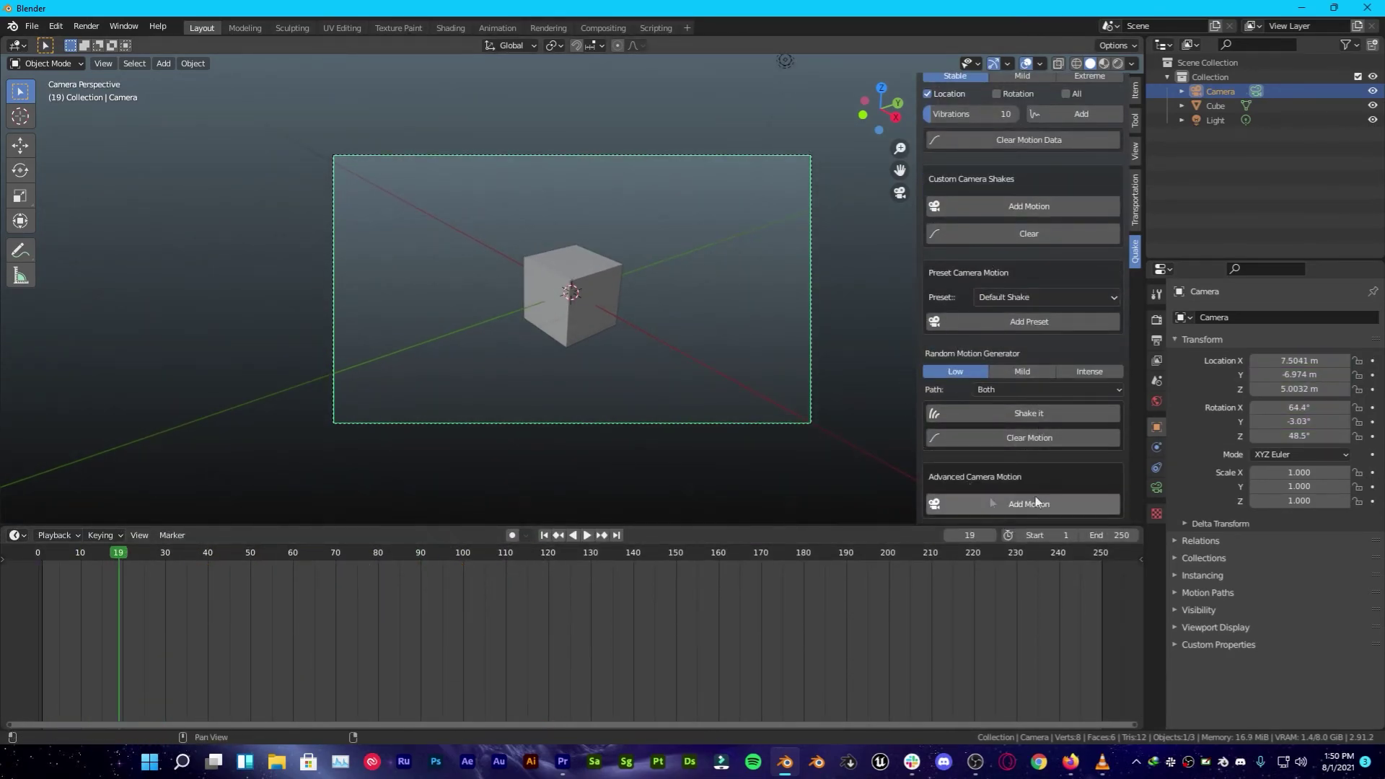
{"action": "left_click", "coordinate": [1016, 508]}
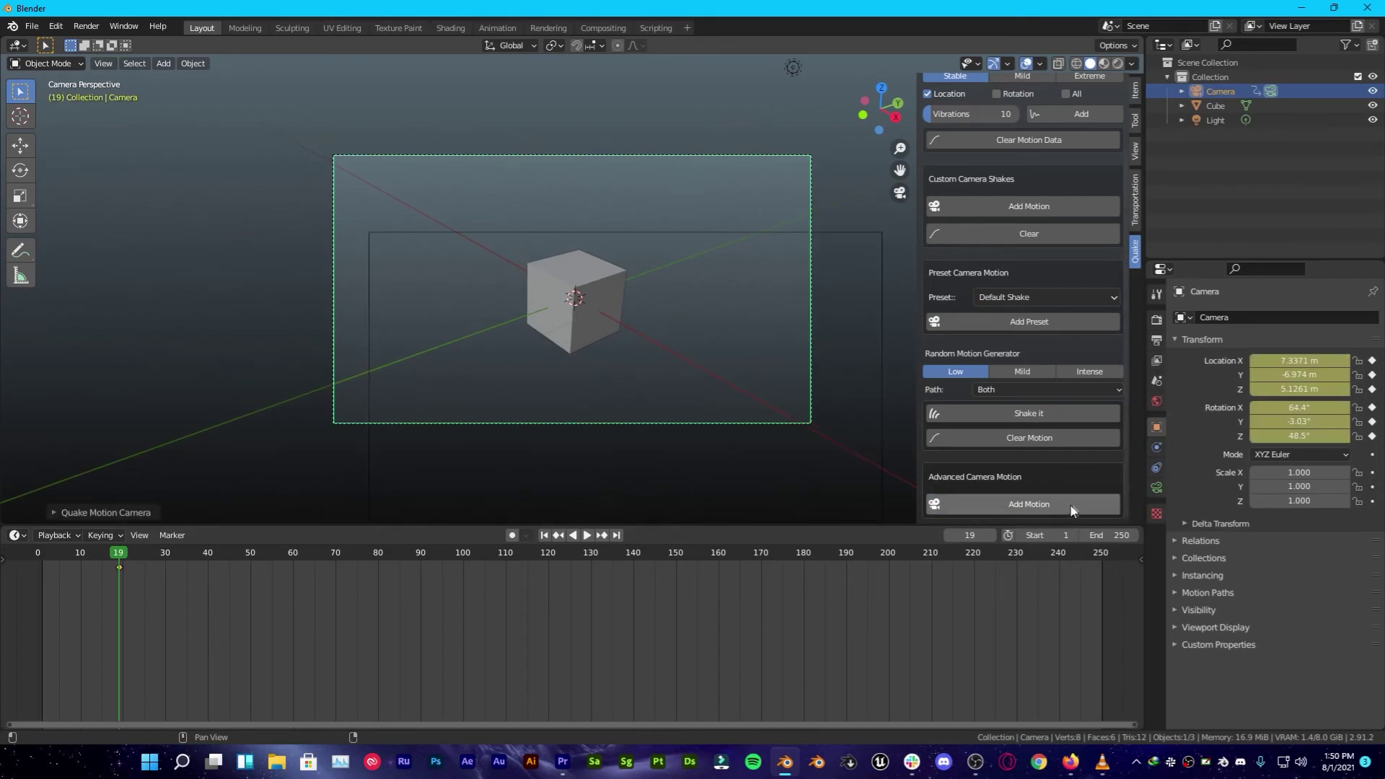
{"action": "key", "text": "space"}
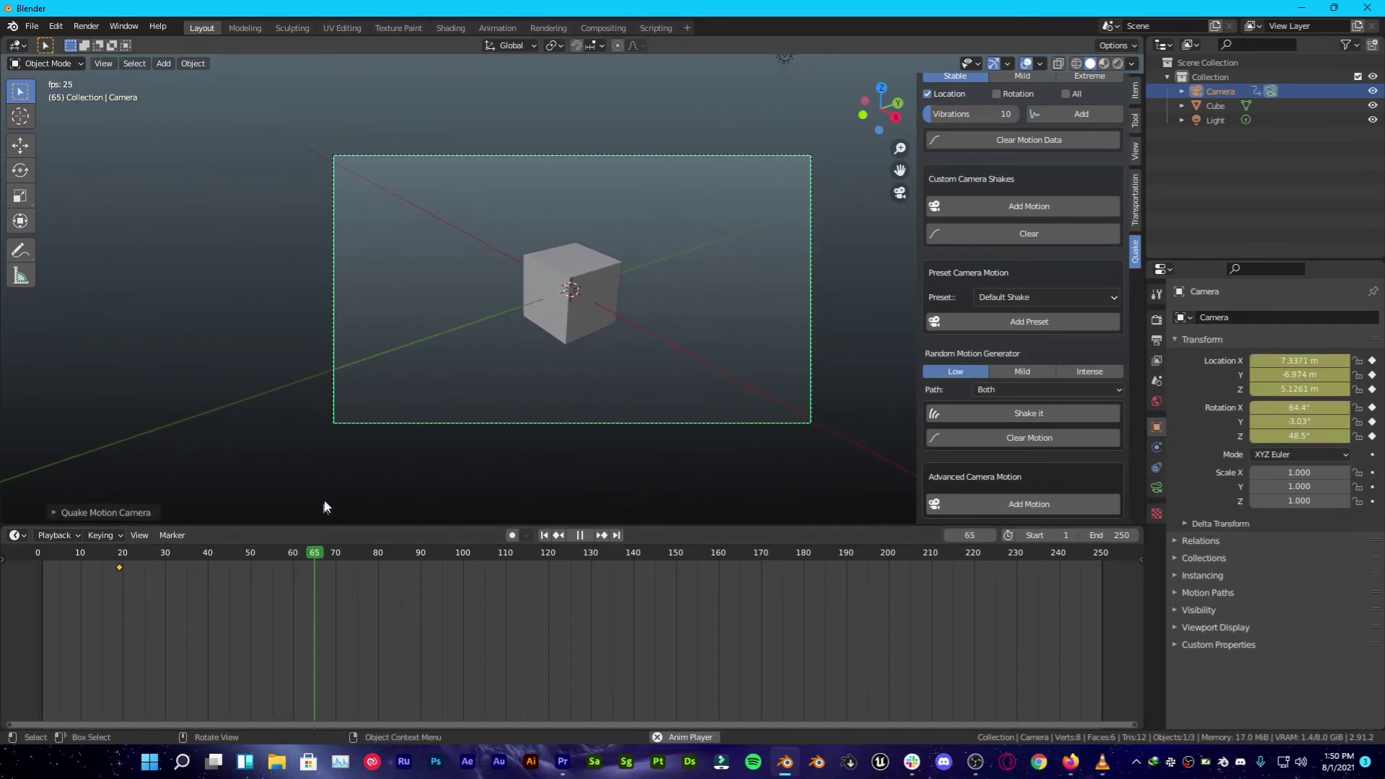
{"action": "key", "text": "space"}
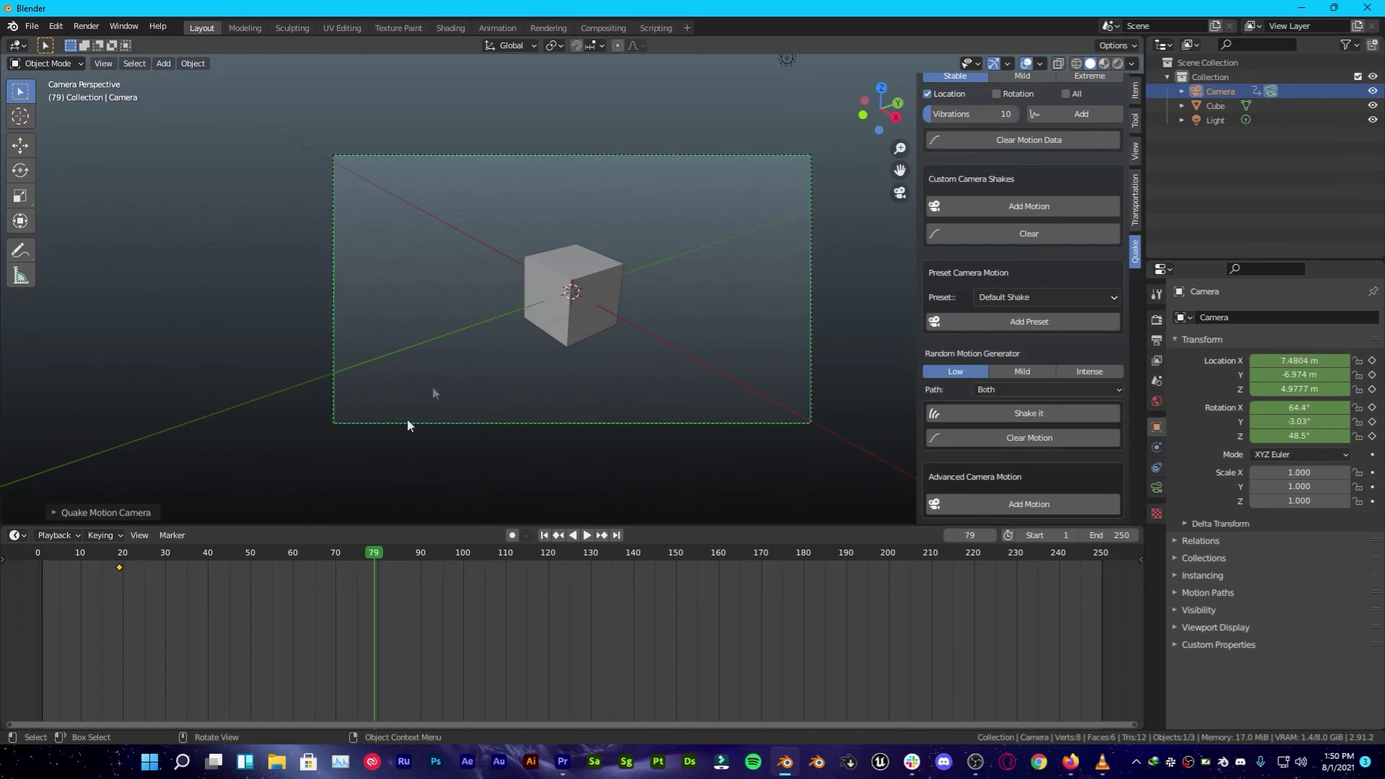
Step: Expand the added motion's adjustment settings, set Vibrations to 69 and try the Stable, Mild and Extreme motion types
{"action": "left_click", "coordinate": [52, 514]}
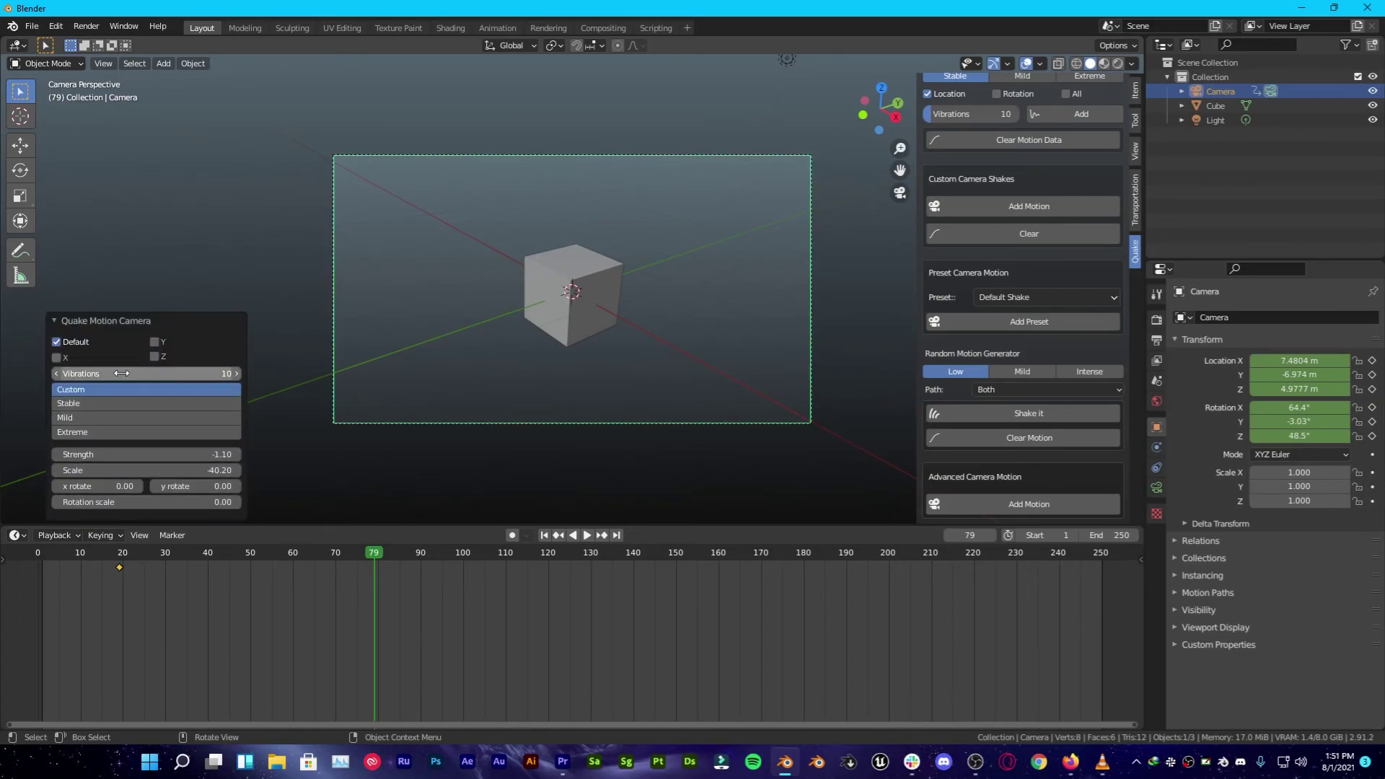
{"action": "left_click_drag", "start_coordinate": [123, 374], "coordinate": [180, 375]}
{"action": "left_click", "coordinate": [107, 405]}
{"action": "left_click", "coordinate": [103, 418]}
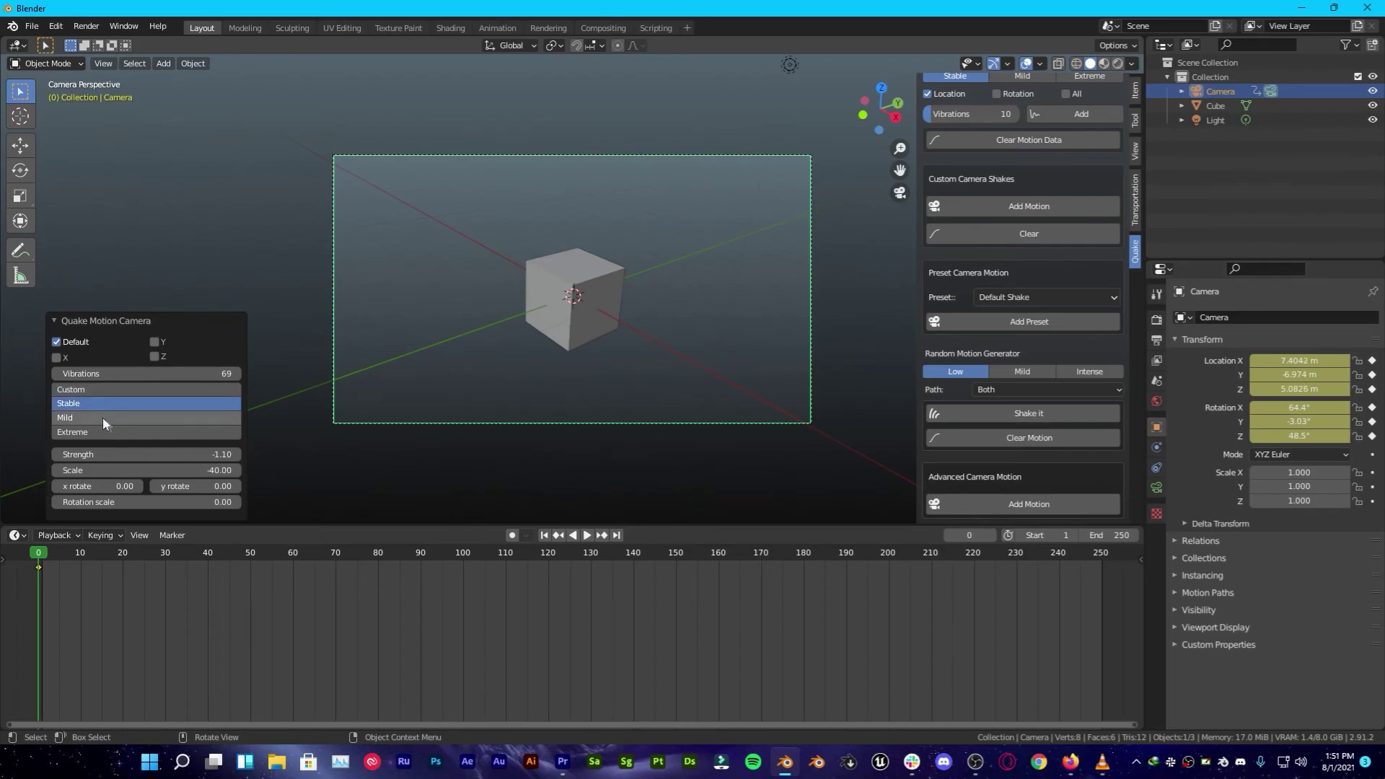
{"action": "left_click", "coordinate": [115, 433]}
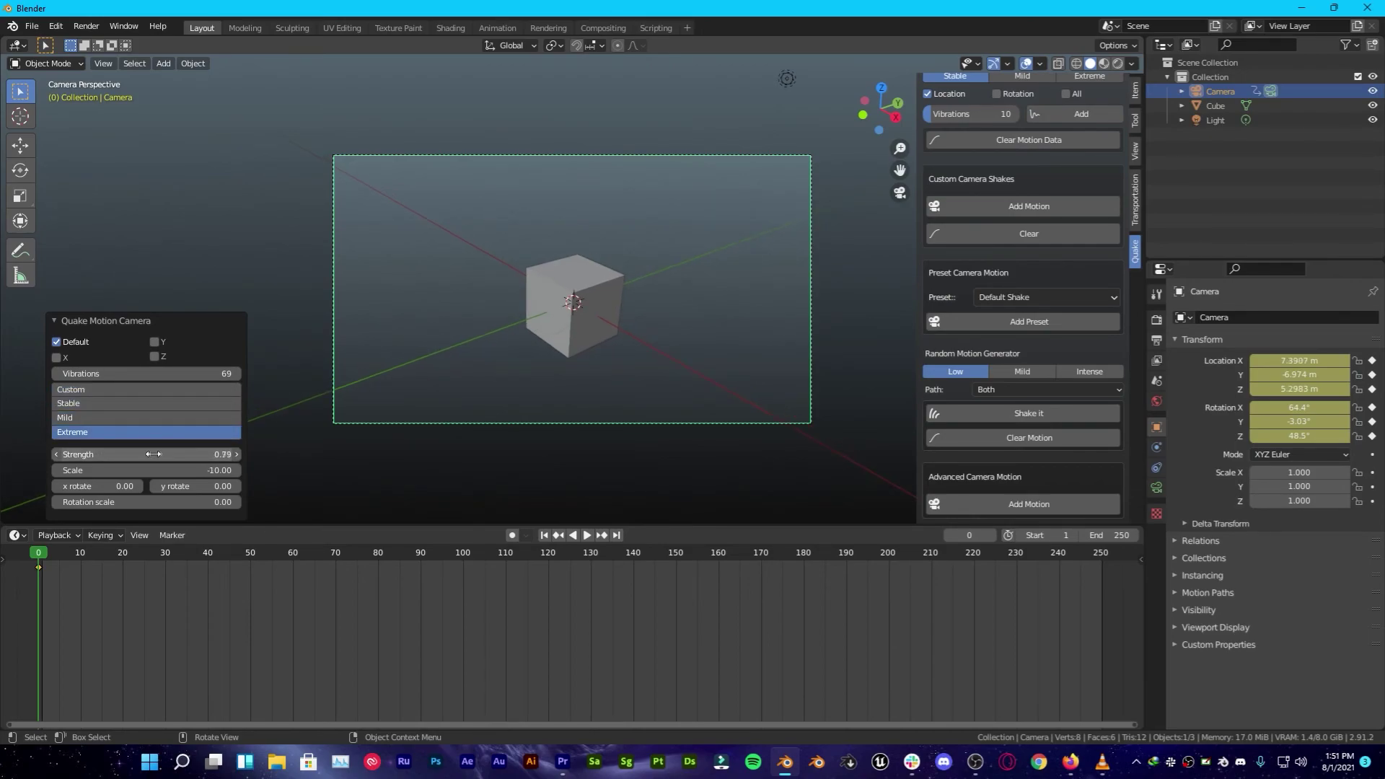
Step: Compare the Mild and Stable motion types again, finishing on Extreme
{"action": "left_click", "coordinate": [101, 417]}
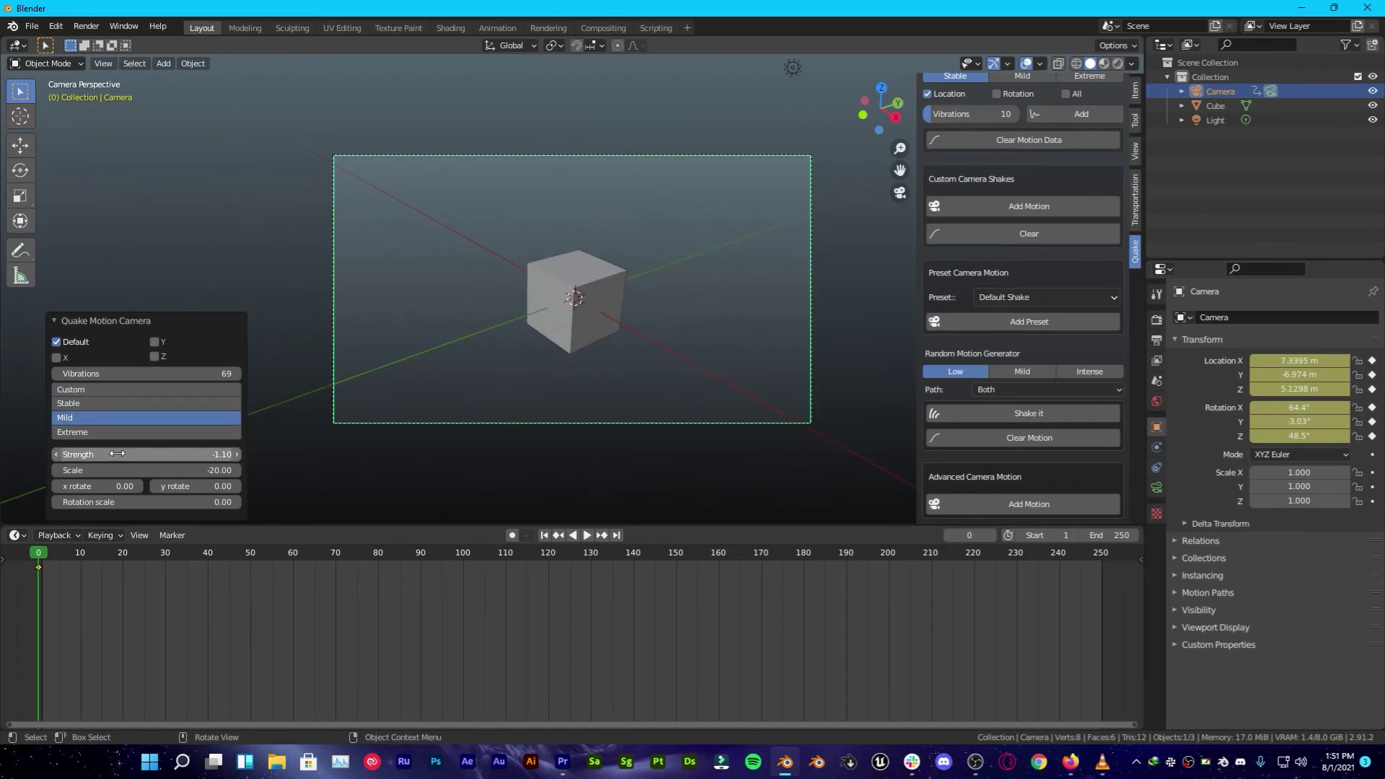
{"action": "left_click", "coordinate": [94, 403]}
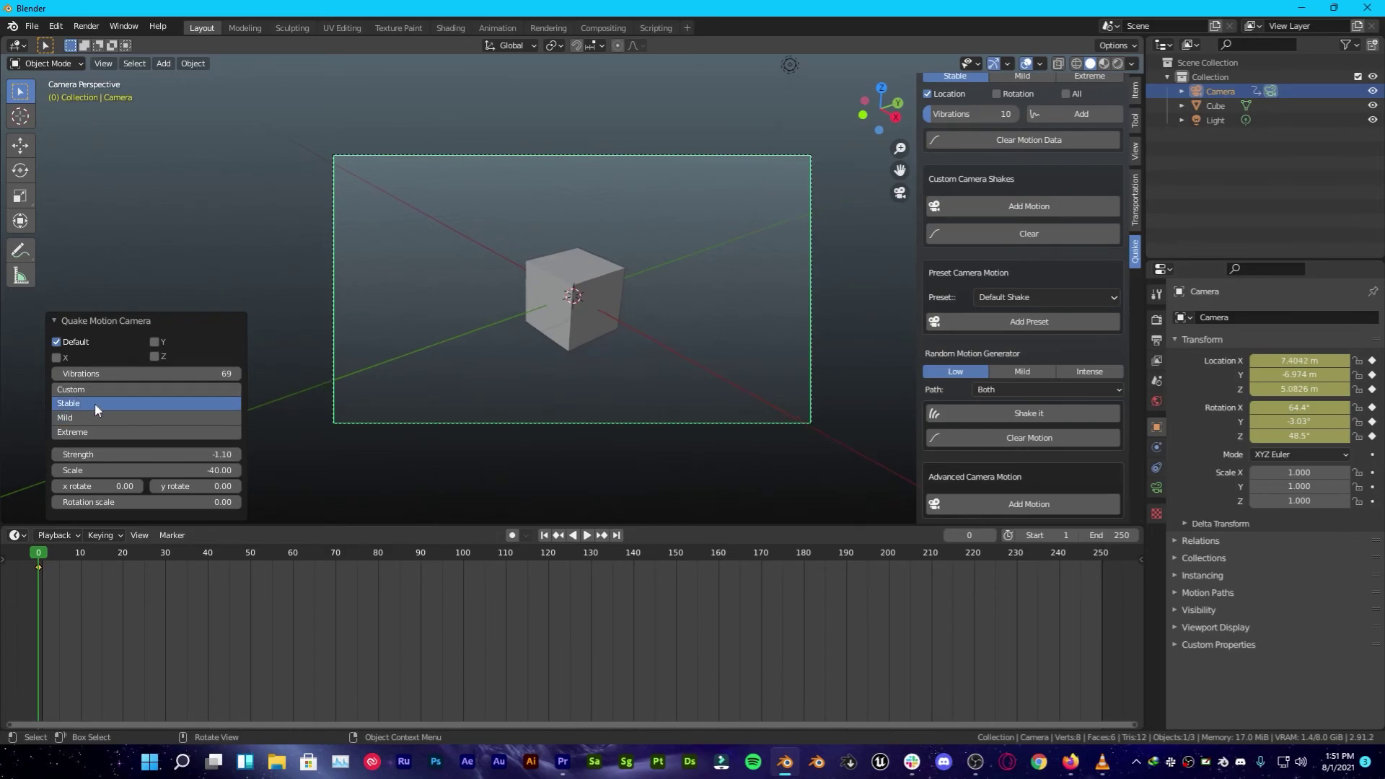
{"action": "left_click", "coordinate": [105, 418]}
{"action": "left_click", "coordinate": [103, 403]}
{"action": "left_click", "coordinate": [101, 419]}
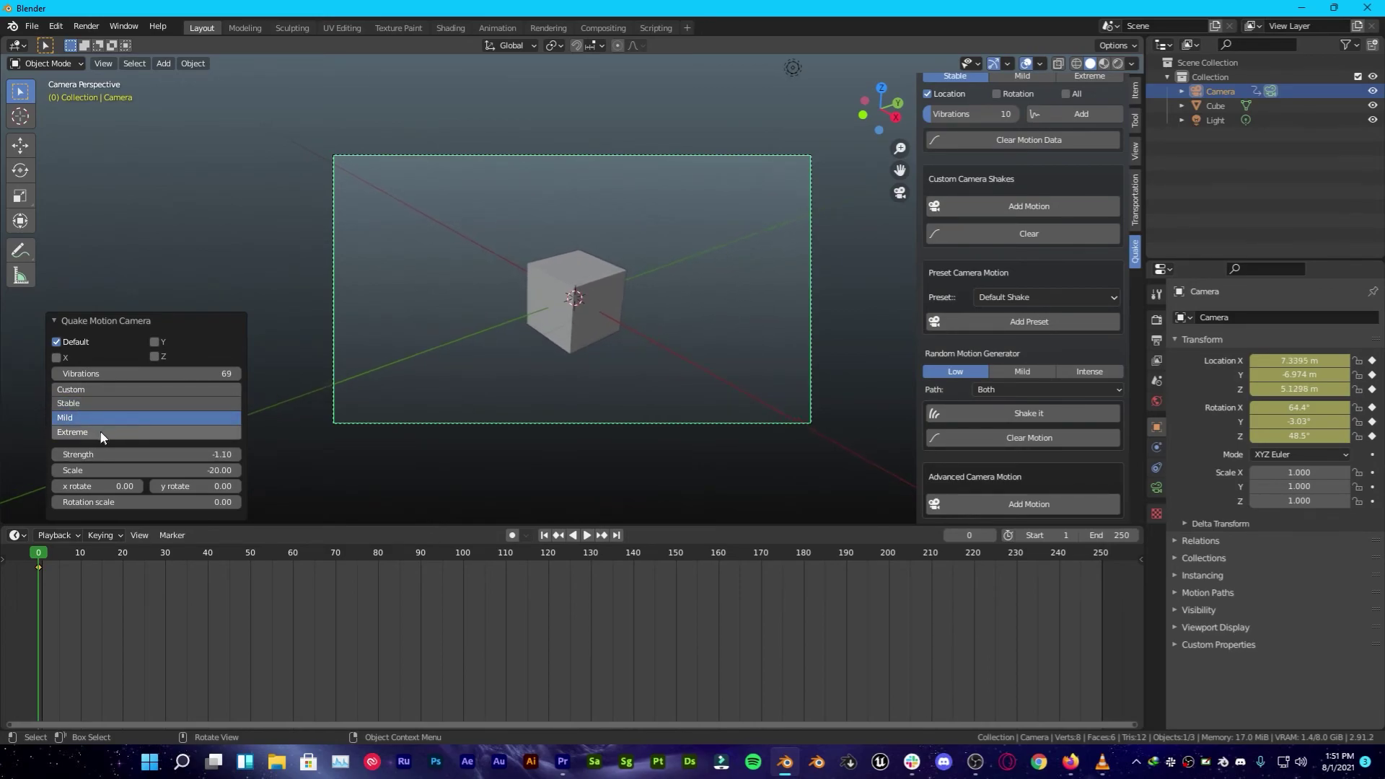
{"action": "left_click", "coordinate": [101, 433]}
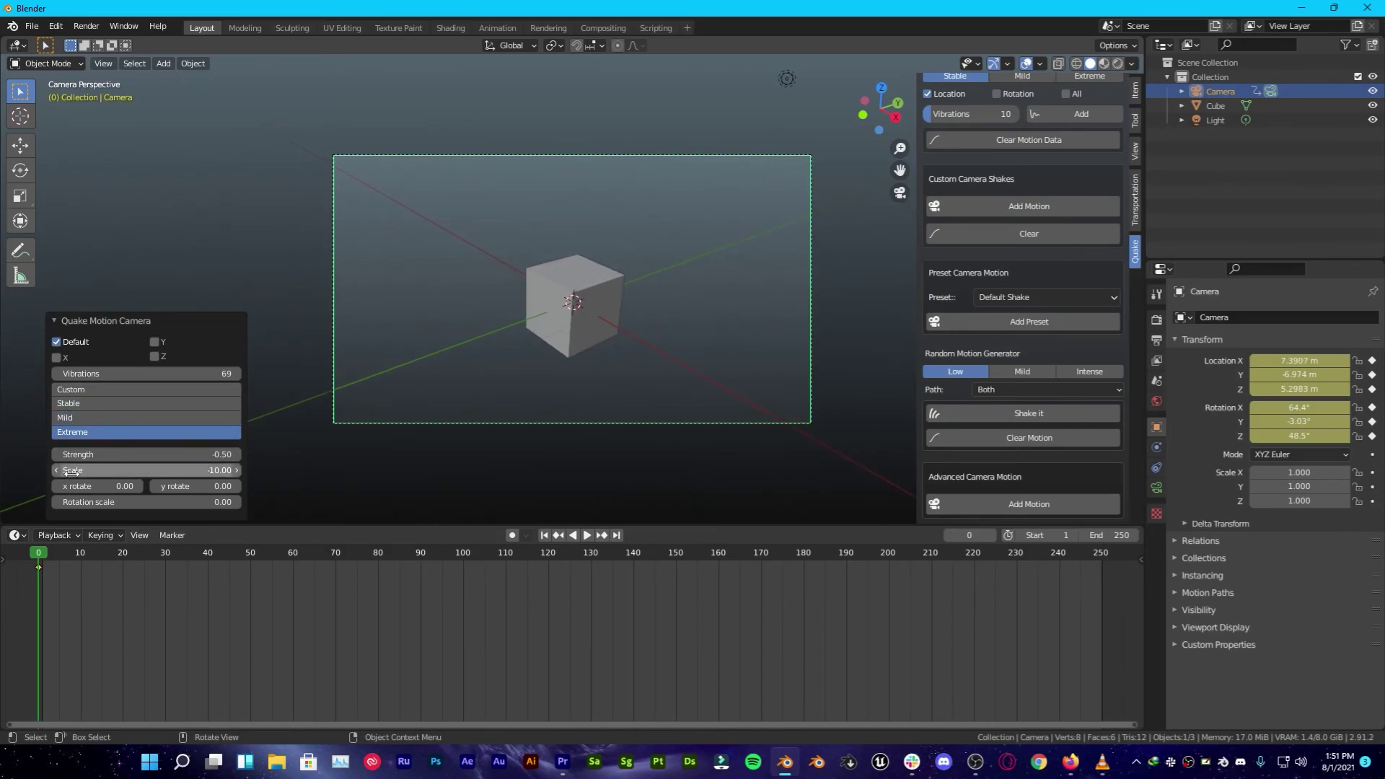
Step: Set x rotate to 0.16, y rotate to 0.72 and rotation scale to 1.17, and play back the motion to frame 48
{"action": "left_click_drag", "start_coordinate": [145, 470], "coordinate": [108, 469]}
{"action": "left_click", "coordinate": [138, 487]}
{"action": "left_click_drag", "start_coordinate": [88, 486], "coordinate": [170, 502]}
{"action": "key", "text": "space"}
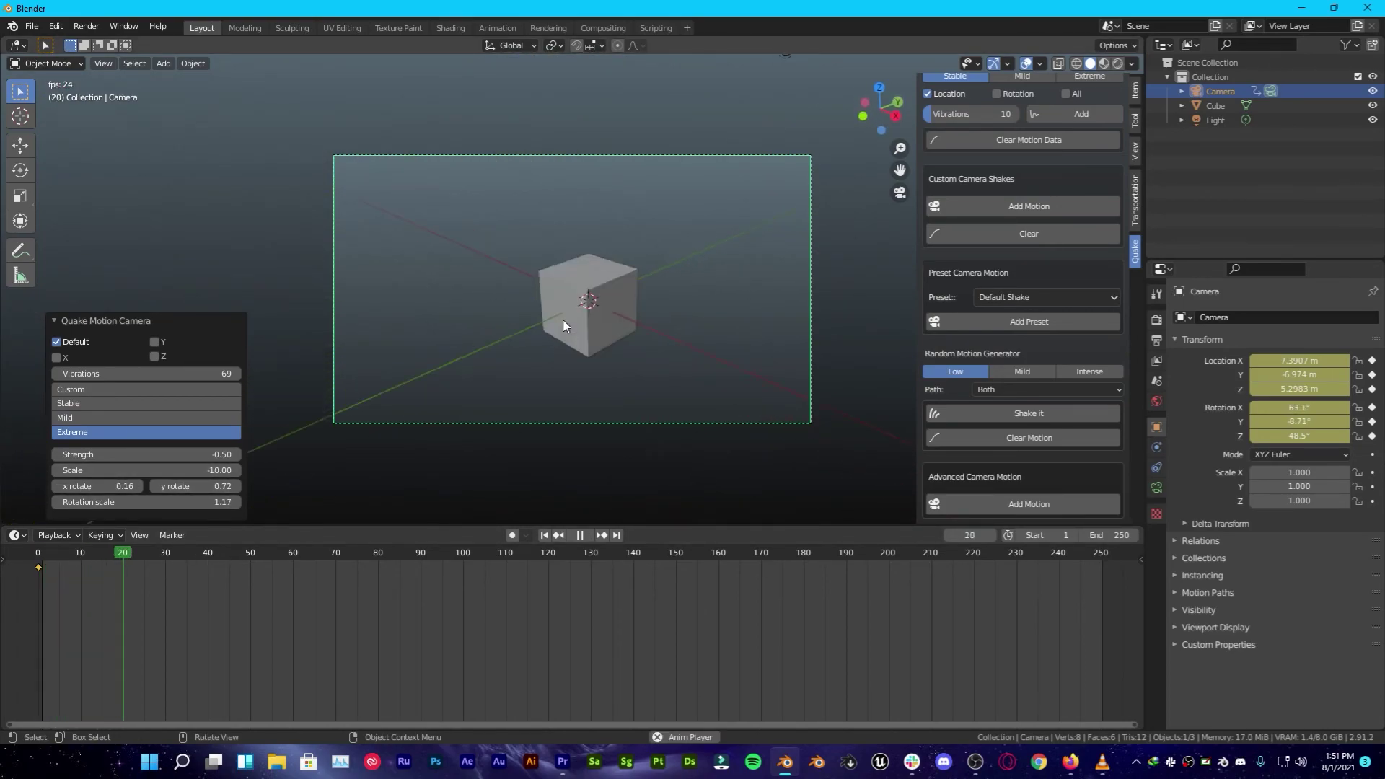
{"action": "key", "text": "space"}
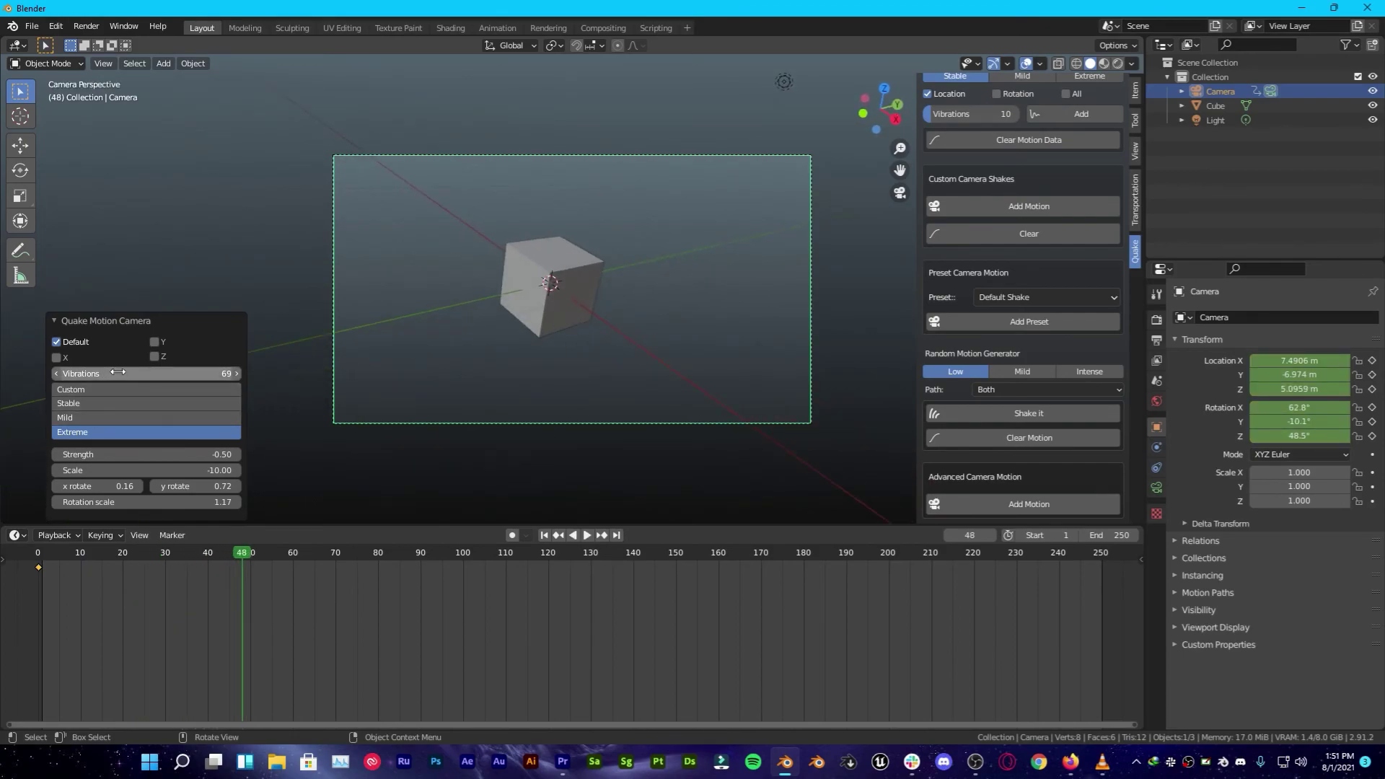
Step: Set Vibrations to 11 and play back the camera motion, keeping the scale at -10.00
{"action": "left_click_drag", "start_coordinate": [117, 372], "coordinate": [80, 372]}
{"action": "key", "text": "space"}
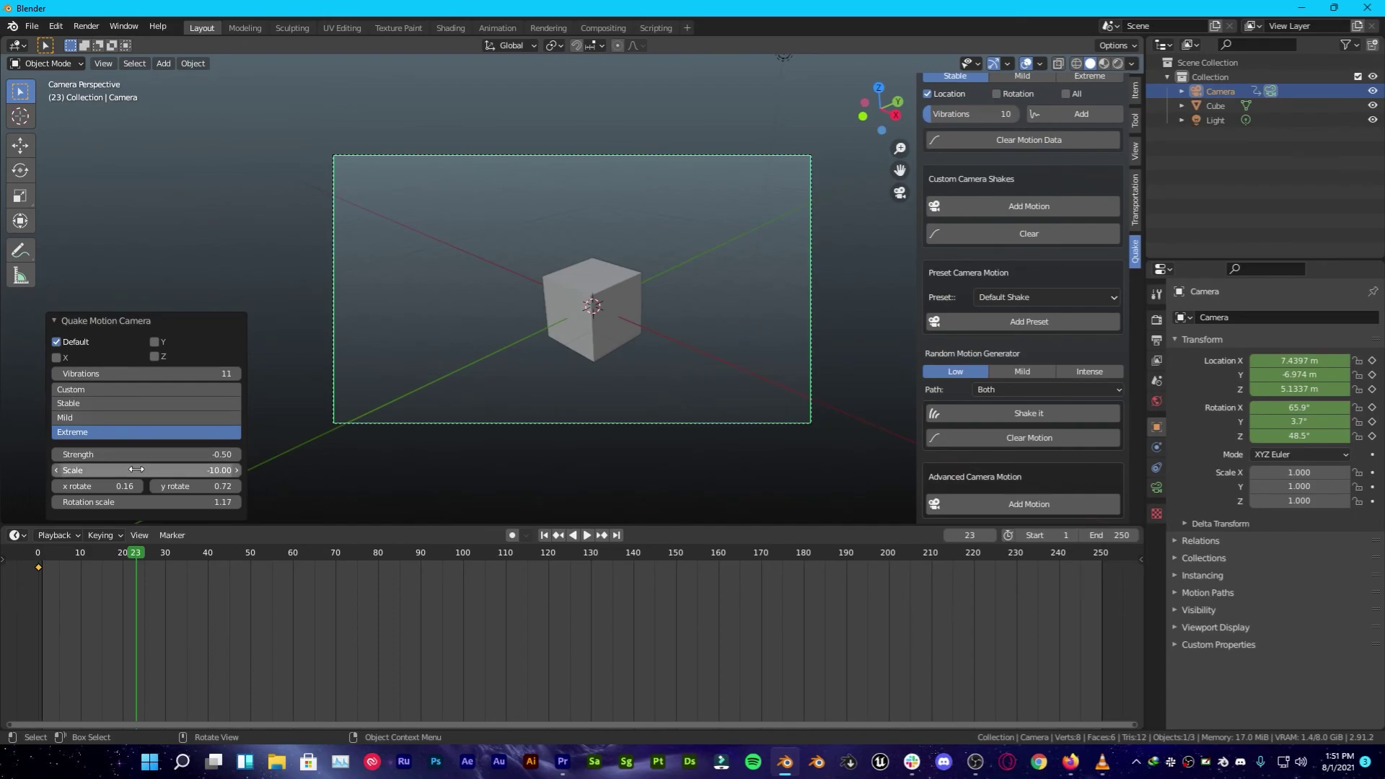
{"action": "left_click_drag", "start_coordinate": [137, 470], "coordinate": [99, 463]}
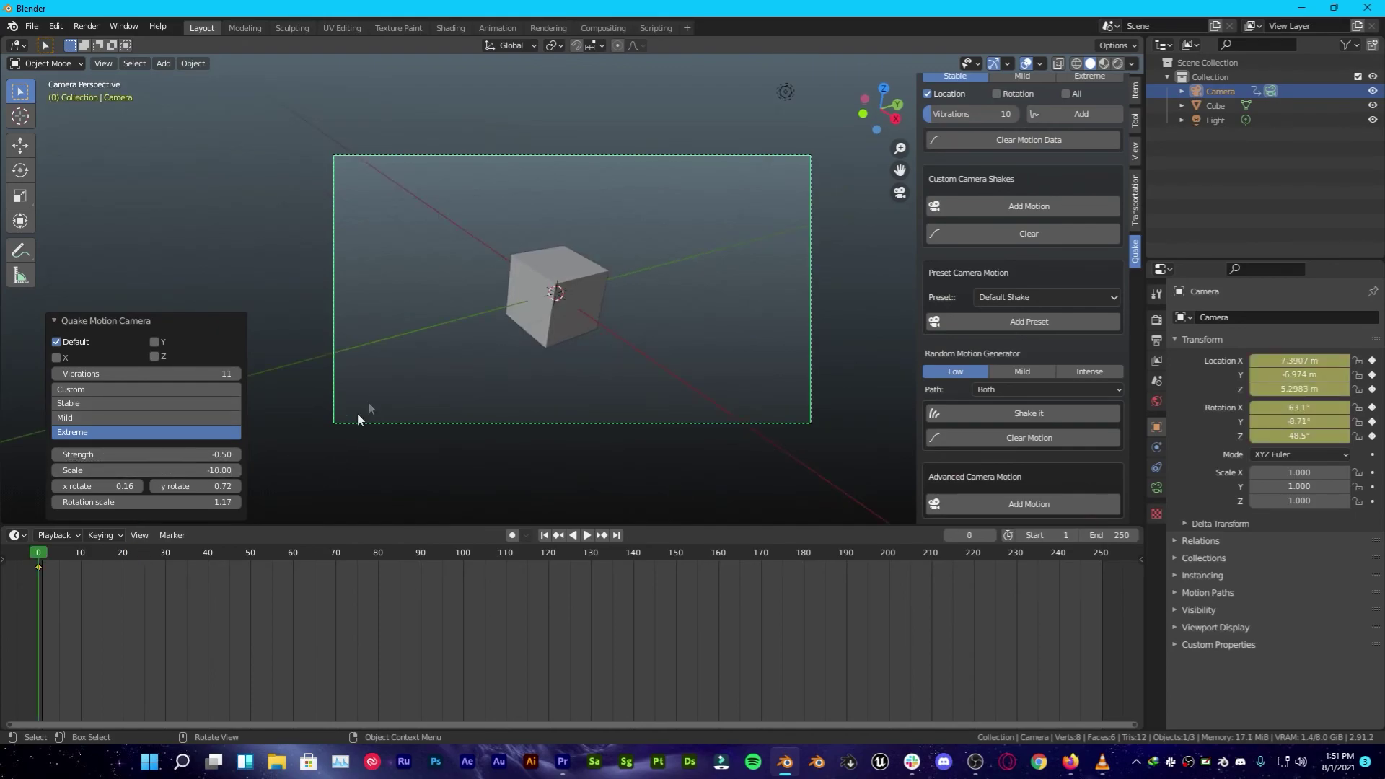
{"action": "key", "text": "space"}
{"action": "key", "text": "space"}
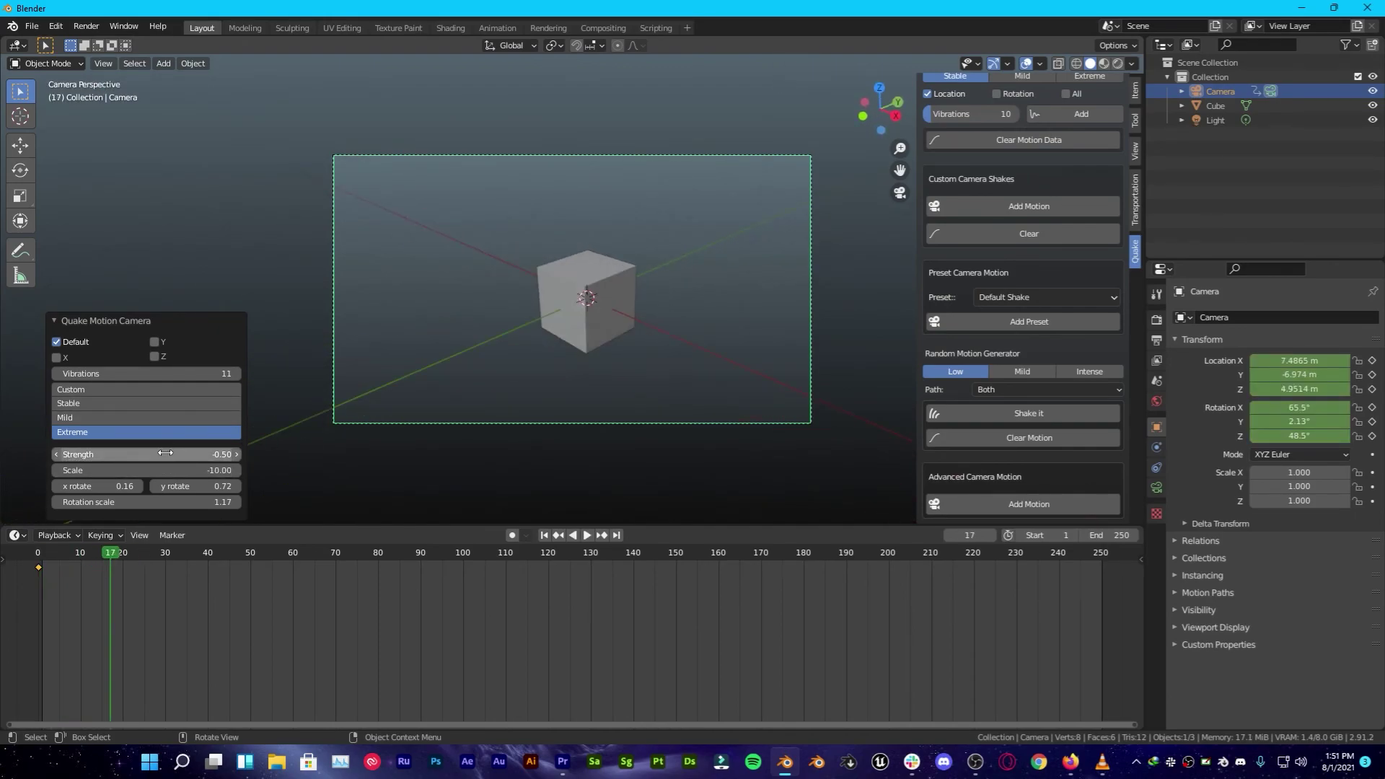
Step: Play back the Extreme motion with strength -0.50 again and set y rotate to 0.00
{"action": "left_click_drag", "start_coordinate": [165, 453], "coordinate": [151, 450]}
{"action": "key", "text": "space"}
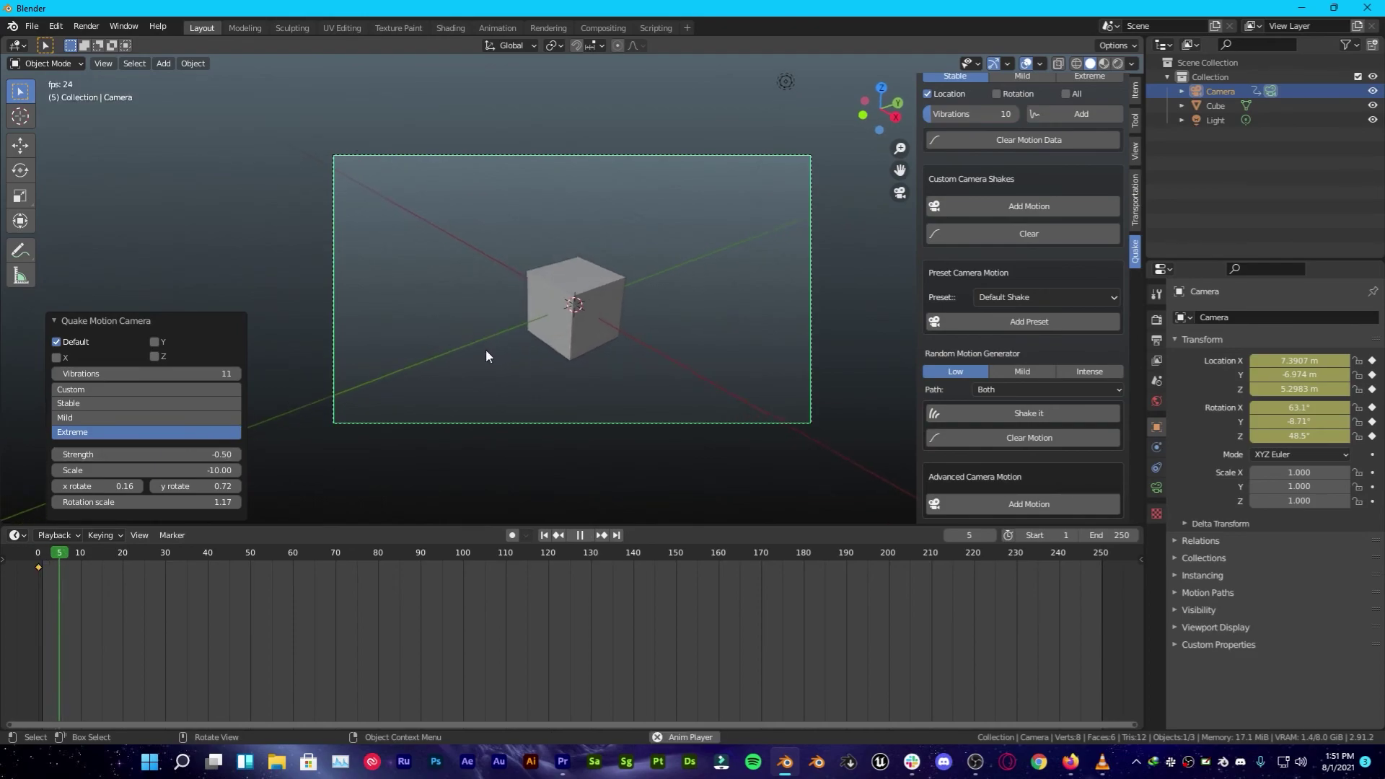
{"action": "key", "text": "space"}
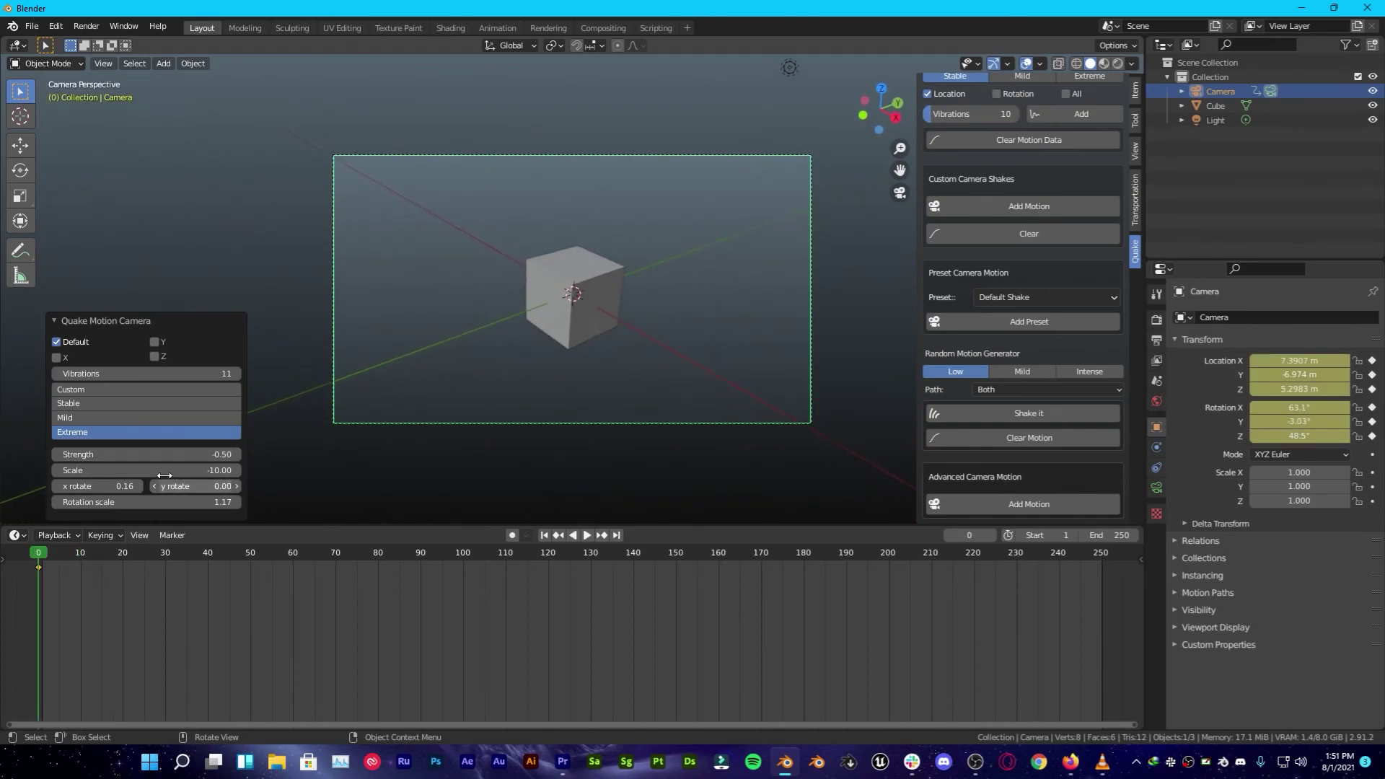
Step: Set the camera motion's x rotate to 0.00 and play it back to frame 71
{"action": "left_click_drag", "start_coordinate": [189, 484], "coordinate": [43, 482]}
{"action": "key", "text": "space"}
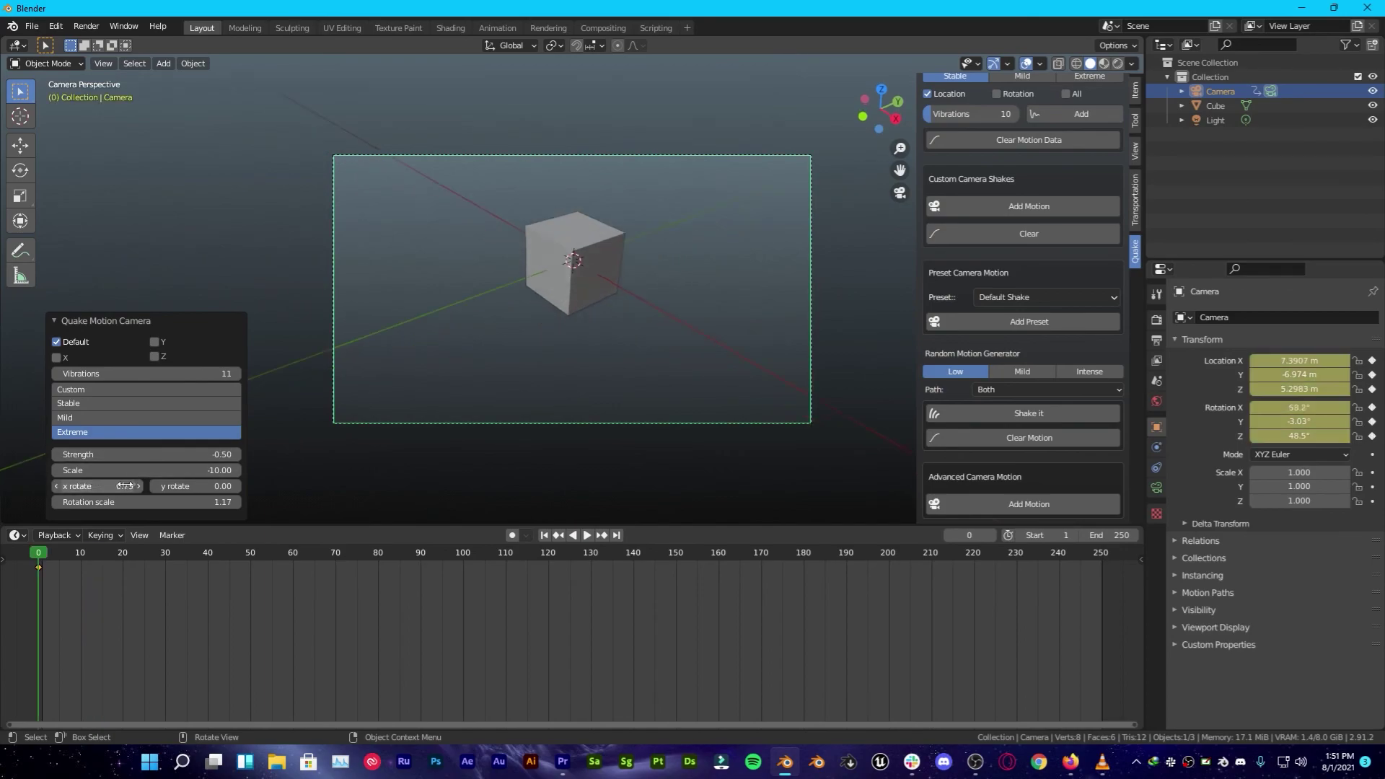
{"action": "key", "text": "space"}
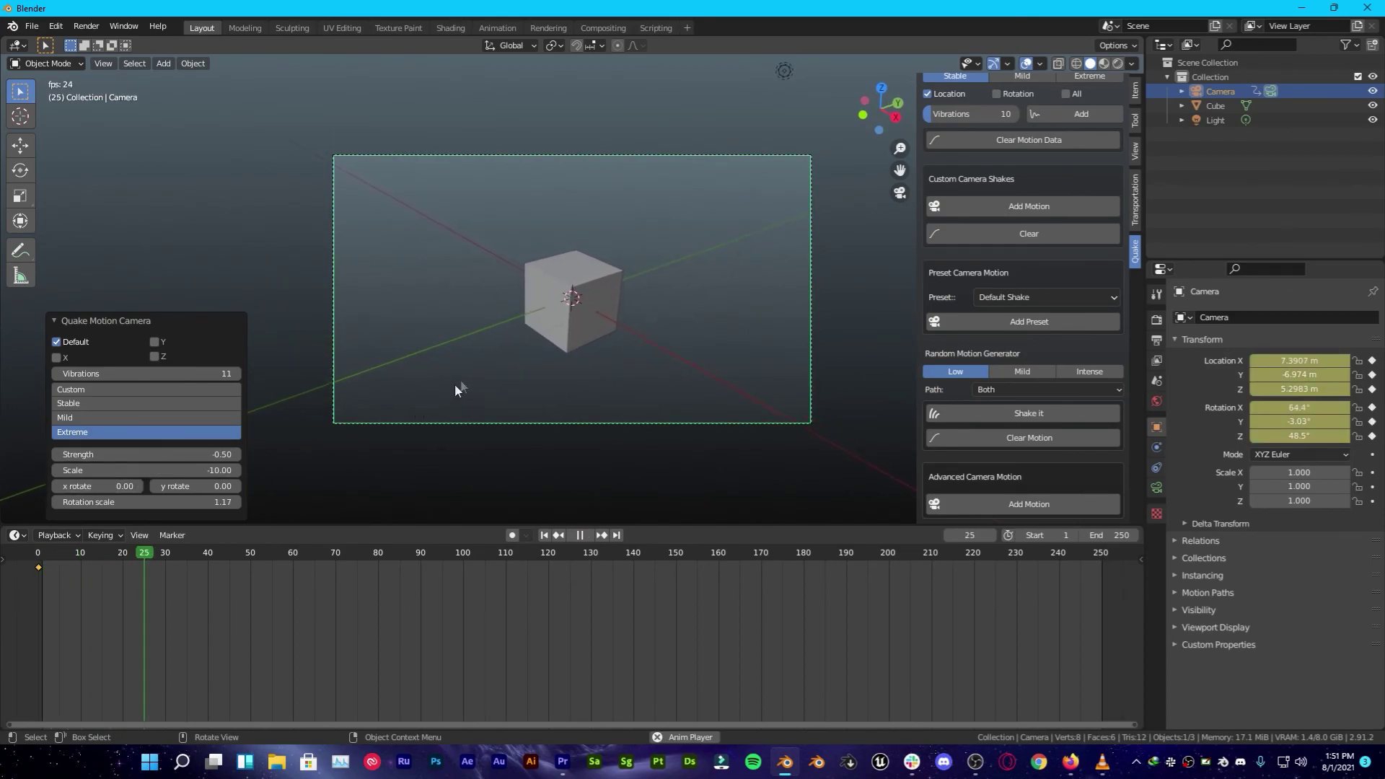
{"action": "key", "text": "space"}
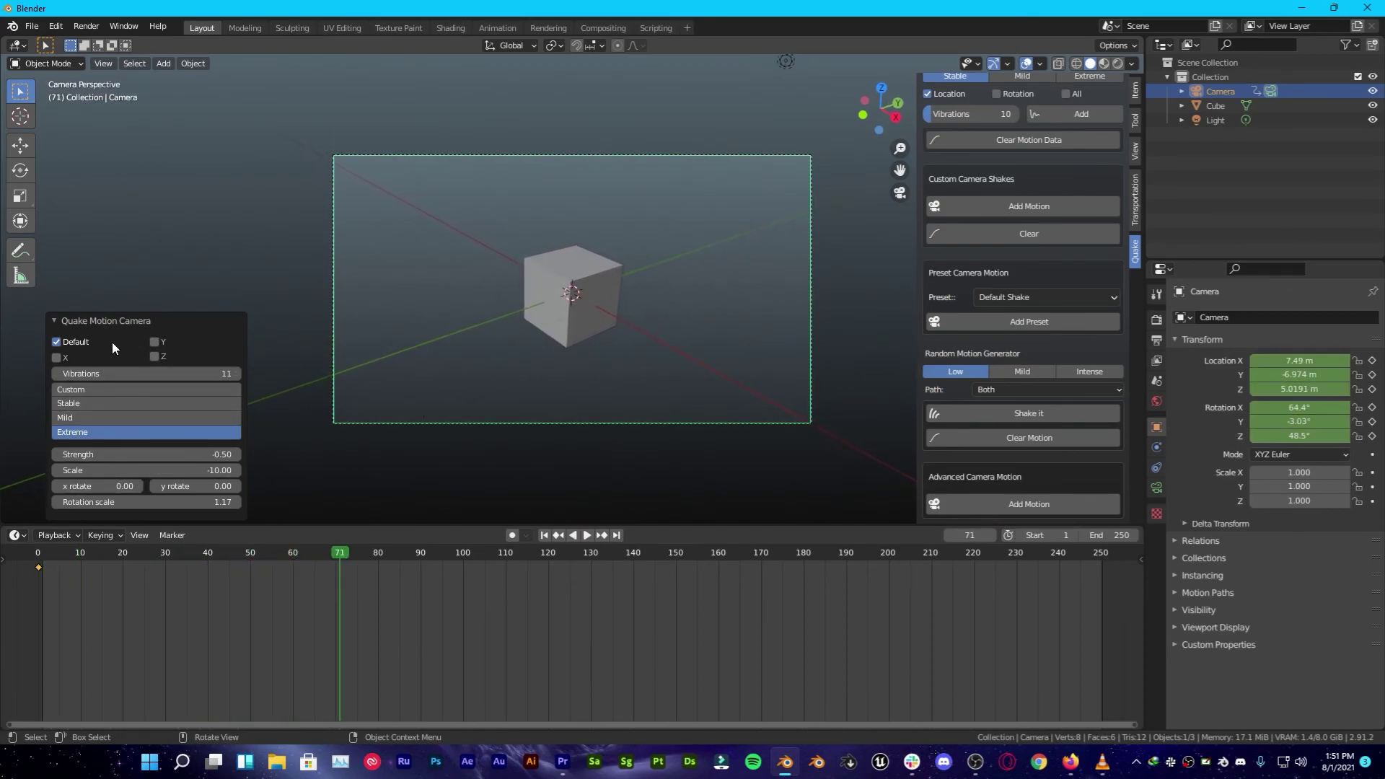
Step: Switch from the Quake Motion Camera settings to Quake Camera Shake, add an advanced camera shake and expand its adjustment options
{"action": "left_click", "coordinate": [54, 319]}
{"action": "scroll", "coordinate": [1071, 199], "scroll_direction": "up", "scroll_amount": 3}
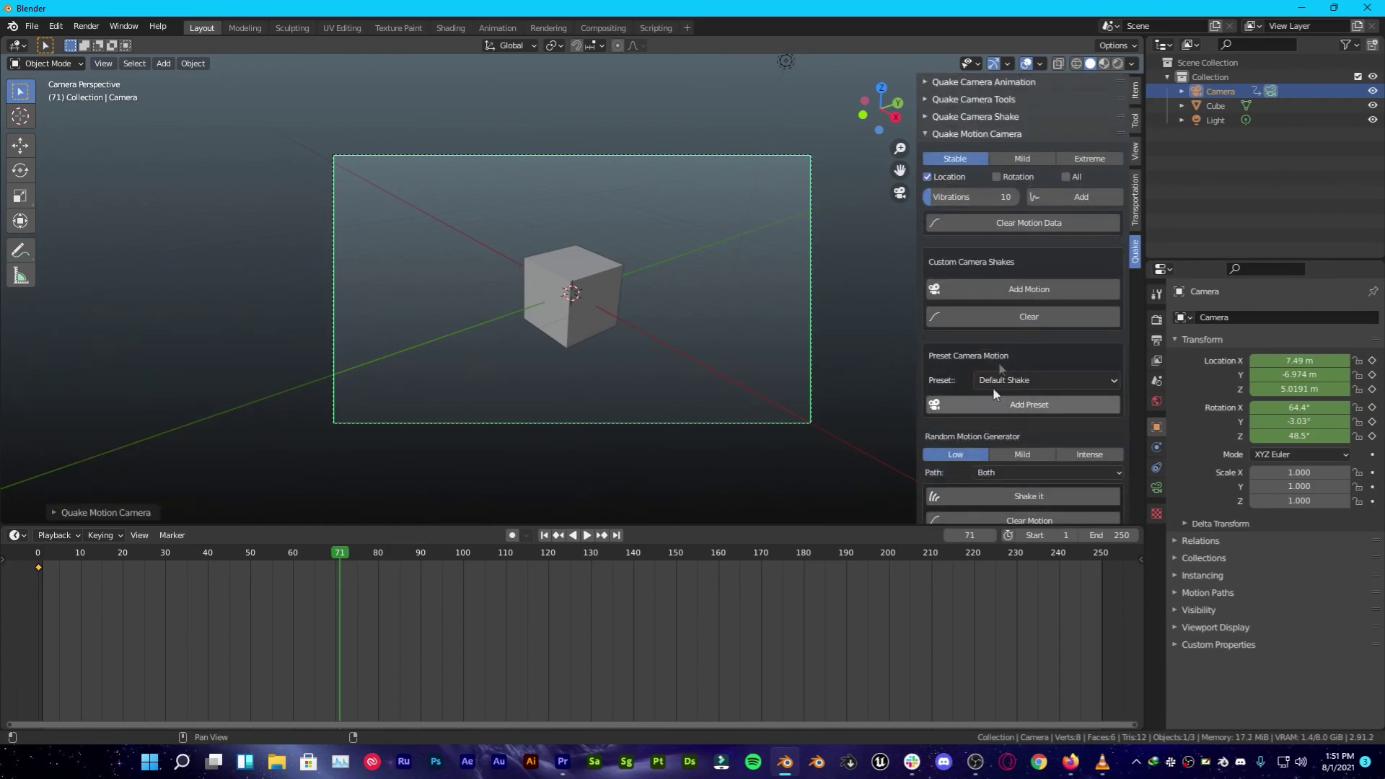
{"action": "left_click", "coordinate": [942, 133]}
{"action": "left_click", "coordinate": [926, 117]}
{"action": "scroll", "coordinate": [985, 116], "scroll_direction": "down", "scroll_amount": 2}
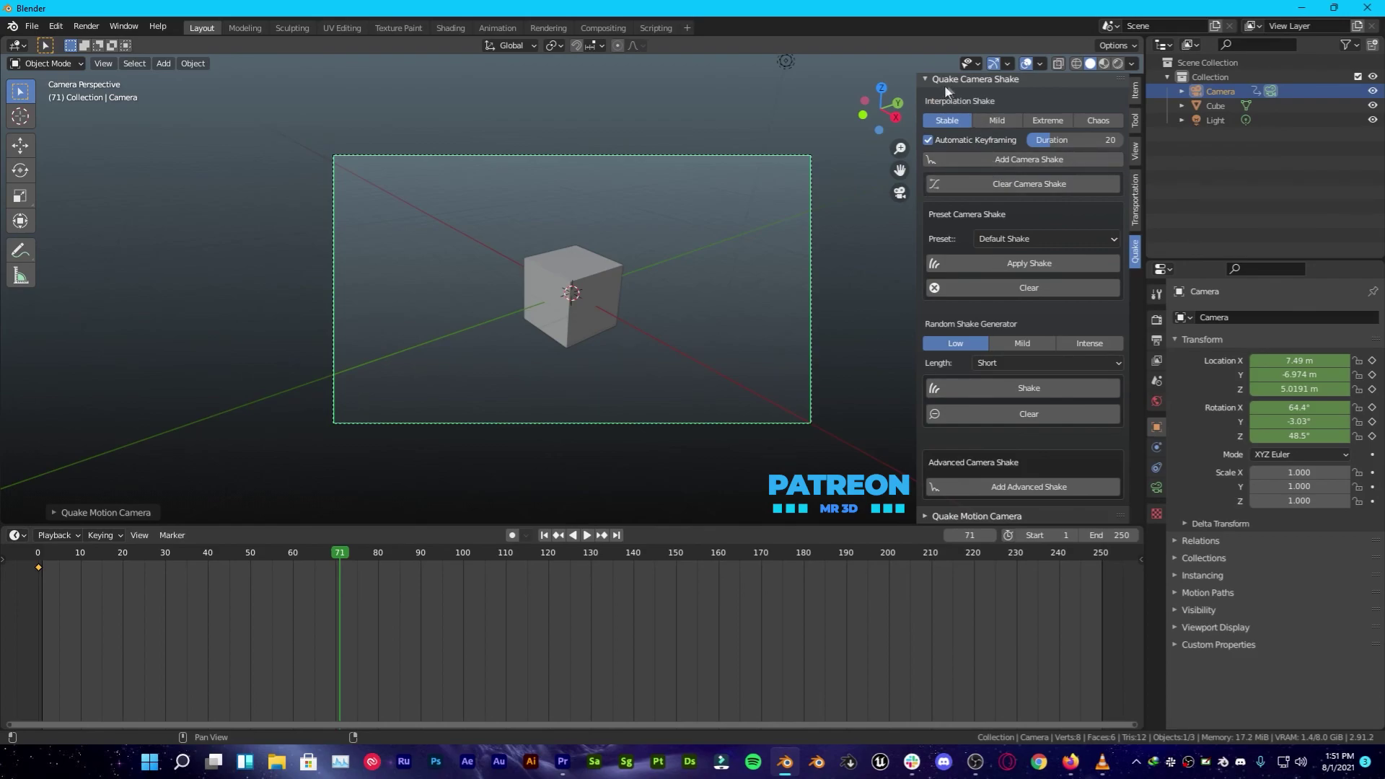
{"action": "left_click", "coordinate": [1015, 488]}
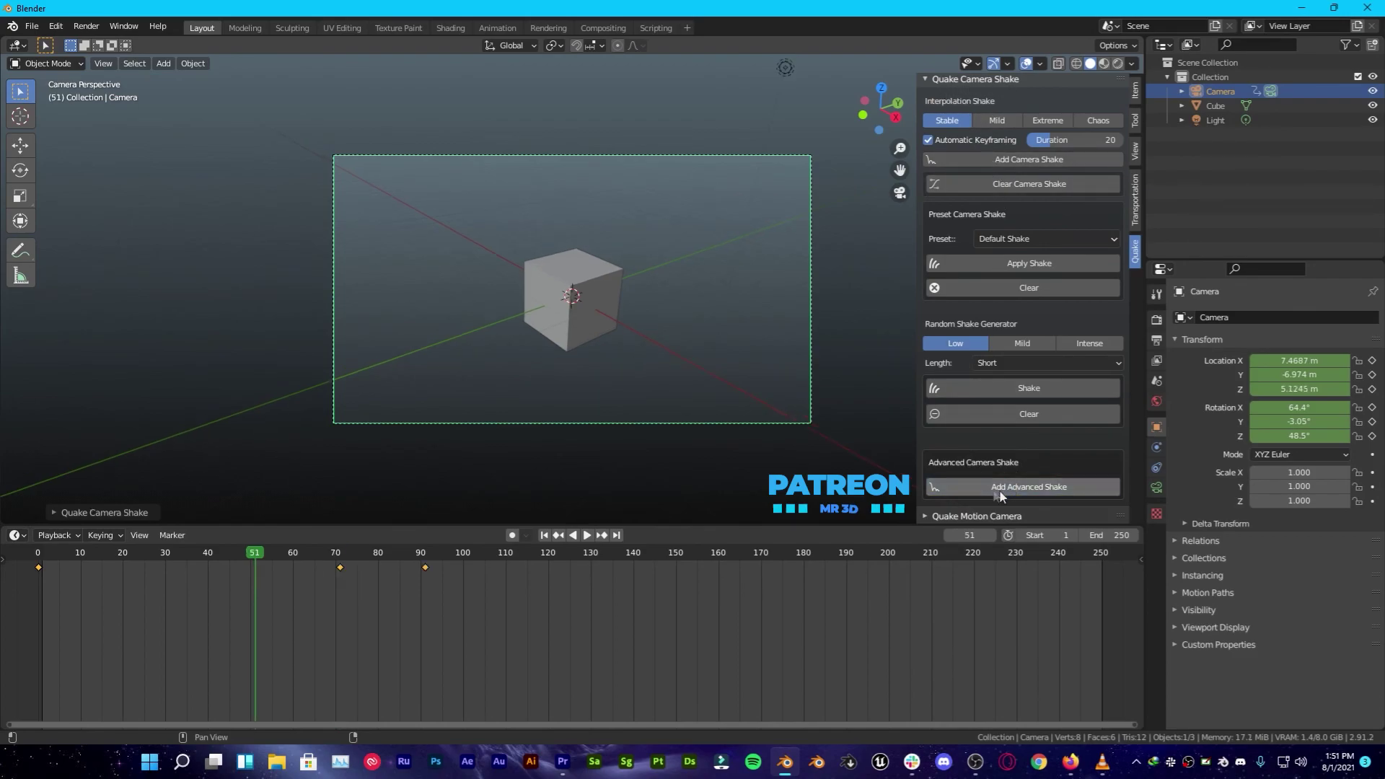
{"action": "left_click", "coordinate": [44, 511]}
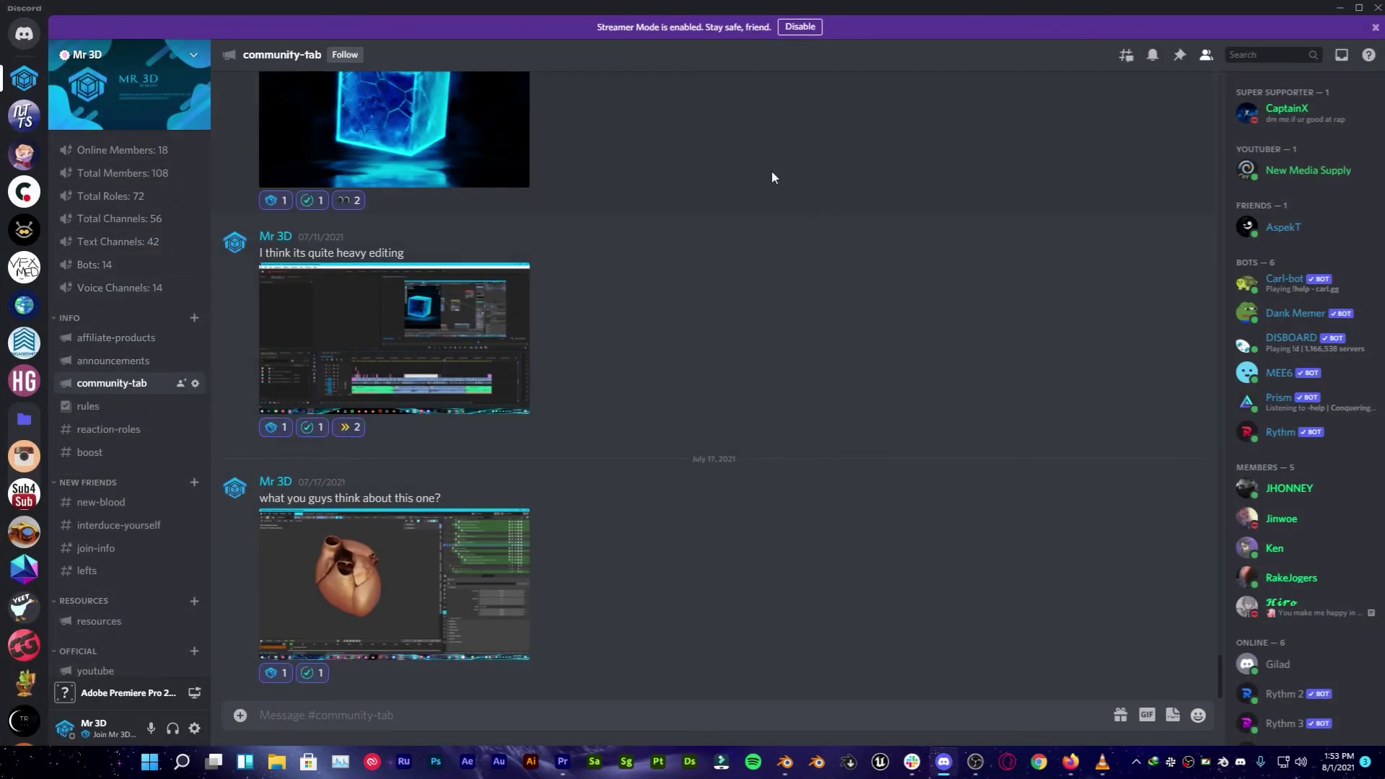
{"action": "left_click", "coordinate": [1357, 10]}
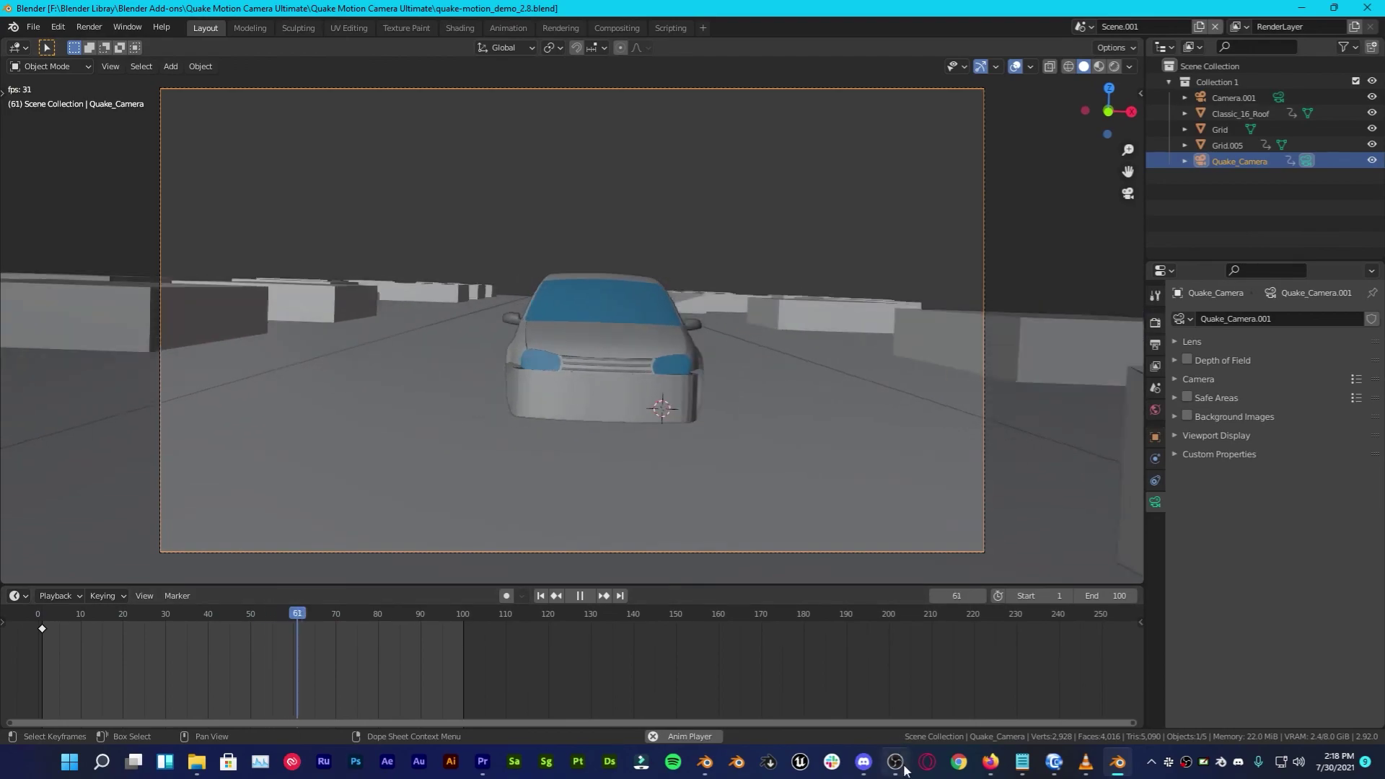
{"action": "mouse_move", "coordinate": [904, 771]}
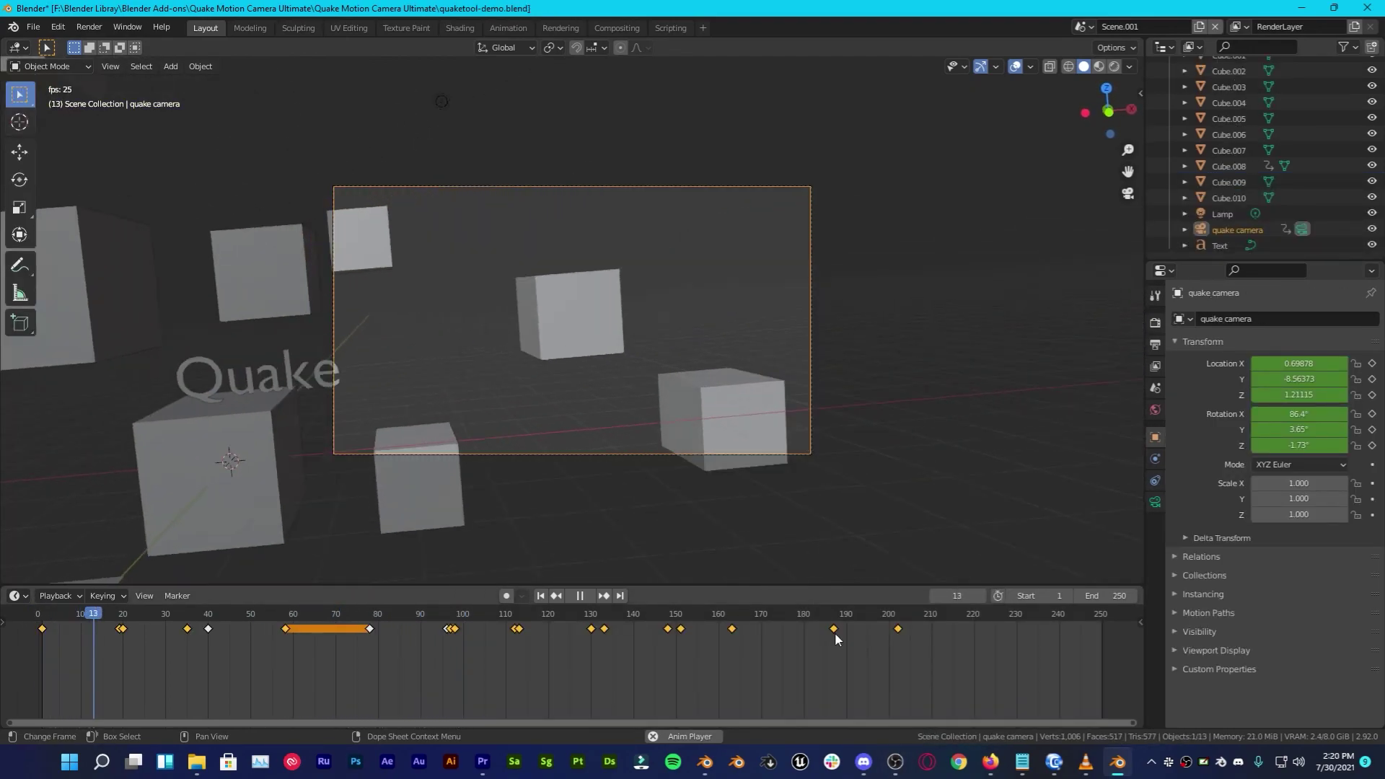